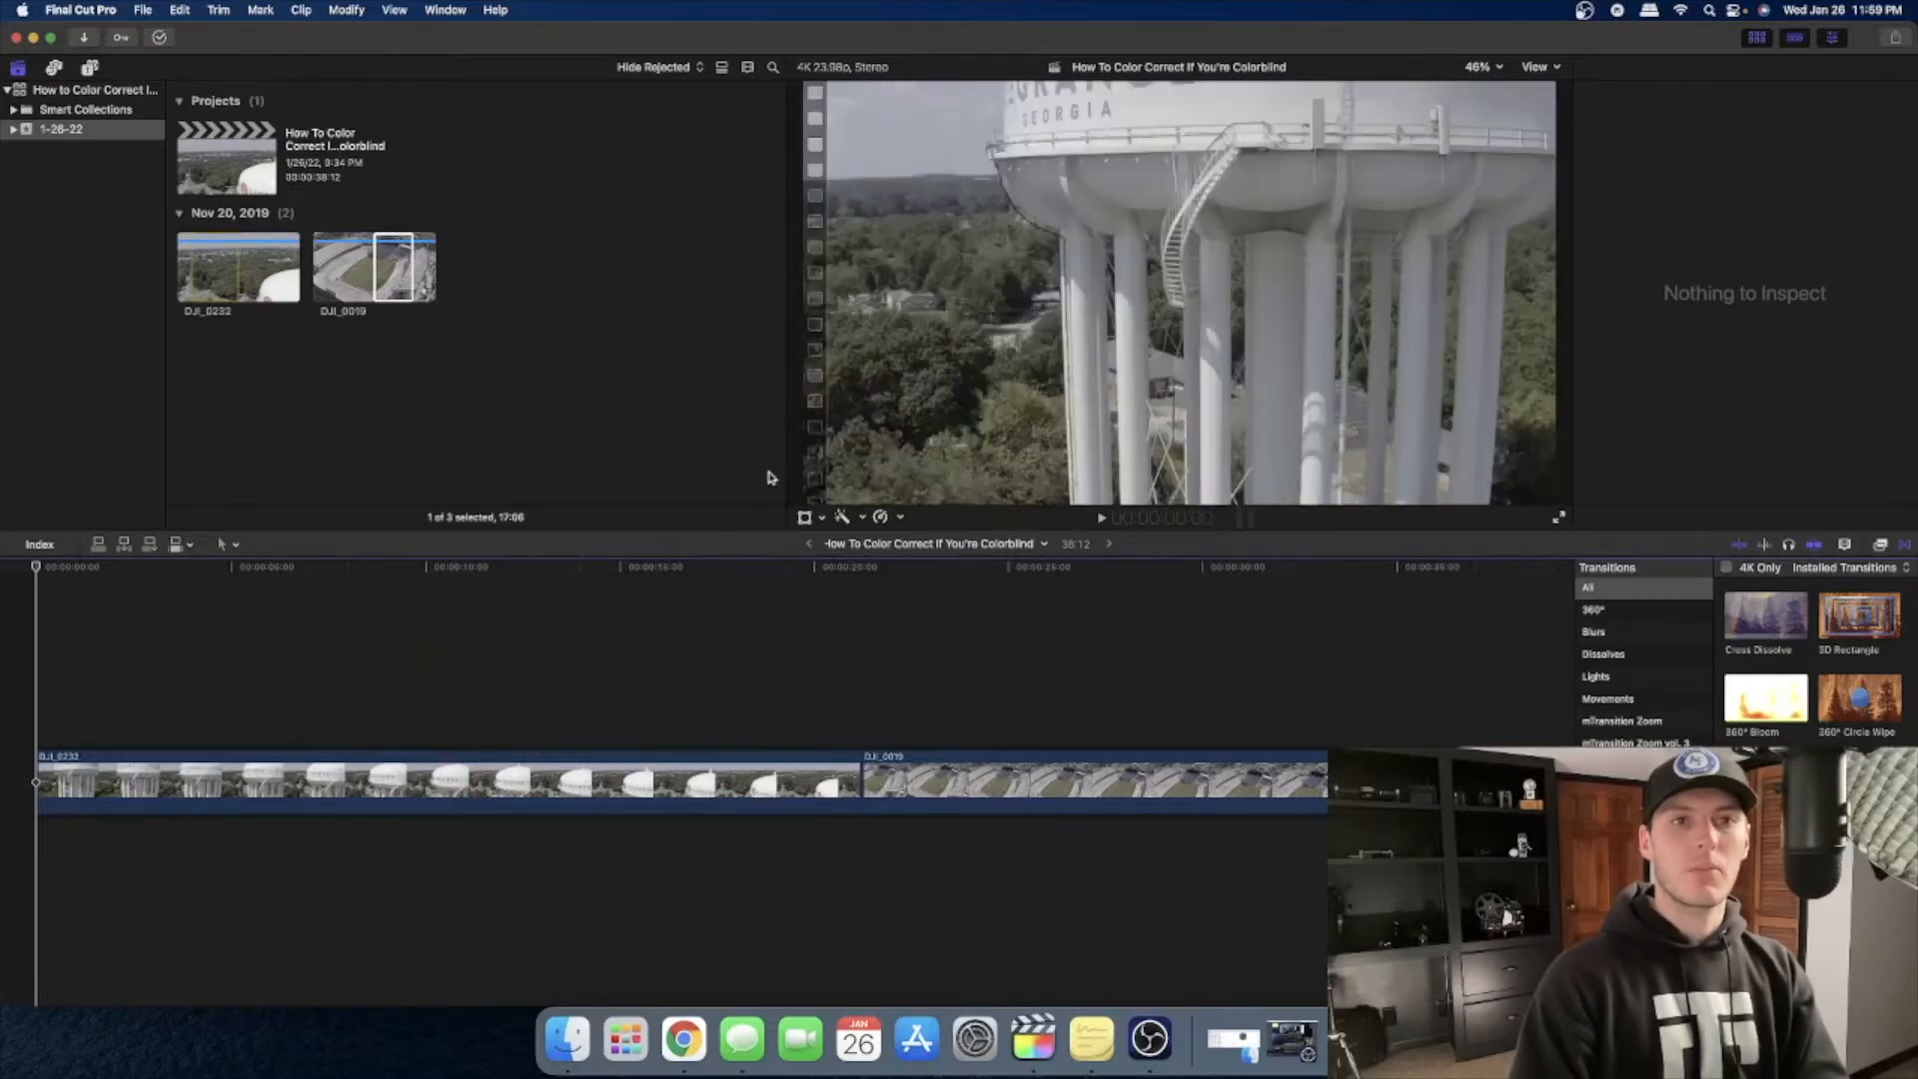
# Step: Hide the browser and show the video scopes beside the viewer, keeping their stacked two-scope layout
pyautogui.click(1750, 44)
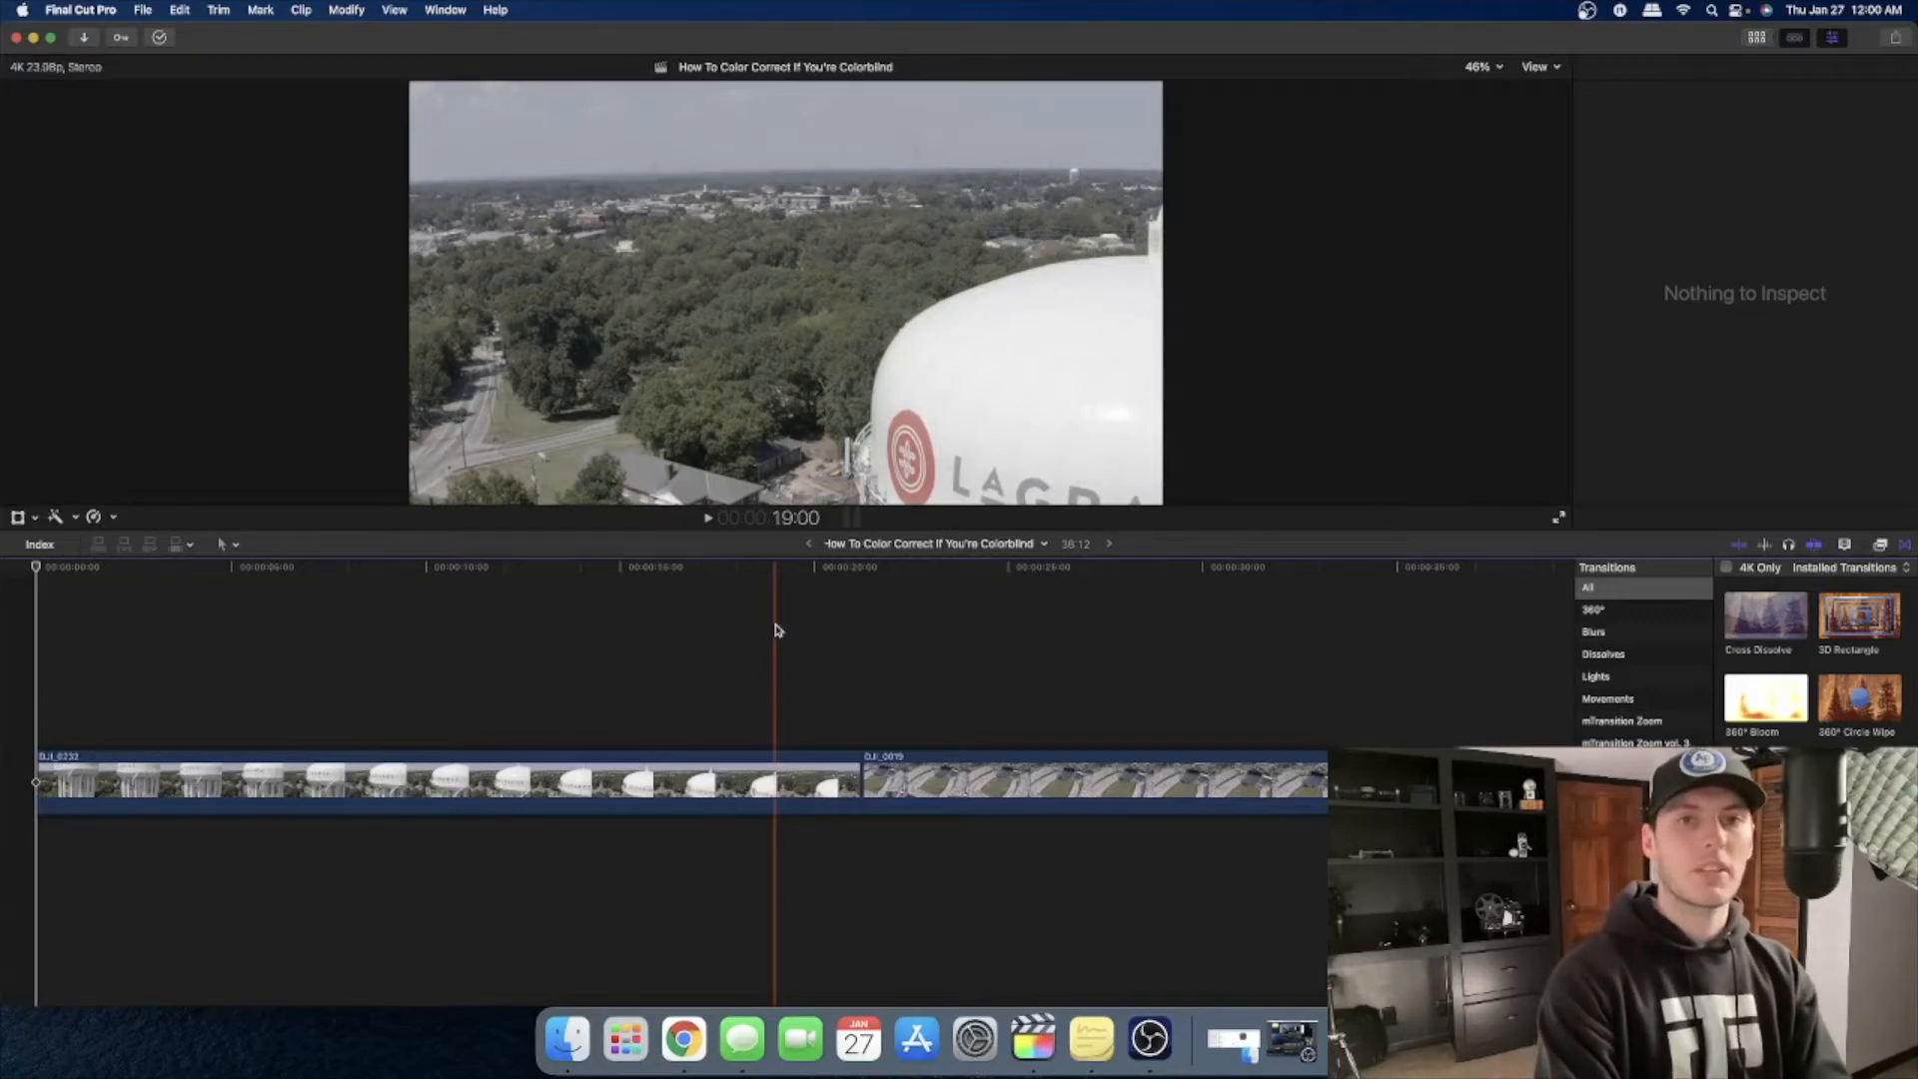
pyautogui.press('super+7')
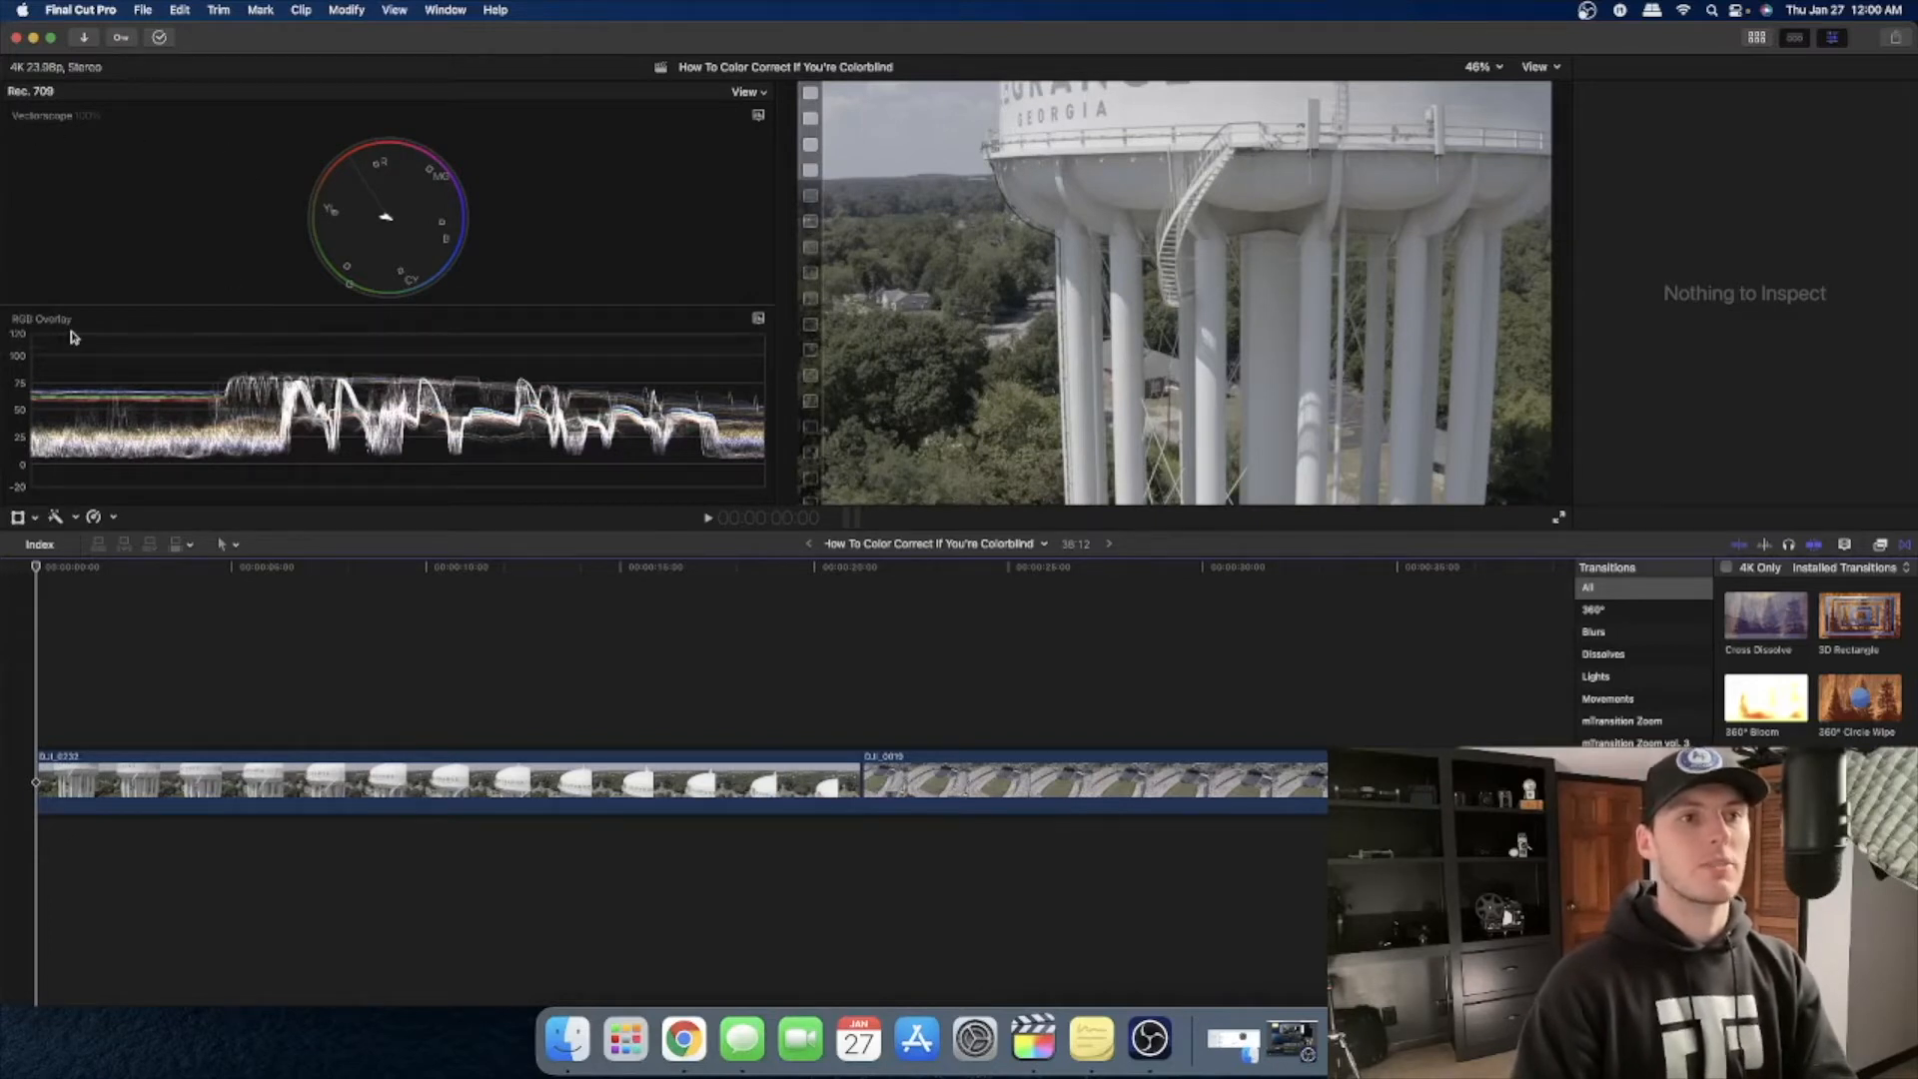
pyautogui.click(761, 94)
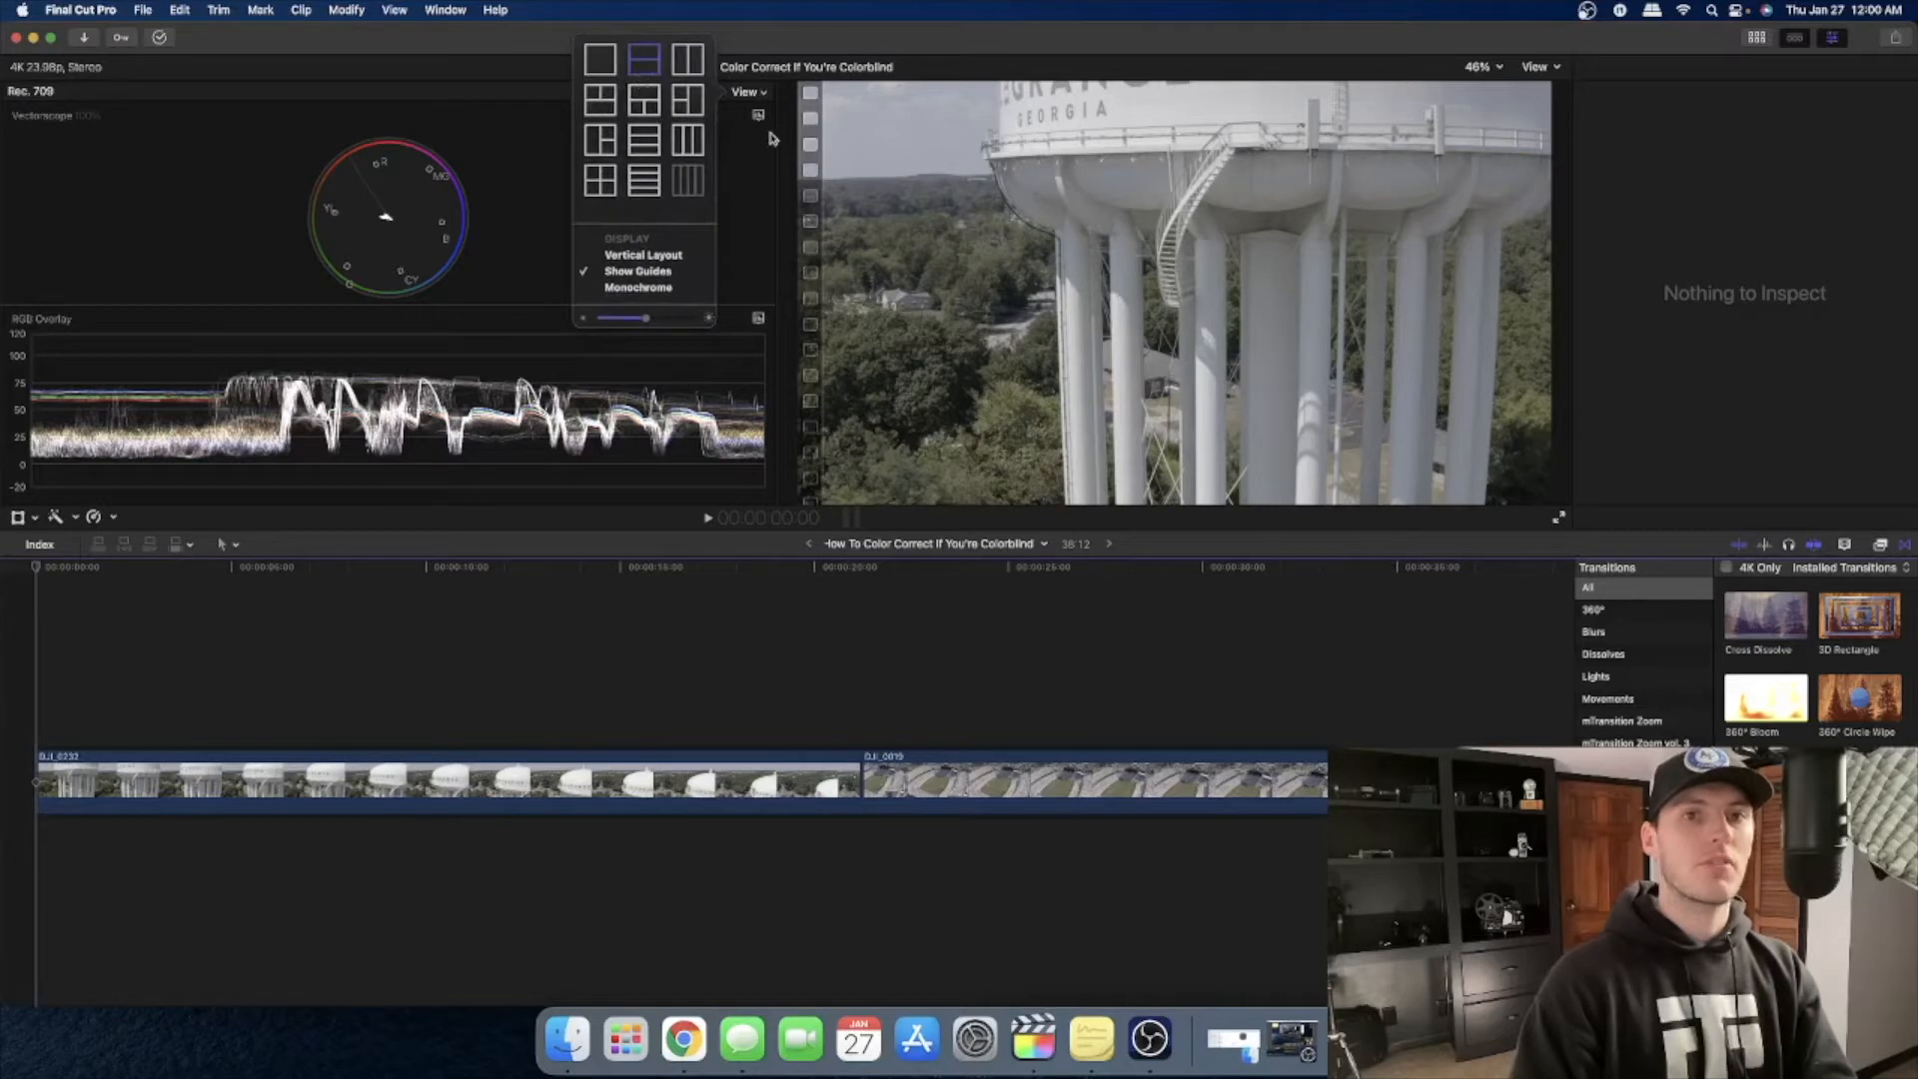
pyautogui.click(762, 95)
# Step: Try the upper scope as a histogram and as an RGB Parade waveform, and return it to the vectorscope
pyautogui.click(759, 118)
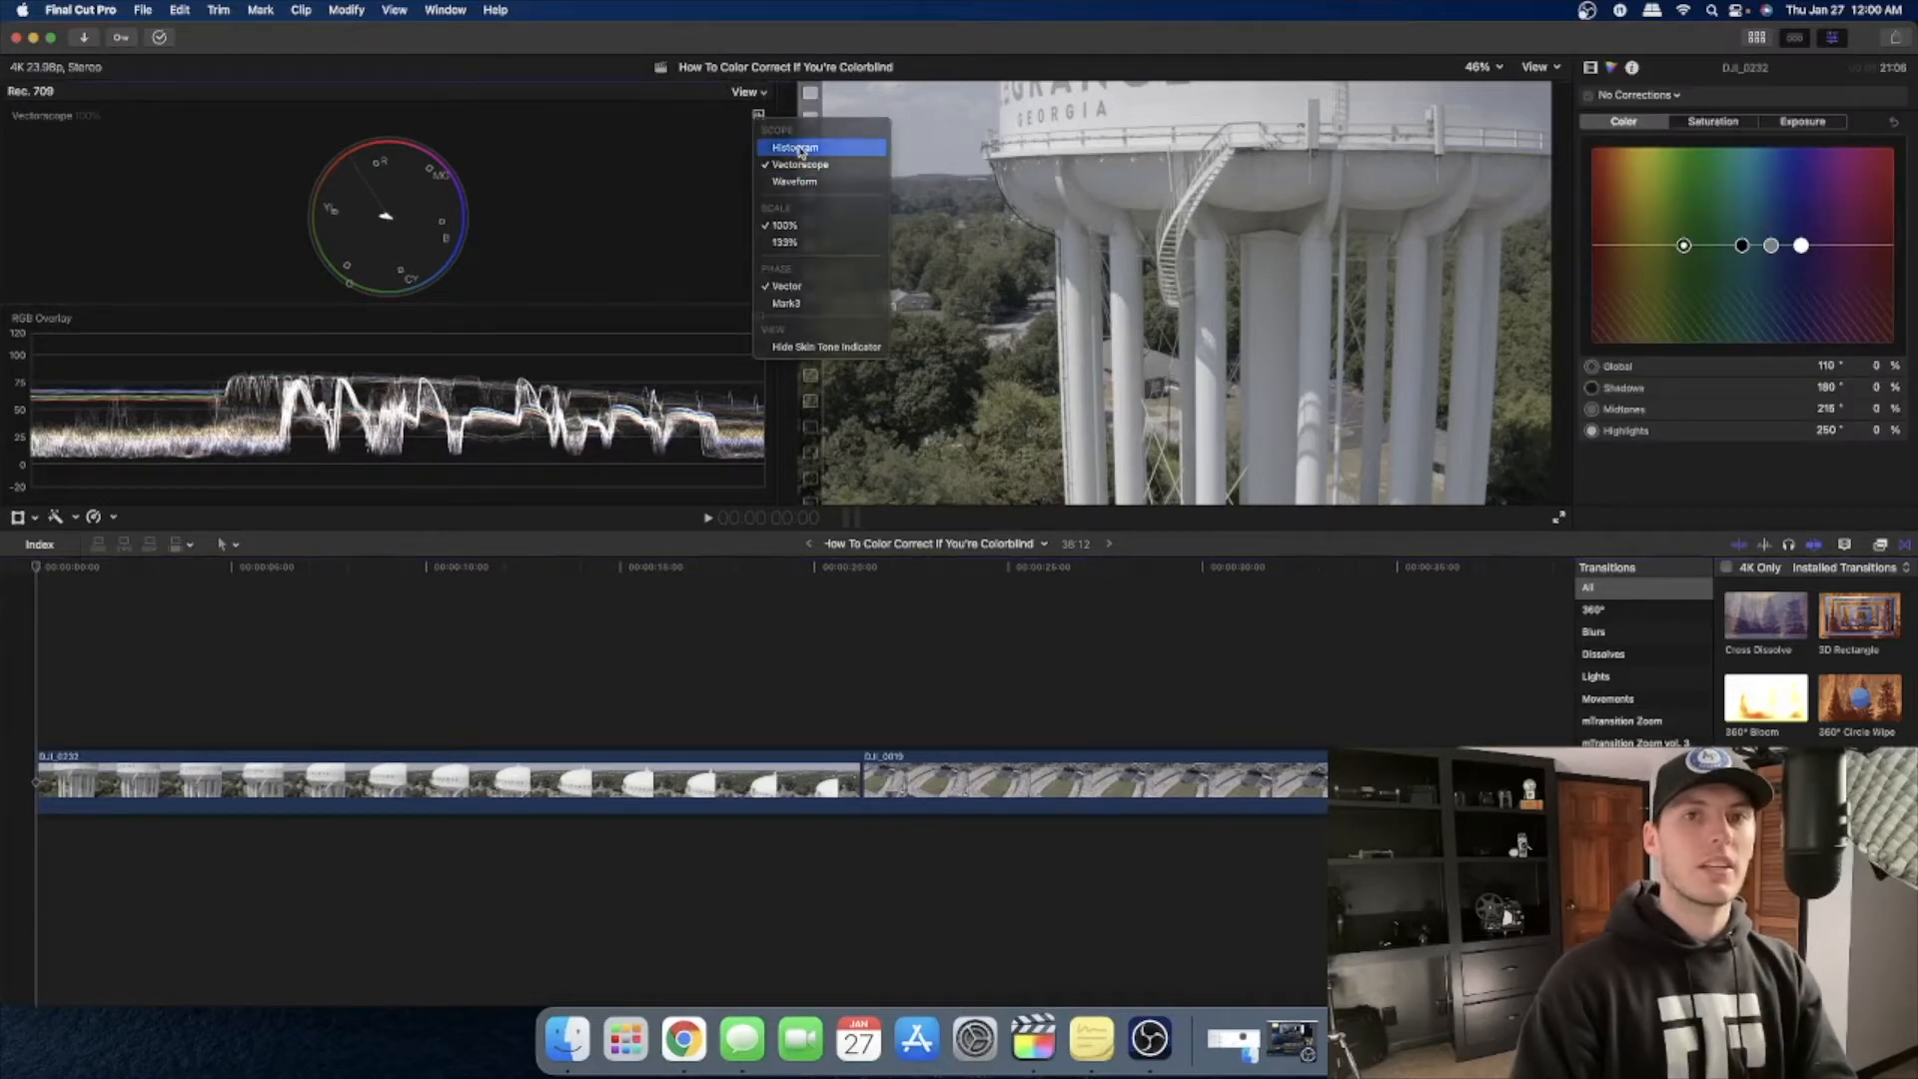
pyautogui.click(792, 147)
pyautogui.click(759, 118)
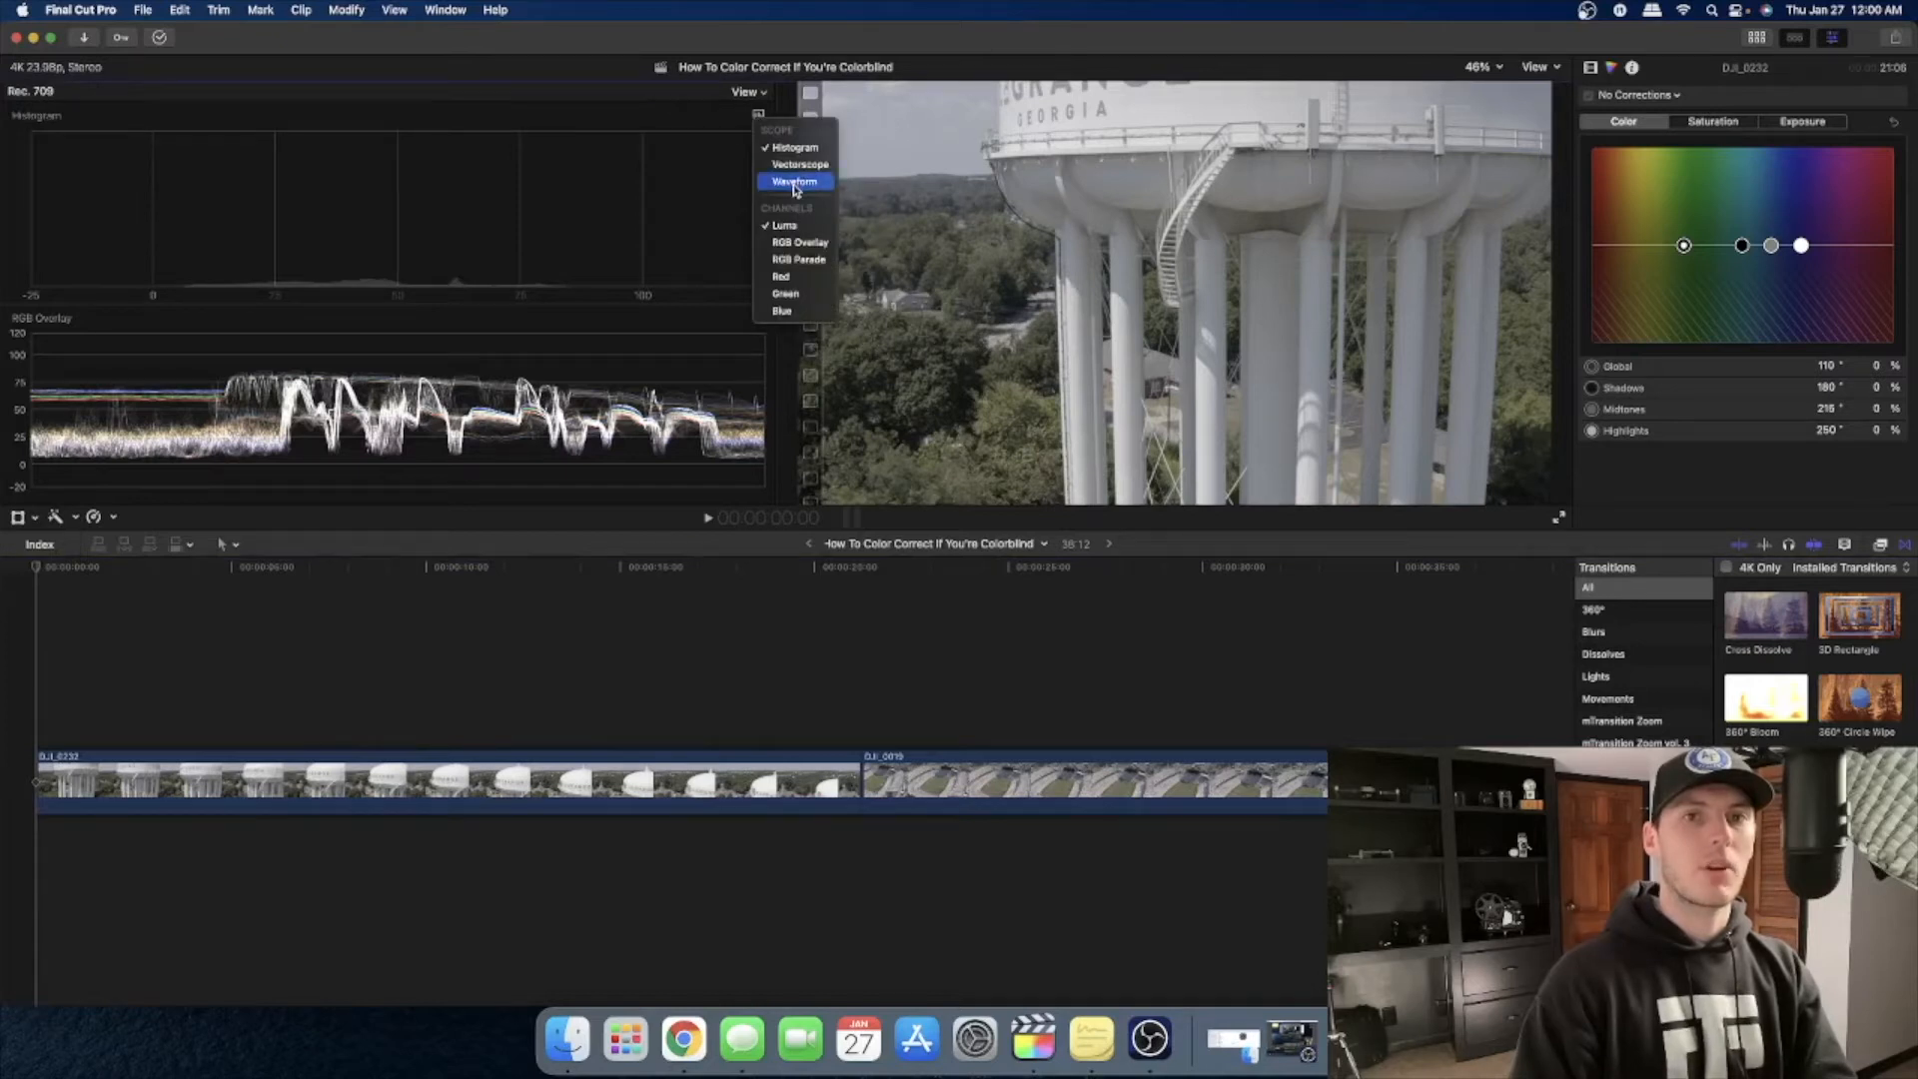
pyautogui.click(795, 182)
pyautogui.click(760, 119)
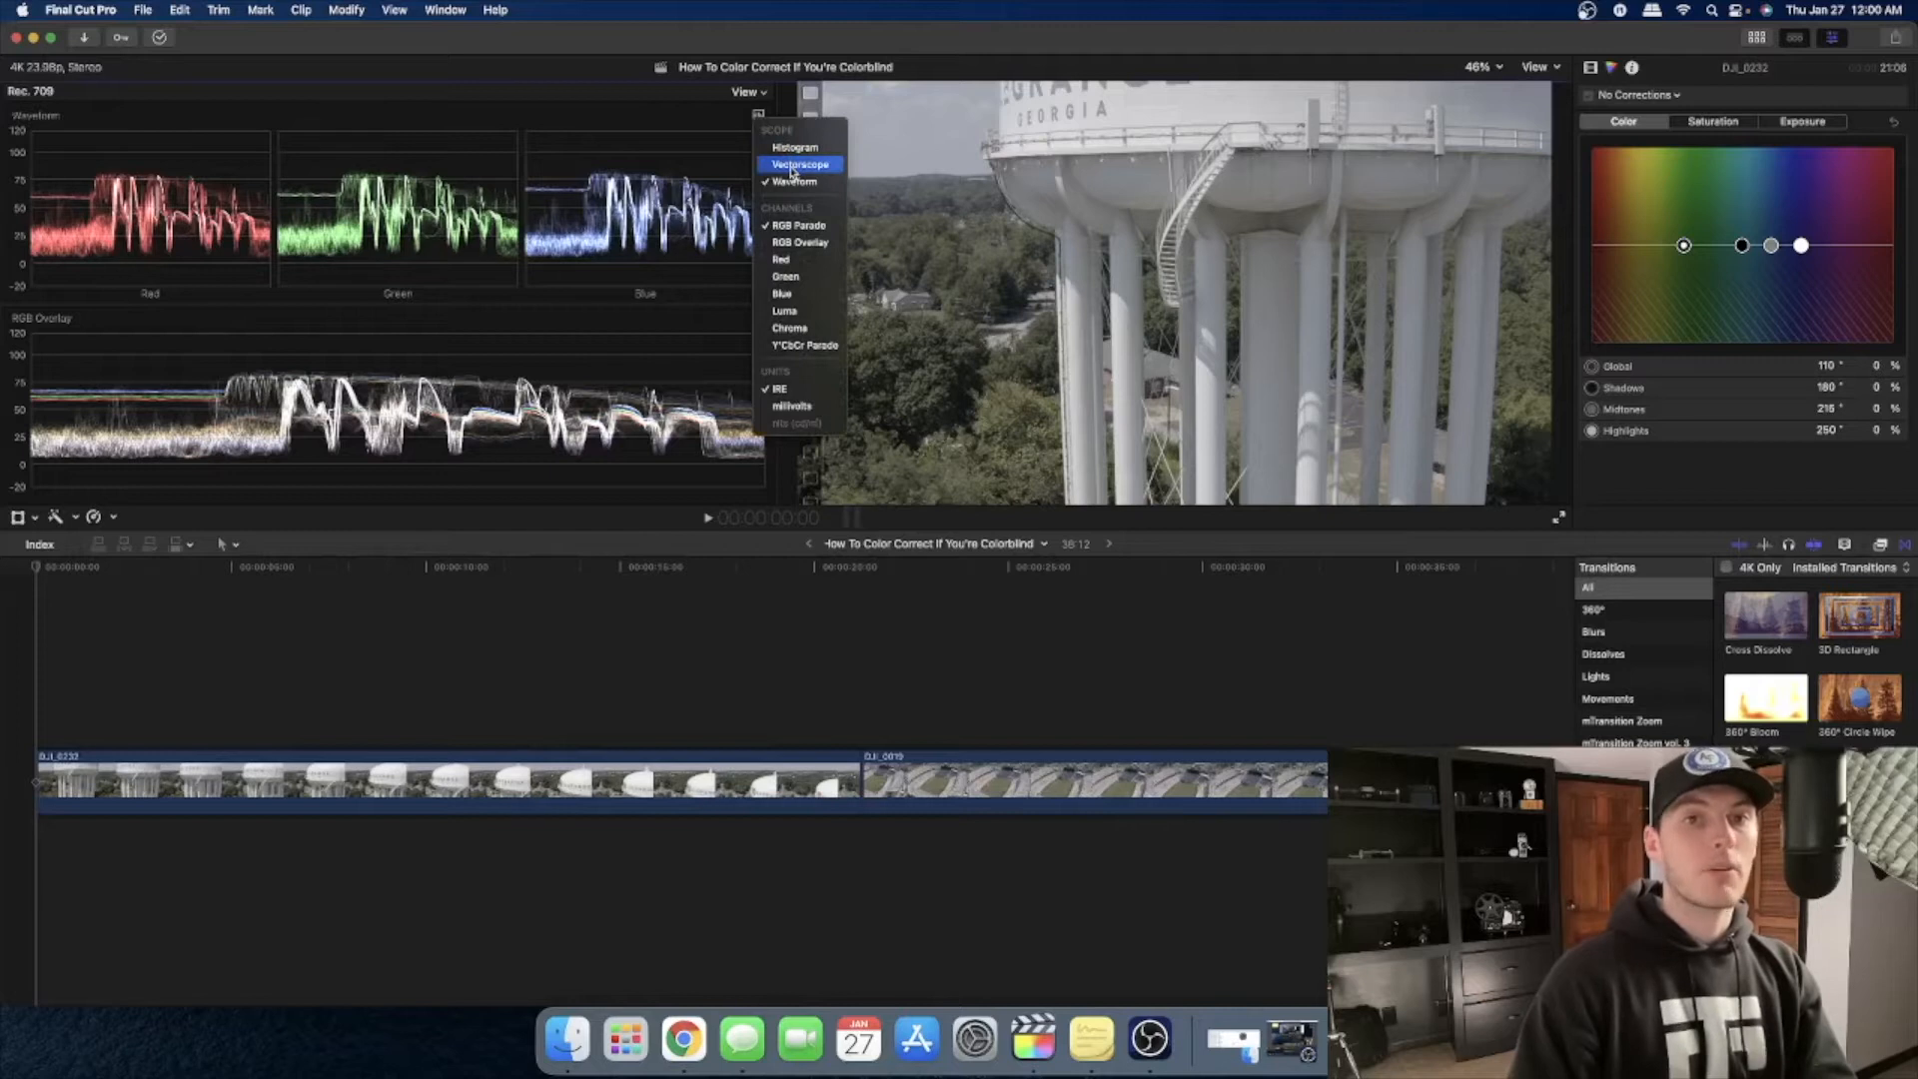
pyautogui.click(794, 166)
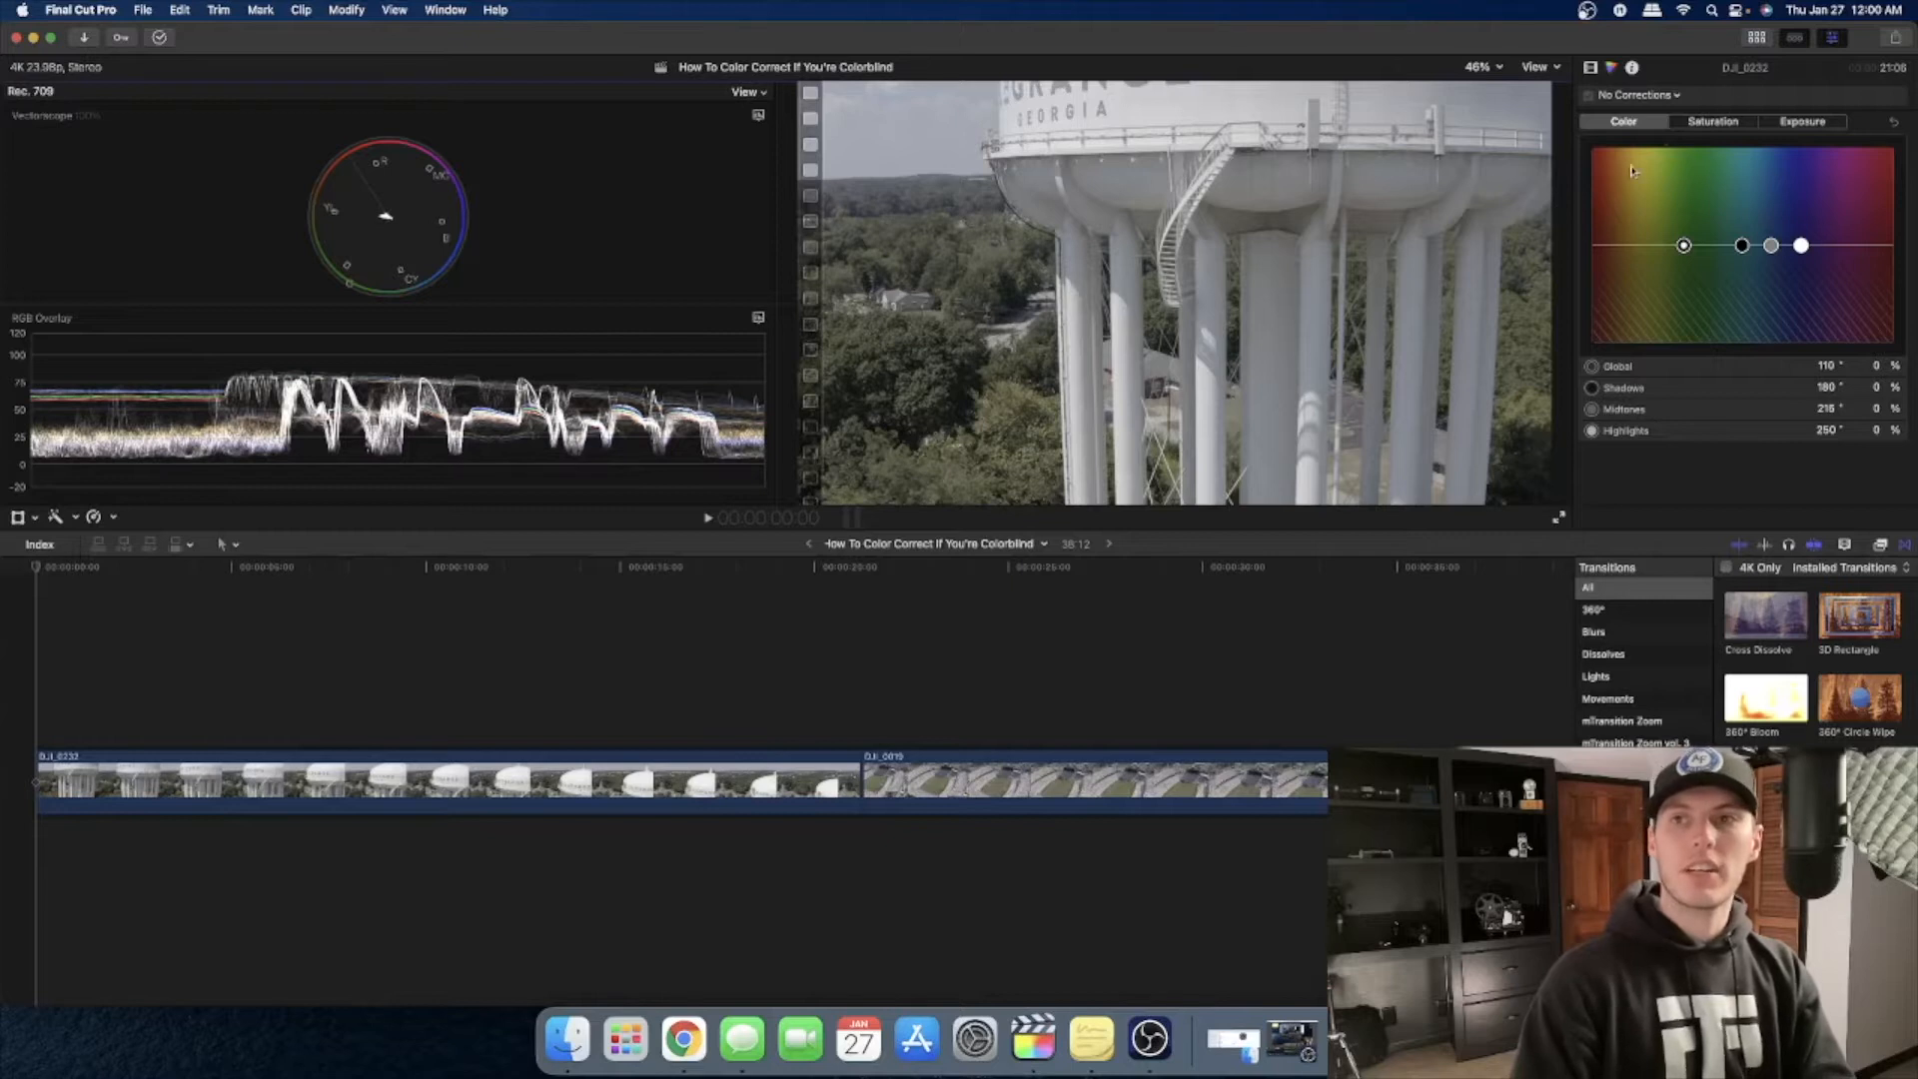
# Step: Add a Color Wheels correction to the DJI_0232 clip
pyautogui.click(1590, 68)
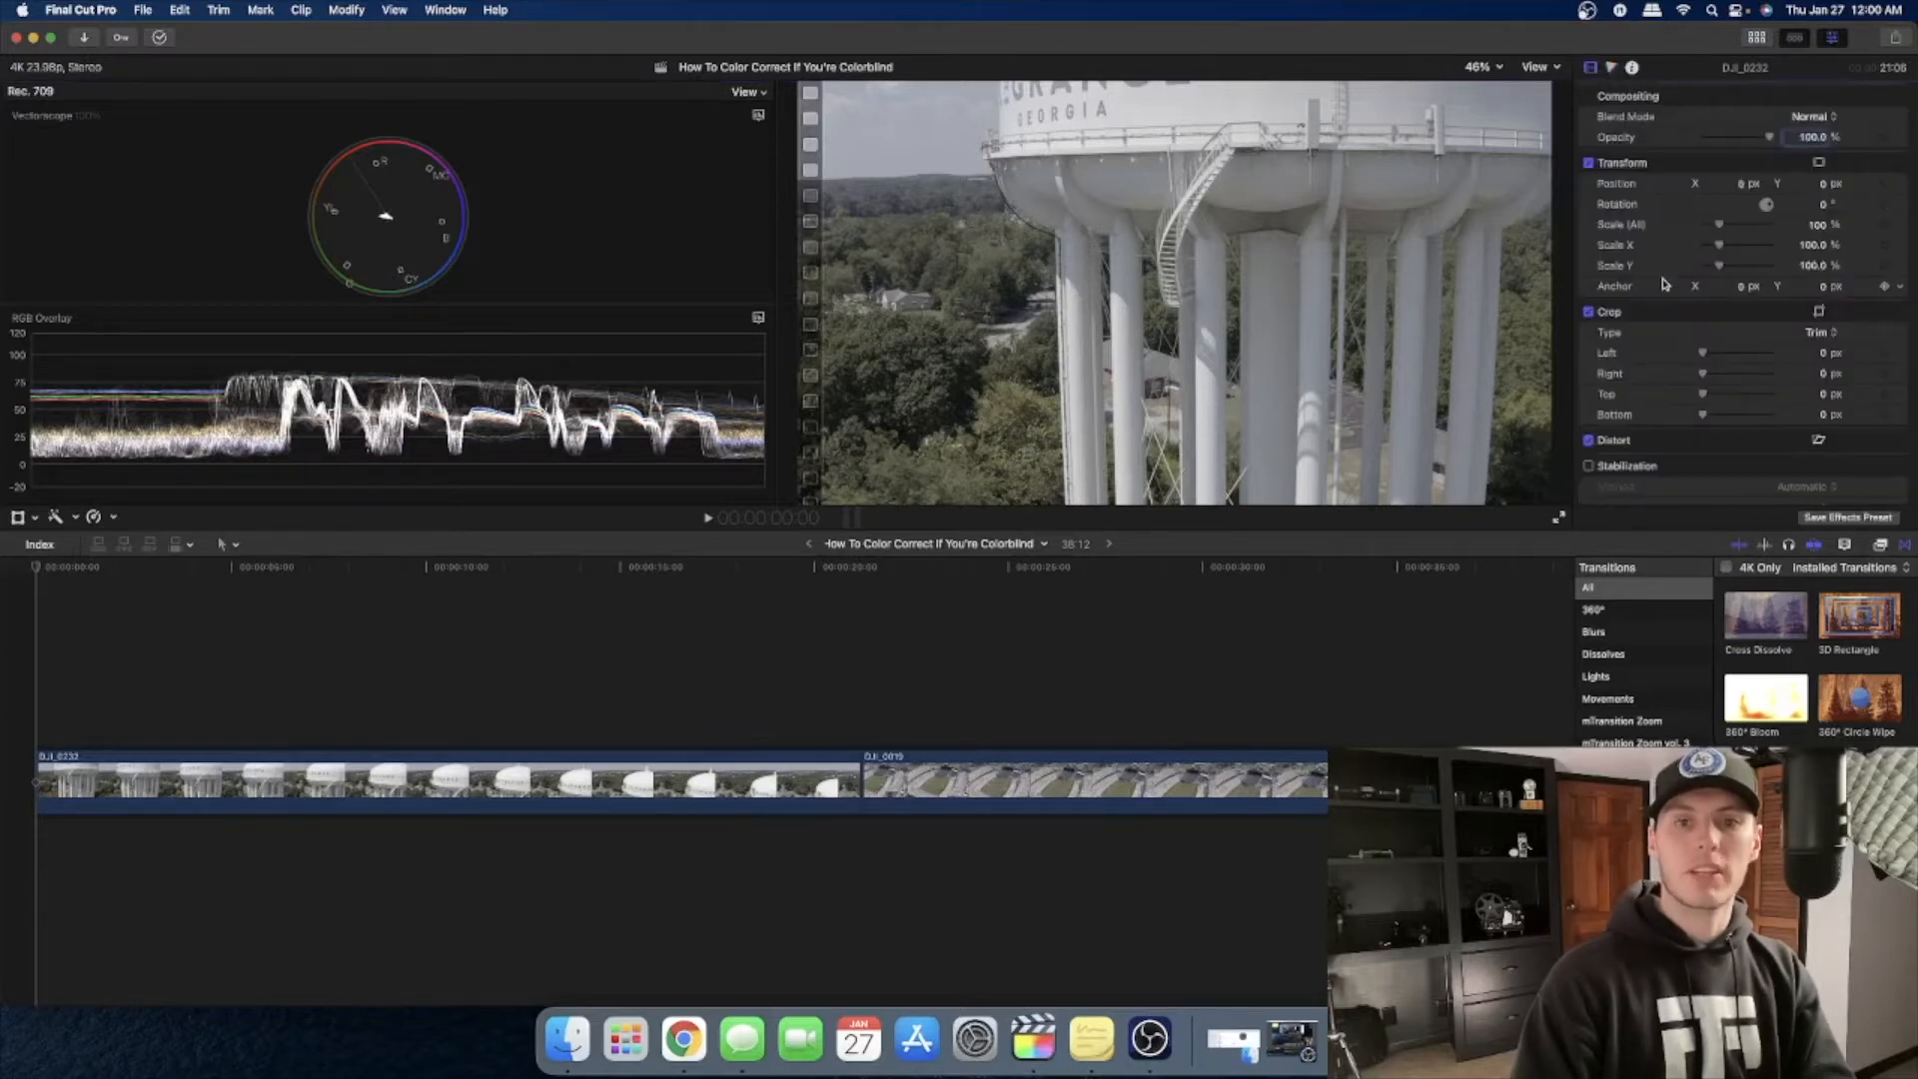
pyautogui.click(728, 784)
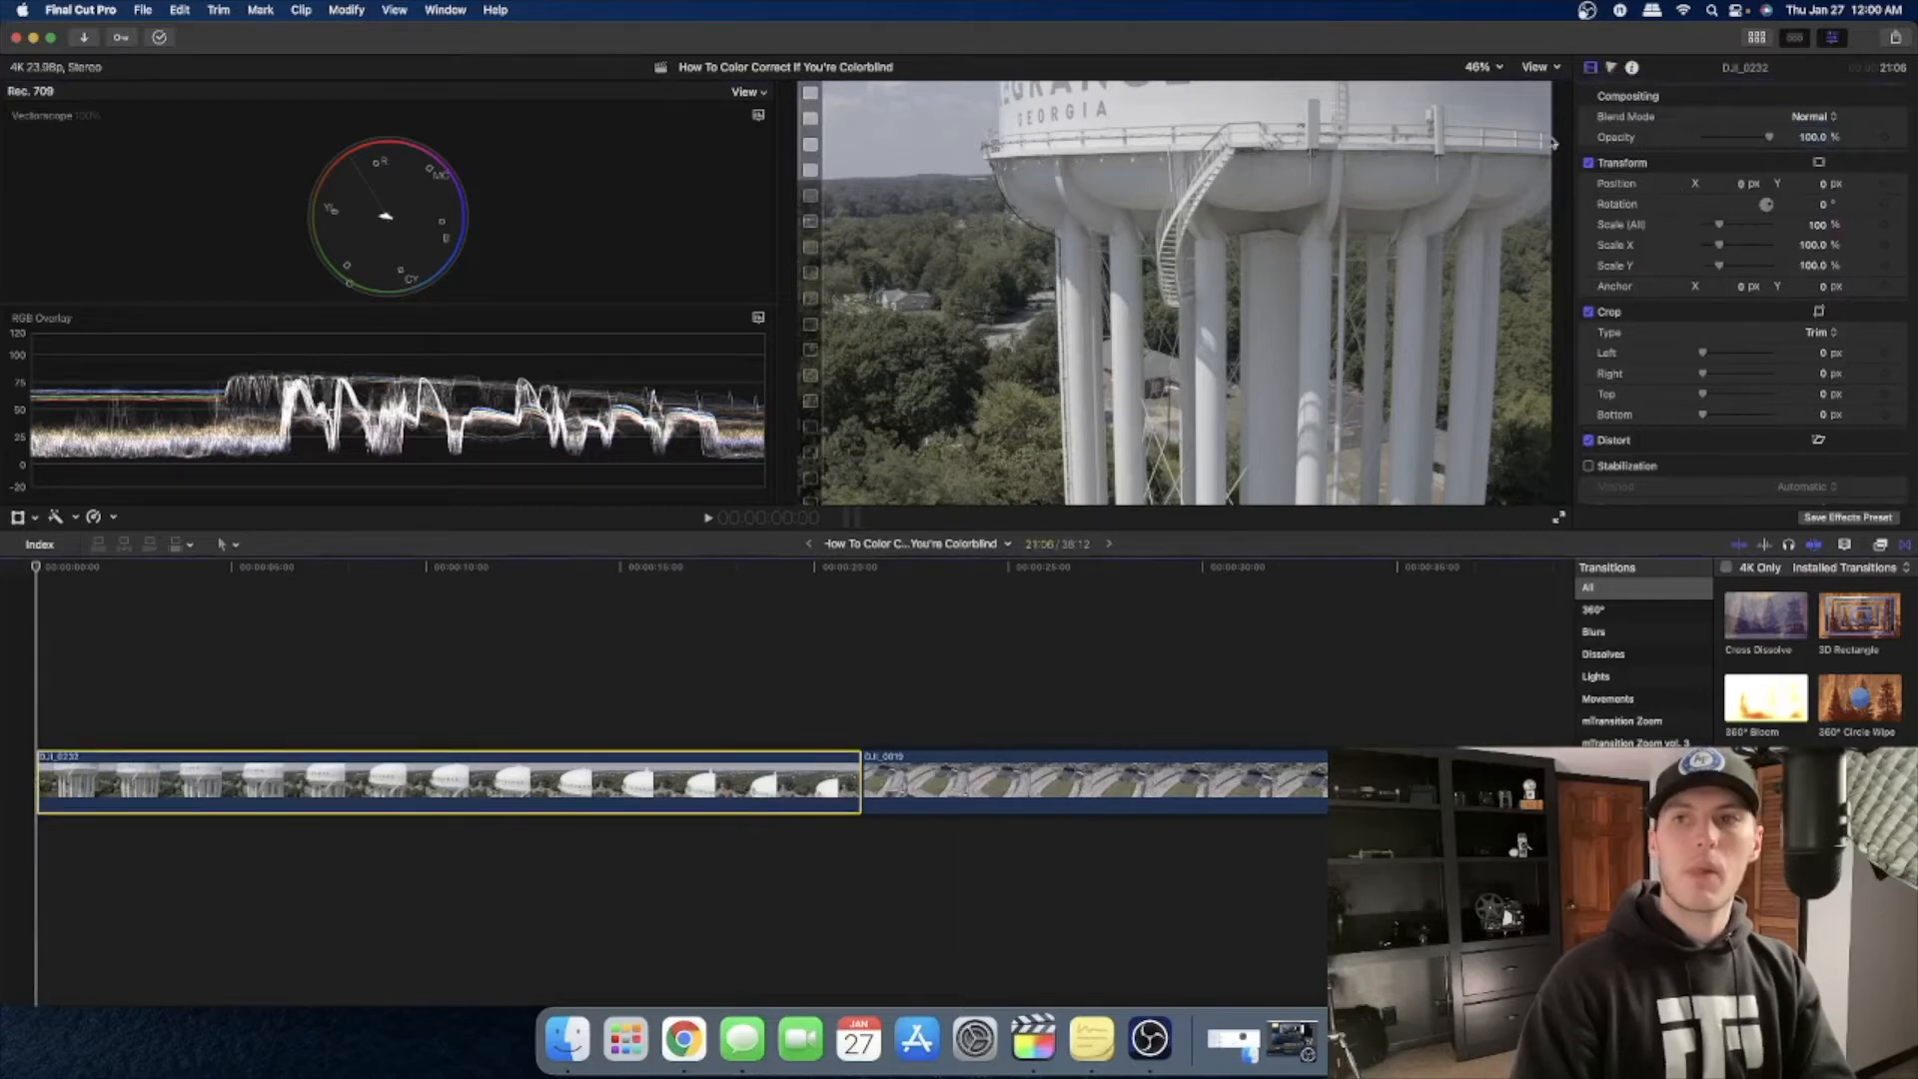
pyautogui.click(1613, 68)
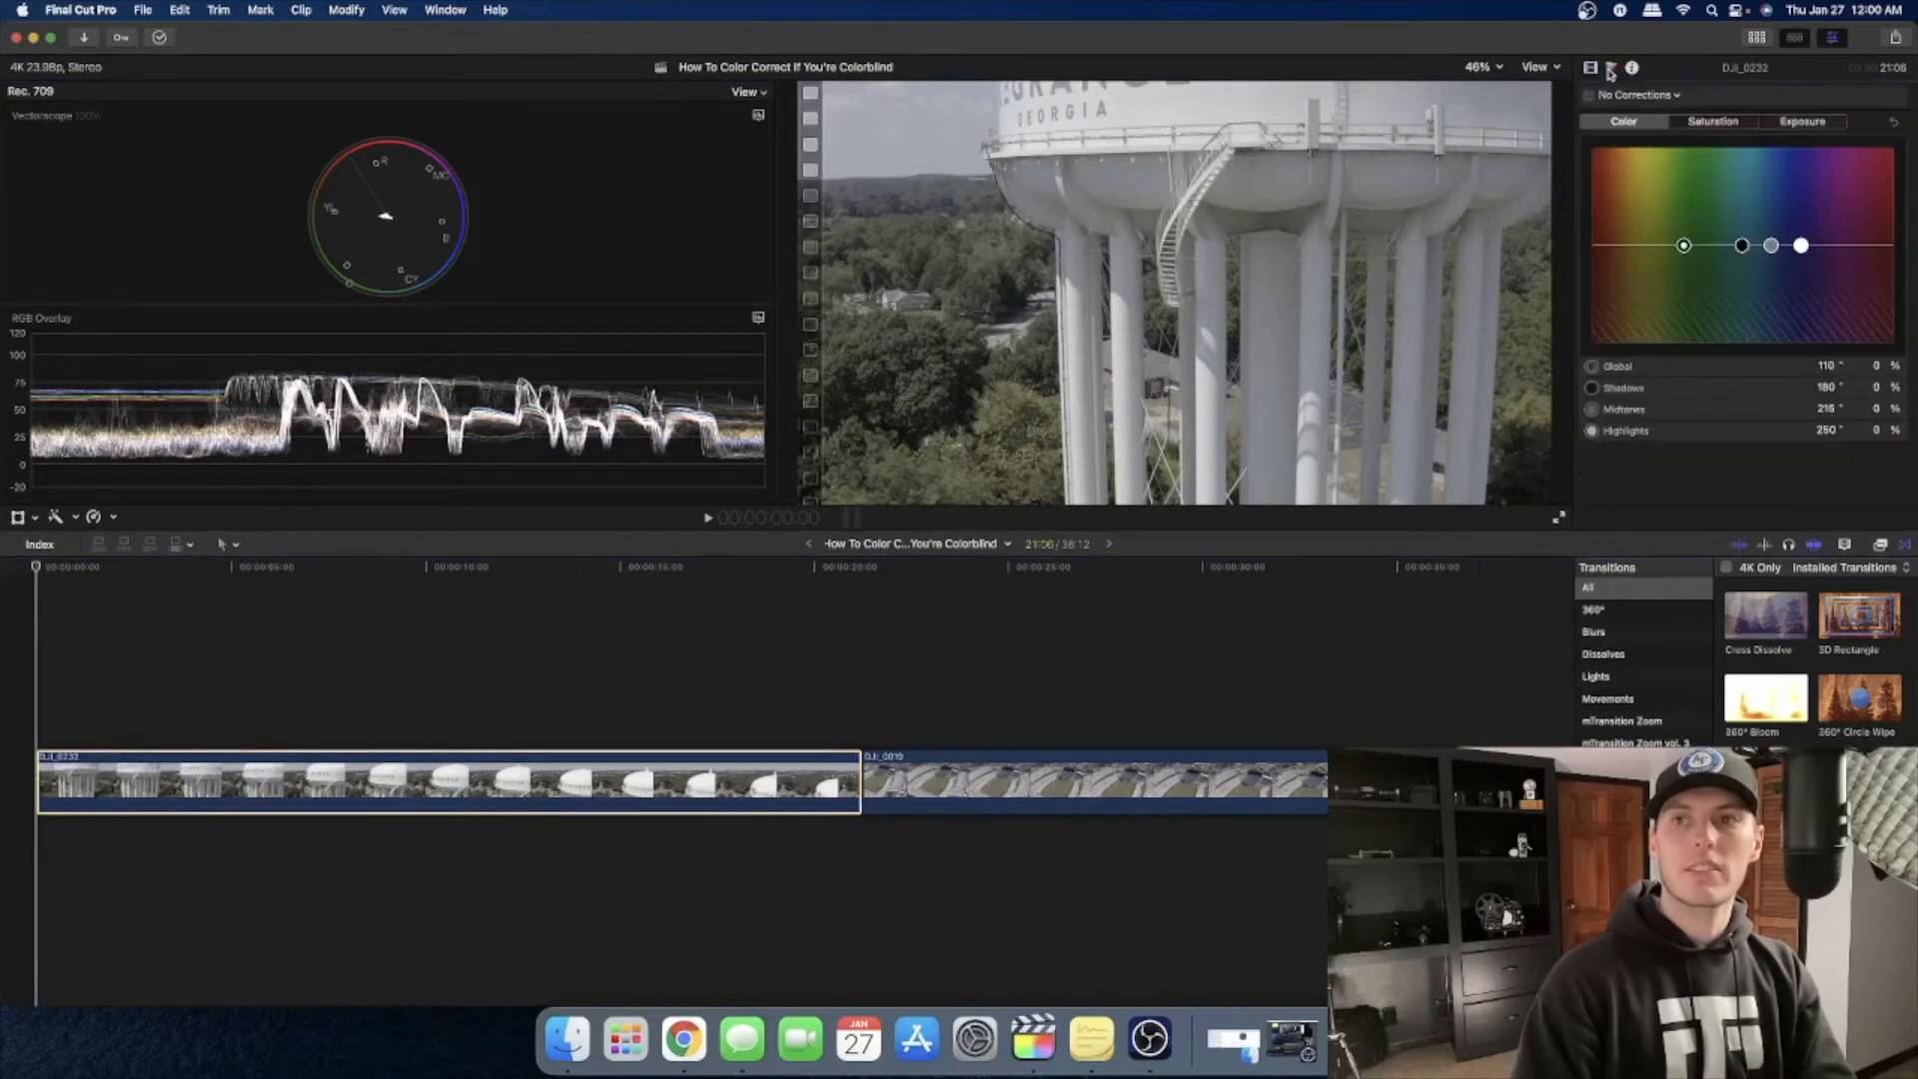
pyautogui.click(1678, 96)
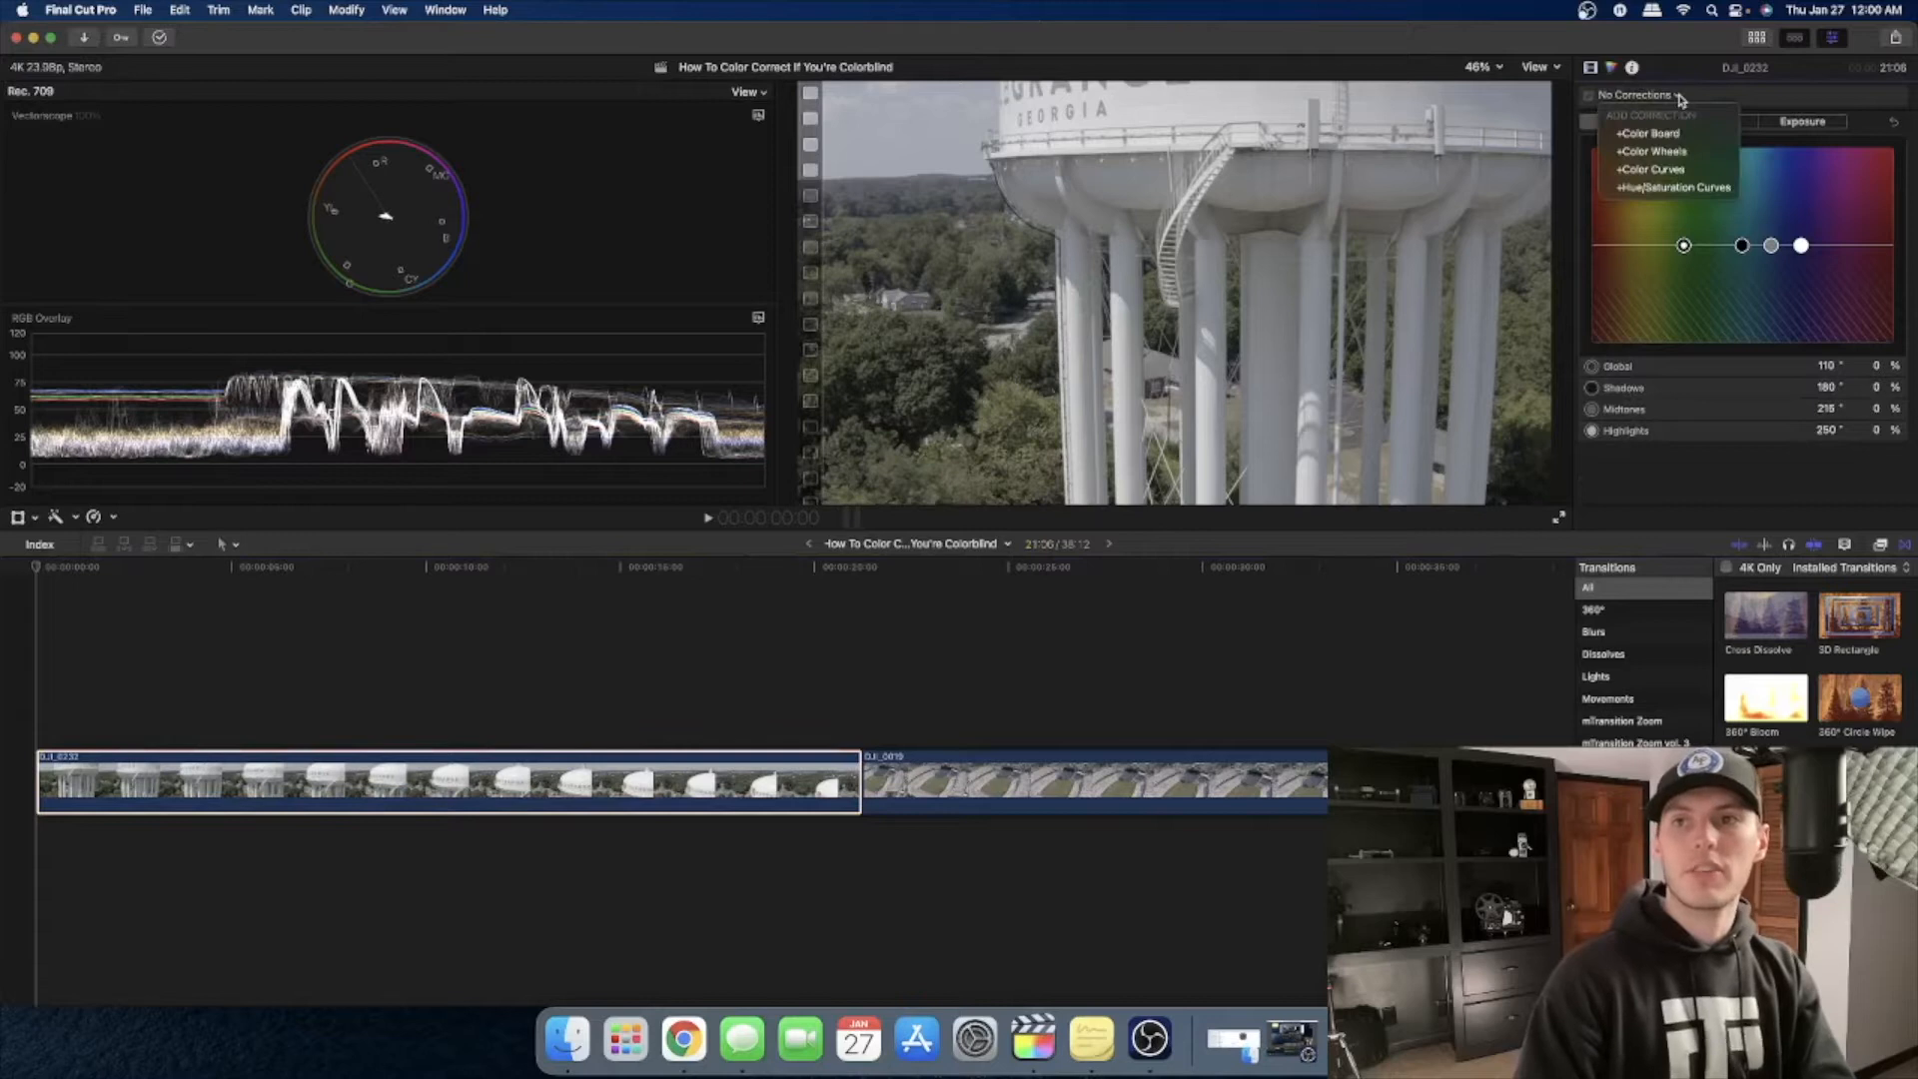
pyautogui.click(1677, 135)
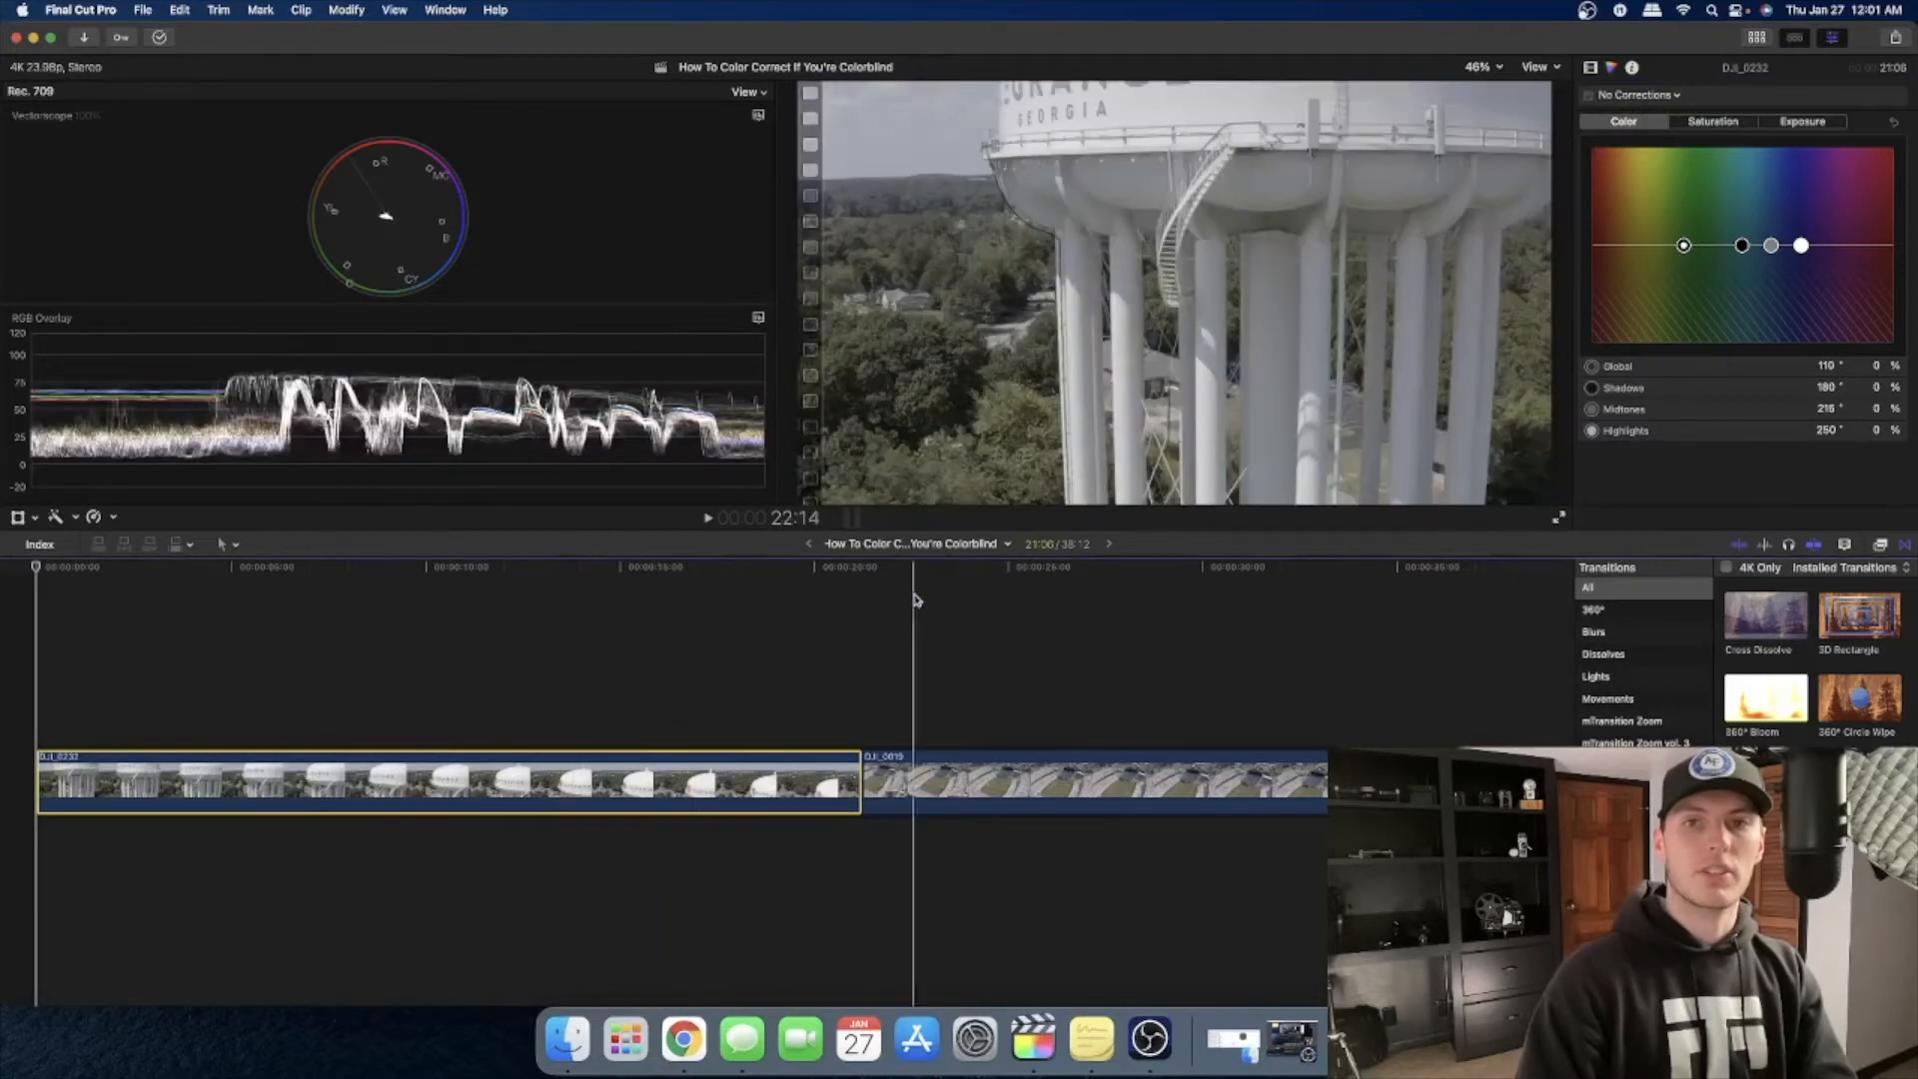
pyautogui.click(1678, 95)
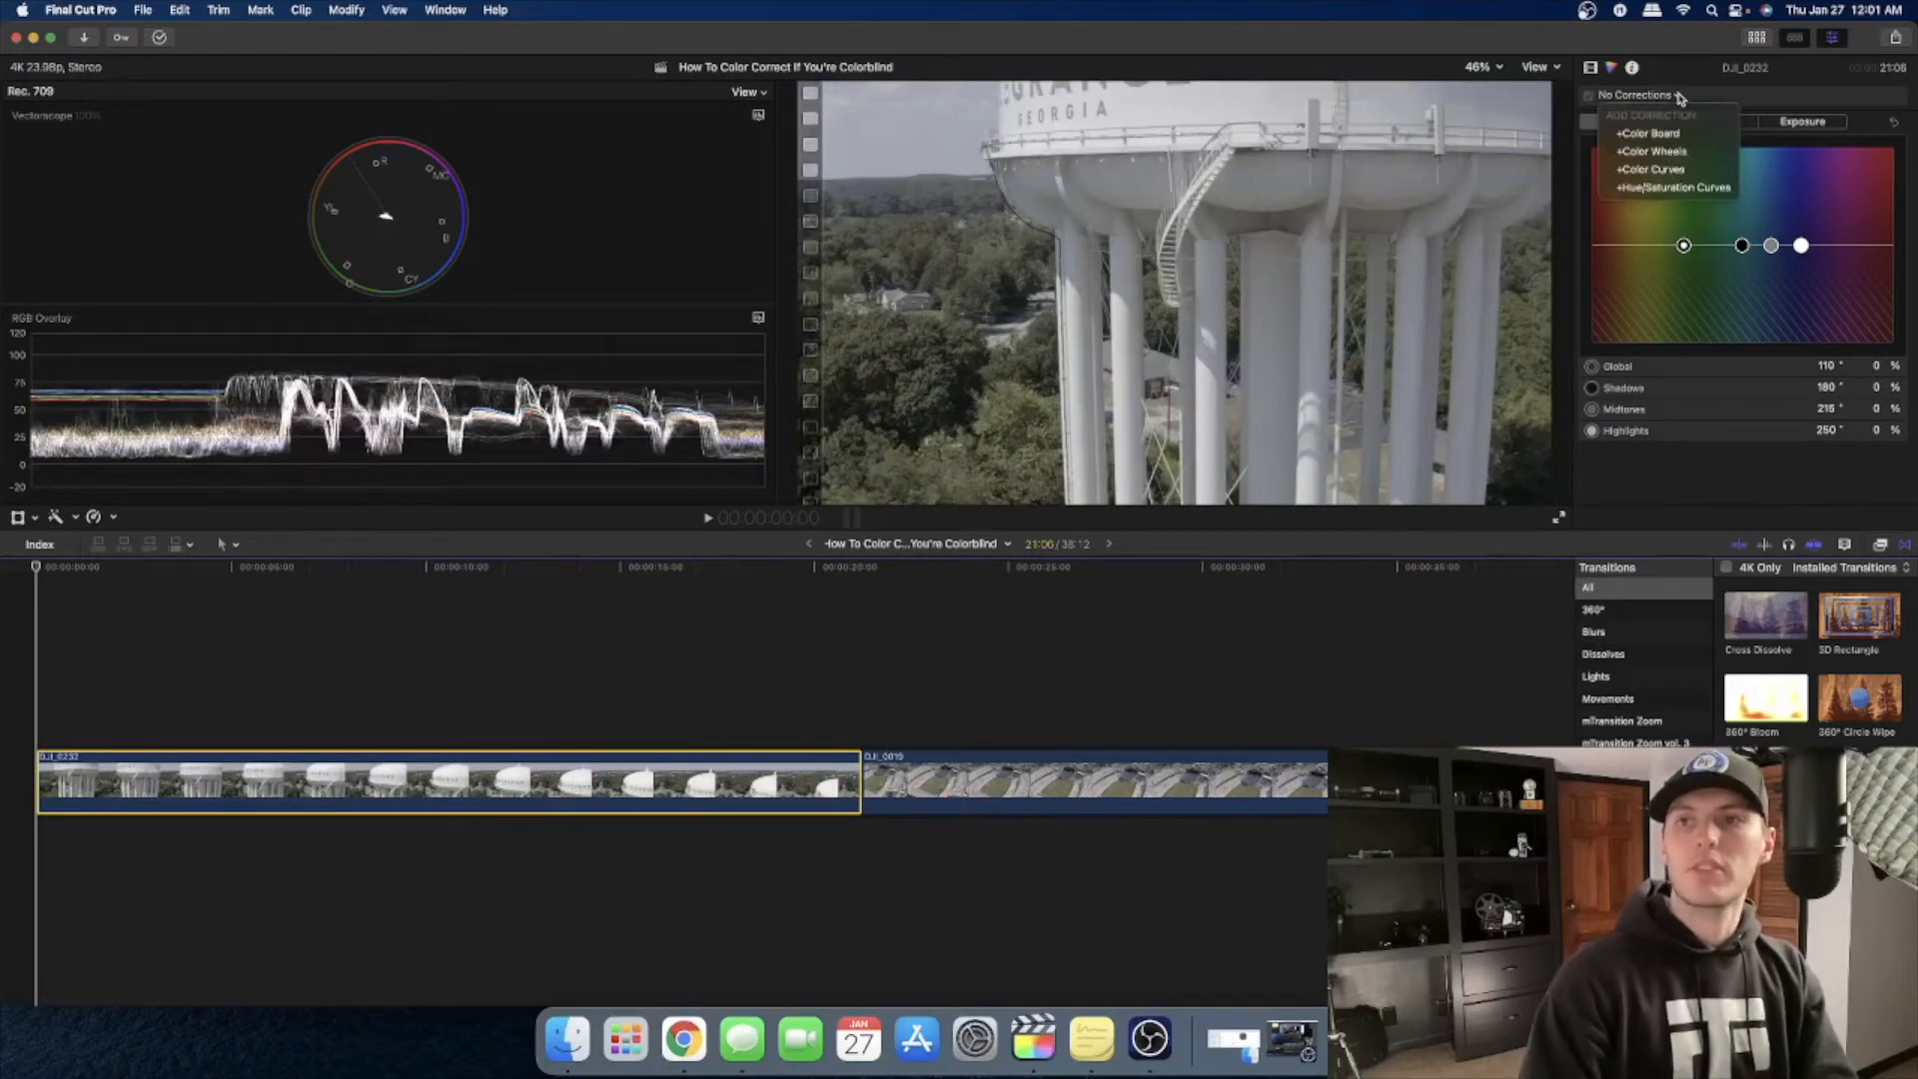
pyautogui.click(1664, 157)
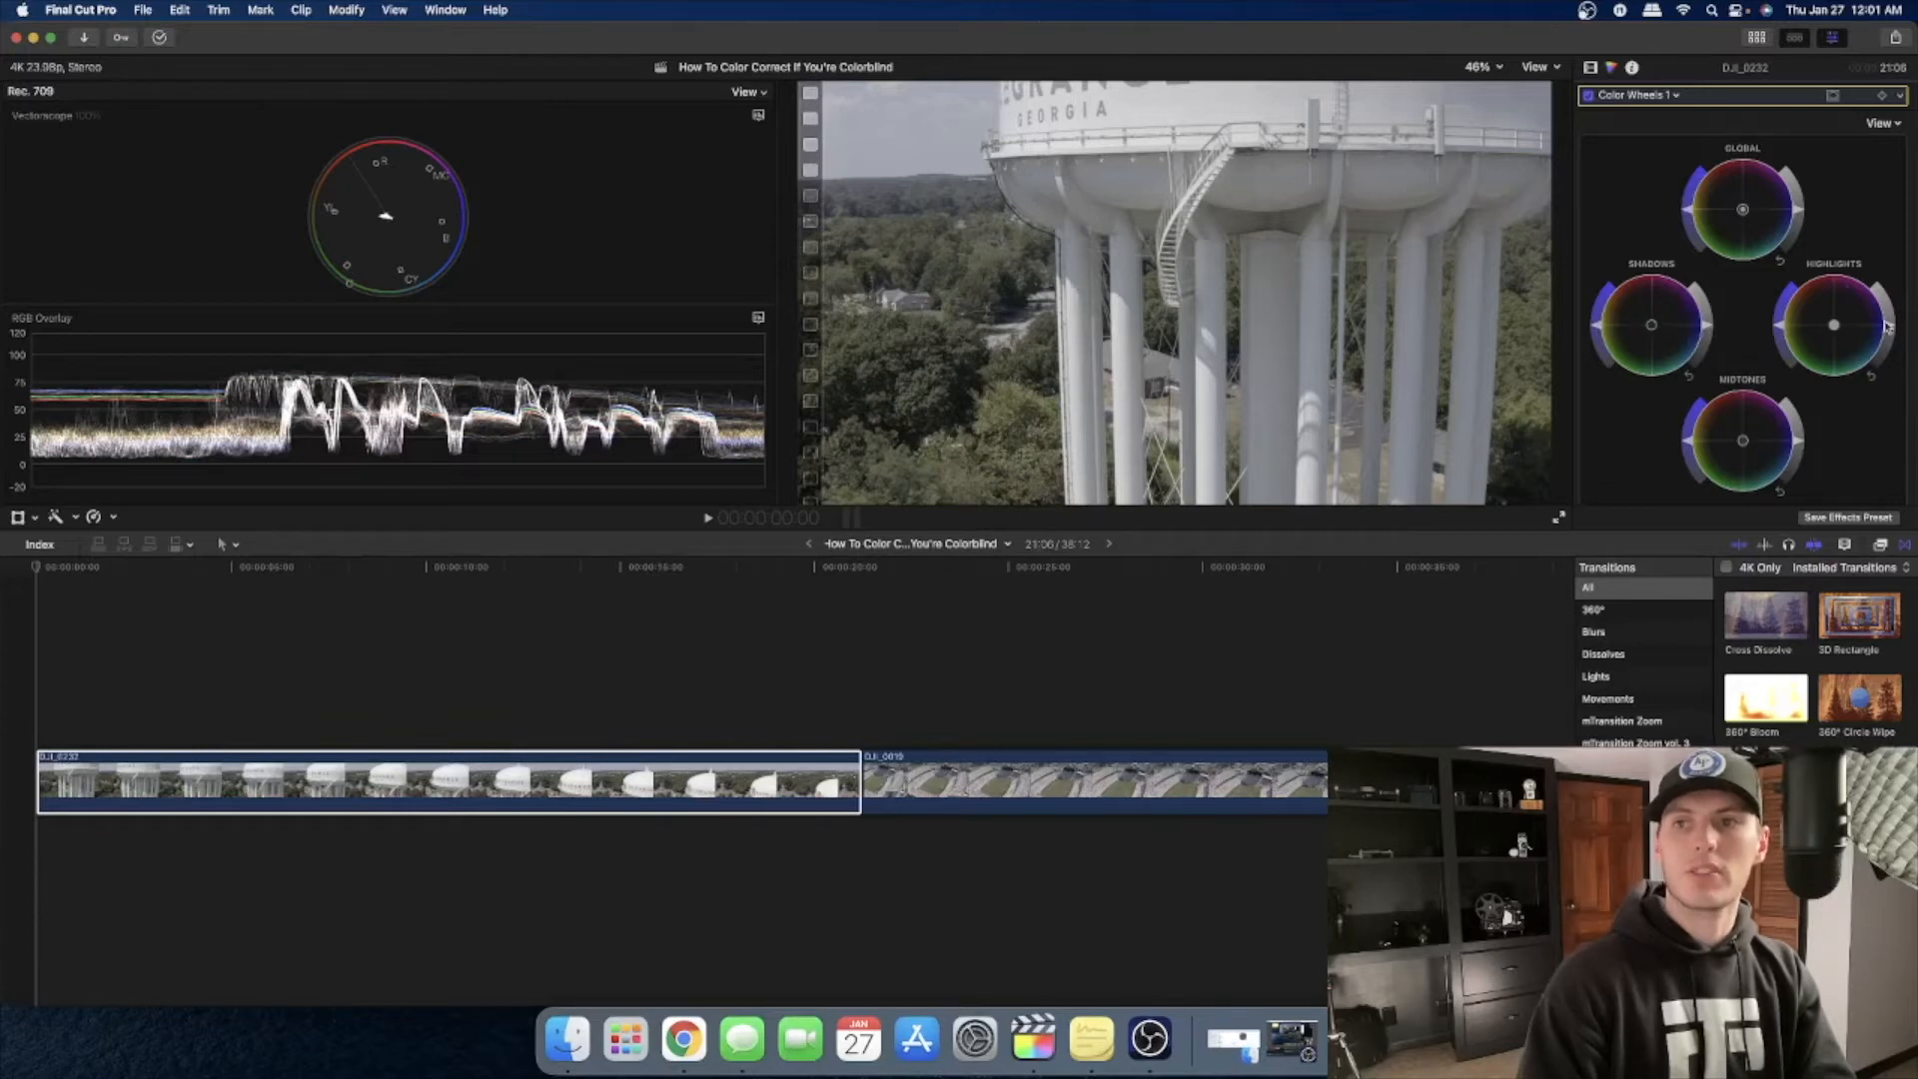
# Step: Look over the Color Wheels controls and enlarge the RGB Overlay waveform by shrinking the vectorscope above it
pyautogui.scroll(-5, 1827, 395)
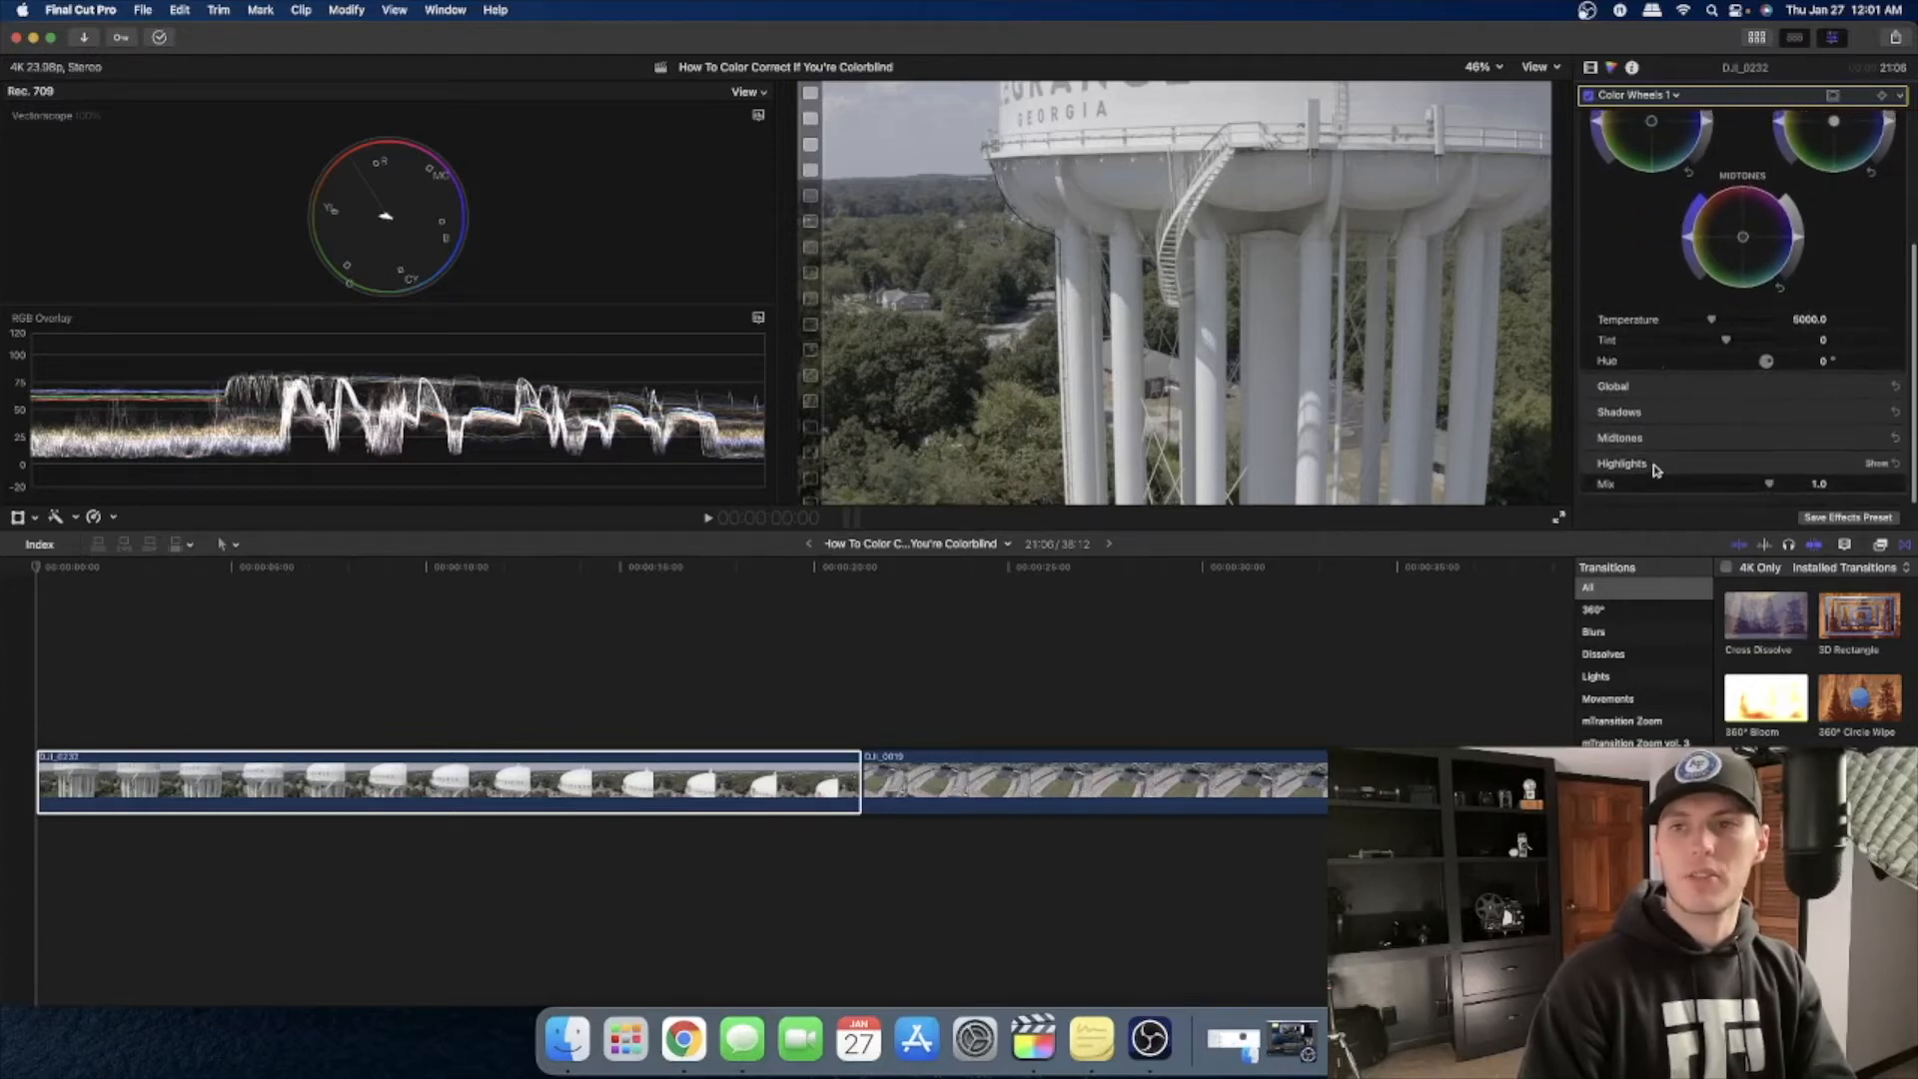
pyautogui.scroll(5, 1783, 345)
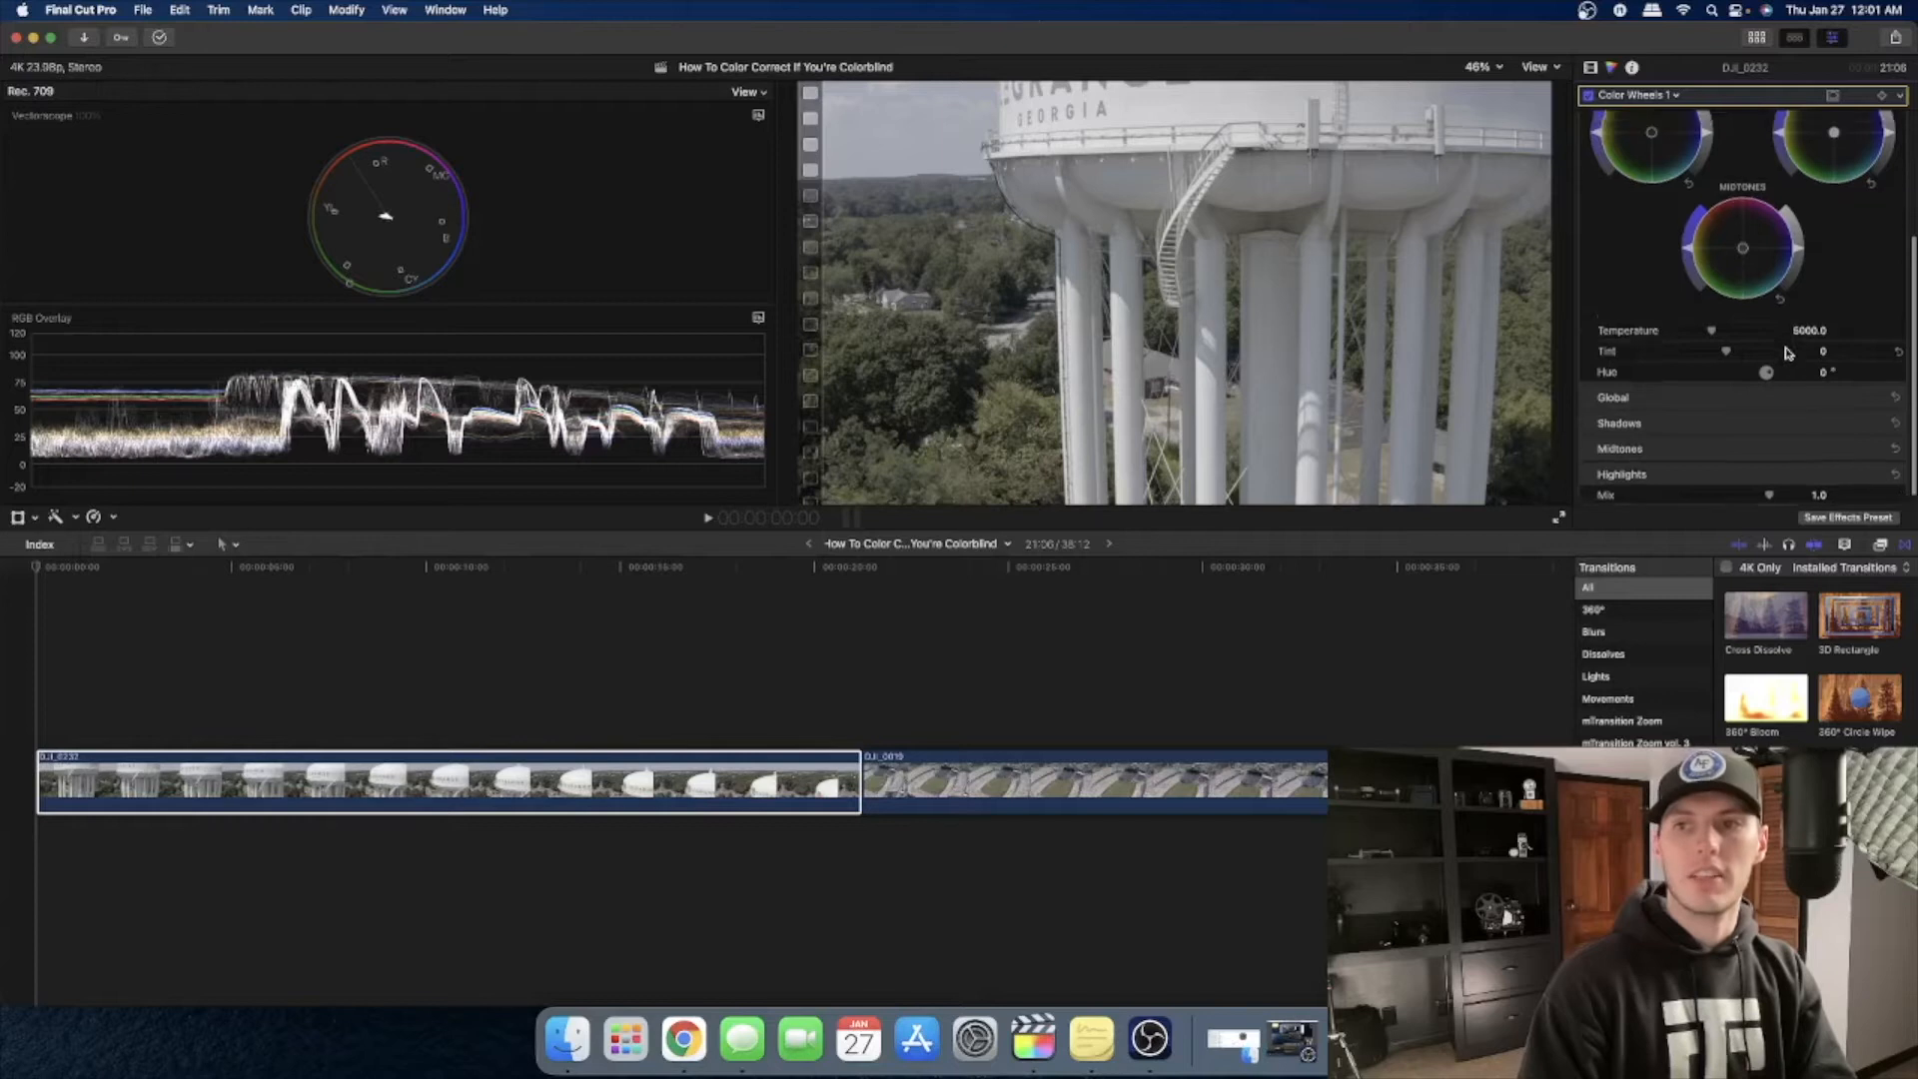
pyautogui.scroll(-1, 1787, 351)
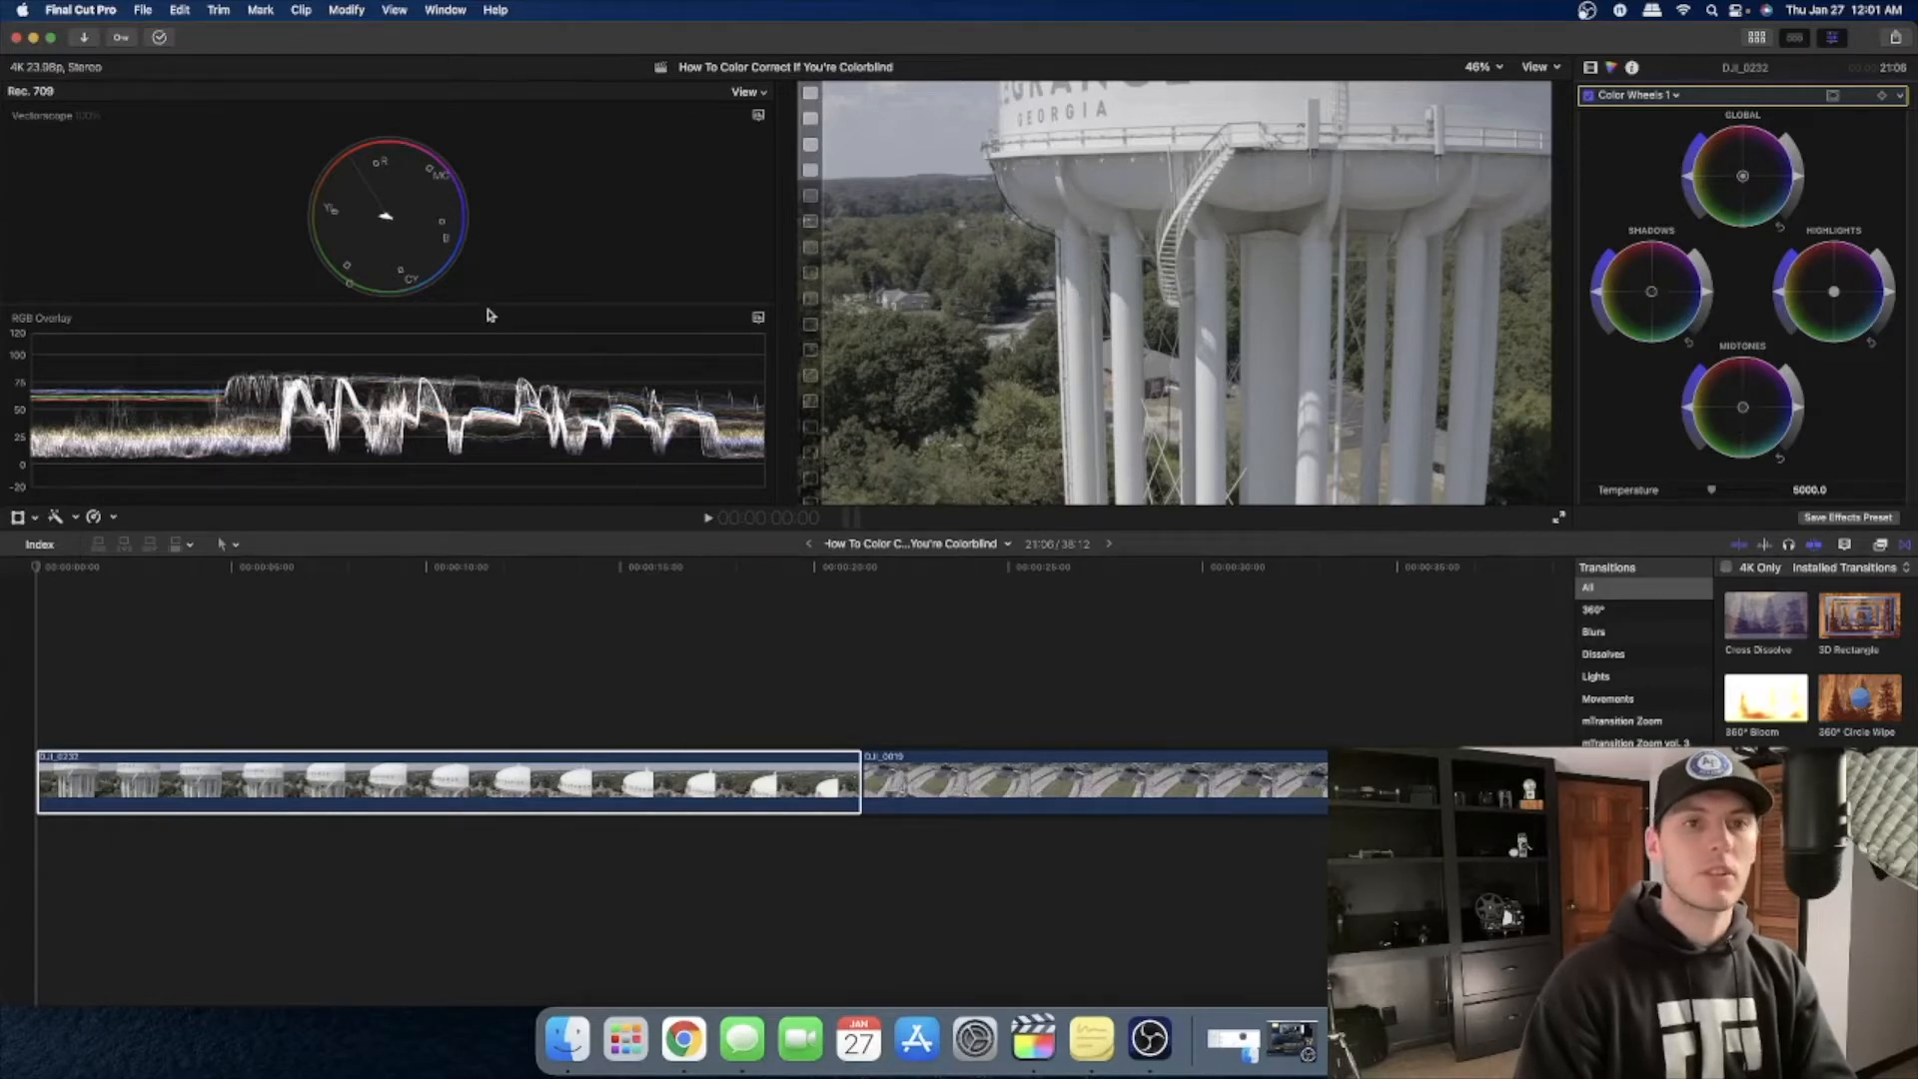
pyautogui.moveTo(489, 308); pyautogui.dragTo(488, 195)
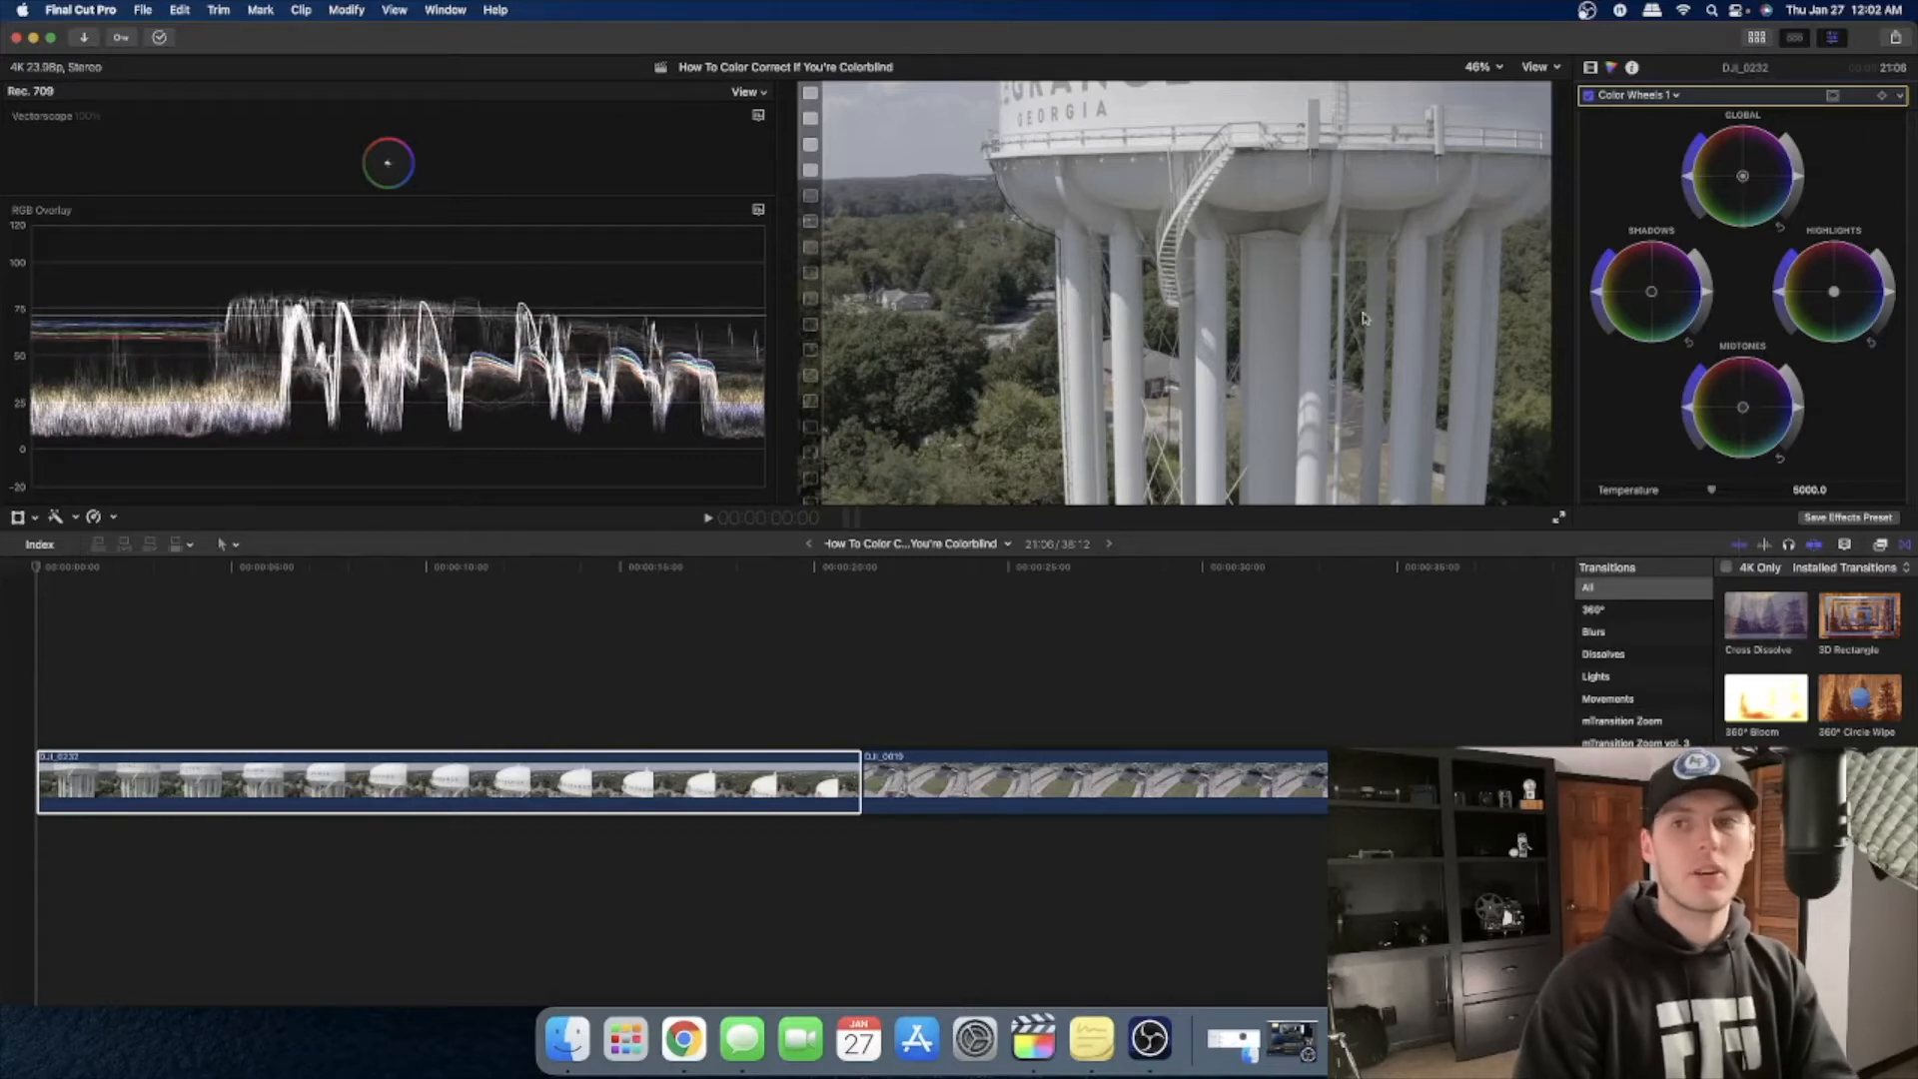
# Step: Try shifting the highlights color toward orange until the sky's red, green and blue traces overlap in the RGB Overlay
pyautogui.moveTo(1838, 298); pyautogui.dragTo(1834, 310)
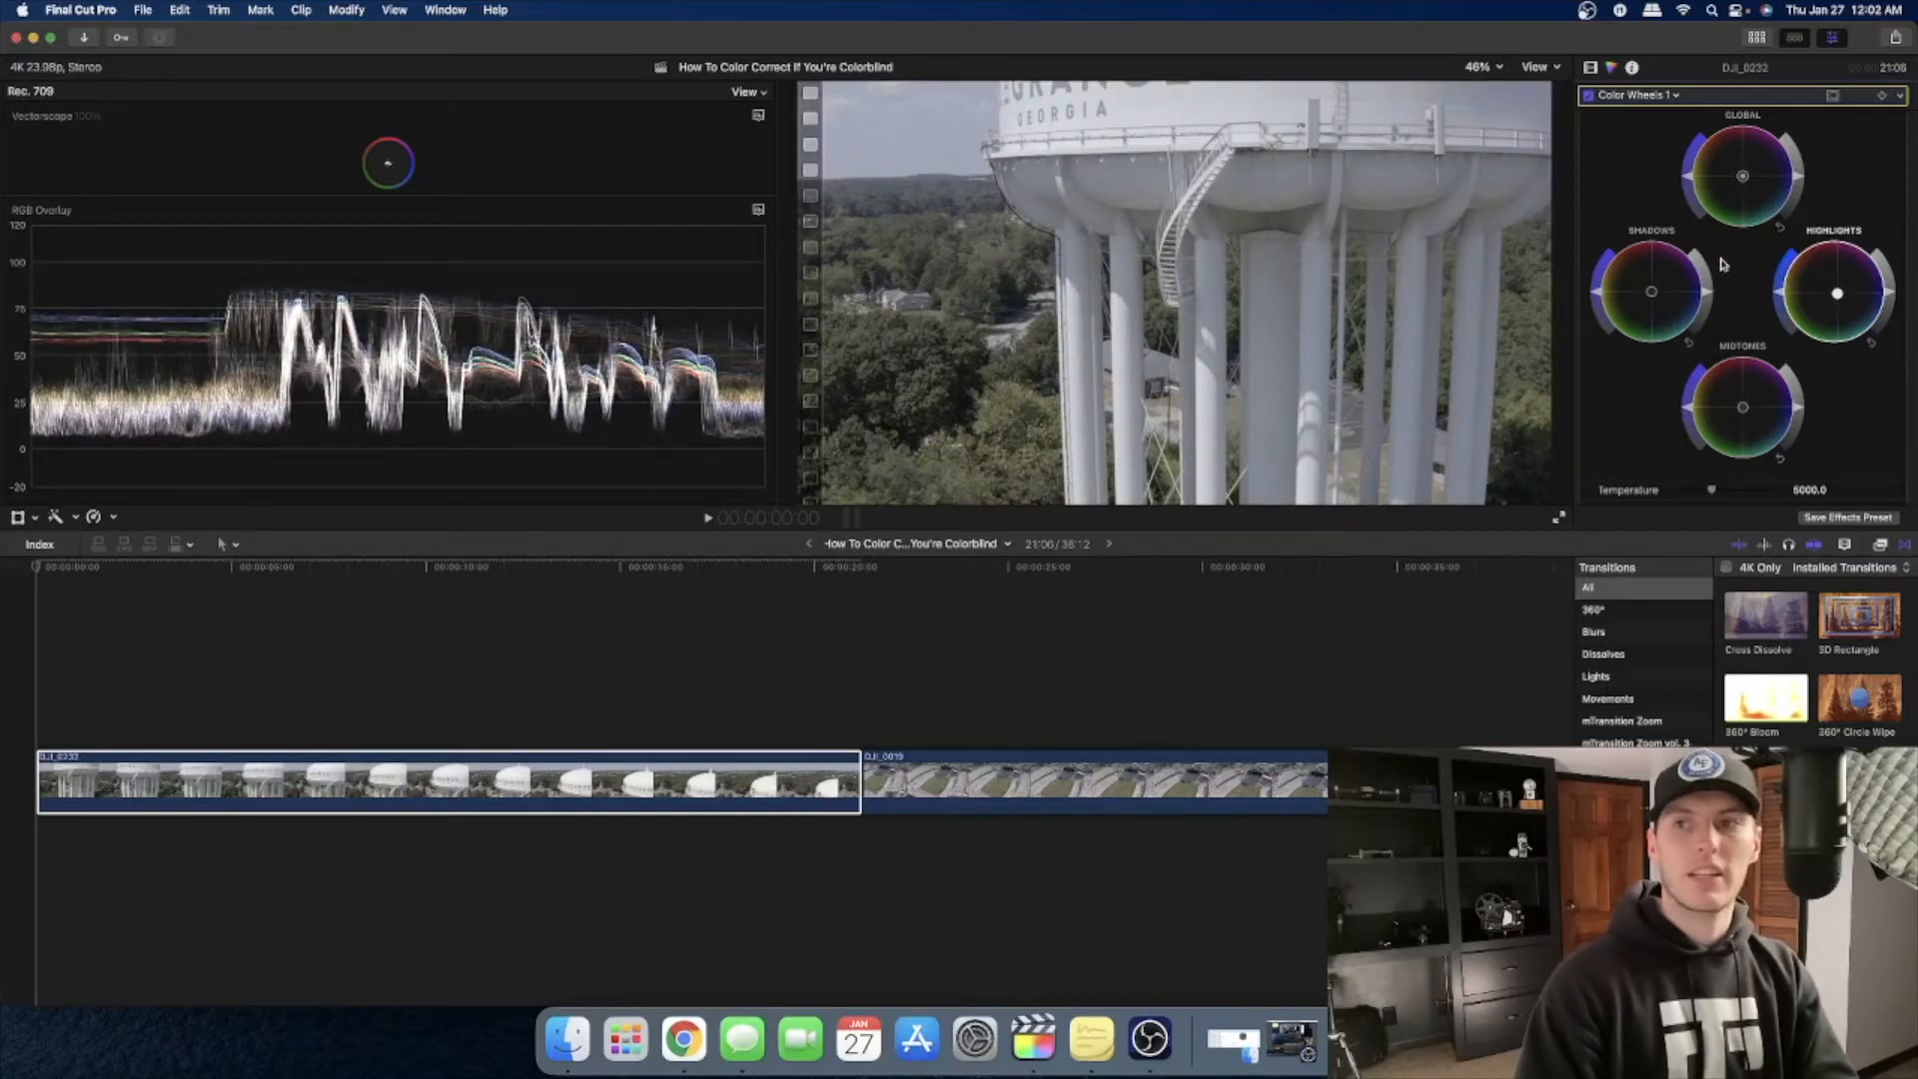
pyautogui.moveTo(1838, 297)
pyautogui.mouseDown()
pyautogui.moveTo(1876, 262)
pyautogui.moveTo(1851, 302)
pyautogui.moveTo(1831, 281)
pyautogui.mouseUp()
pyautogui.scroll(-1, 1831, 280)
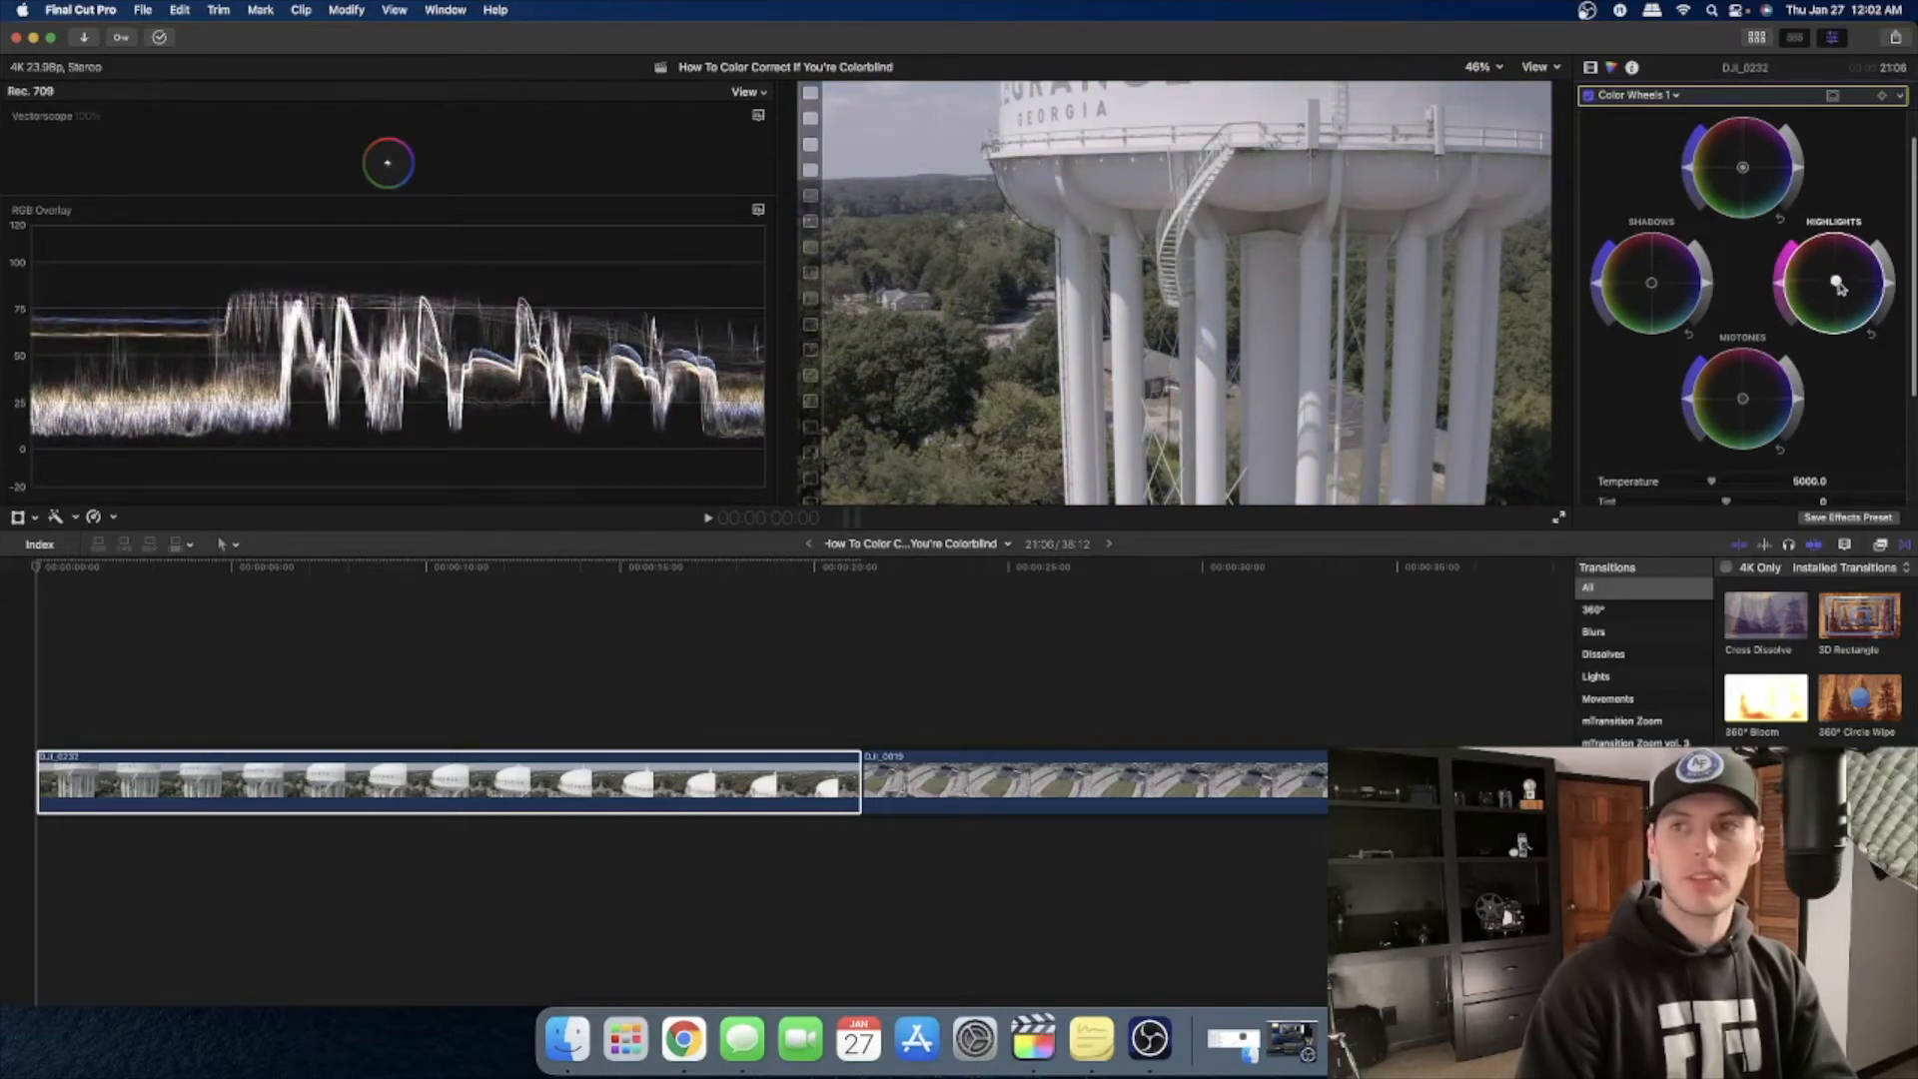
pyautogui.moveTo(1840, 281)
pyautogui.mouseDown()
pyautogui.moveTo(1832, 262)
pyautogui.moveTo(1835, 282)
pyautogui.mouseUp()
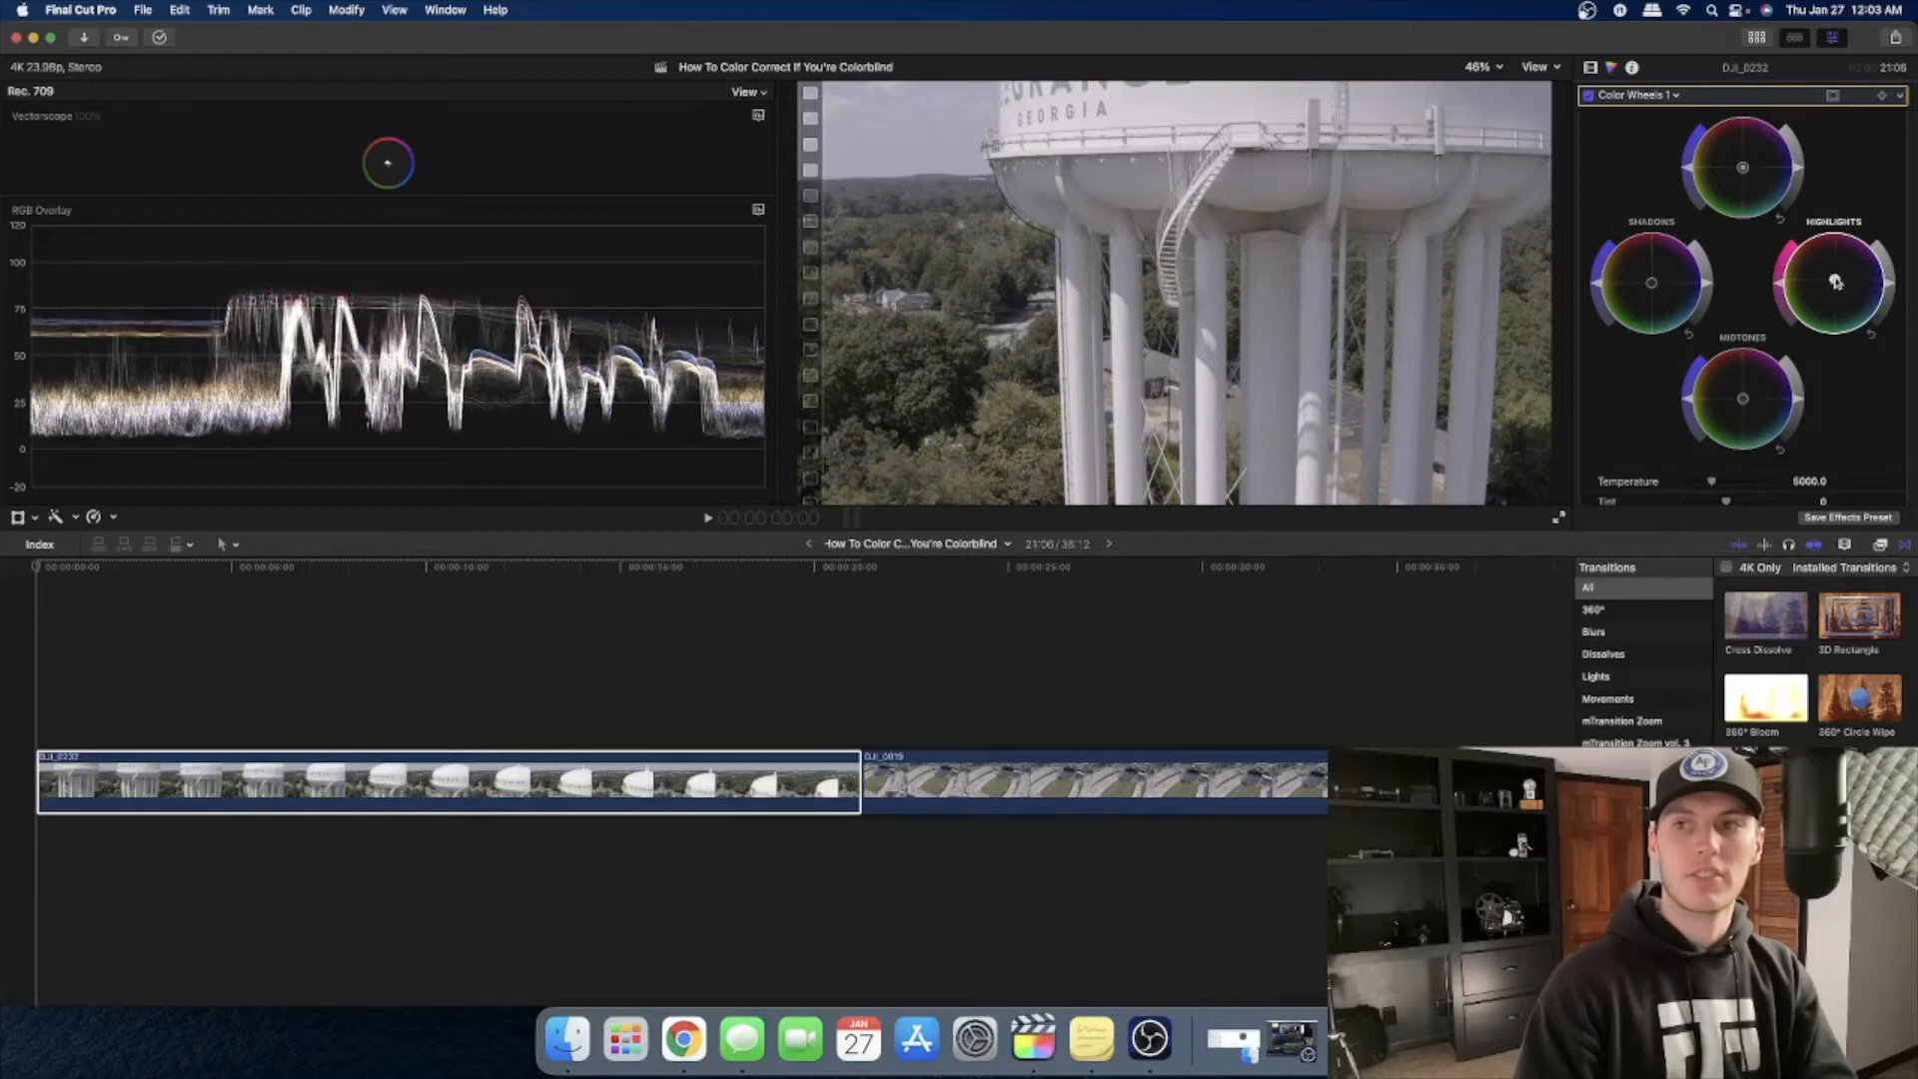
pyautogui.moveTo(1836, 285); pyautogui.dragTo(1830, 281)
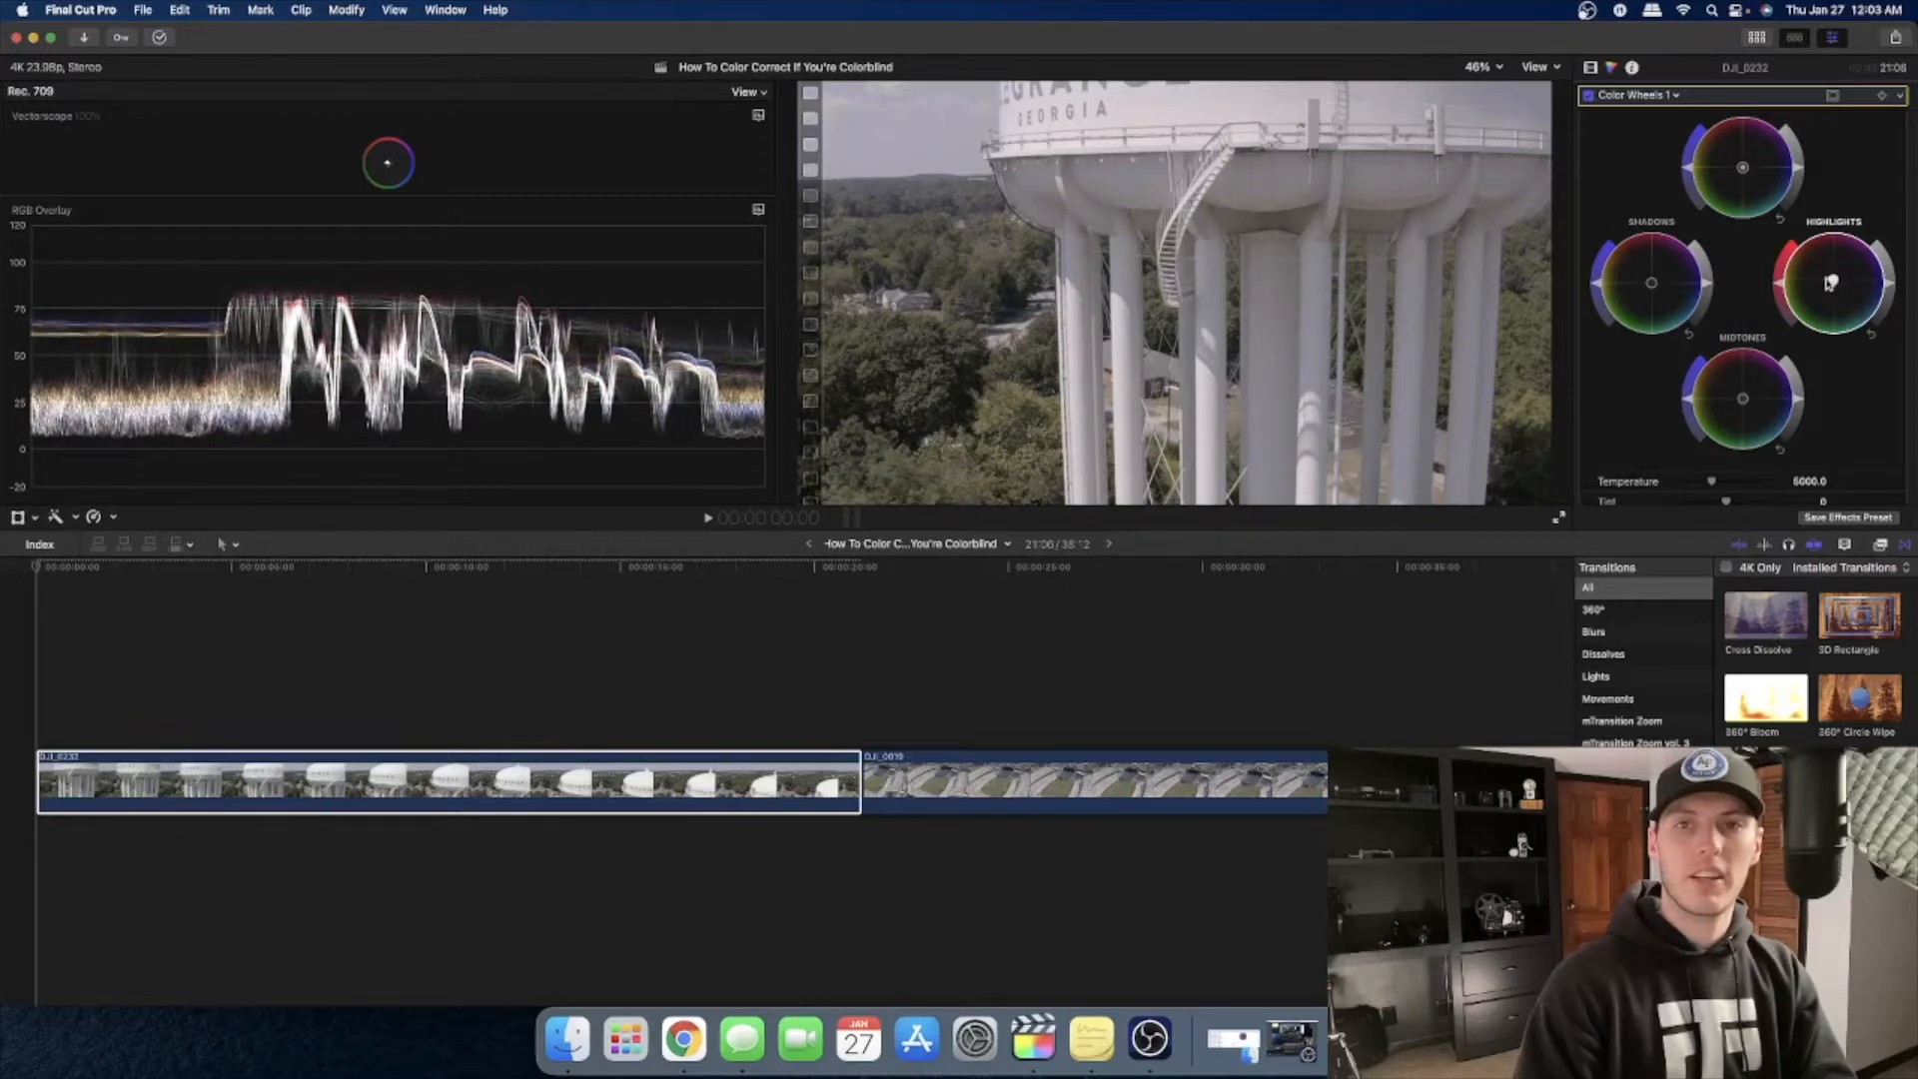
pyautogui.moveTo(1827, 277); pyautogui.dragTo(1833, 282)
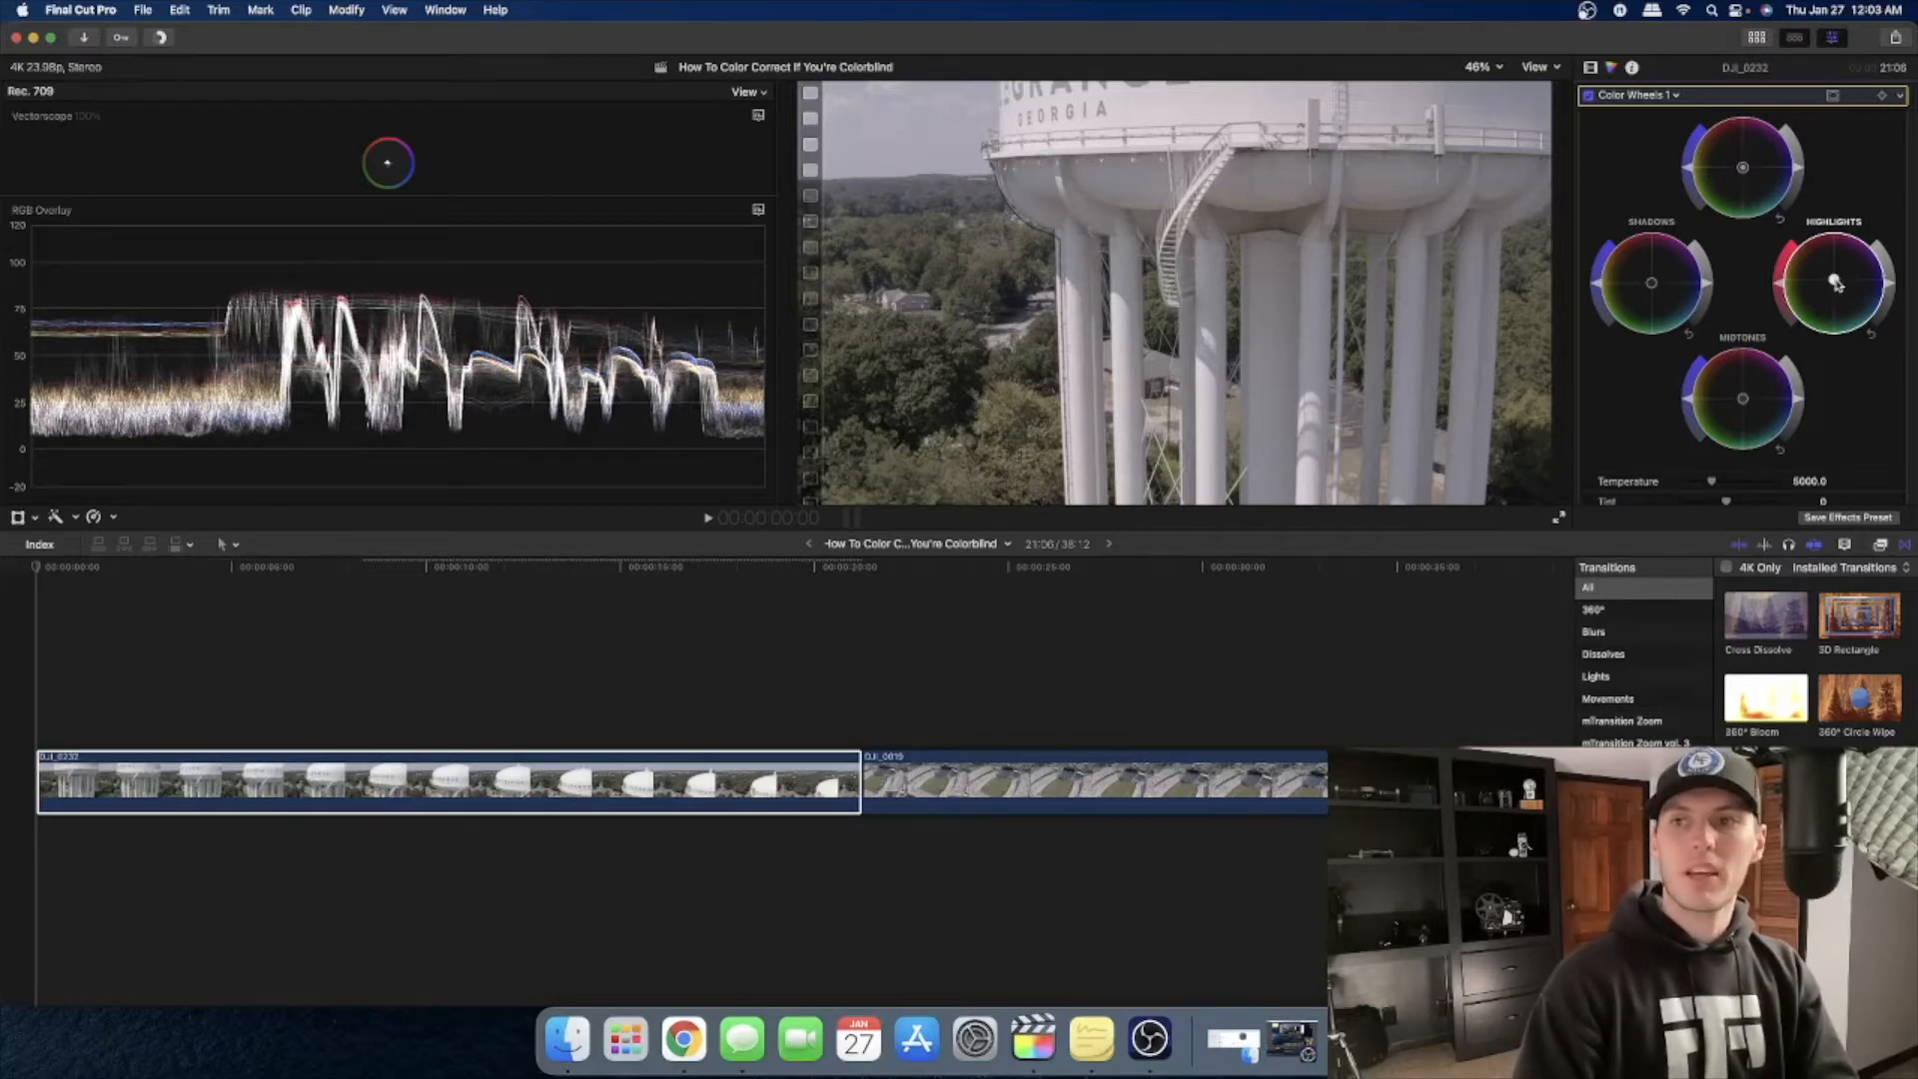
pyautogui.moveTo(1835, 284)
pyautogui.mouseDown()
pyautogui.moveTo(1813, 285)
pyautogui.moveTo(1829, 281)
pyautogui.mouseUp()
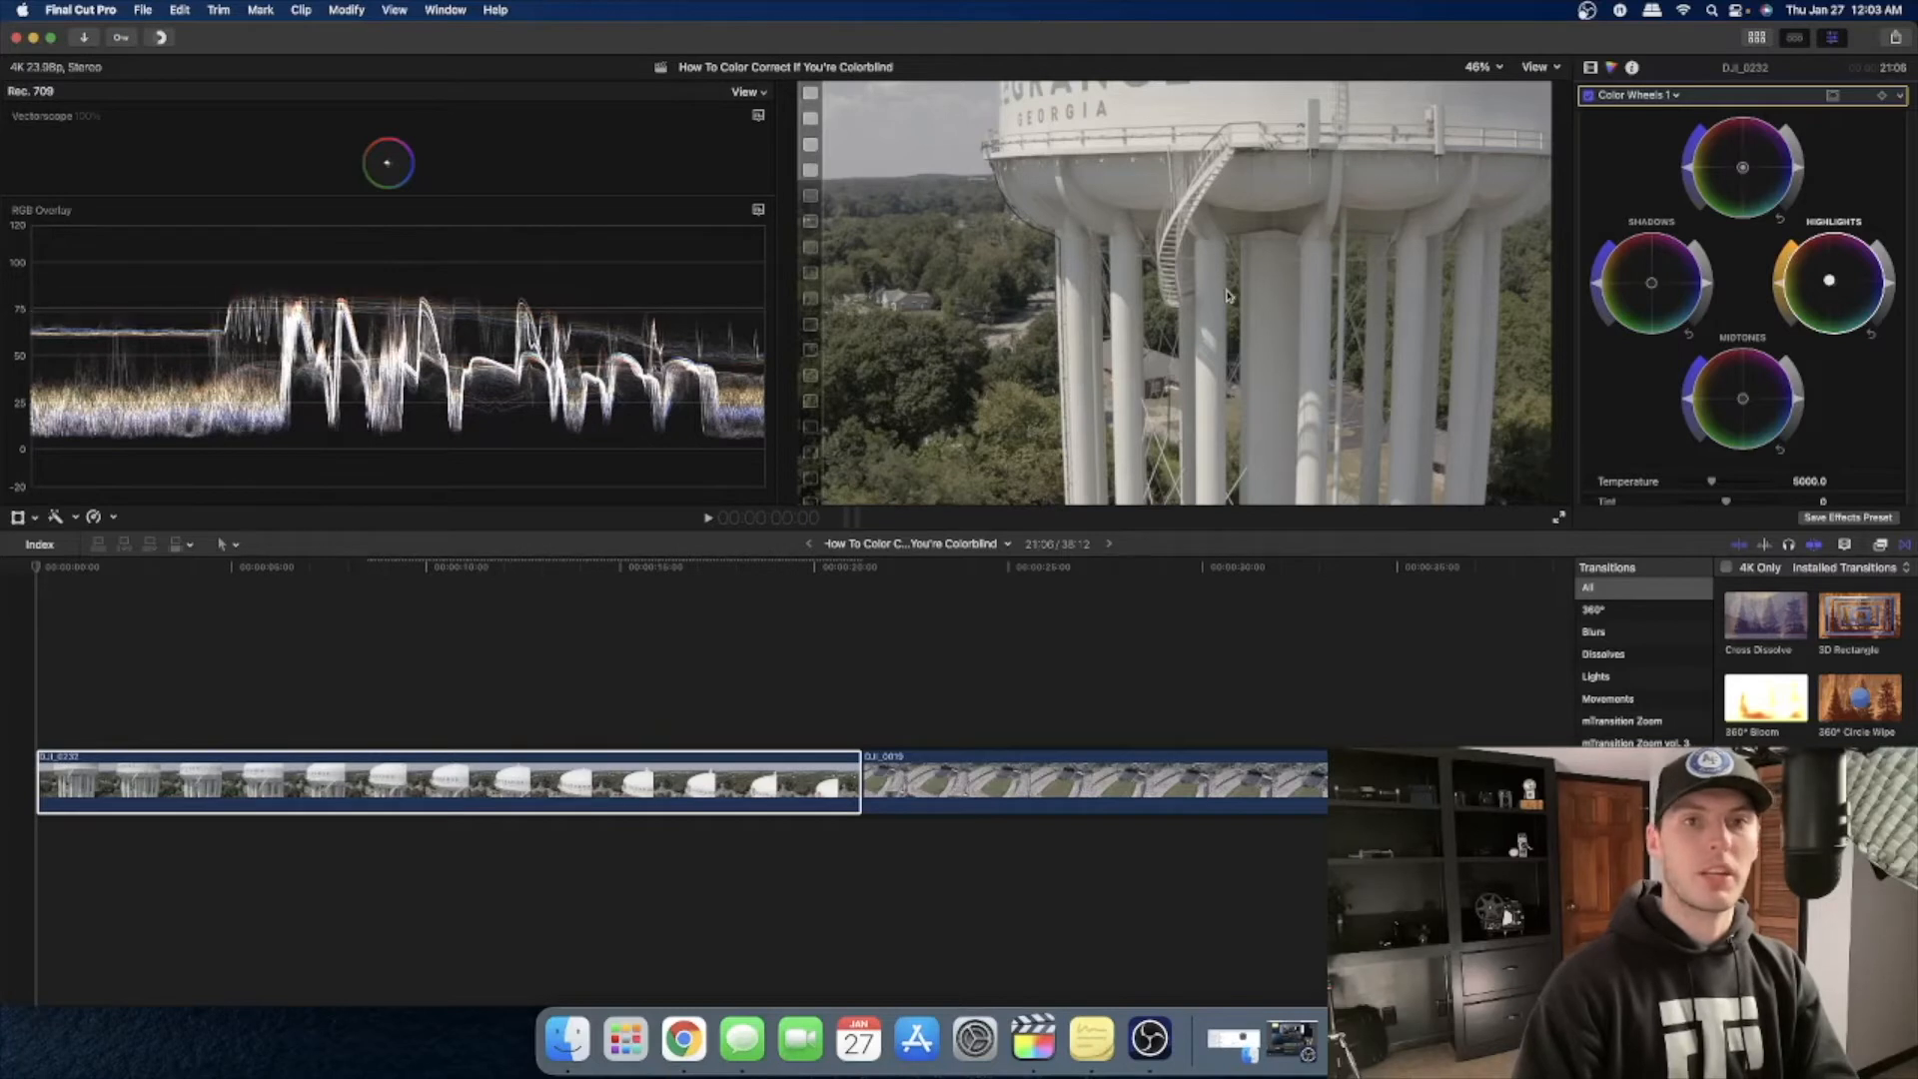
# Step: Bring the highlights color balance back close to neutral with a slight green tint
pyautogui.moveTo(1831, 286); pyautogui.dragTo(1850, 297)
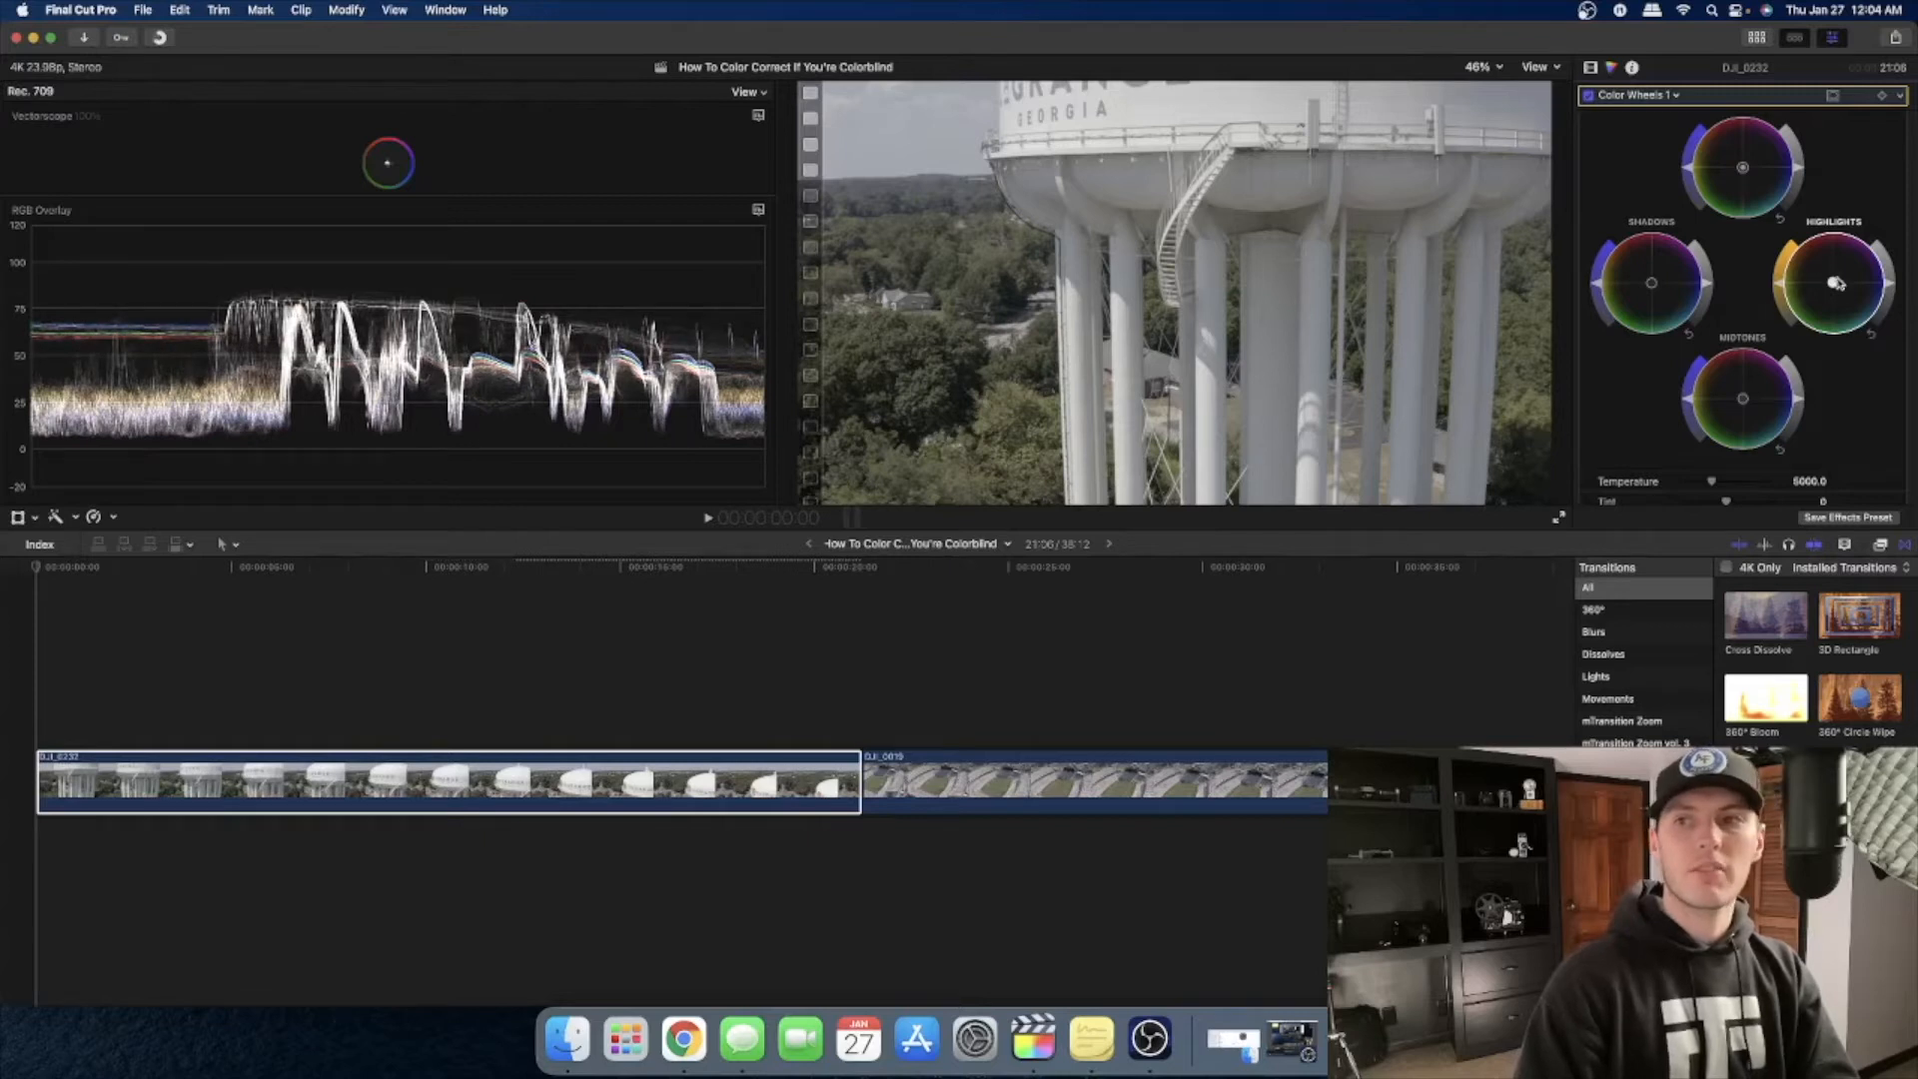
pyautogui.moveTo(1833, 288)
pyautogui.mouseDown()
pyautogui.moveTo(1820, 302)
pyautogui.moveTo(1805, 273)
pyautogui.mouseUp()
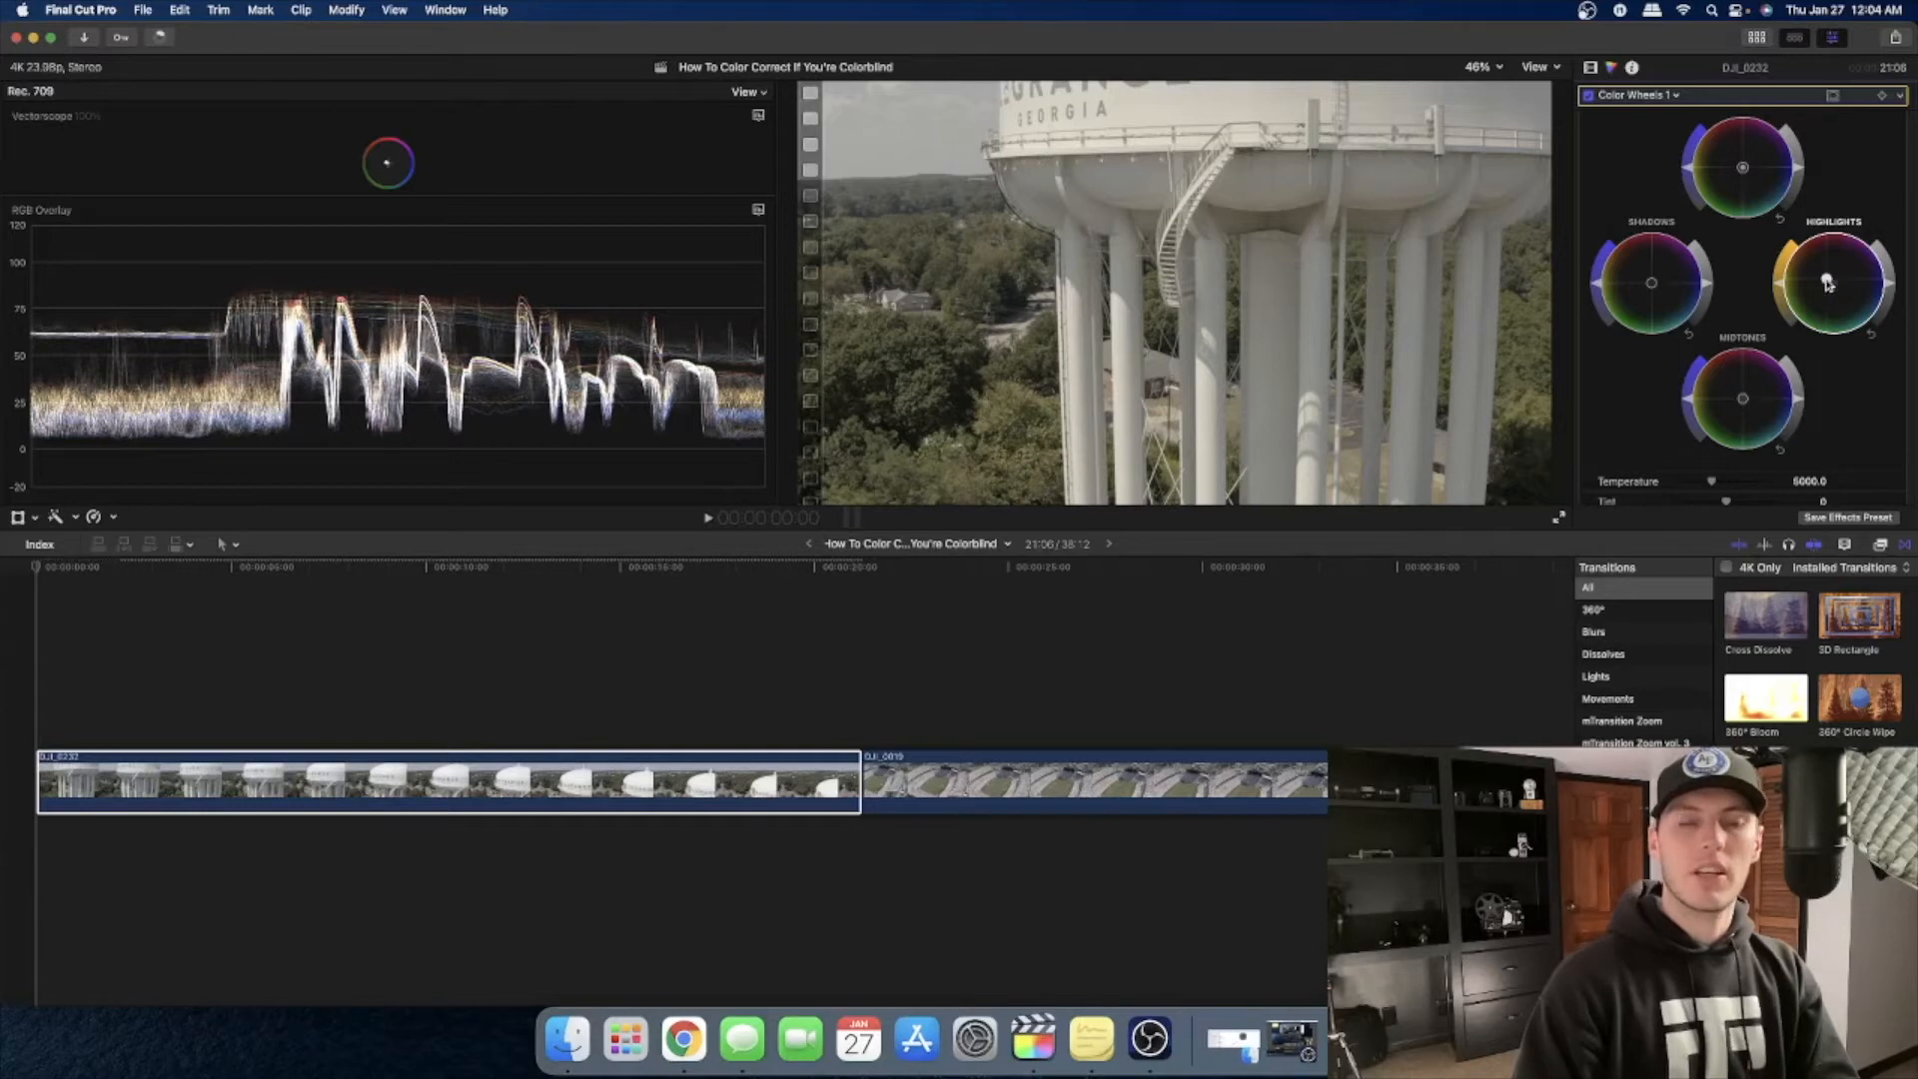
pyautogui.moveTo(1827, 284); pyautogui.dragTo(1860, 314)
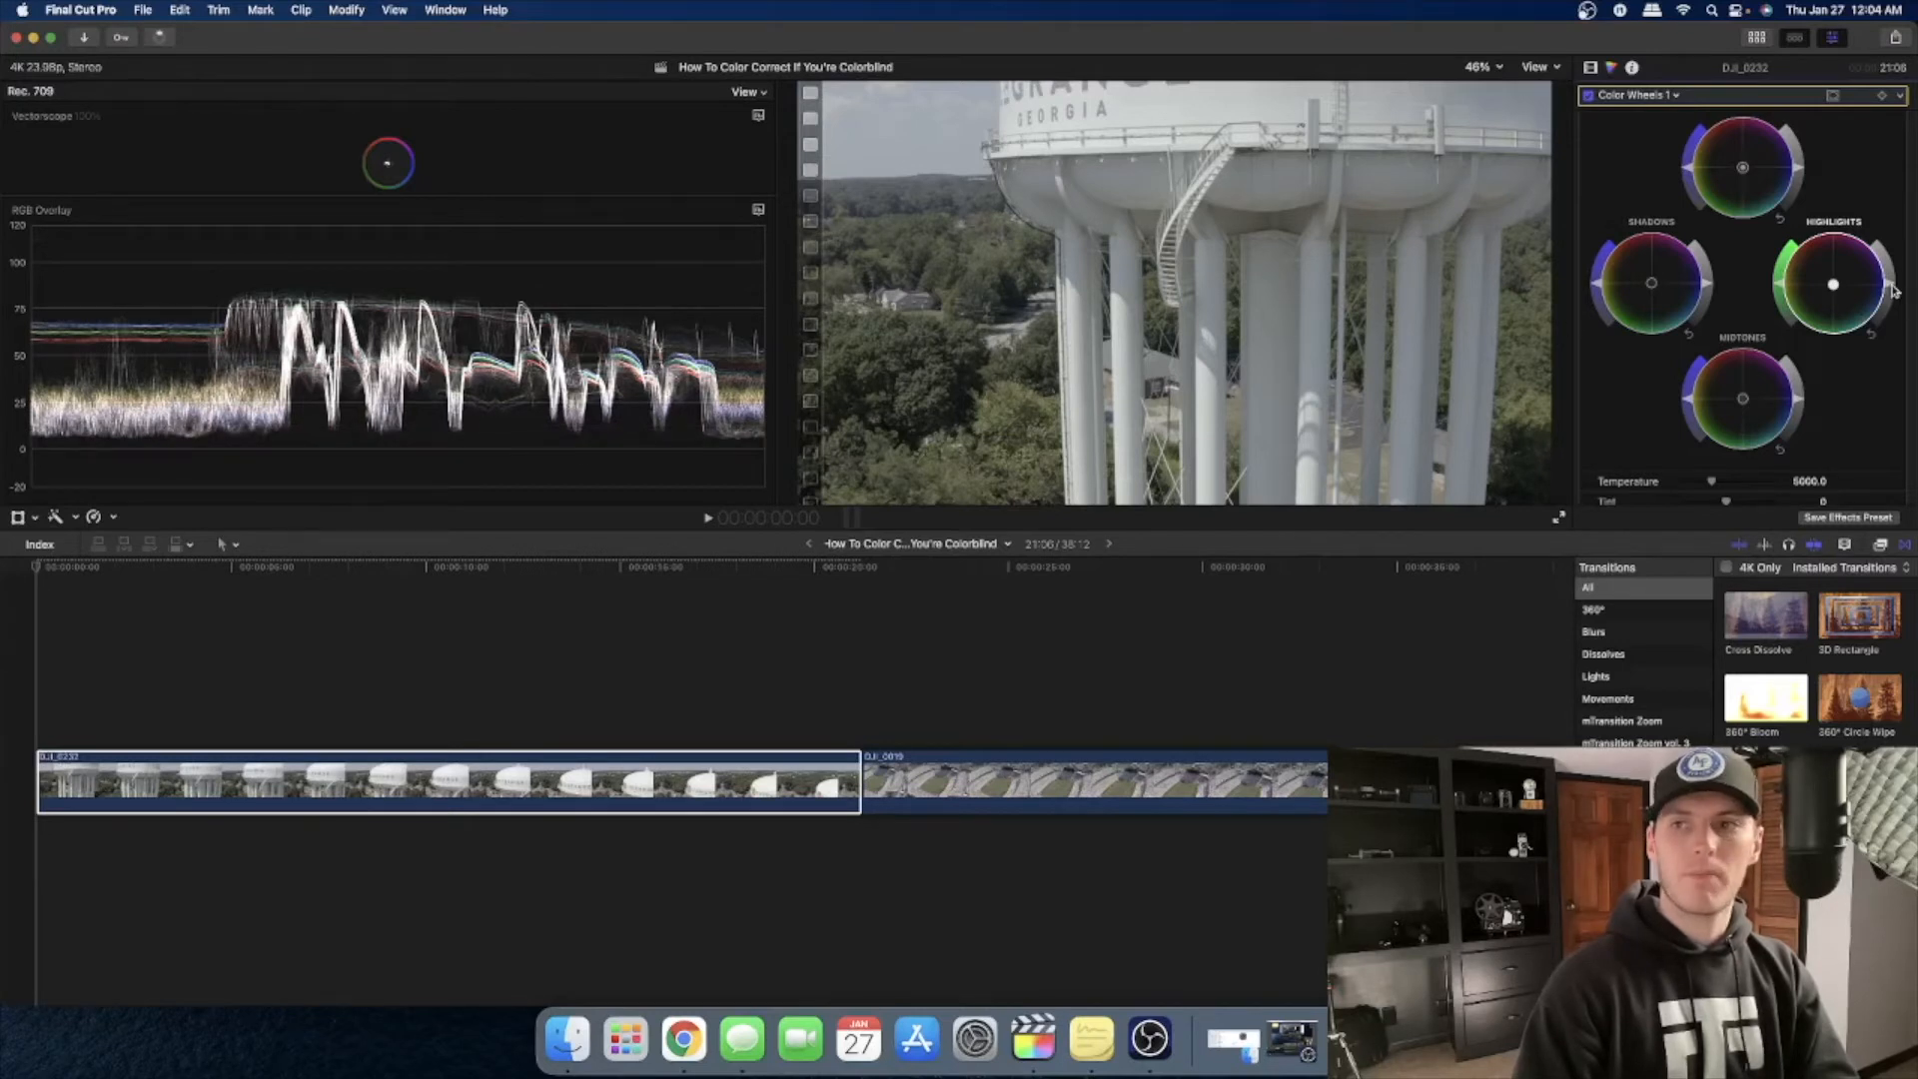
# Step: Raise the highlights brightness until the waveform peaks reach about 100, and shift the highlights color slightly toward teal
pyautogui.moveTo(1892, 287); pyautogui.dragTo(1891, 267)
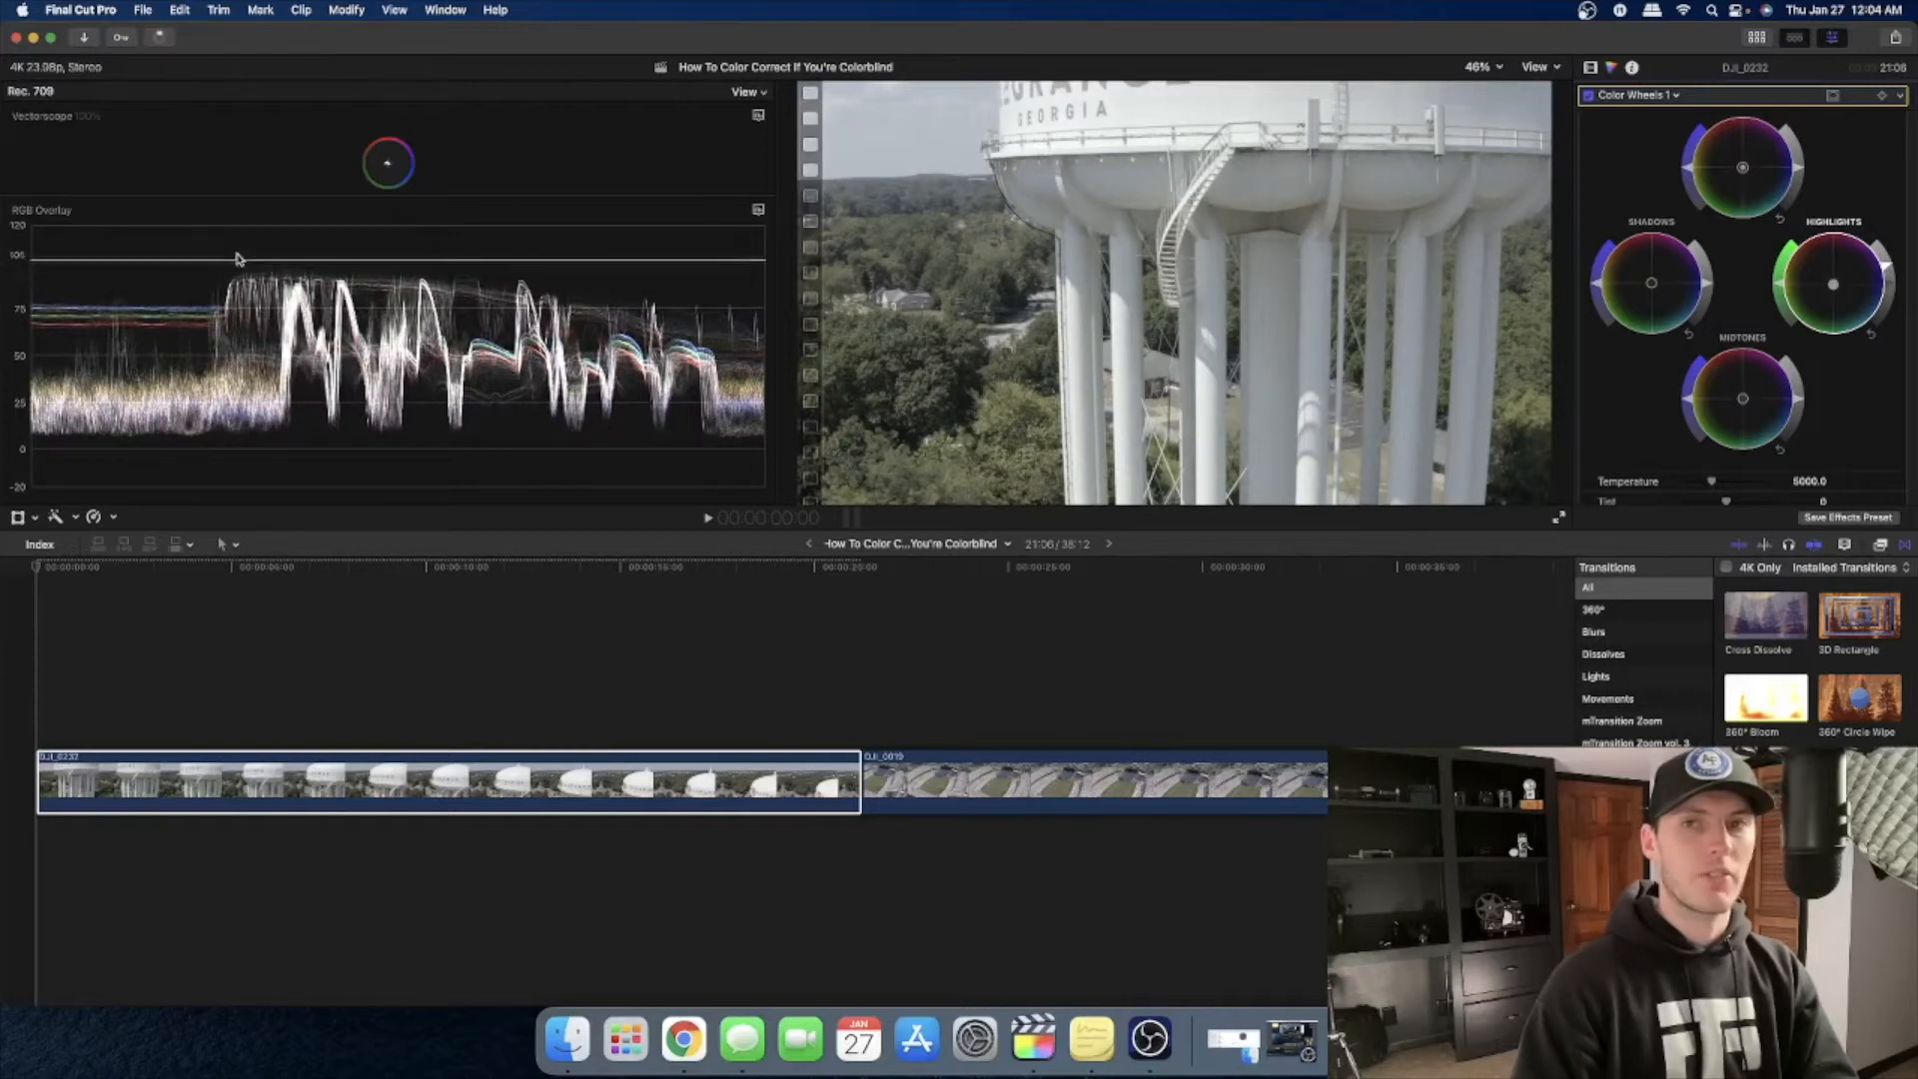
pyautogui.moveTo(1889, 265); pyautogui.dragTo(1891, 267)
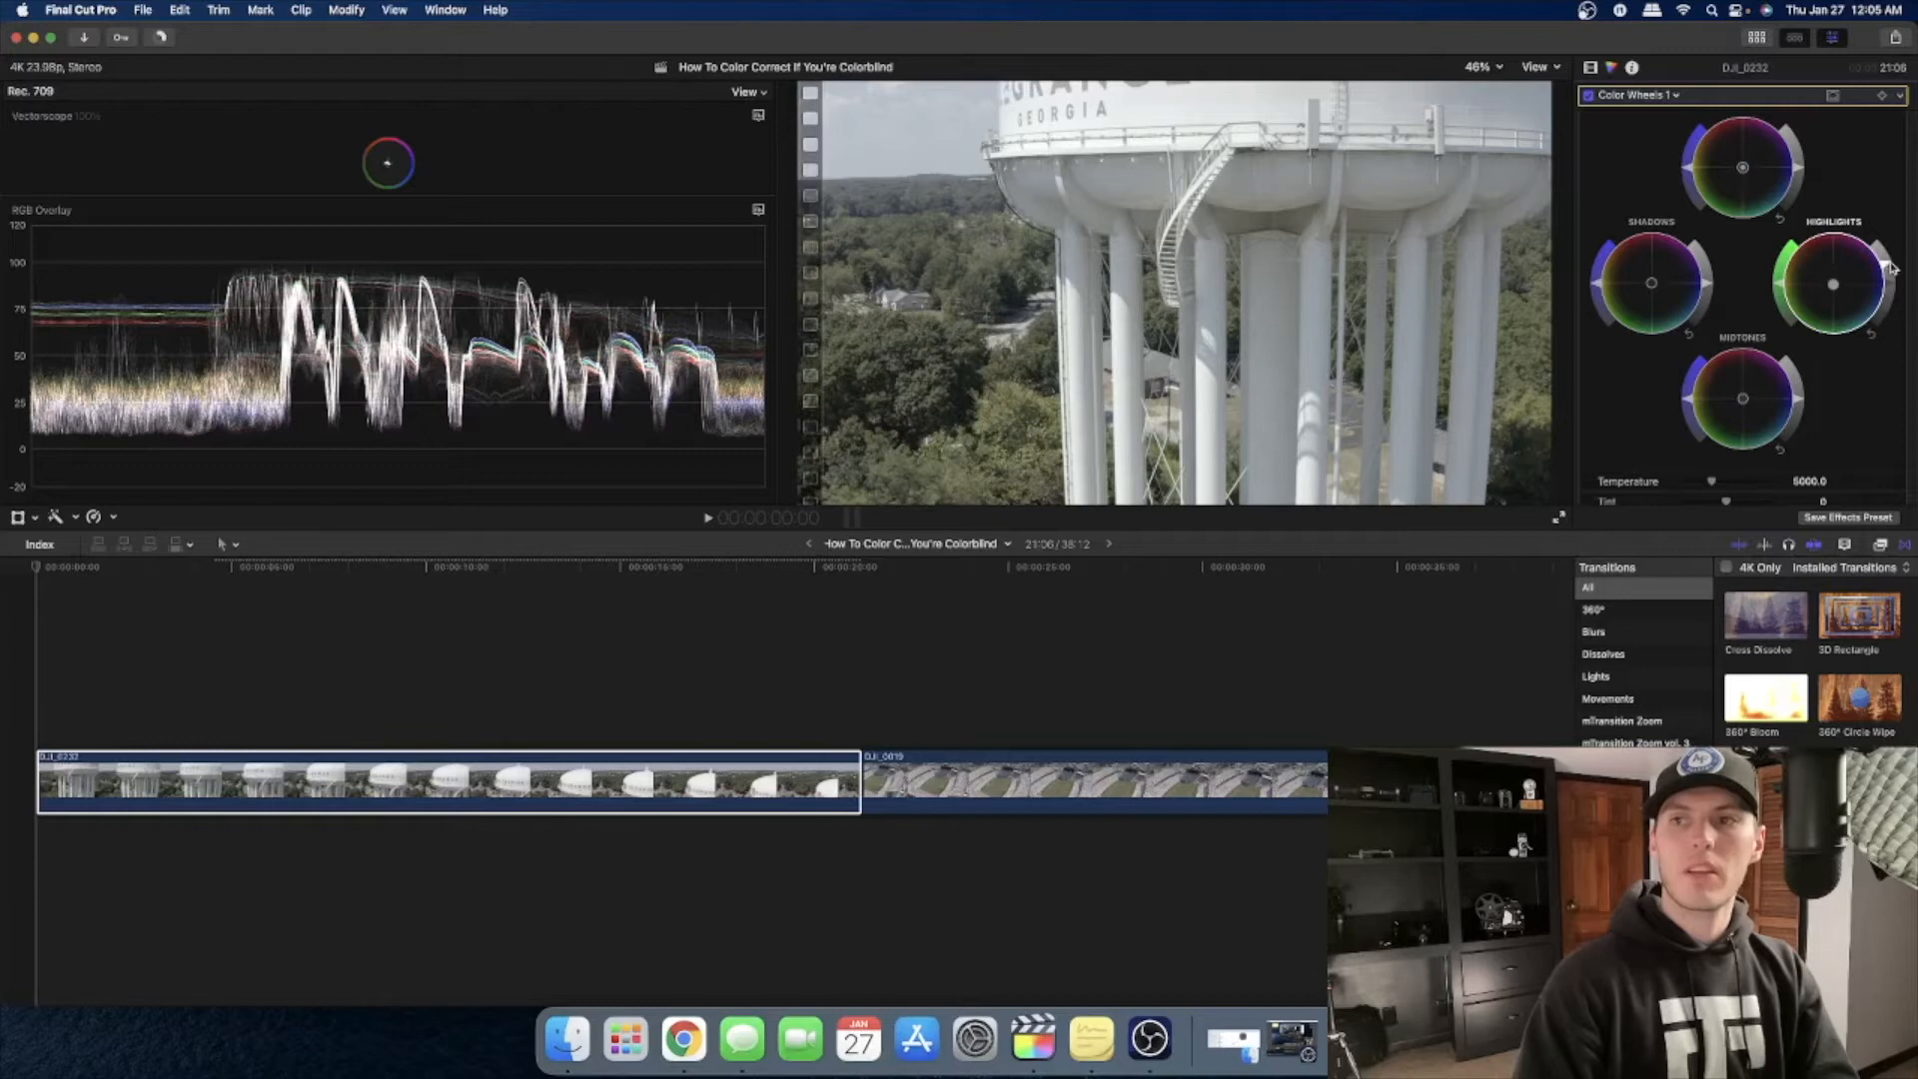
pyautogui.moveTo(1886, 269); pyautogui.dragTo(1889, 255)
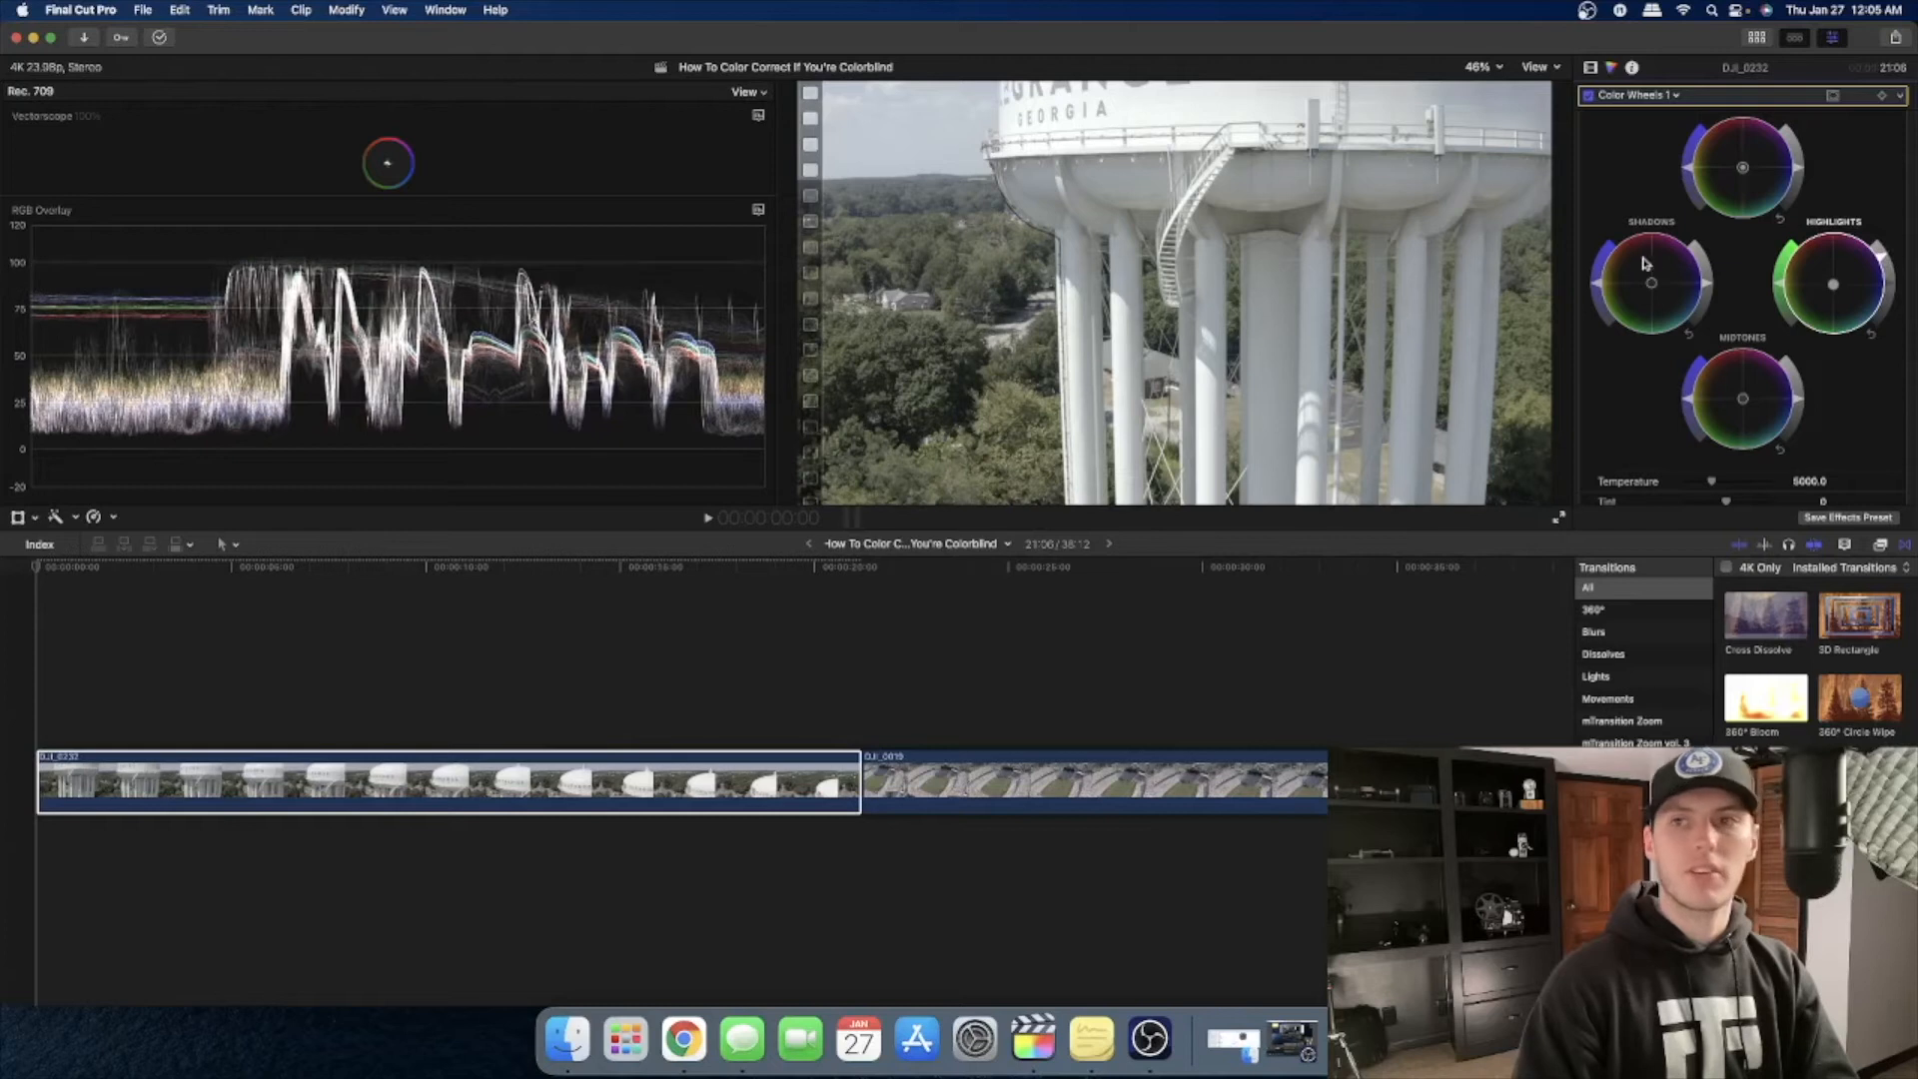
pyautogui.moveTo(1880, 260); pyautogui.dragTo(1889, 266)
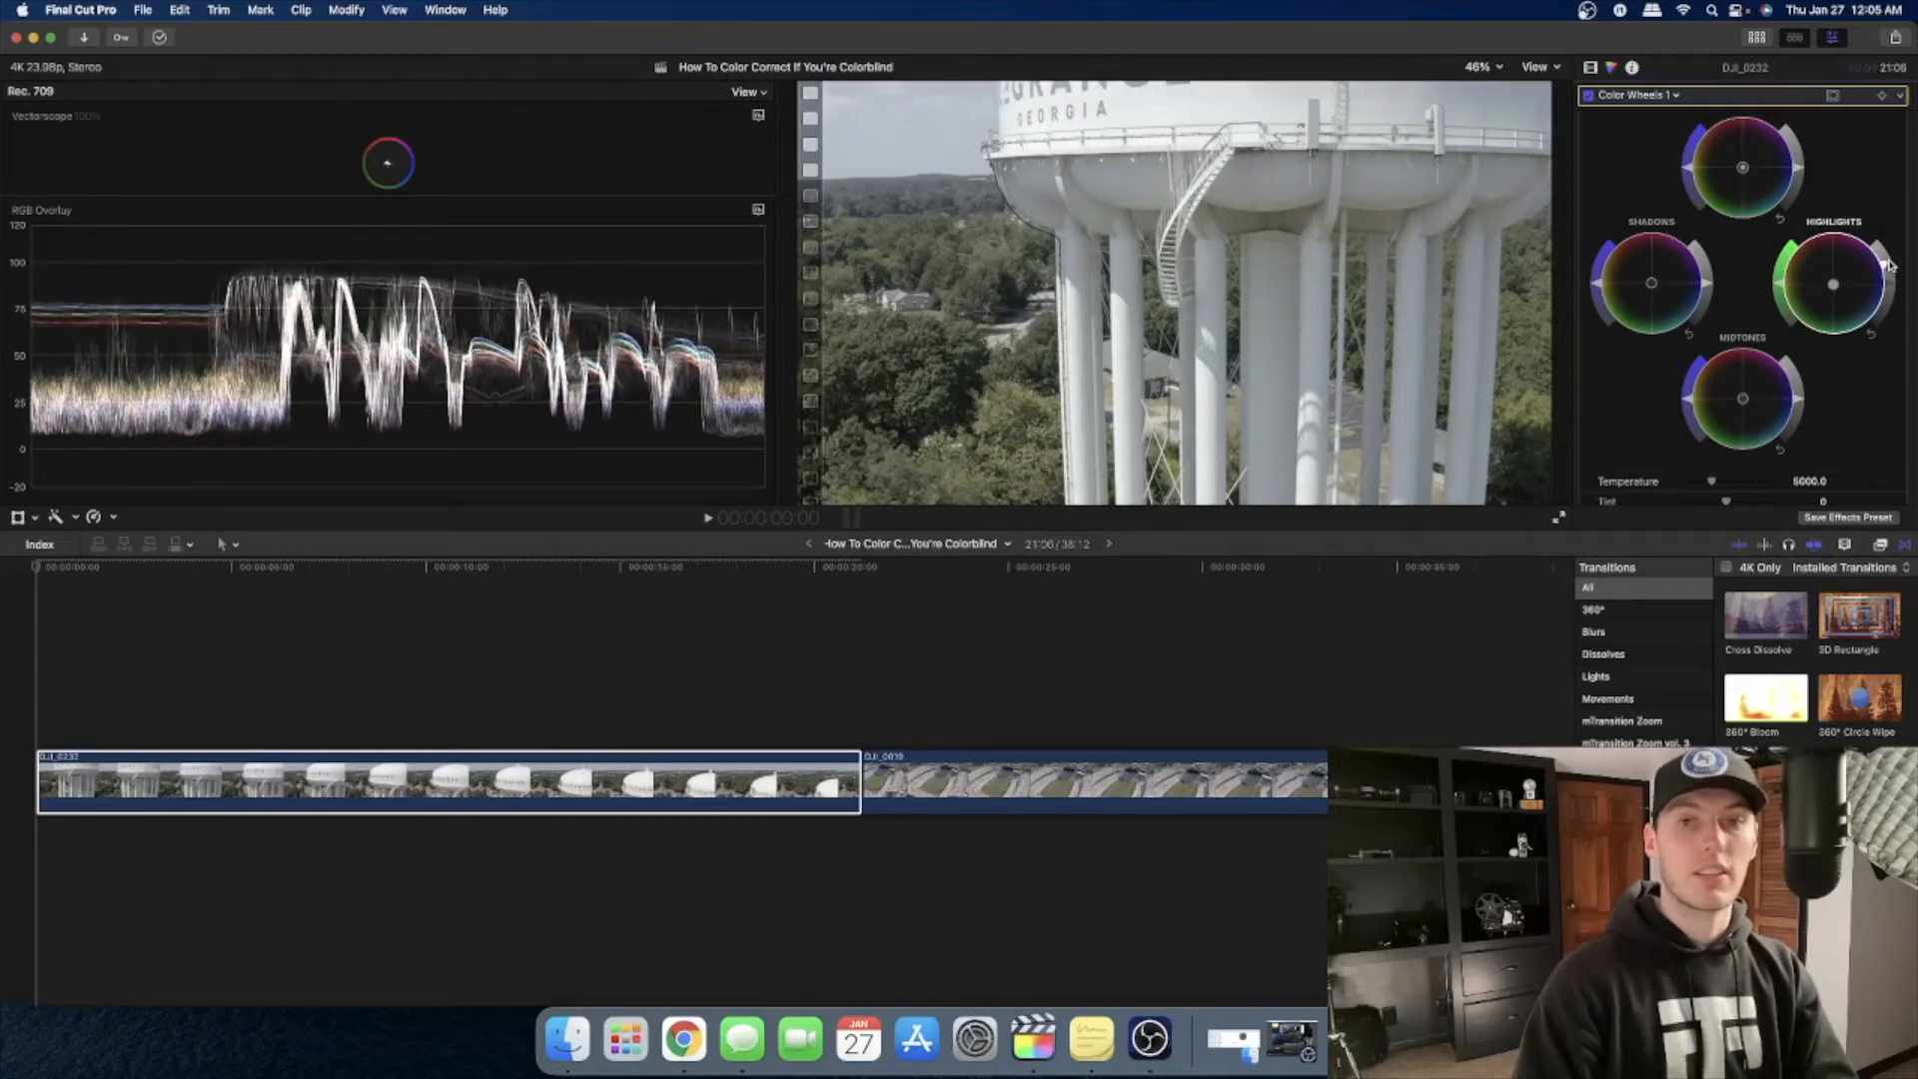
pyautogui.moveTo(1889, 261); pyautogui.dragTo(1887, 257)
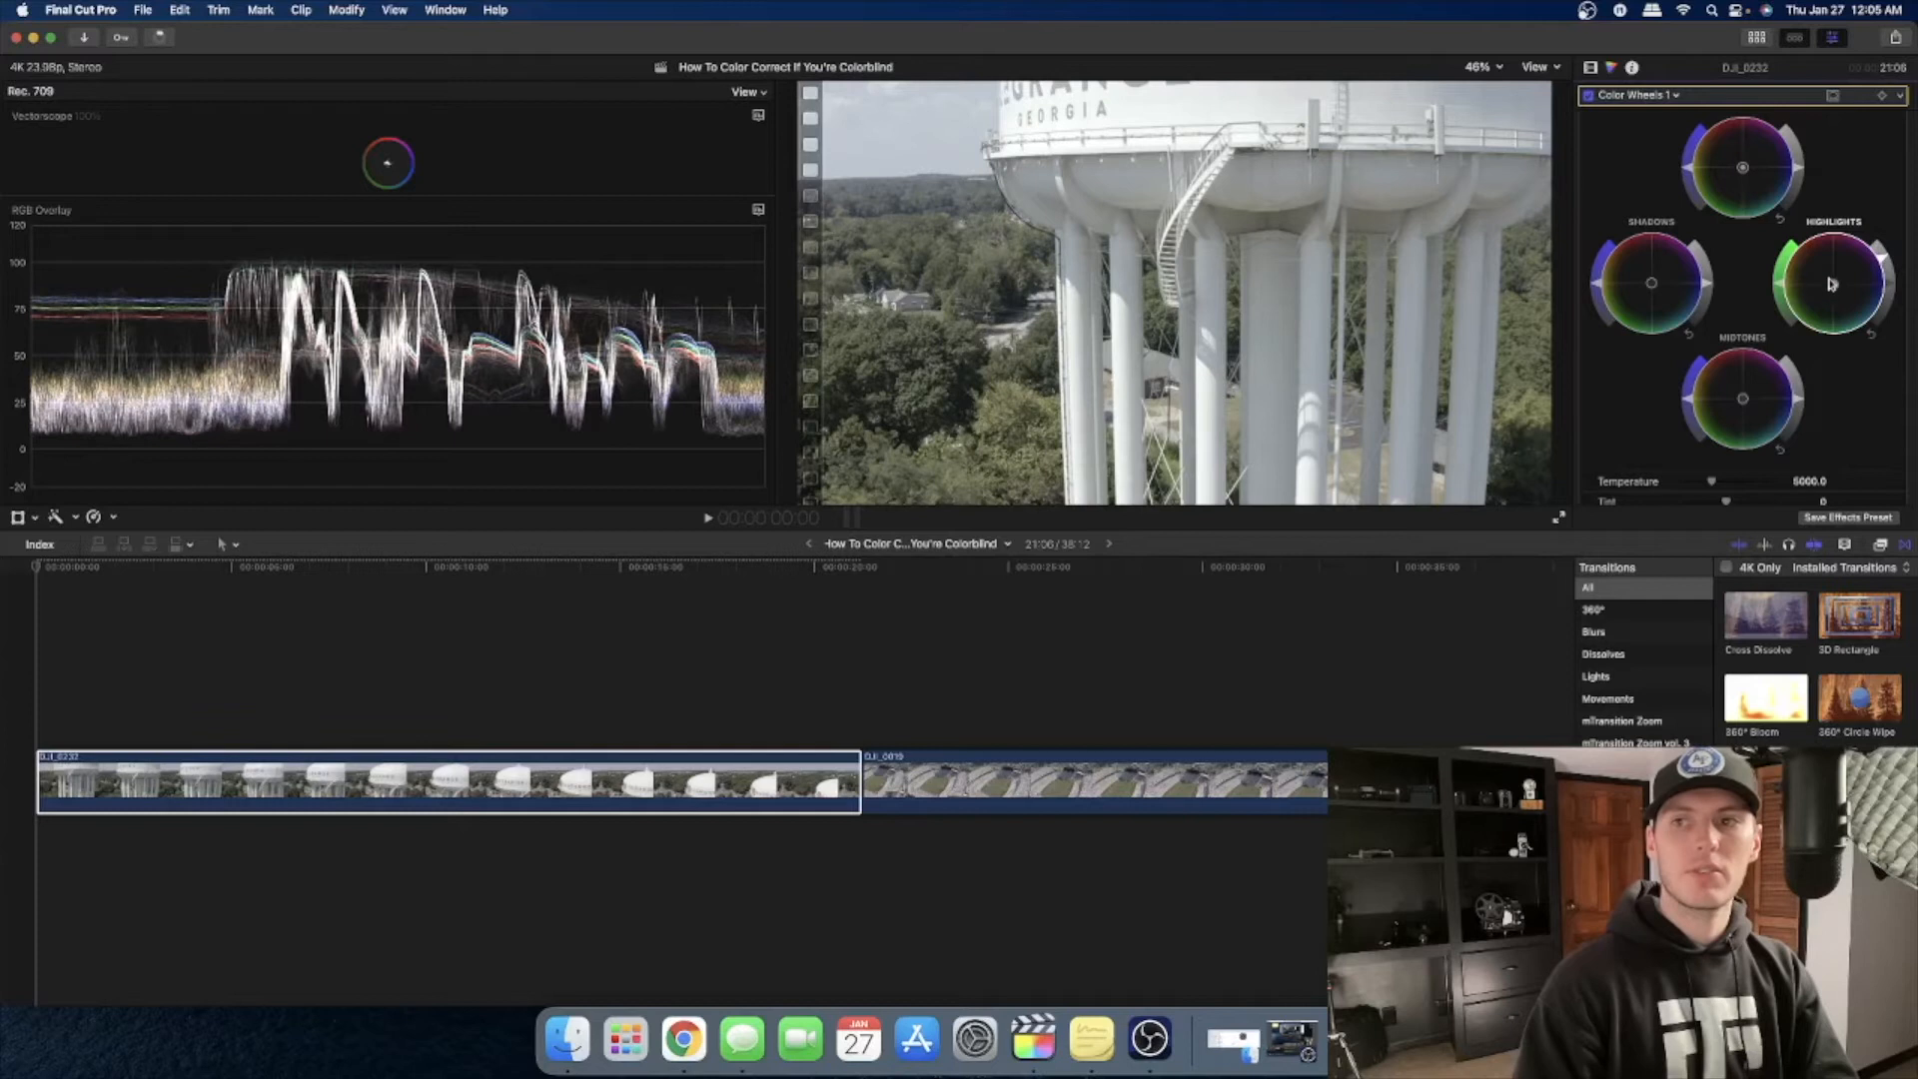
pyautogui.moveTo(1833, 284); pyautogui.dragTo(1827, 282)
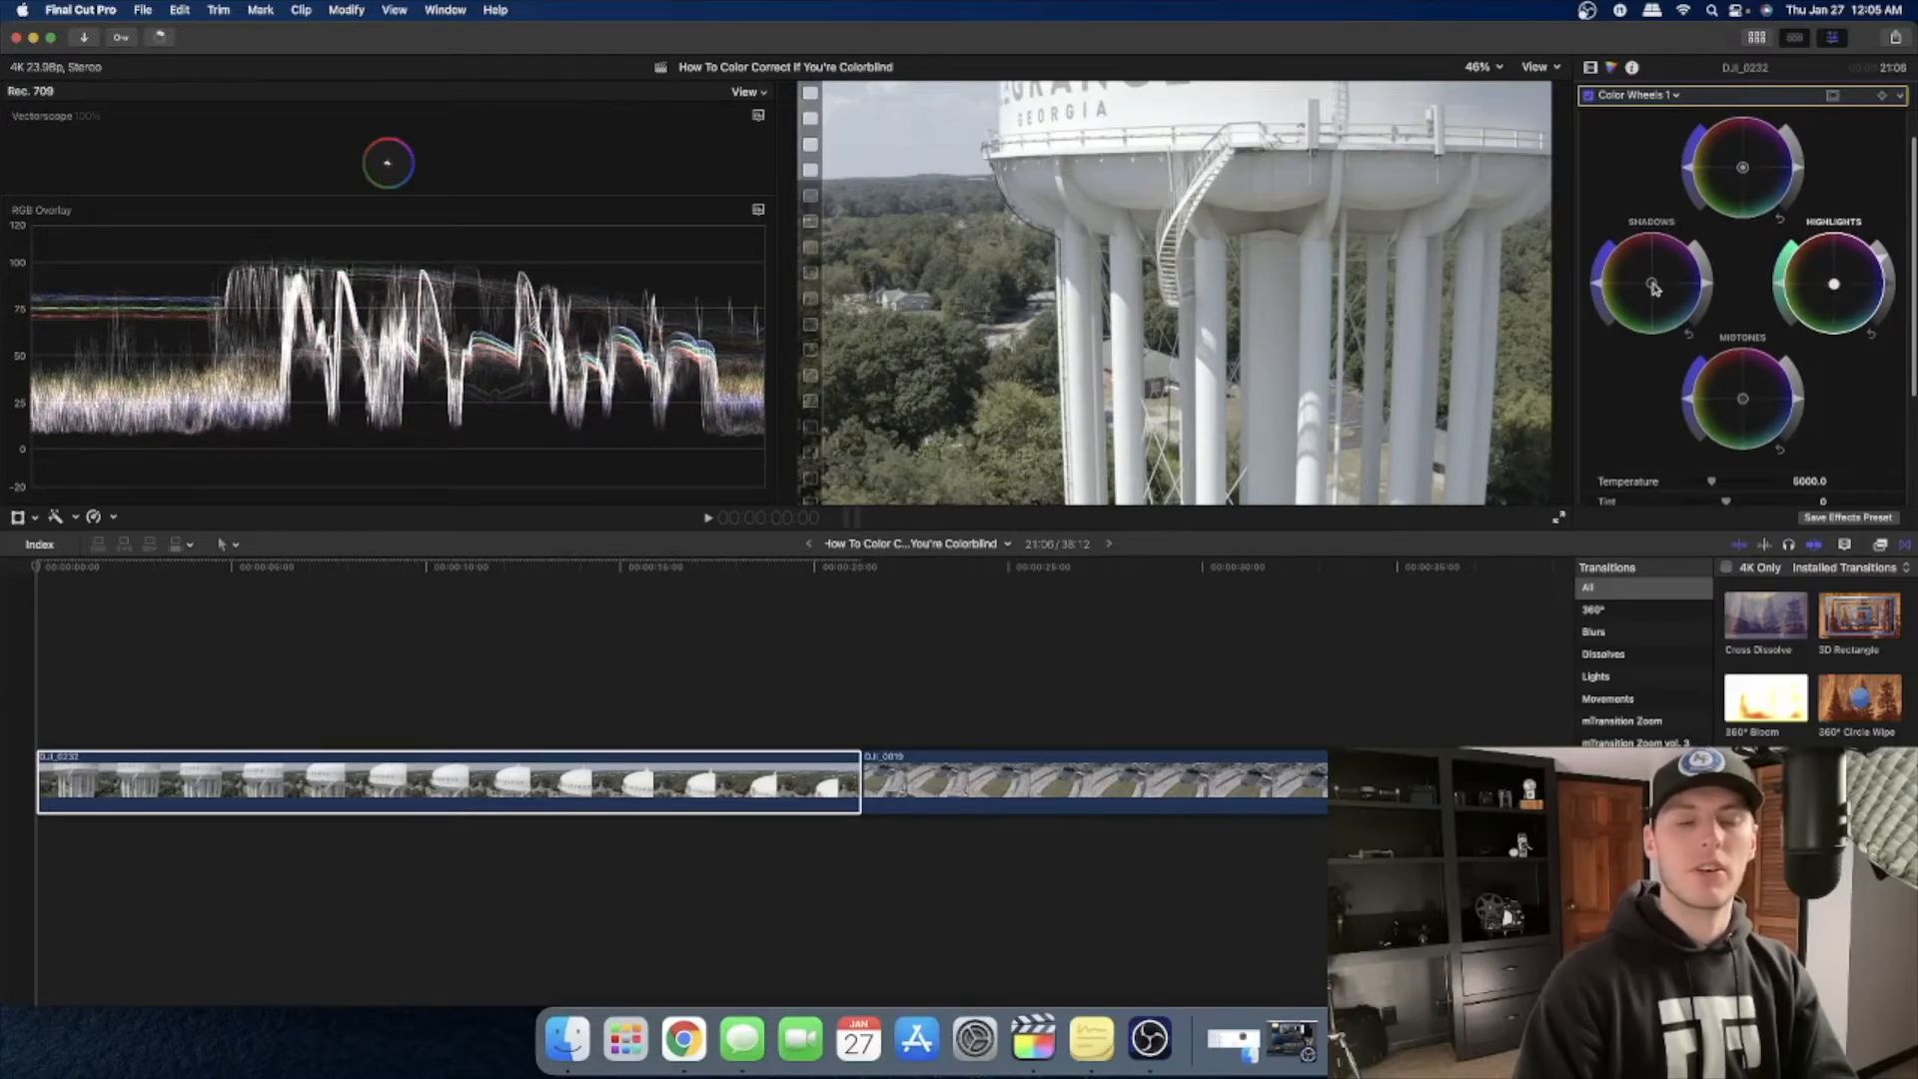
# Step: Lower the shadows brightness until the waveform lows sit just above 0, and give the shadows color a very slight blue tint
pyautogui.moveTo(1653, 285); pyautogui.dragTo(1655, 283)
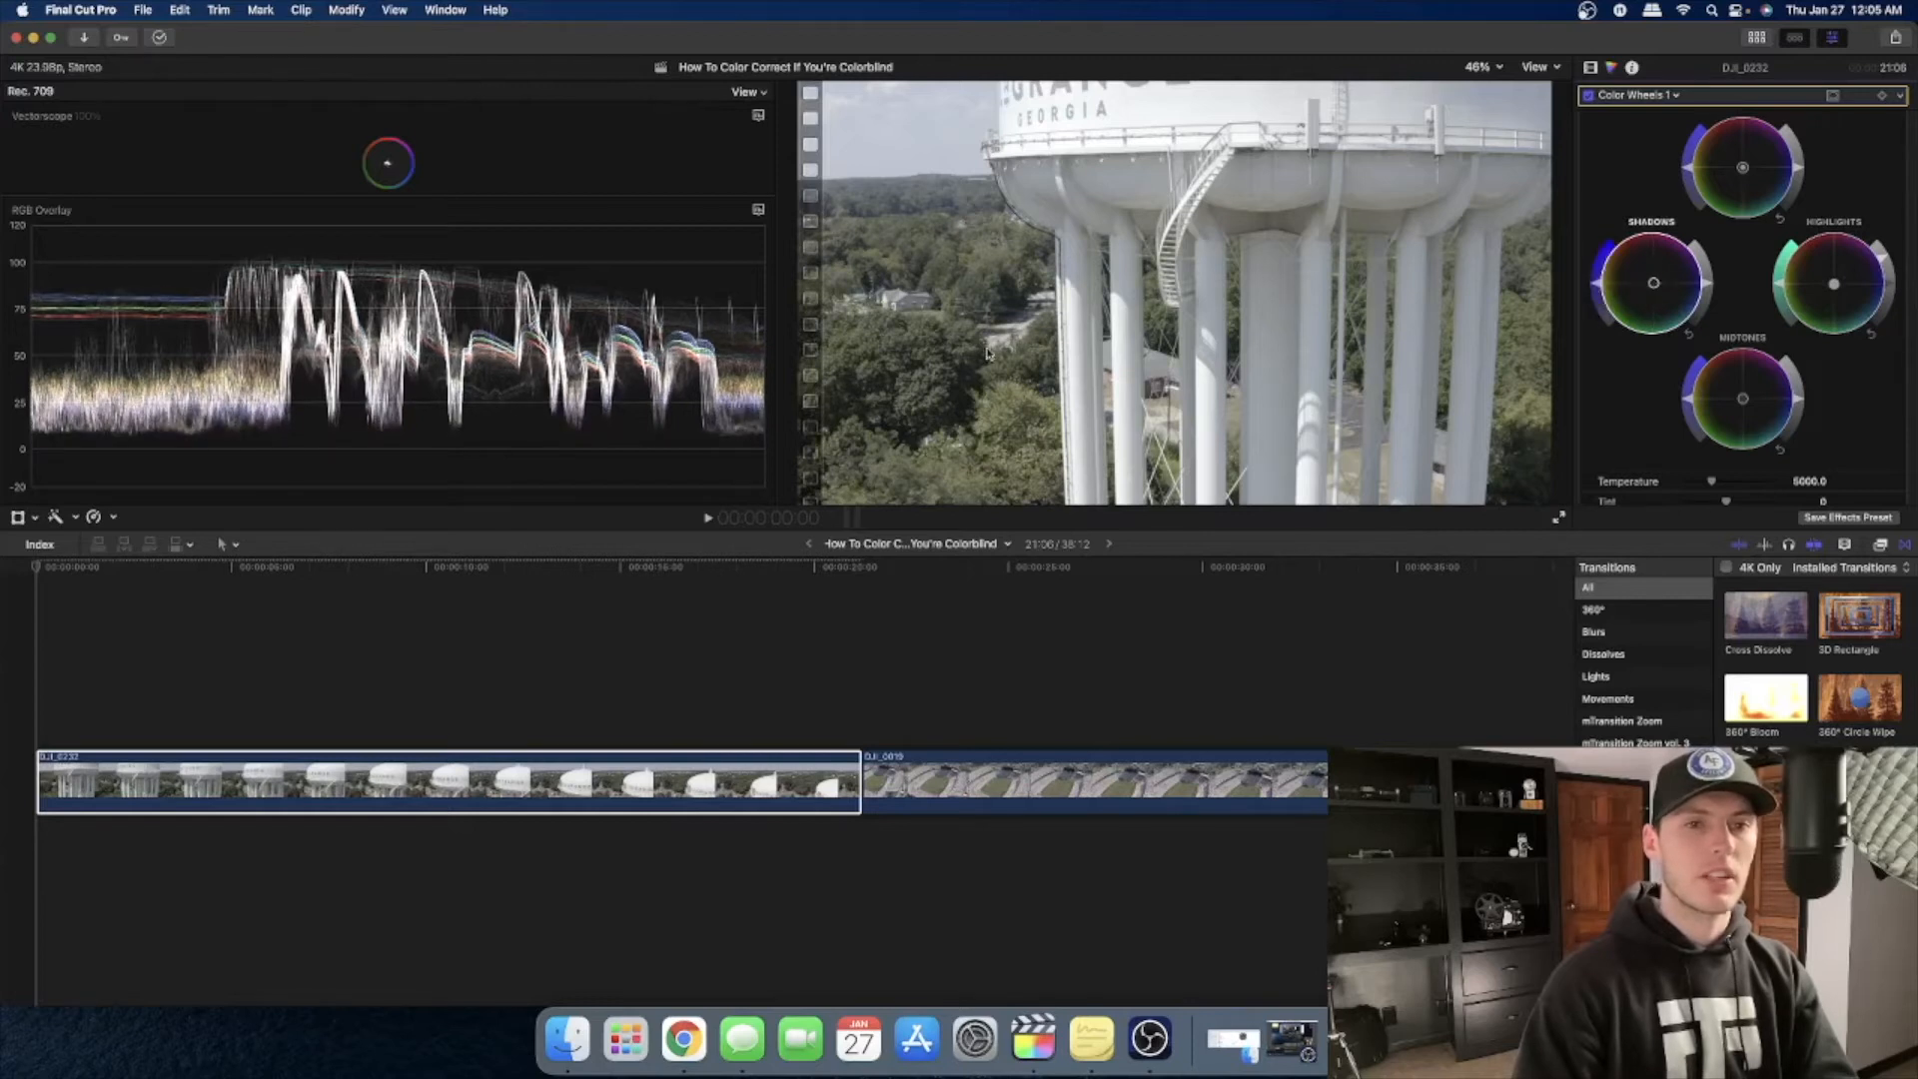
pyautogui.moveTo(1655, 288); pyautogui.dragTo(1647, 299)
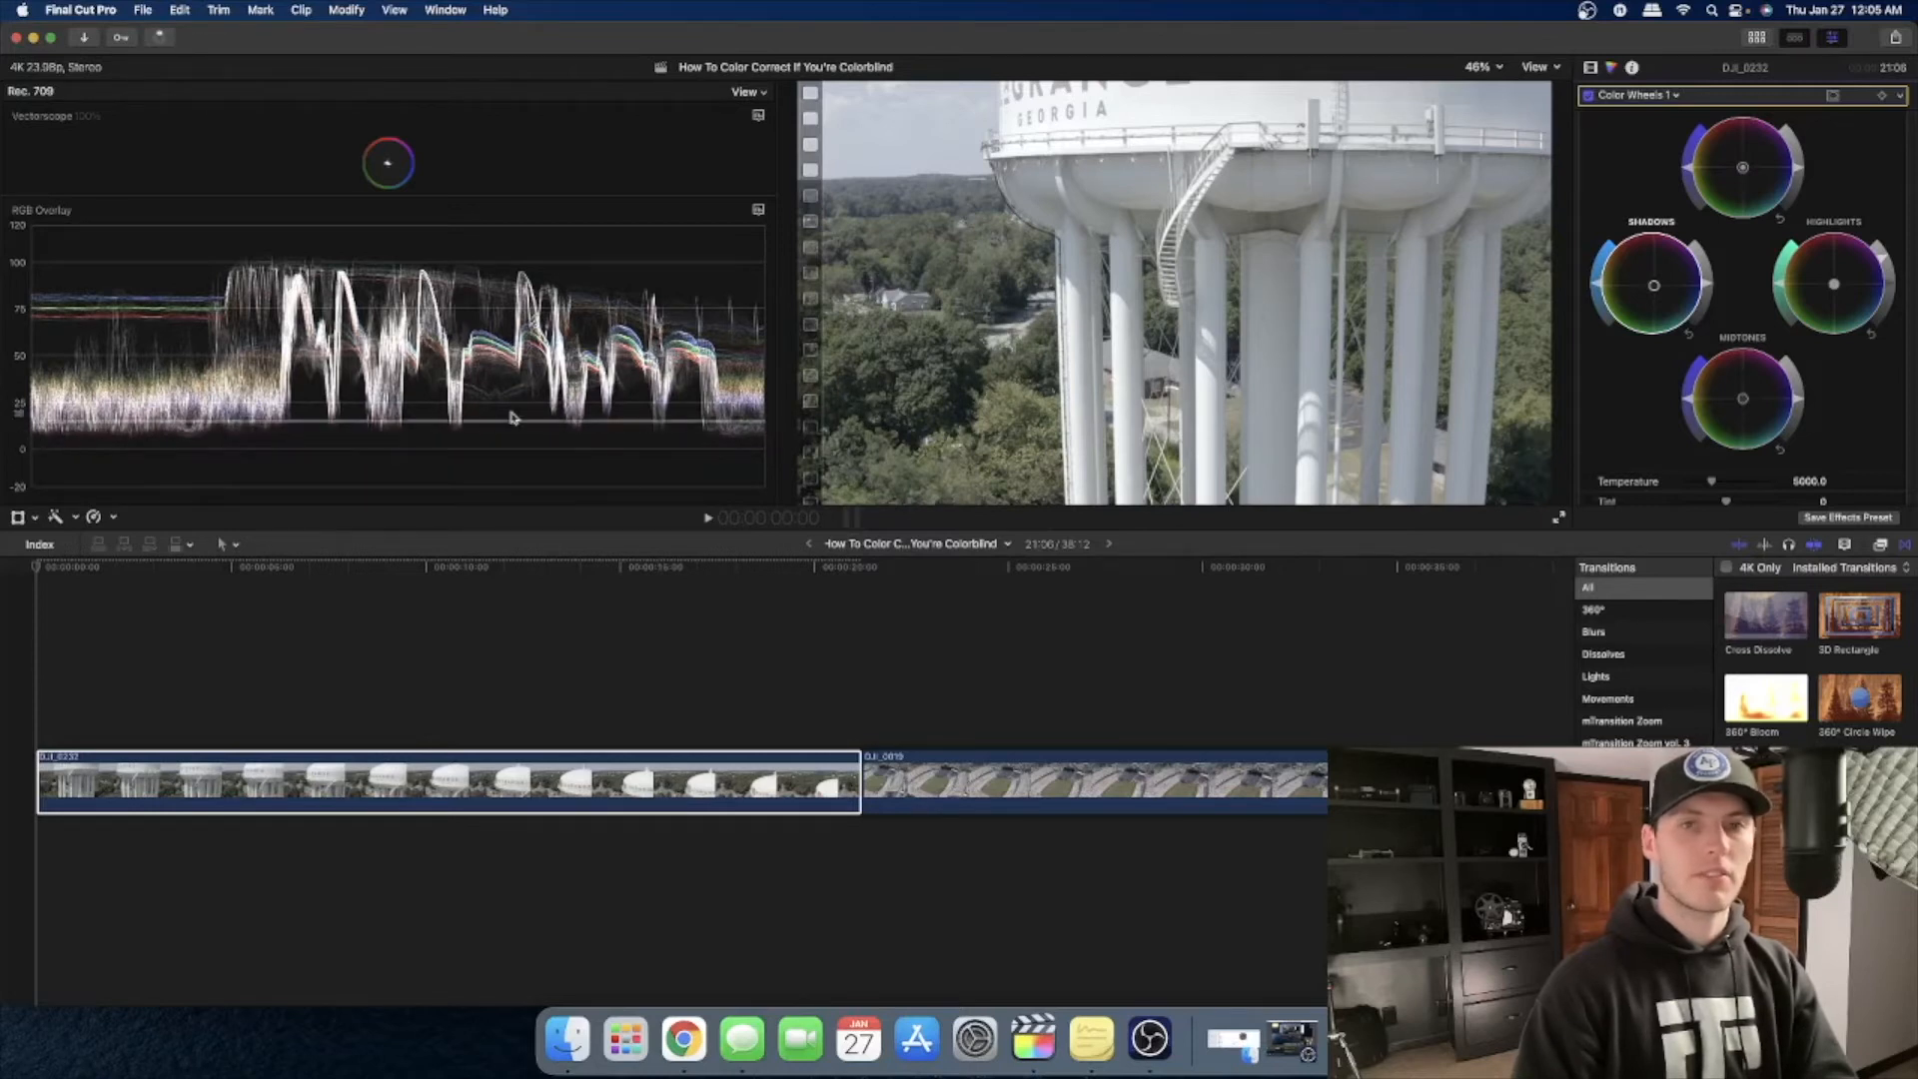
pyautogui.moveTo(1652, 287); pyautogui.dragTo(1634, 288)
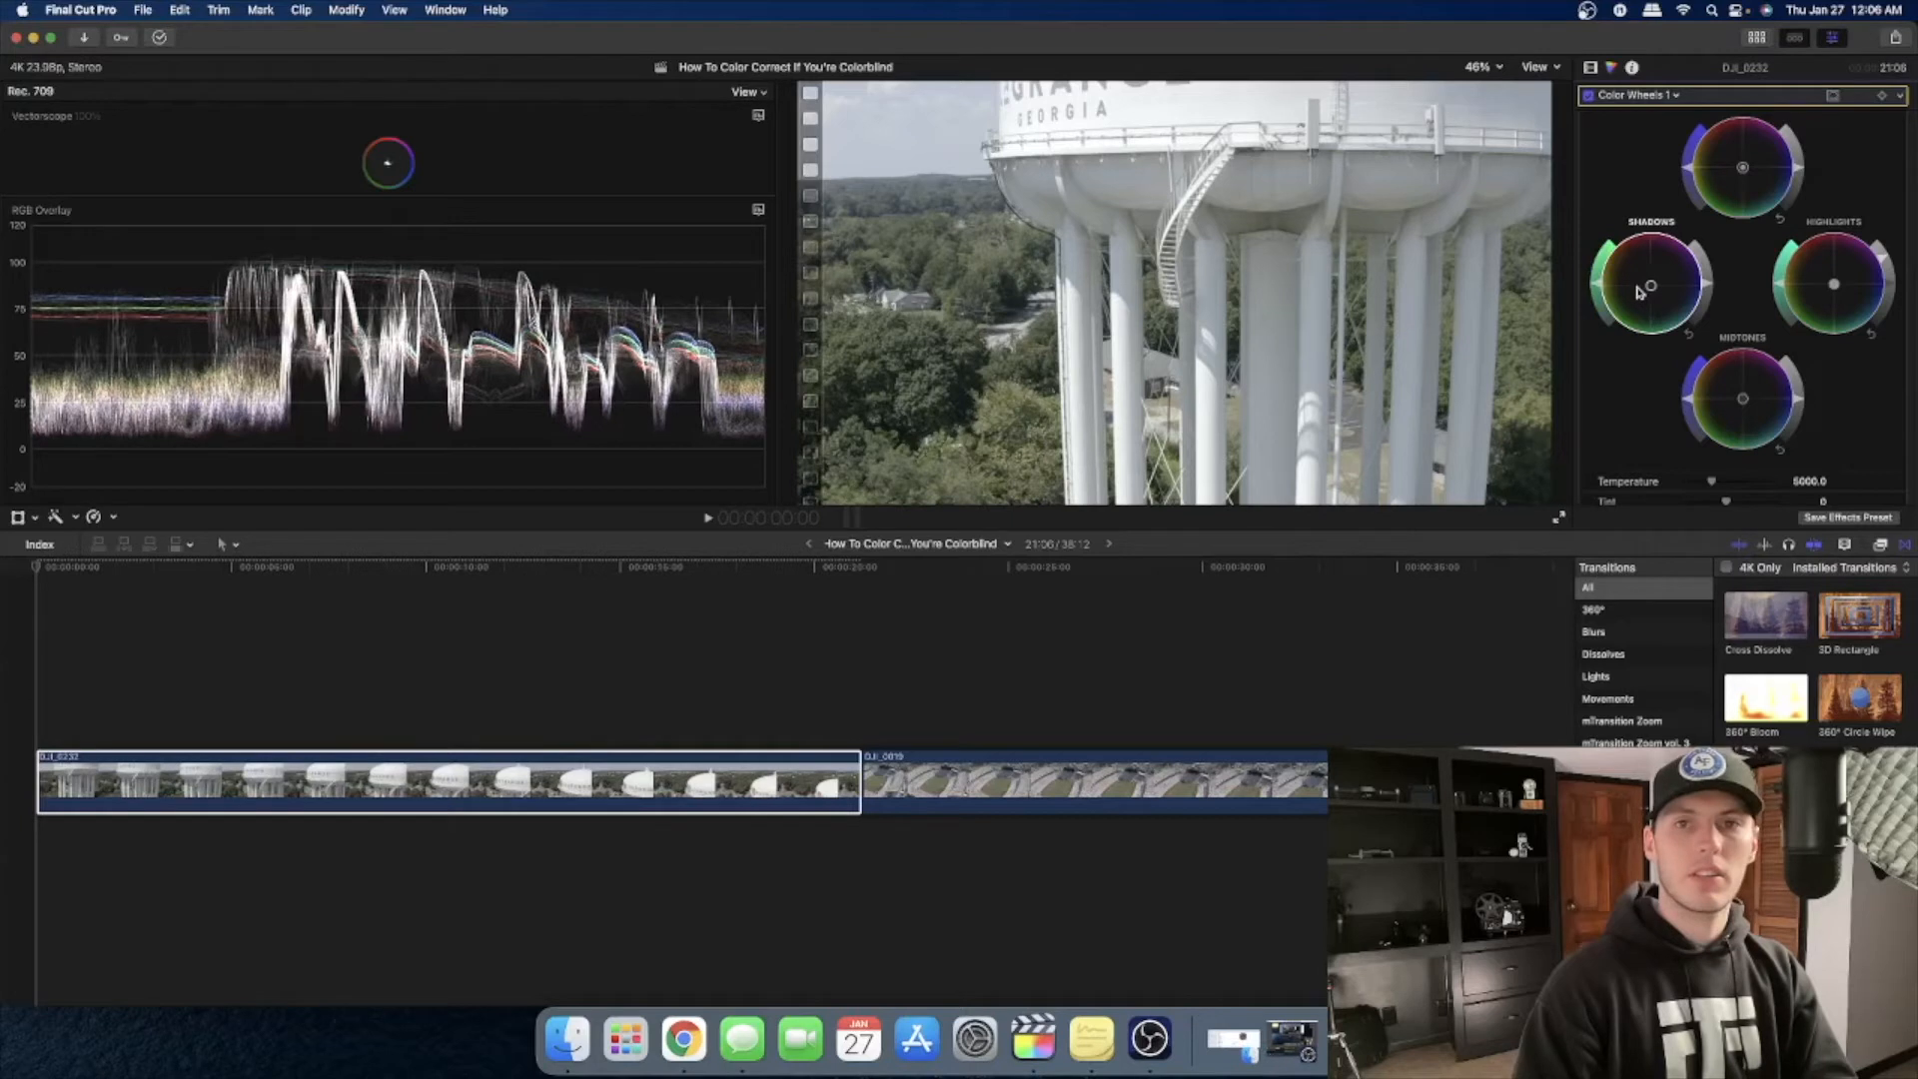
pyautogui.moveTo(1706, 287); pyautogui.dragTo(1654, 286)
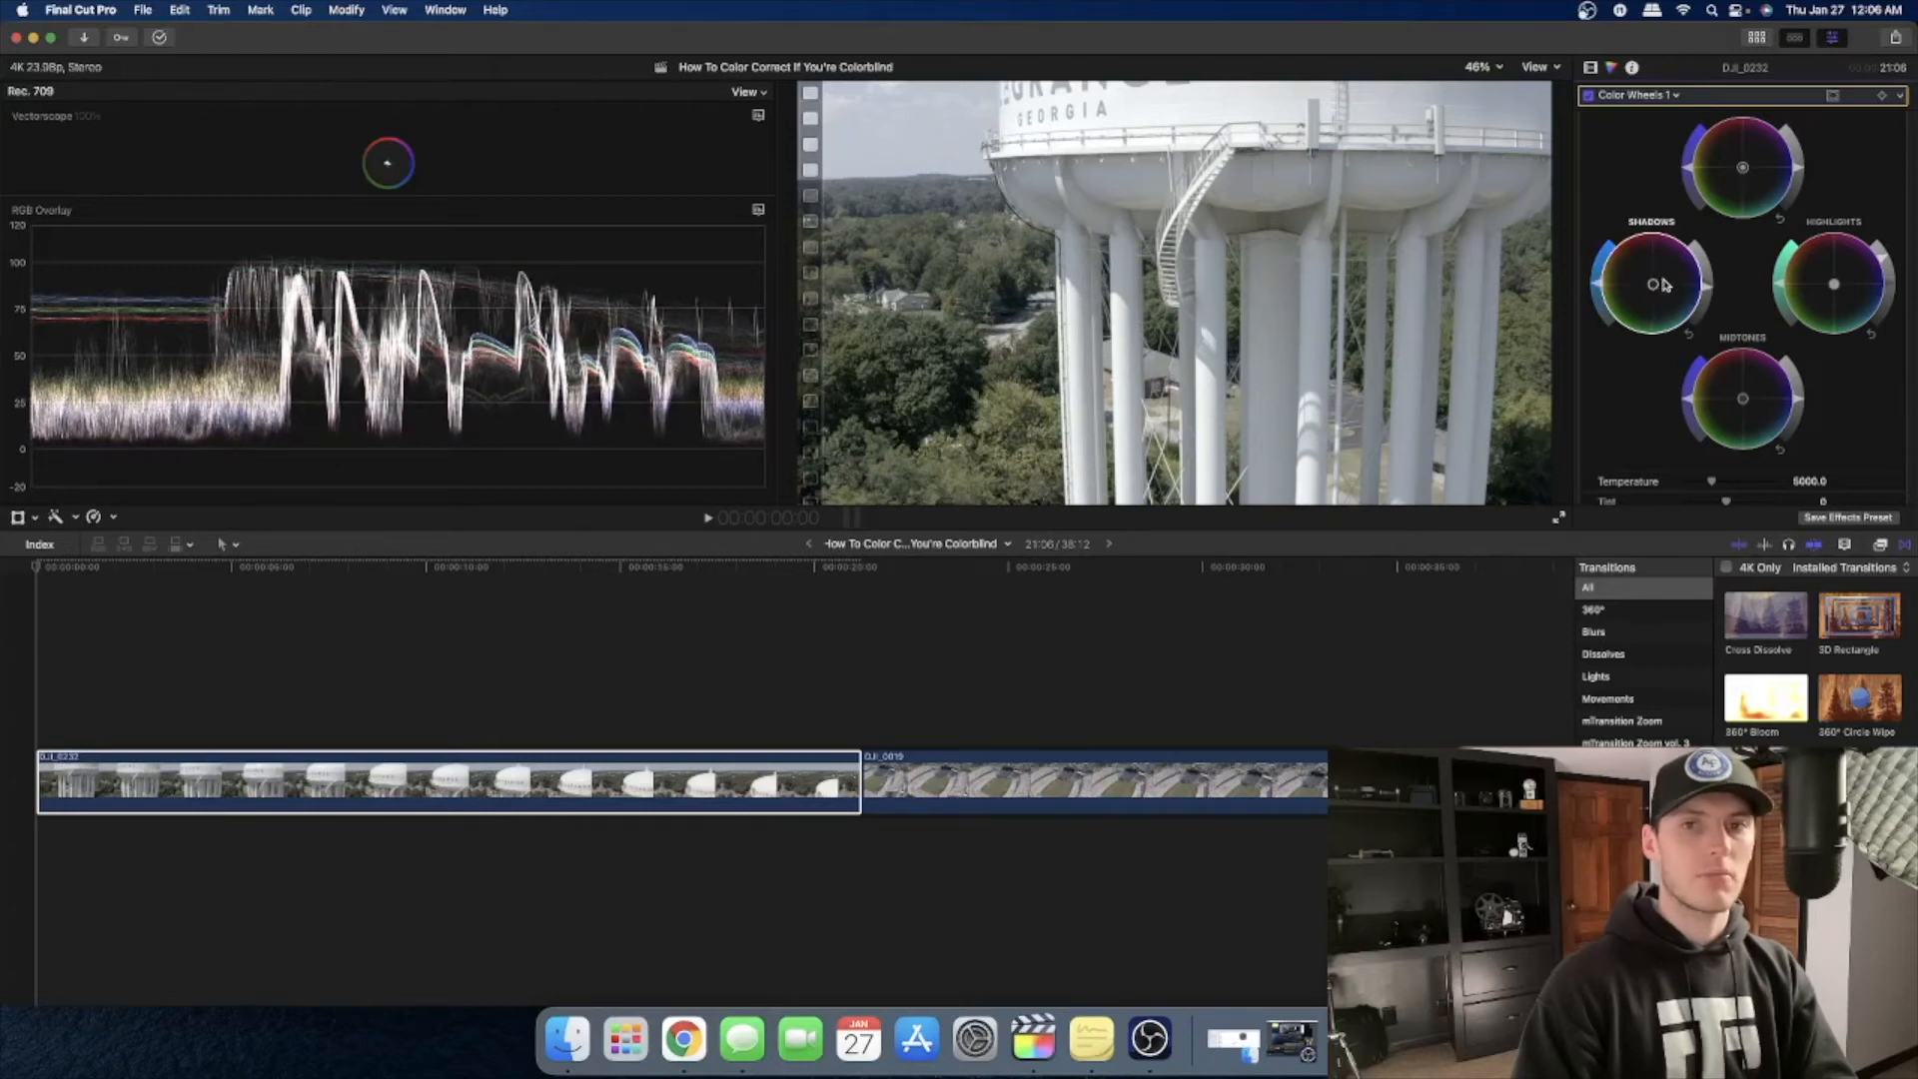
# Step: Compare the water tower clip with the Color Wheels 1 correction switched off and on
pyautogui.click(1590, 97)
pyautogui.click(1590, 97)
pyautogui.click(1591, 99)
pyautogui.click(1589, 97)
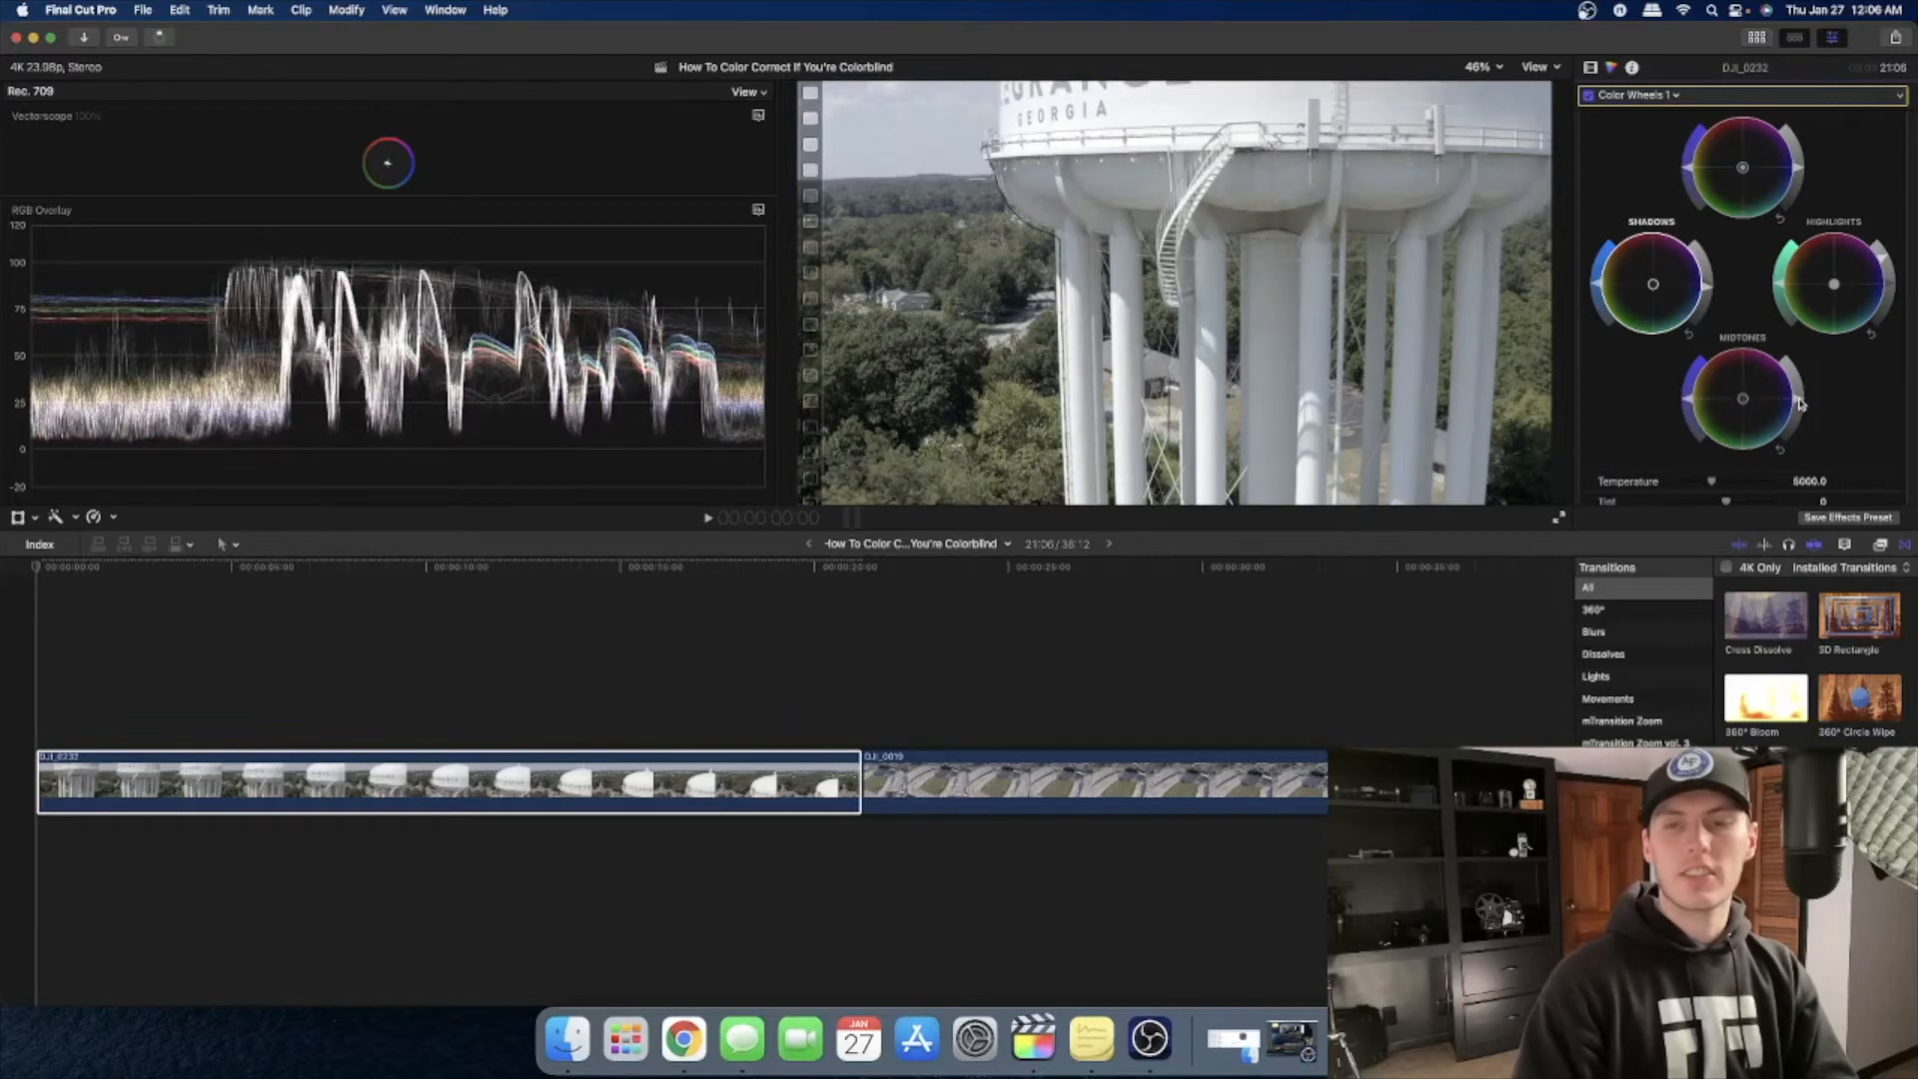
# Step: Lower the midtones brightness slightly and shift the midtones color a touch toward yellow, using an enlarged vectorscope as the guide
pyautogui.moveTo(1799, 402); pyautogui.dragTo(1806, 409)
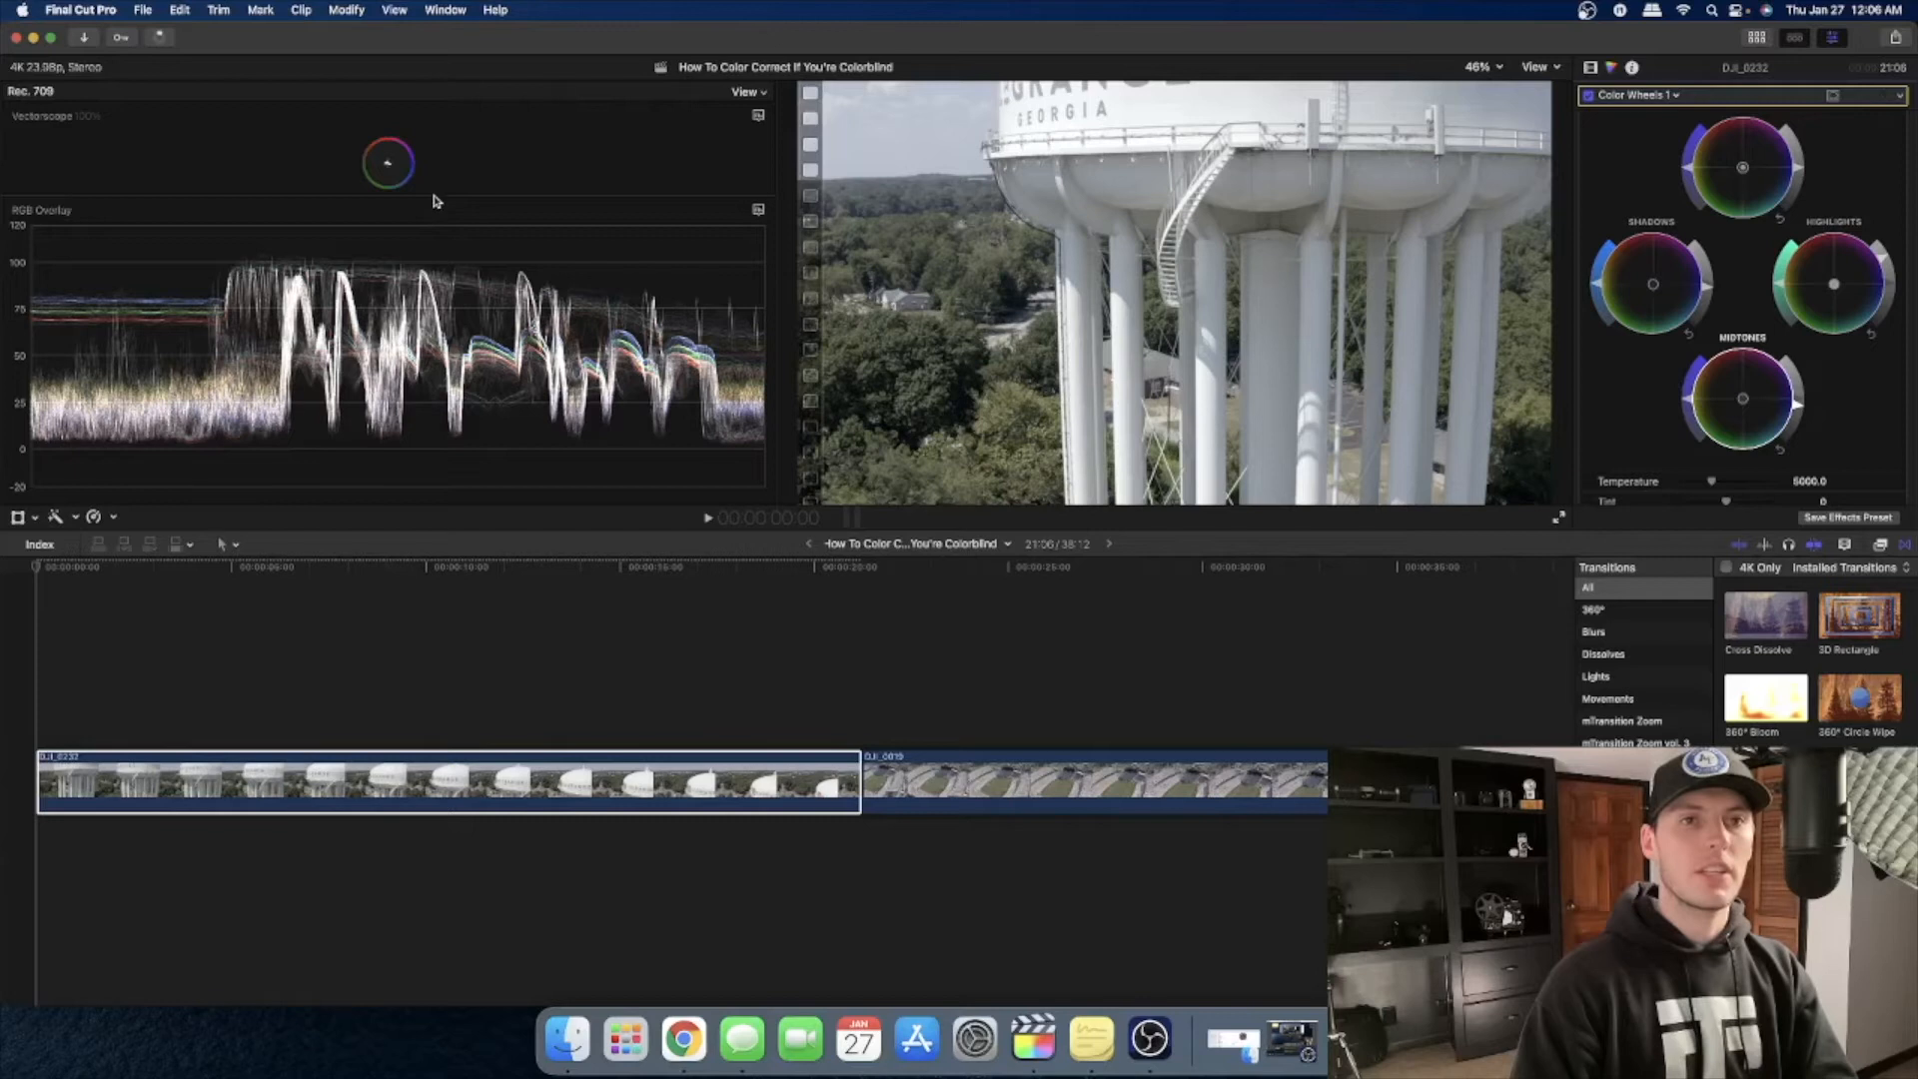
pyautogui.moveTo(437, 198); pyautogui.dragTo(497, 386)
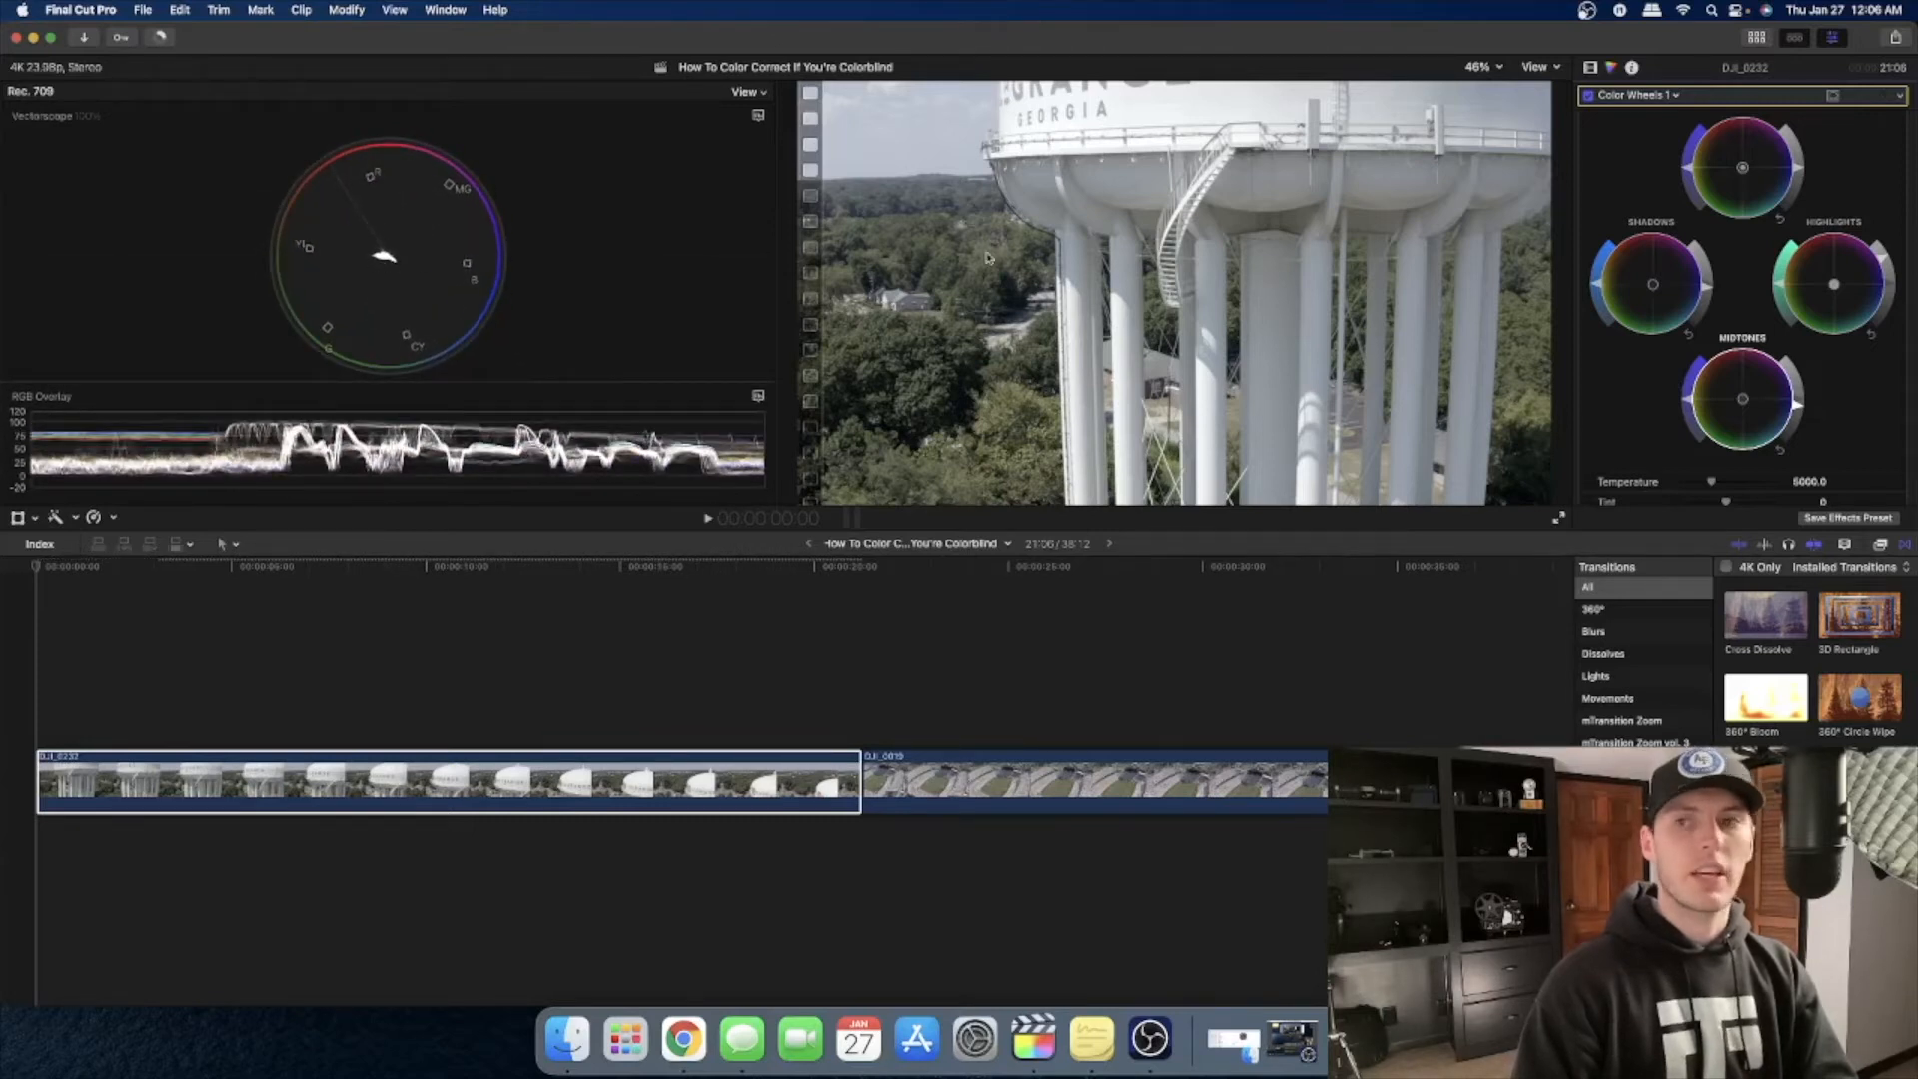
pyautogui.moveTo(1744, 402); pyautogui.dragTo(1745, 391)
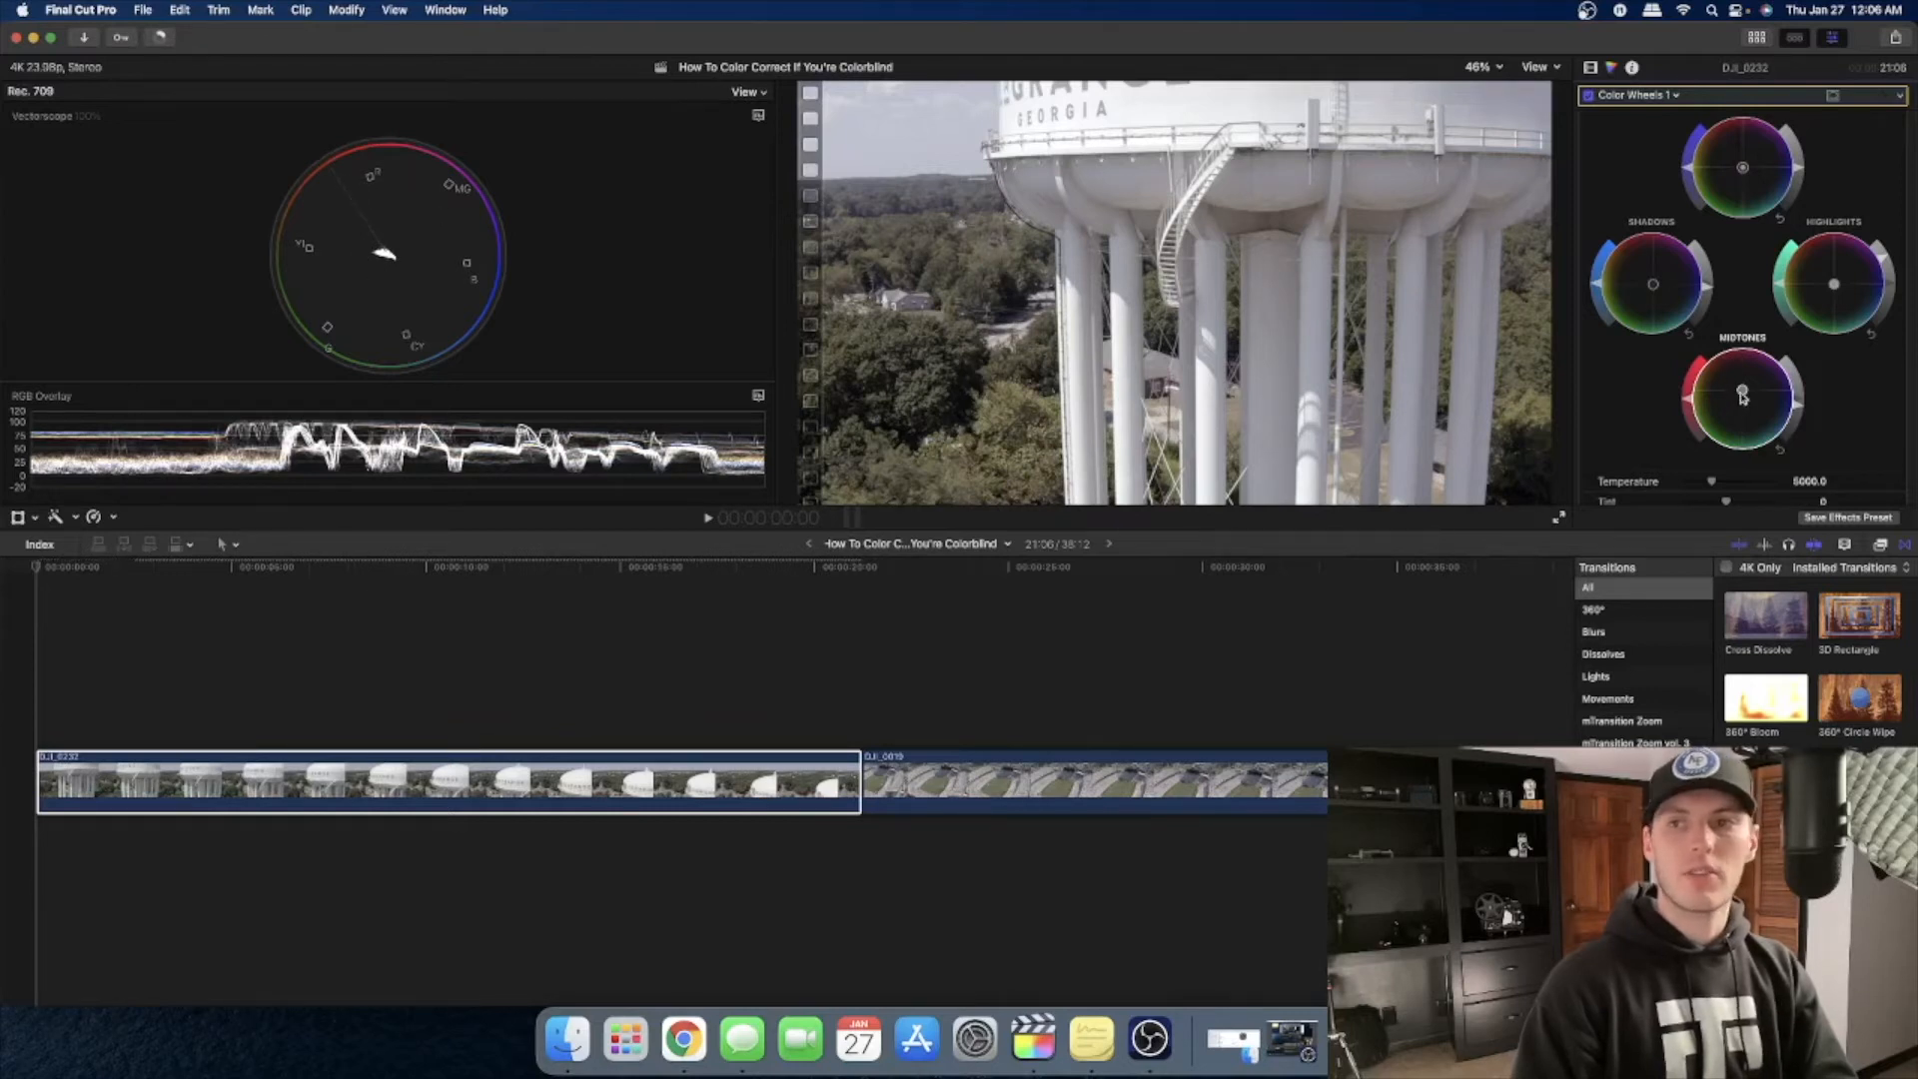
pyautogui.moveTo(1742, 396)
pyautogui.mouseDown()
pyautogui.moveTo(1740, 357)
pyautogui.moveTo(1648, 304)
pyautogui.moveTo(1746, 398)
pyautogui.mouseUp()
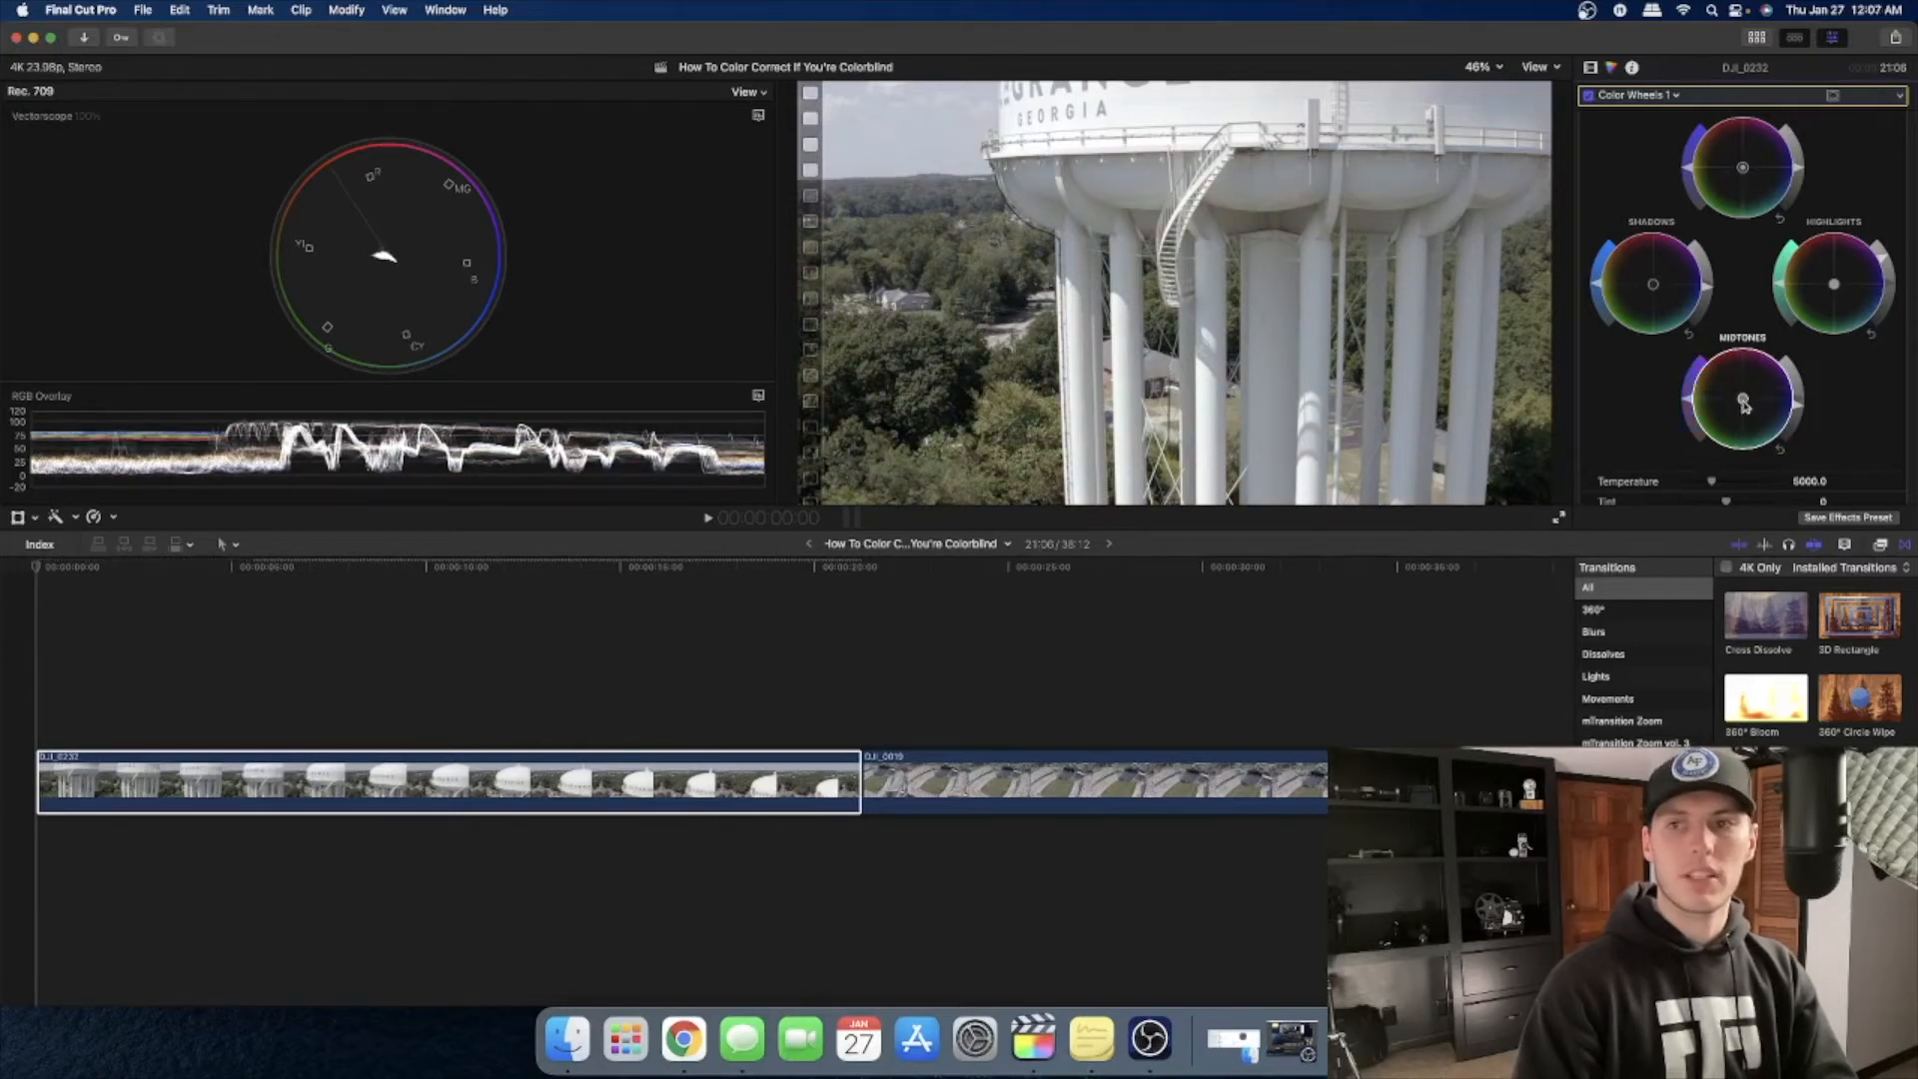
pyautogui.moveTo(1744, 405)
pyautogui.mouseDown()
pyautogui.moveTo(1736, 379)
pyautogui.moveTo(1722, 400)
pyautogui.moveTo(1740, 403)
pyautogui.mouseUp()
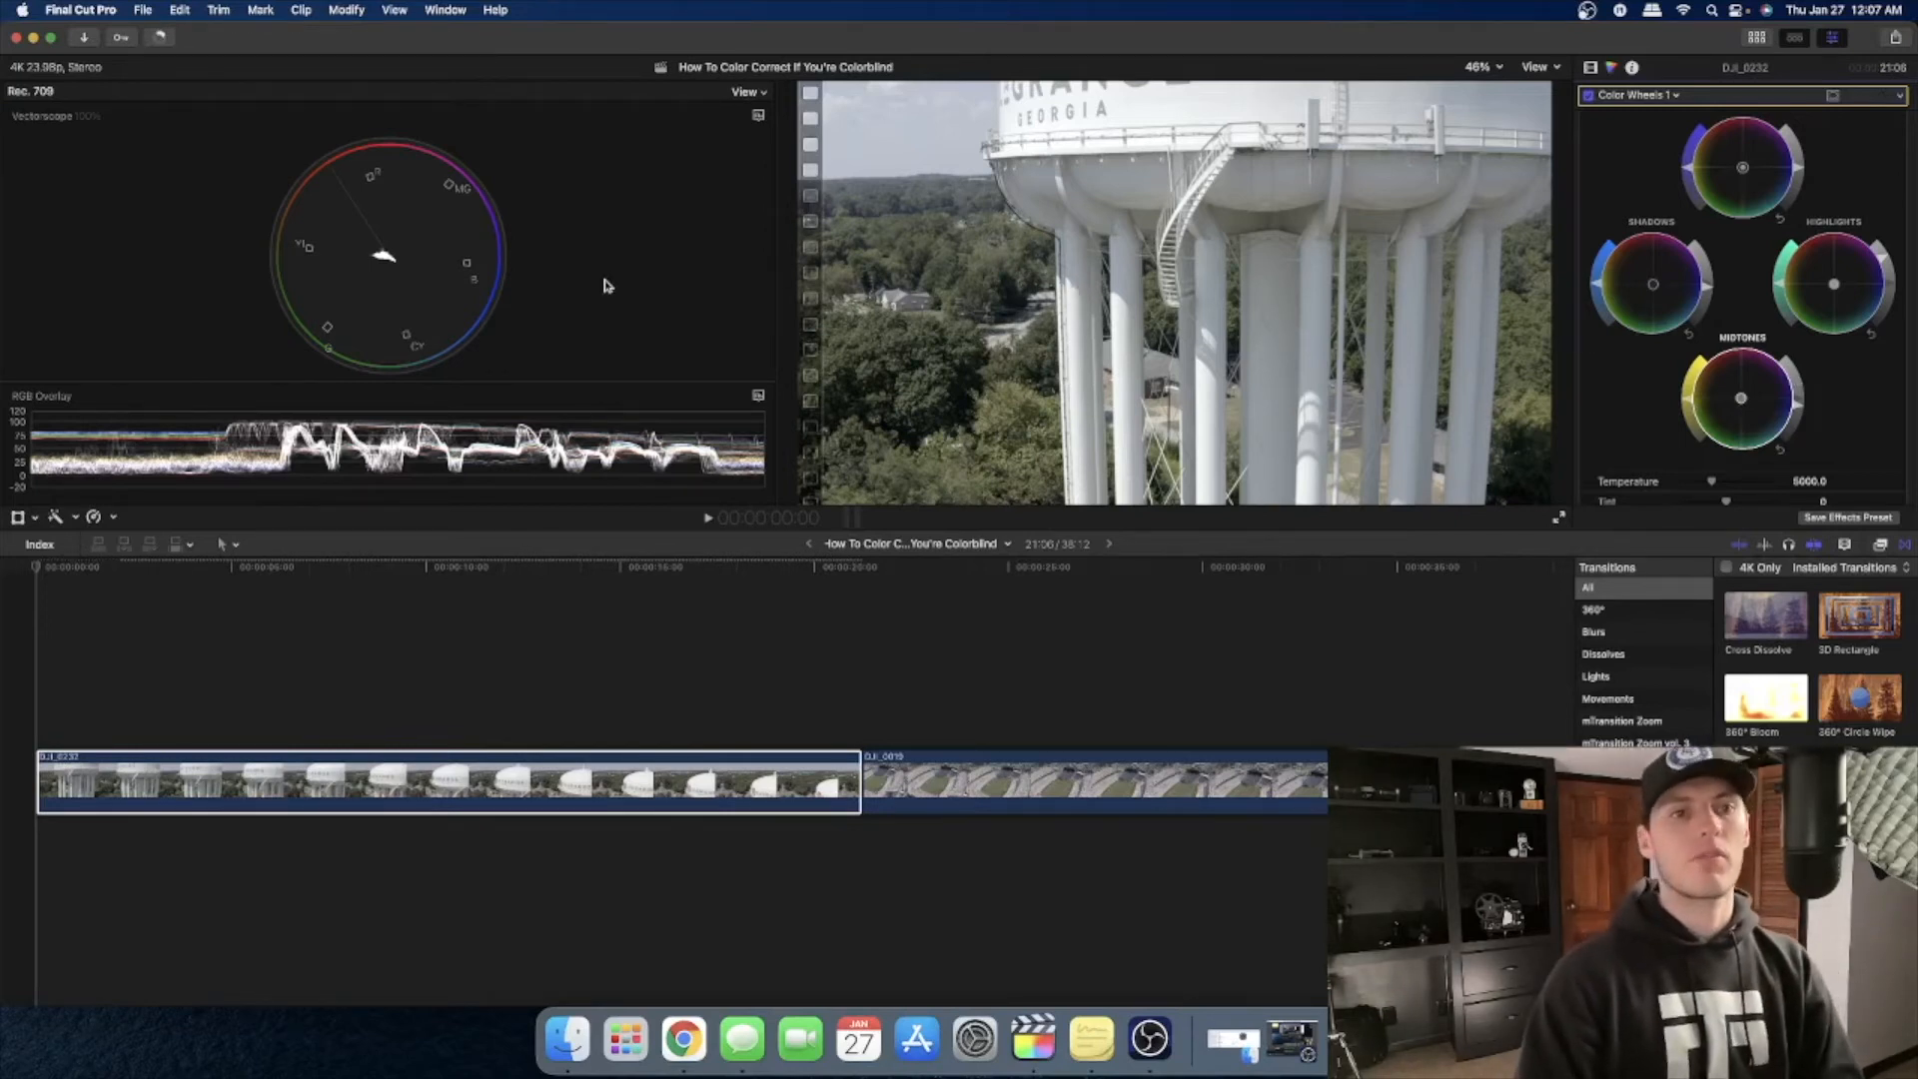
# Step: Shift the highlights color slightly toward green against a taller RGB Overlay, and compare the clip with Color Wheels 1 off and on
pyautogui.moveTo(445, 385); pyautogui.dragTo(465, 311)
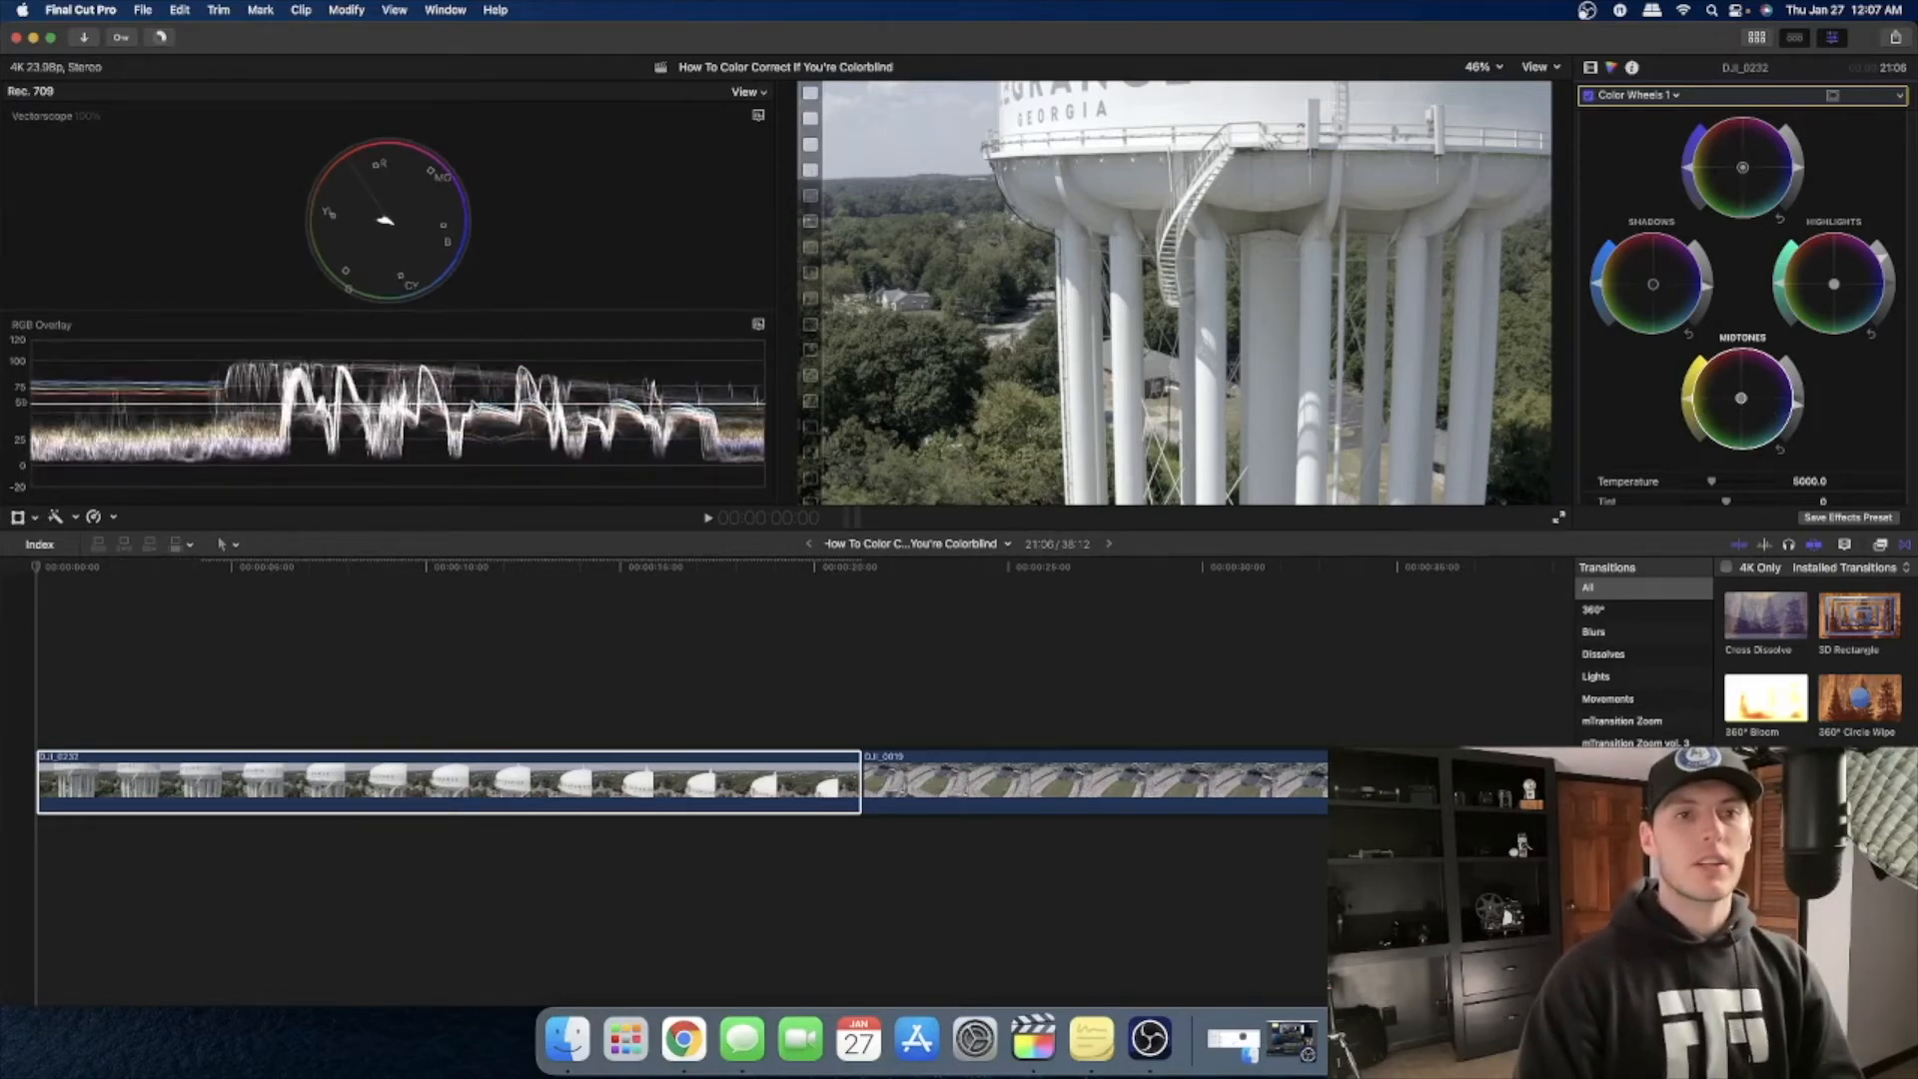
pyautogui.moveTo(1834, 288); pyautogui.dragTo(1833, 285)
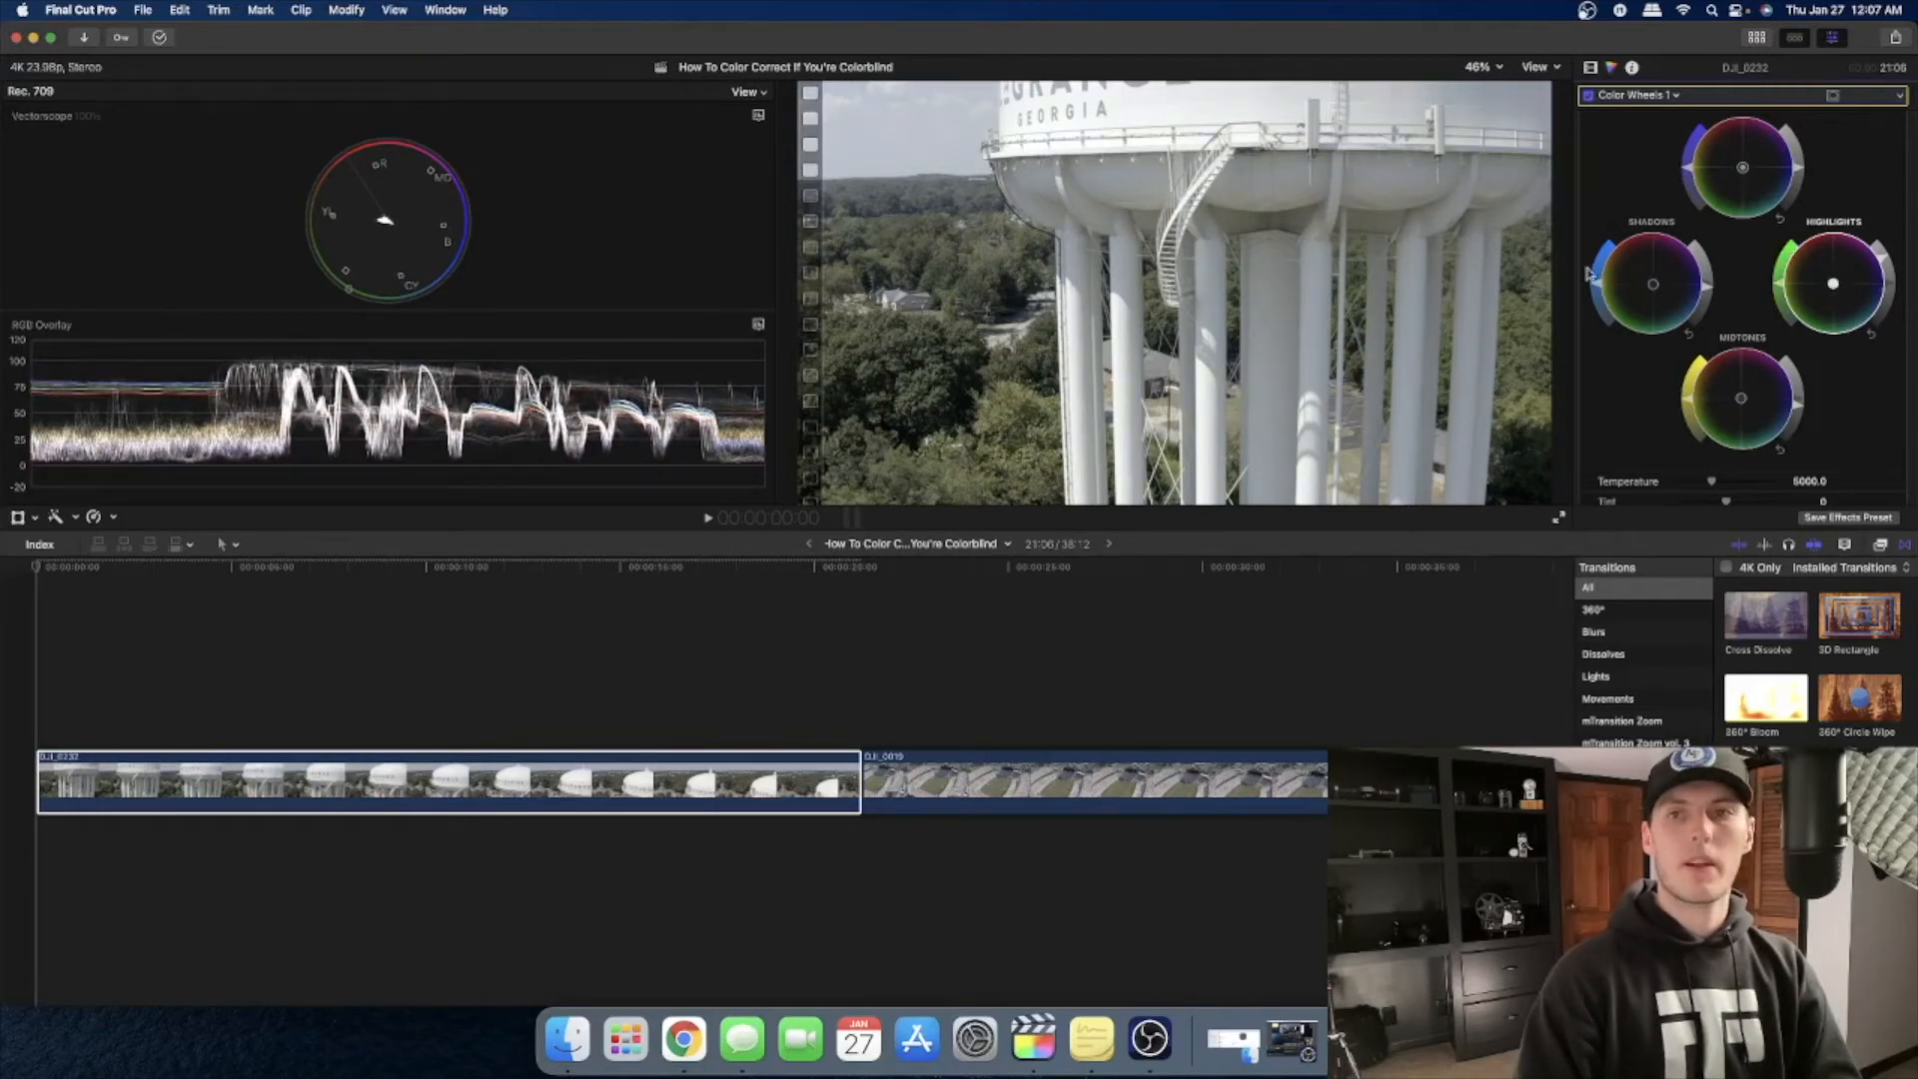
pyautogui.click(1589, 96)
pyautogui.click(1589, 96)
pyautogui.click(1589, 96)
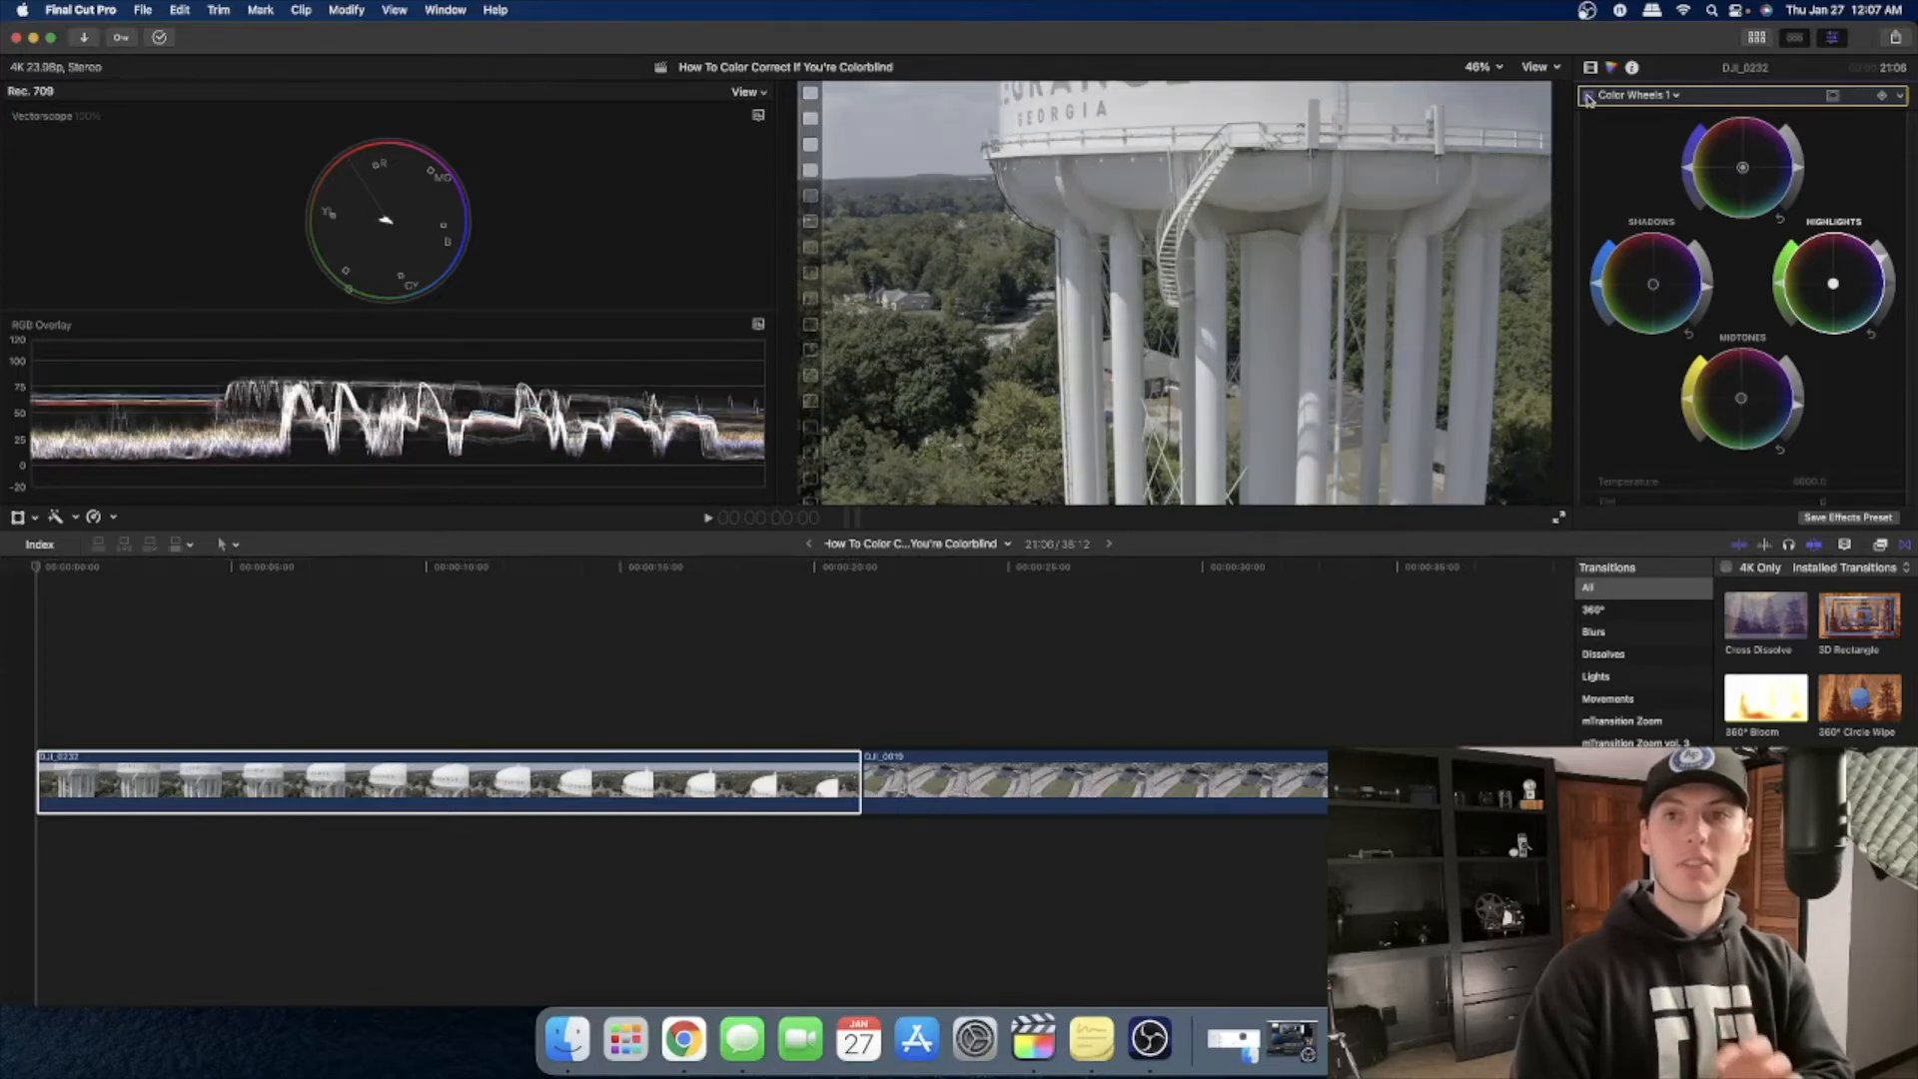
pyautogui.click(1588, 96)
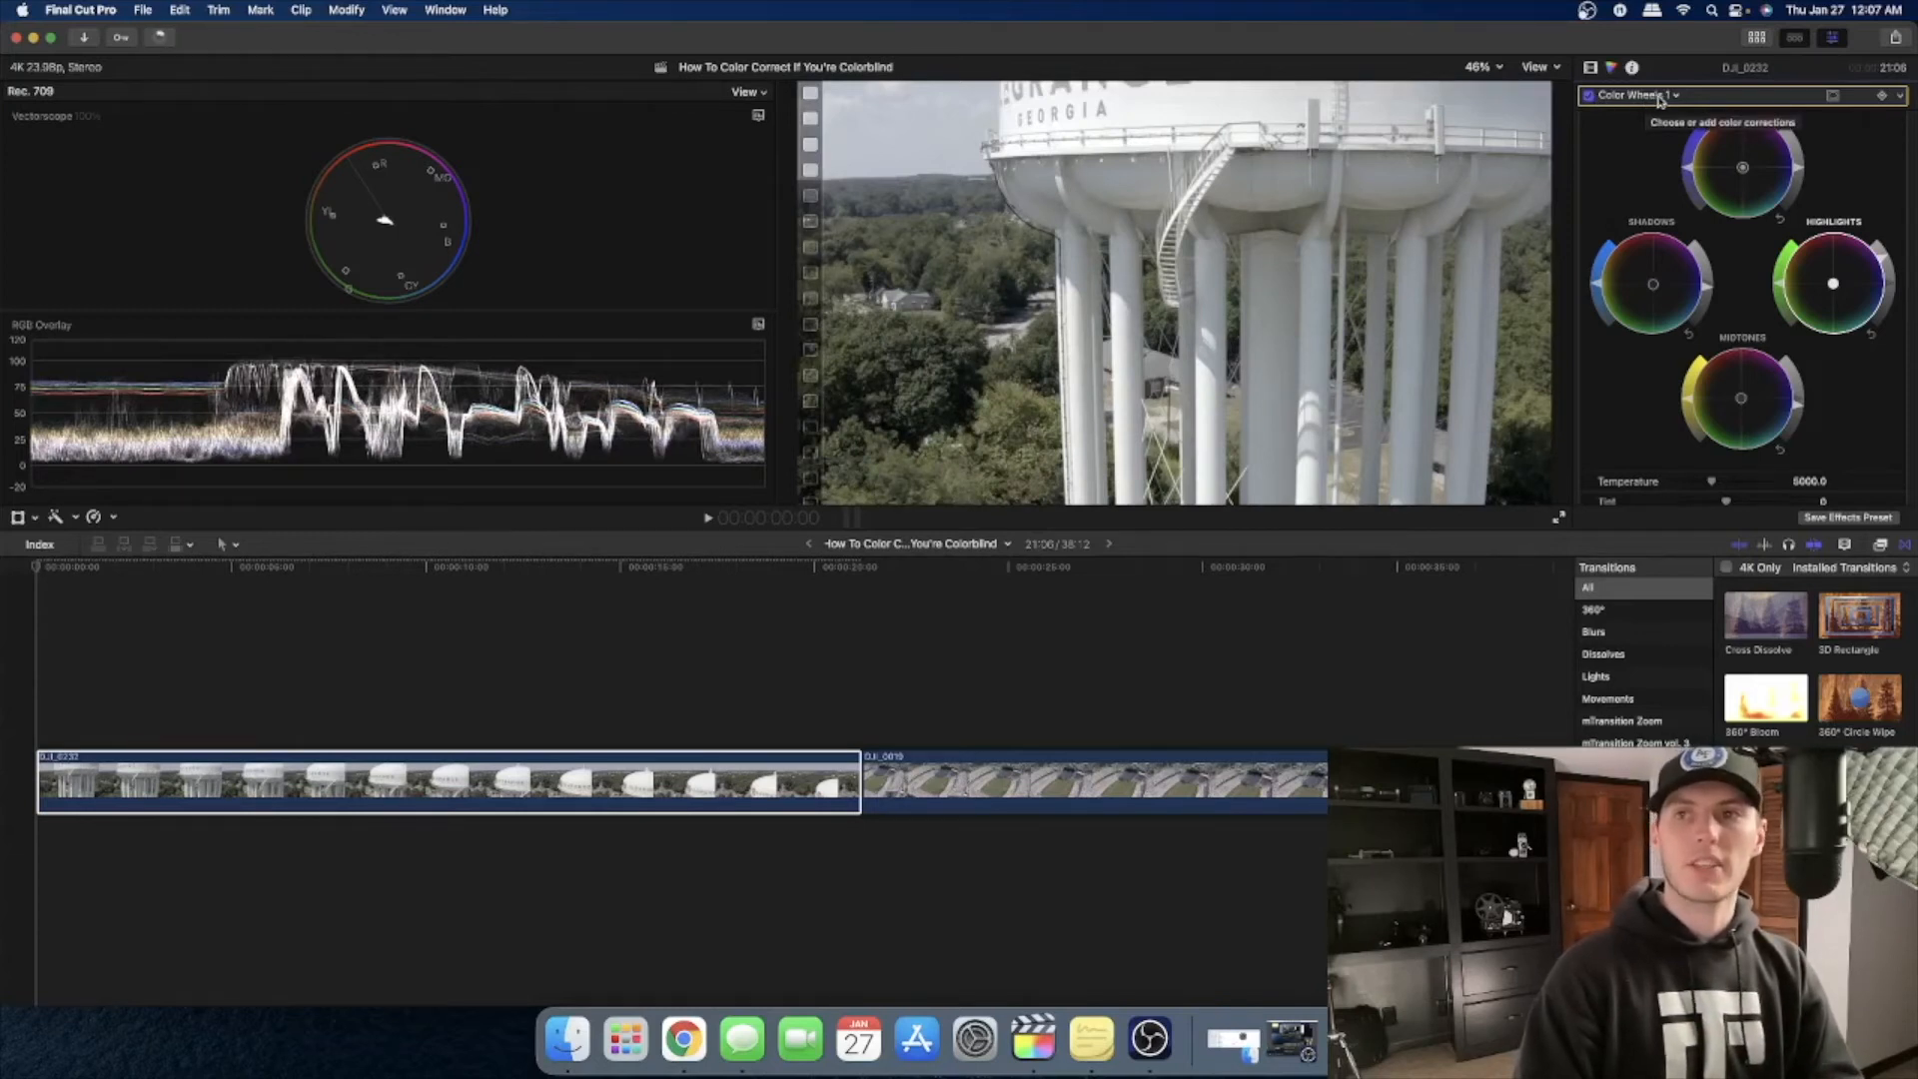
# Step: Add a Hue/Saturation Curves correction to the water tower clip and show its curves
pyautogui.click(1676, 97)
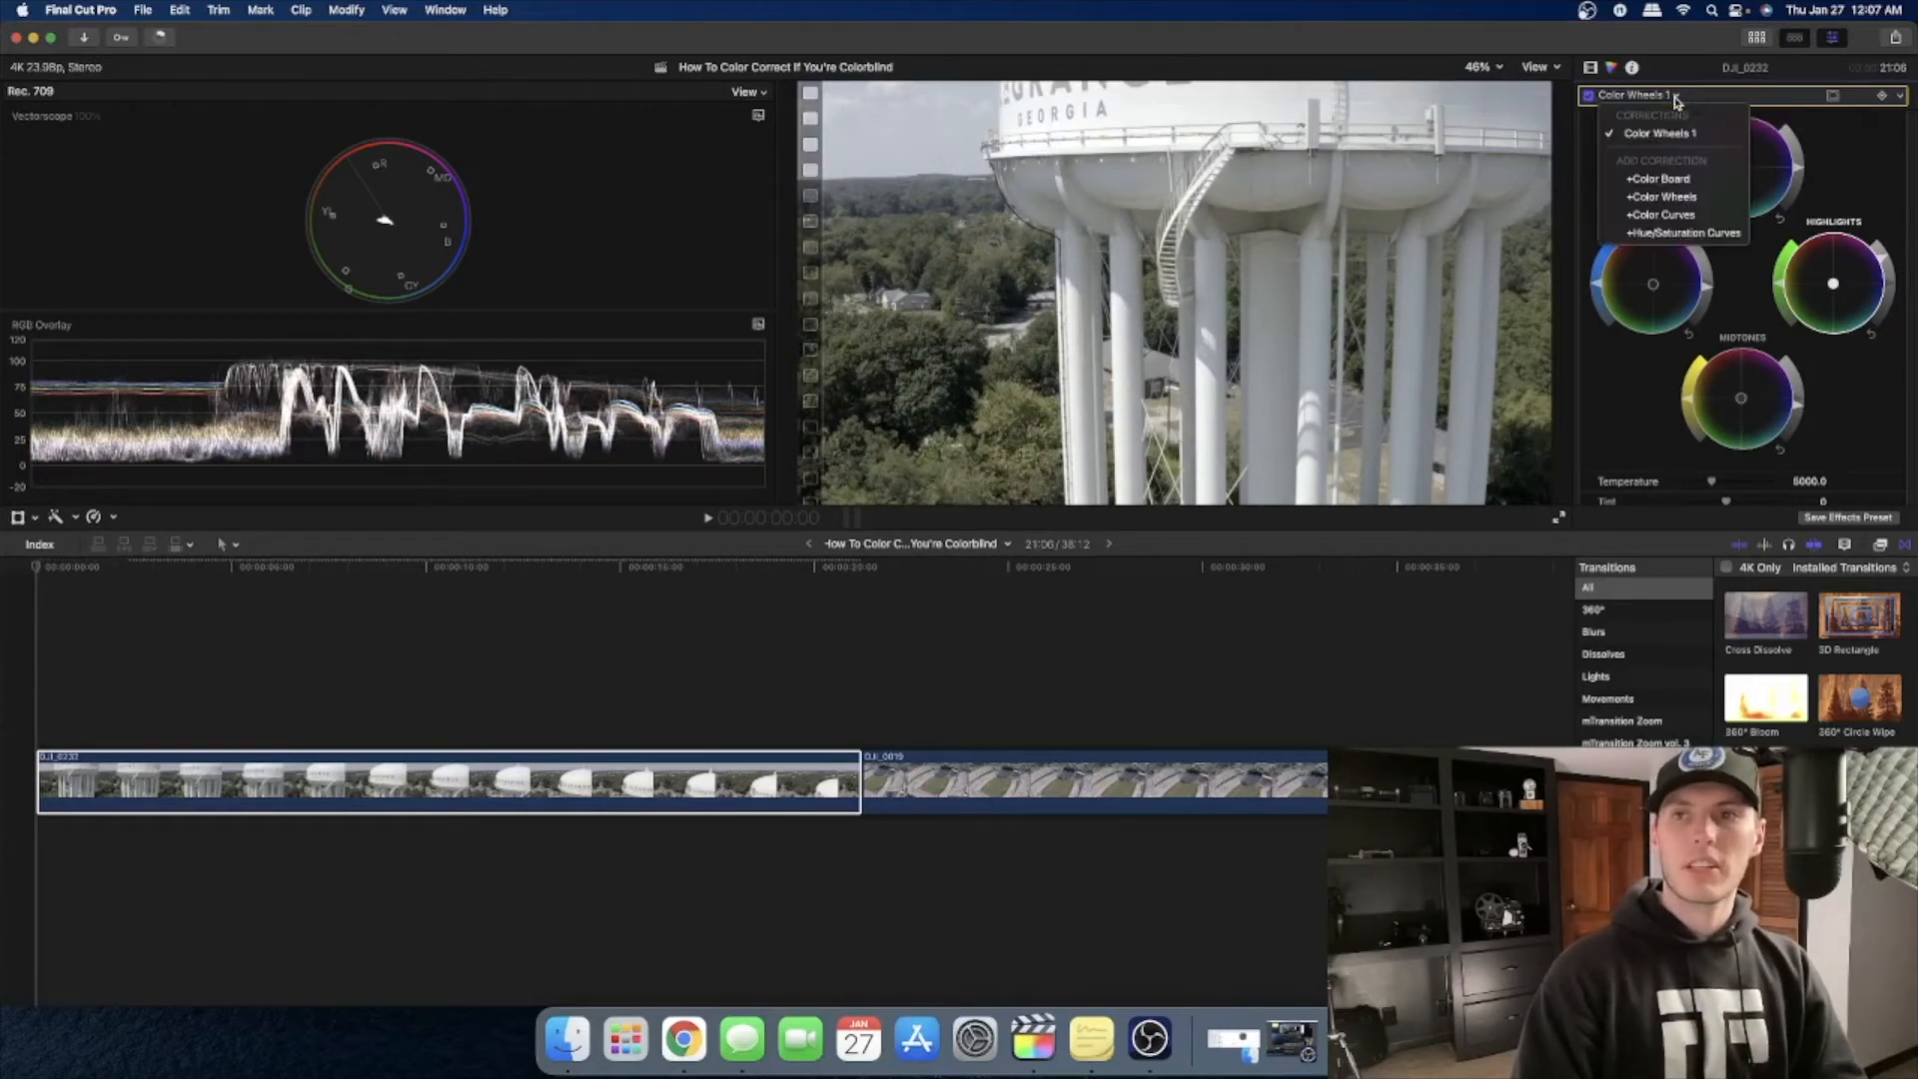
pyautogui.click(1667, 235)
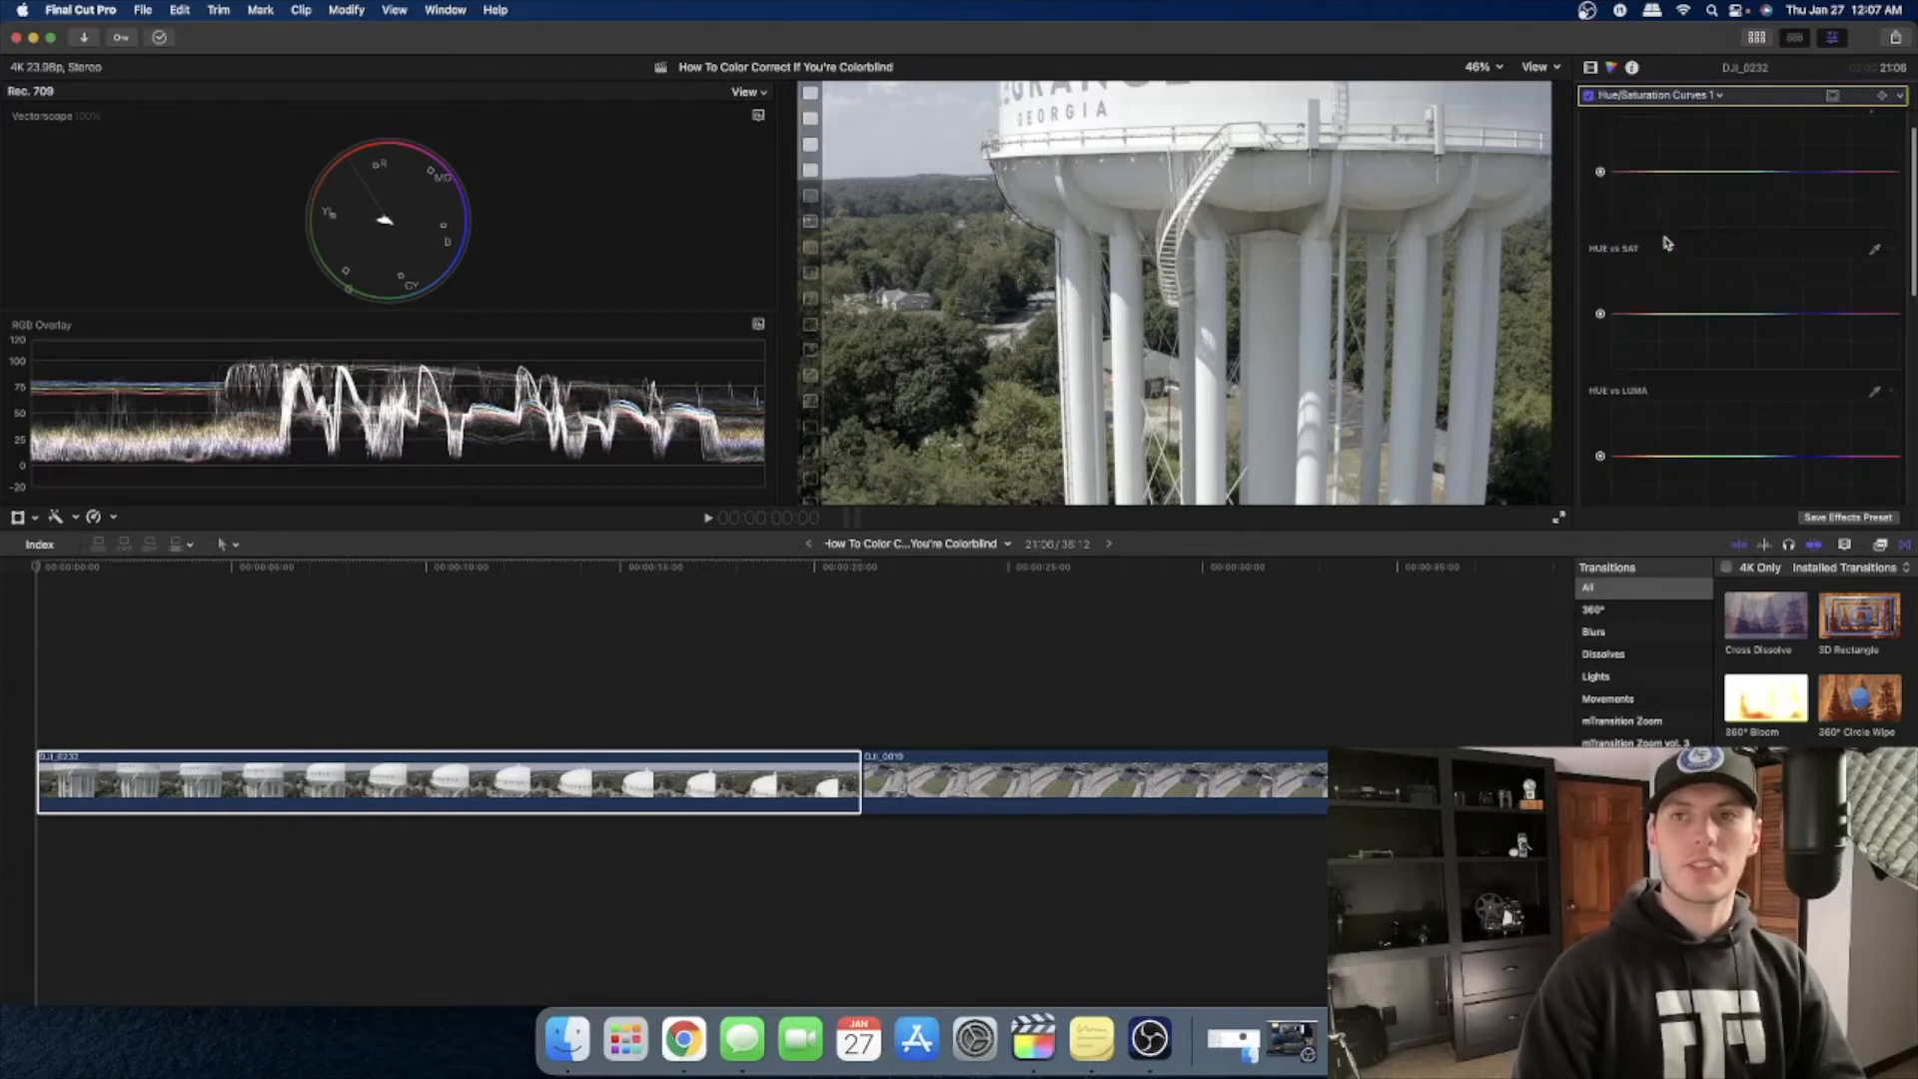
pyautogui.click(1694, 98)
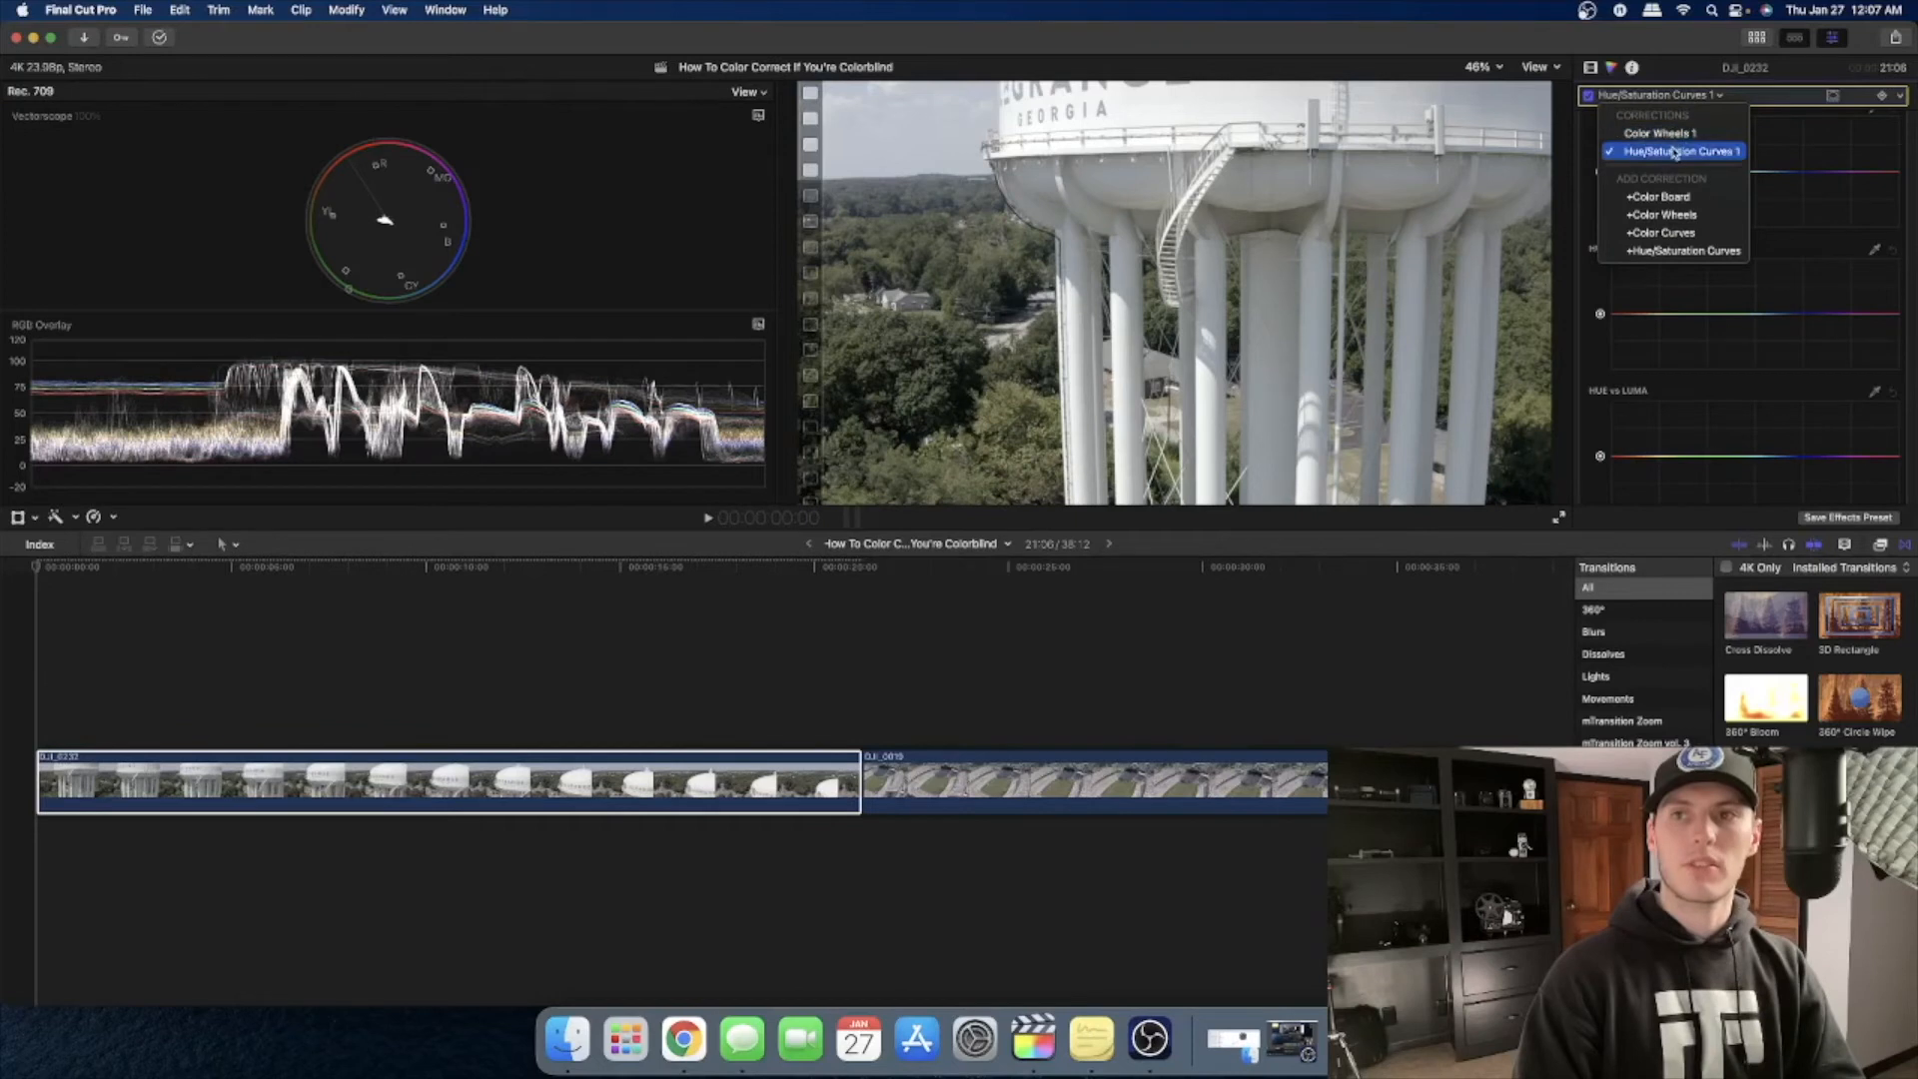
pyautogui.click(1676, 152)
# Step: Raise the overall saturation slightly with the SAT vs SAT curve's level control
pyautogui.scroll(-5, 1668, 264)
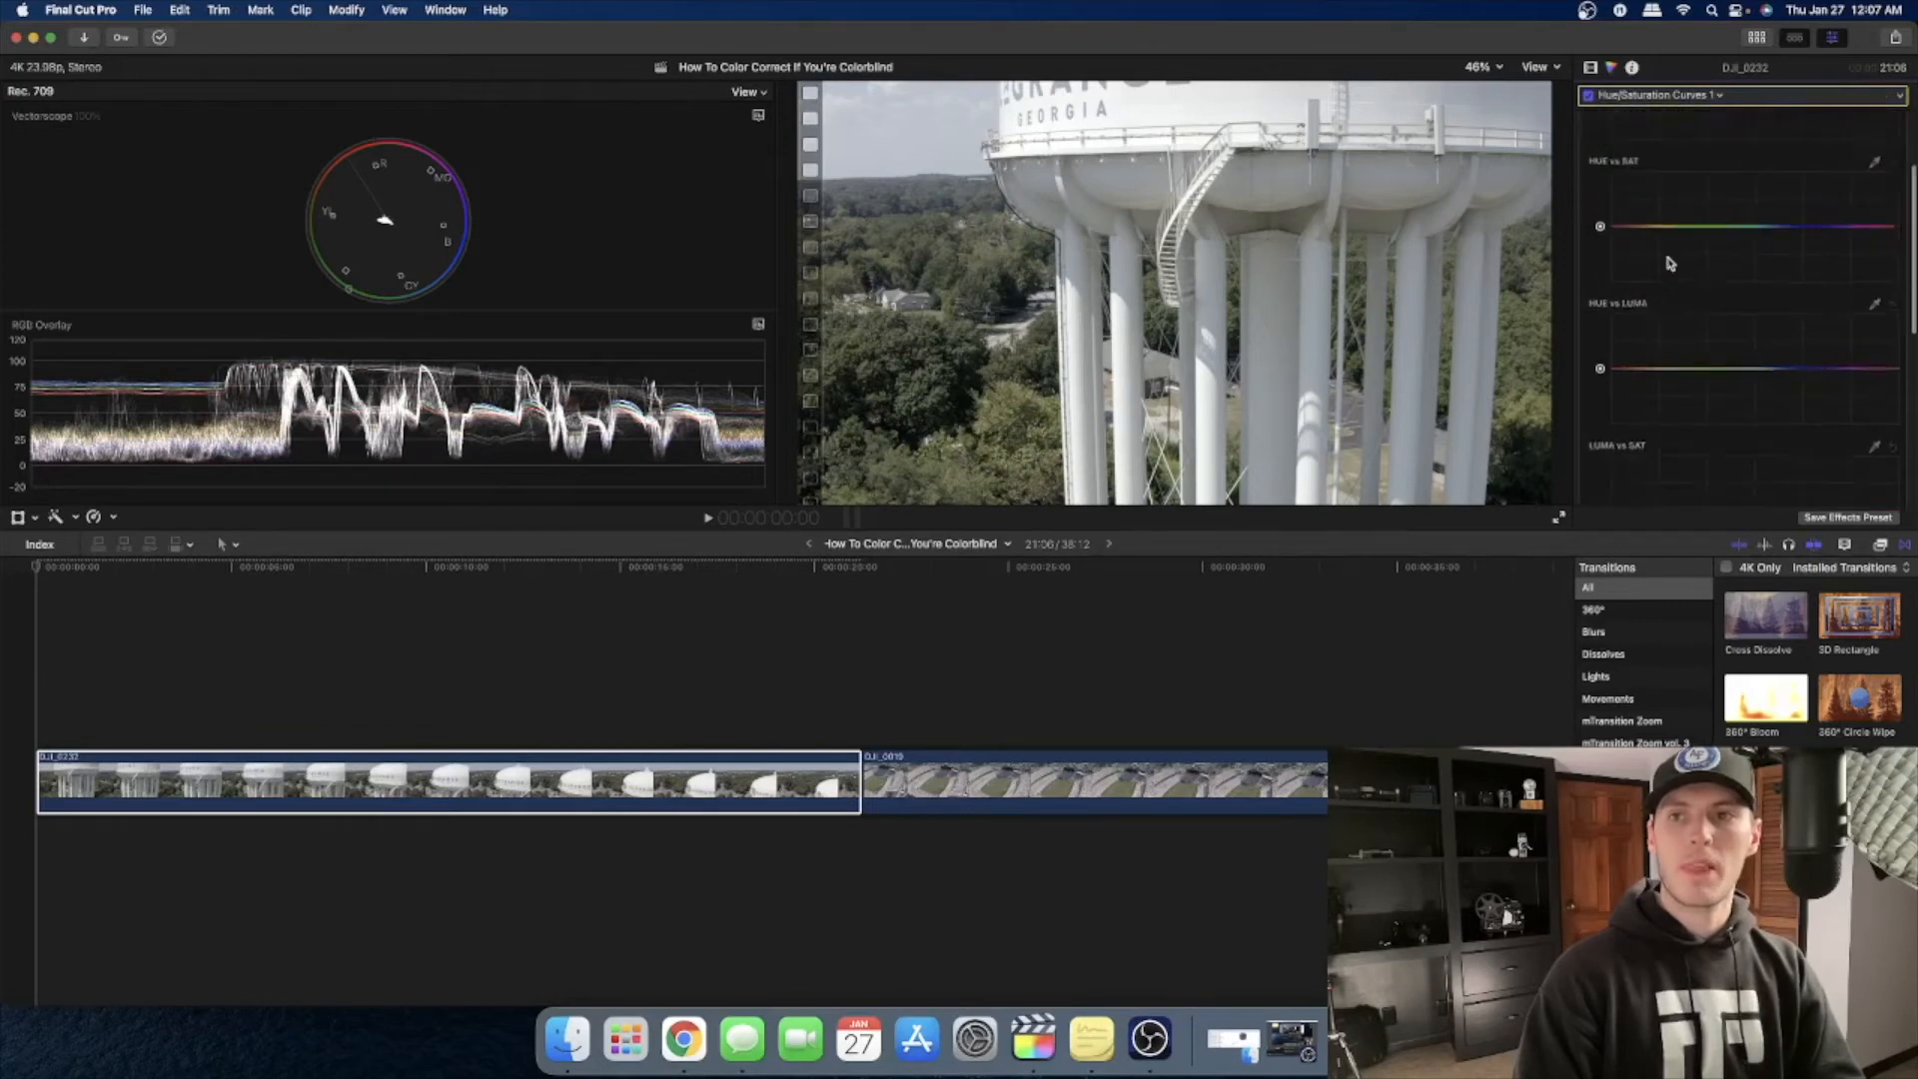
pyautogui.scroll(-3, 1648, 258)
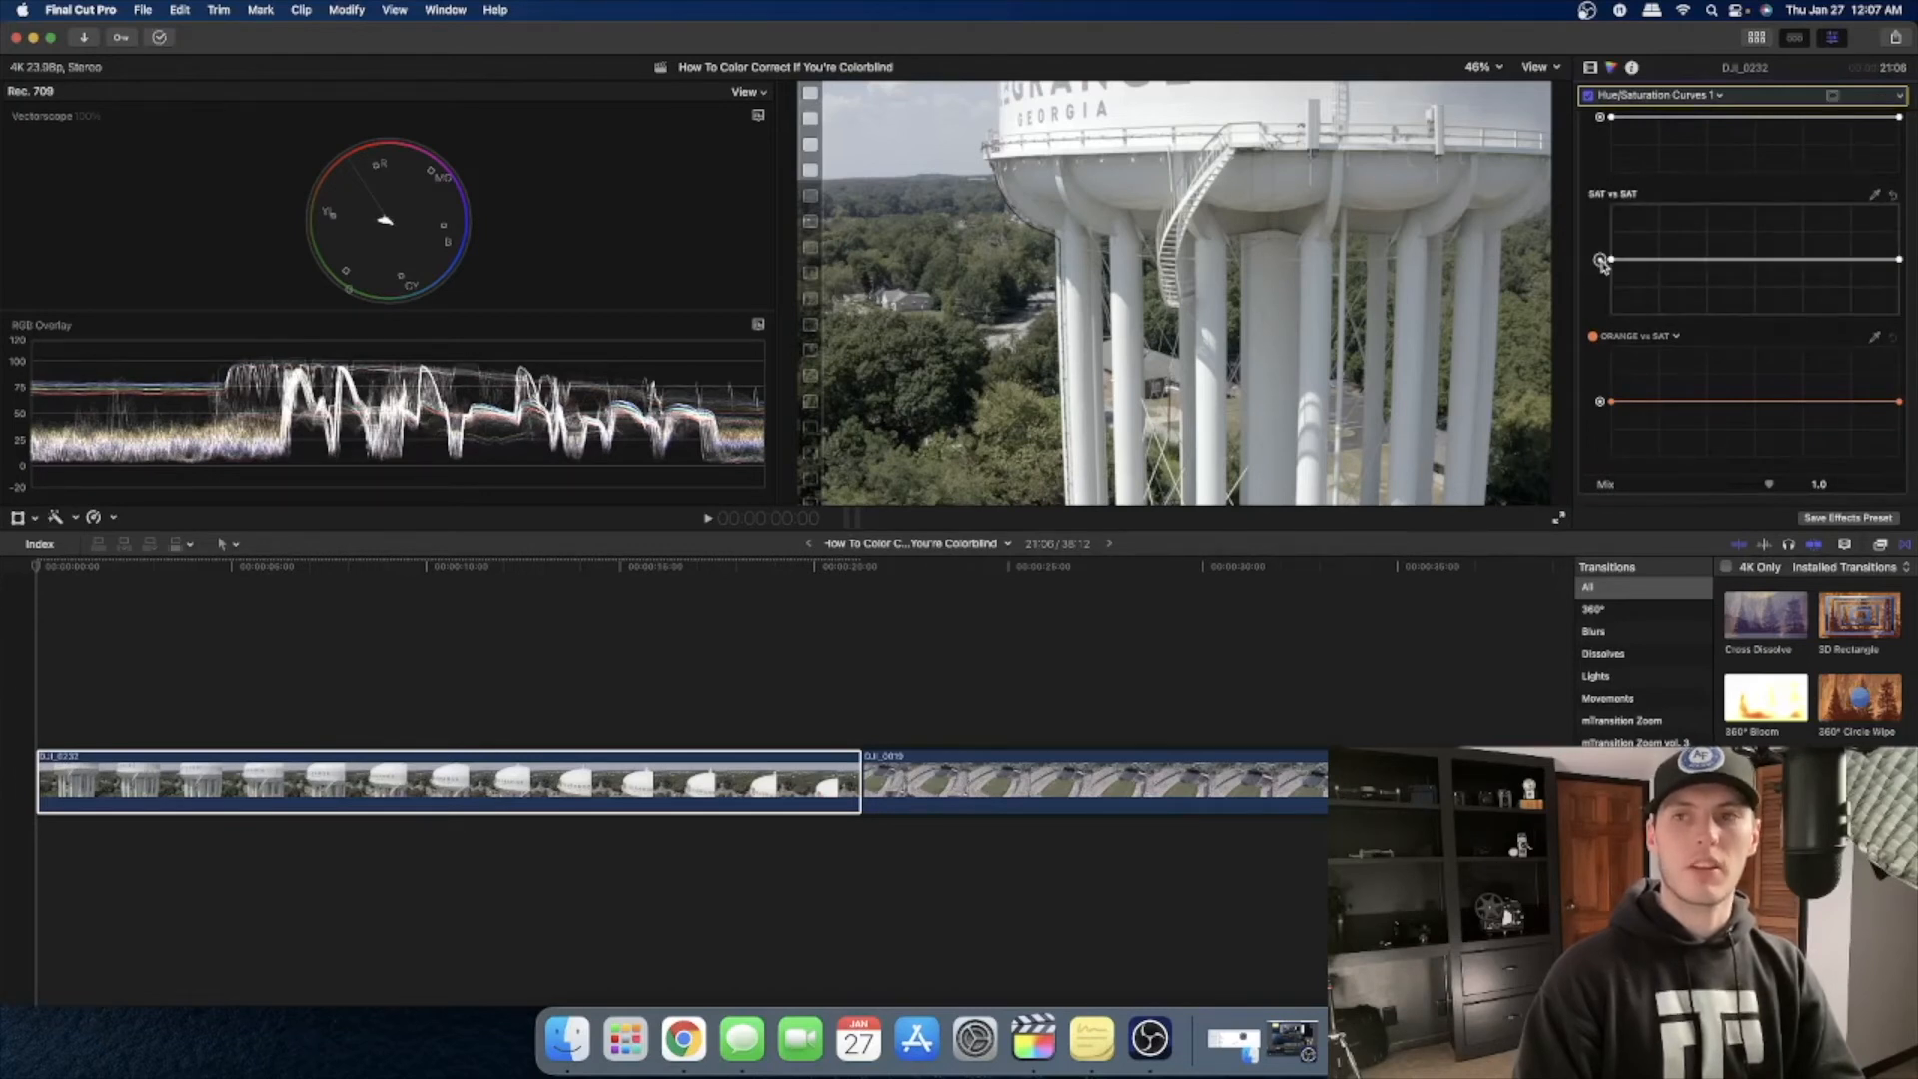
pyautogui.moveTo(1601, 262)
pyautogui.mouseDown()
pyautogui.moveTo(1602, 213)
pyautogui.moveTo(1604, 245)
pyautogui.mouseUp()
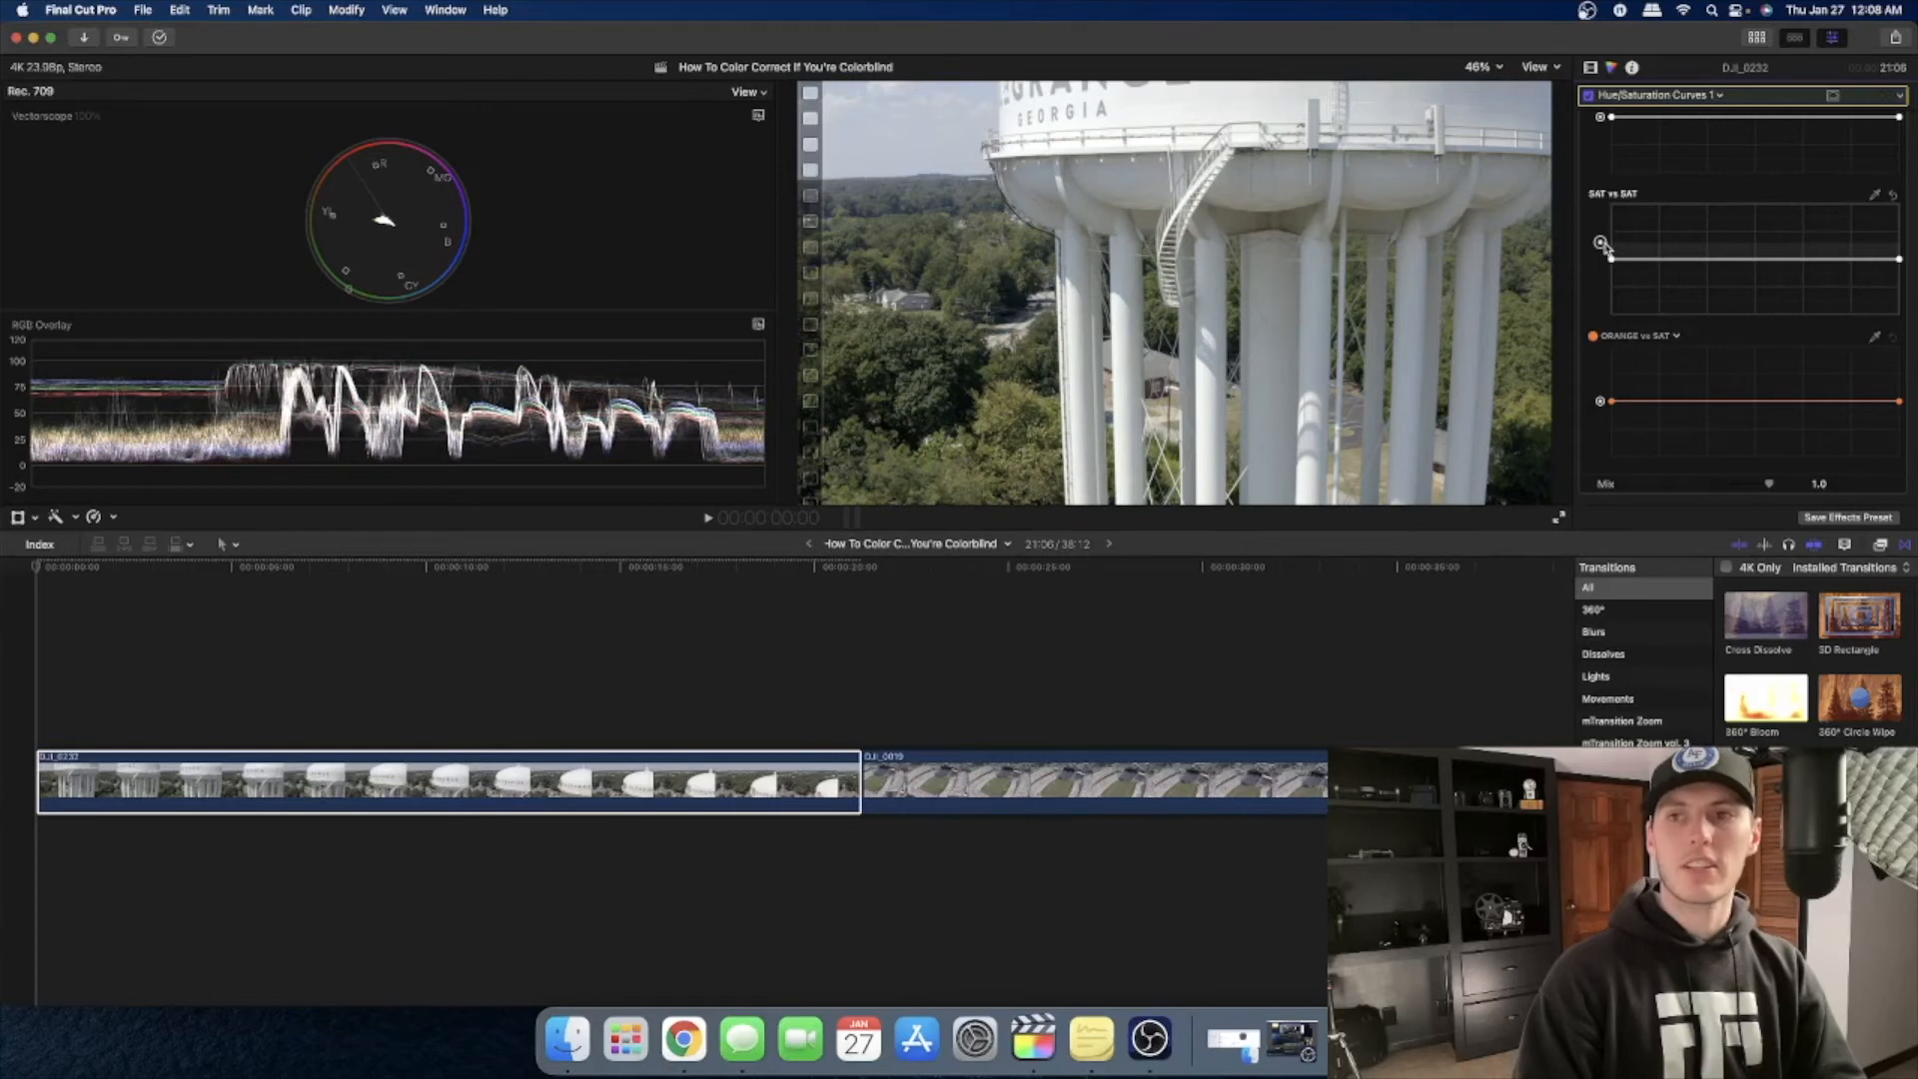
# Step: Add three control points along the high-saturation half of the SAT vs SAT curve and fine-tune the curve's overall level
pyautogui.scroll(-1, 1671, 290)
pyautogui.click(1755, 259)
pyautogui.click(1802, 259)
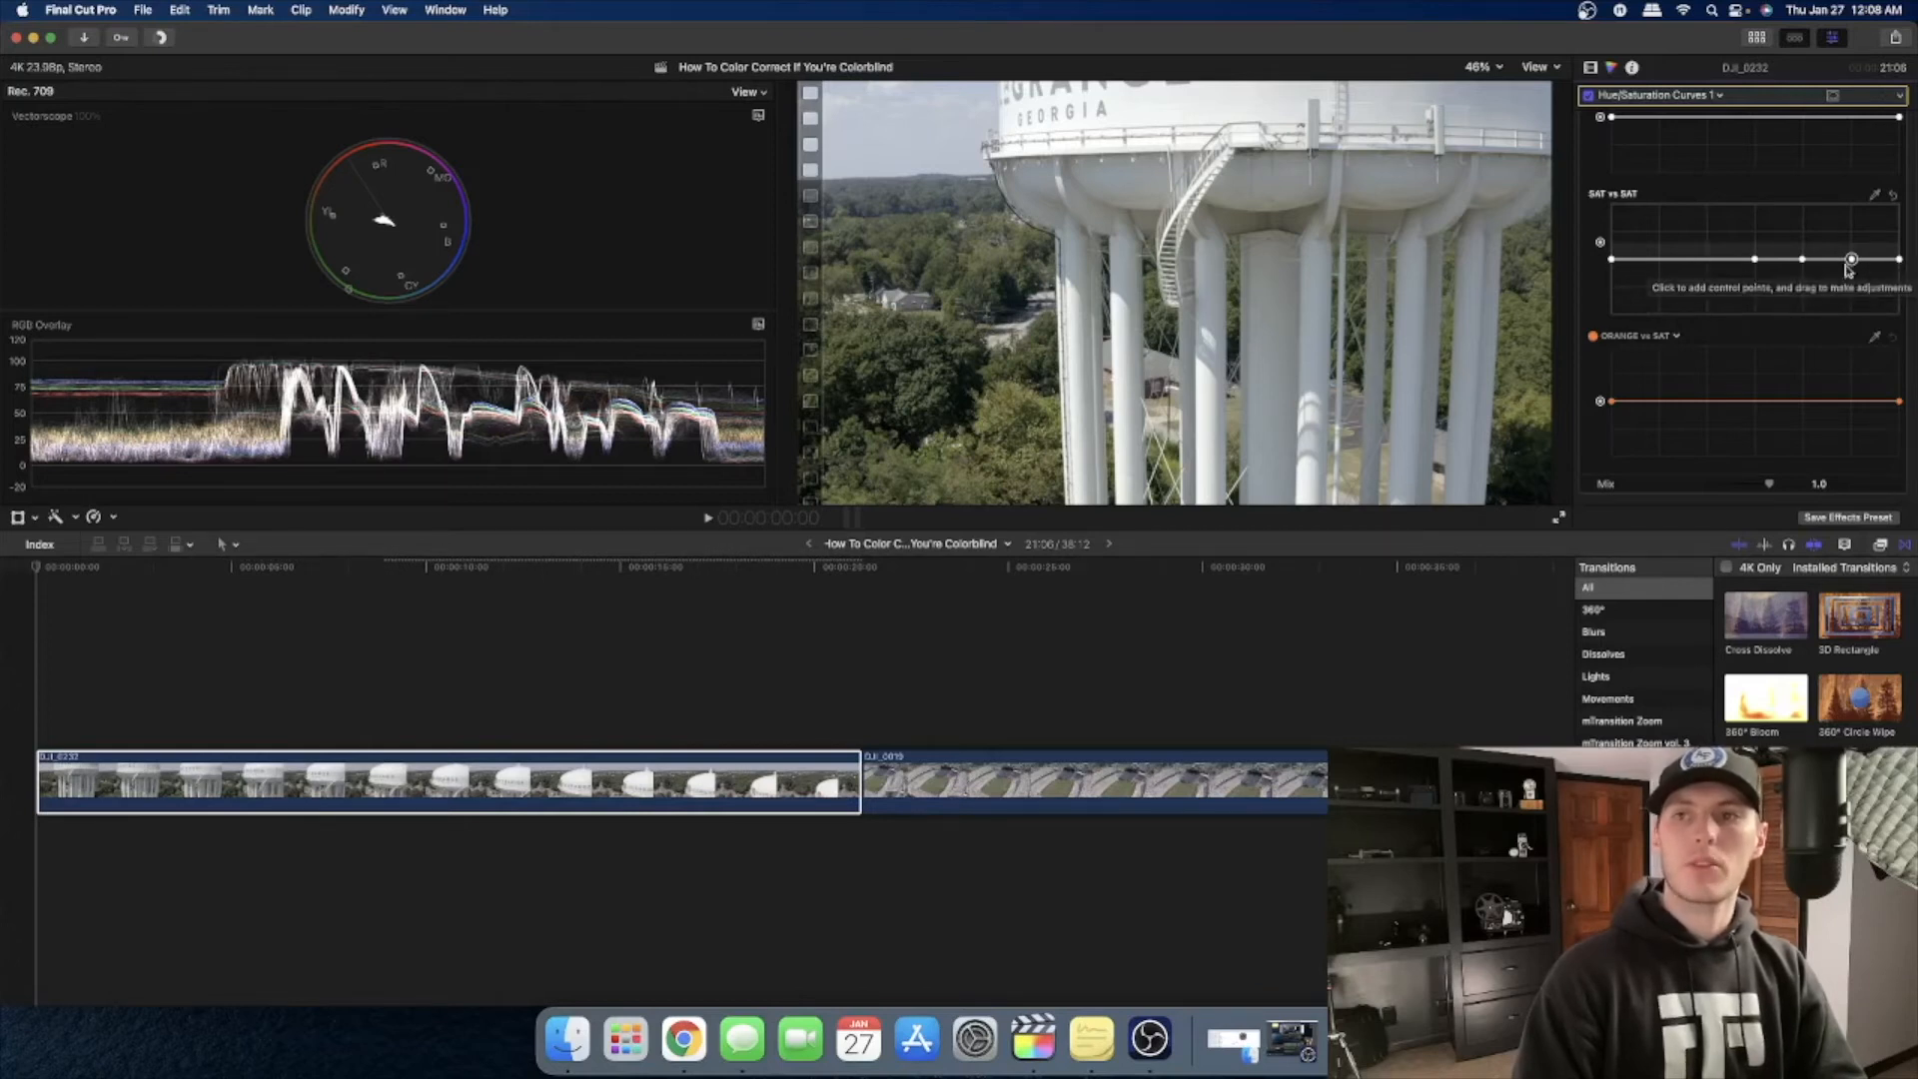
pyautogui.click(1599, 240)
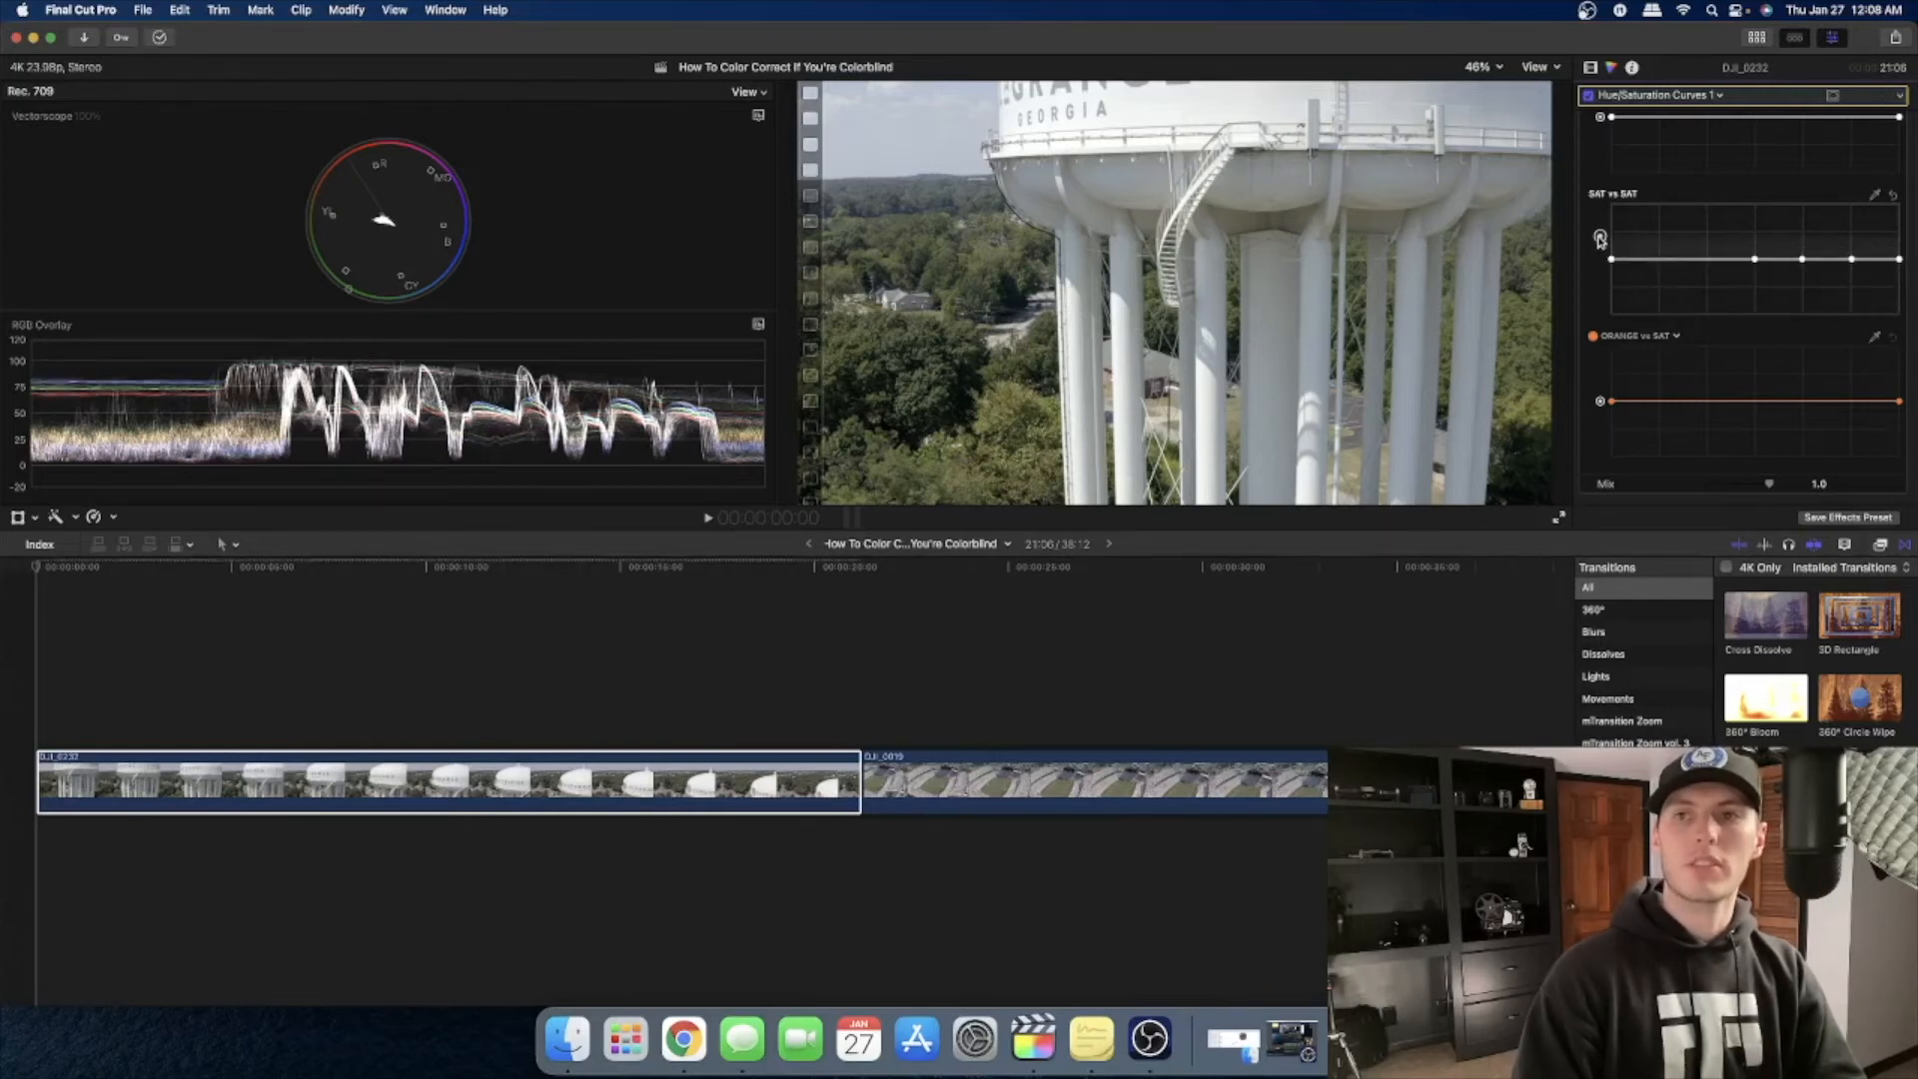
pyautogui.moveTo(1600, 236); pyautogui.dragTo(1601, 246)
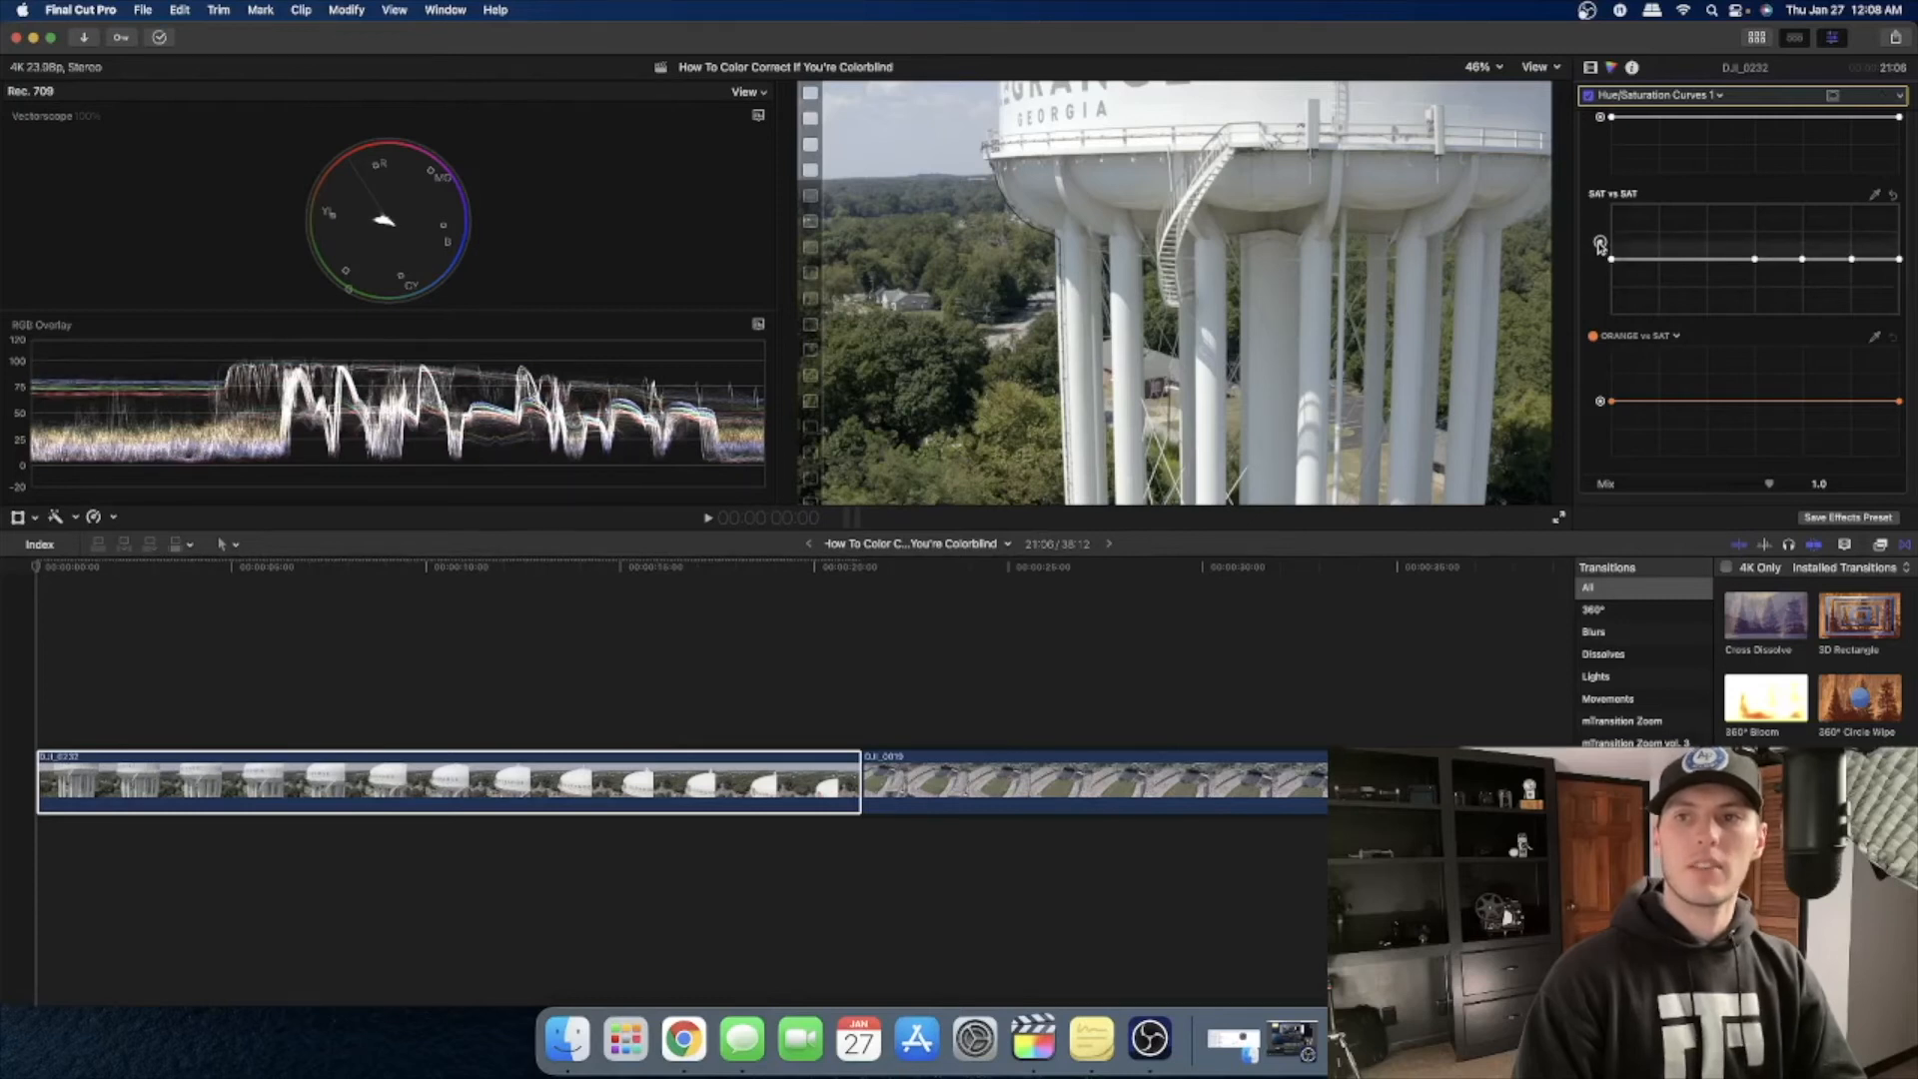
# Step: Pull the high-saturation end of the SAT vs SAT curve down slightly, keeping the midpoint in place
pyautogui.scroll(2, 1650, 260)
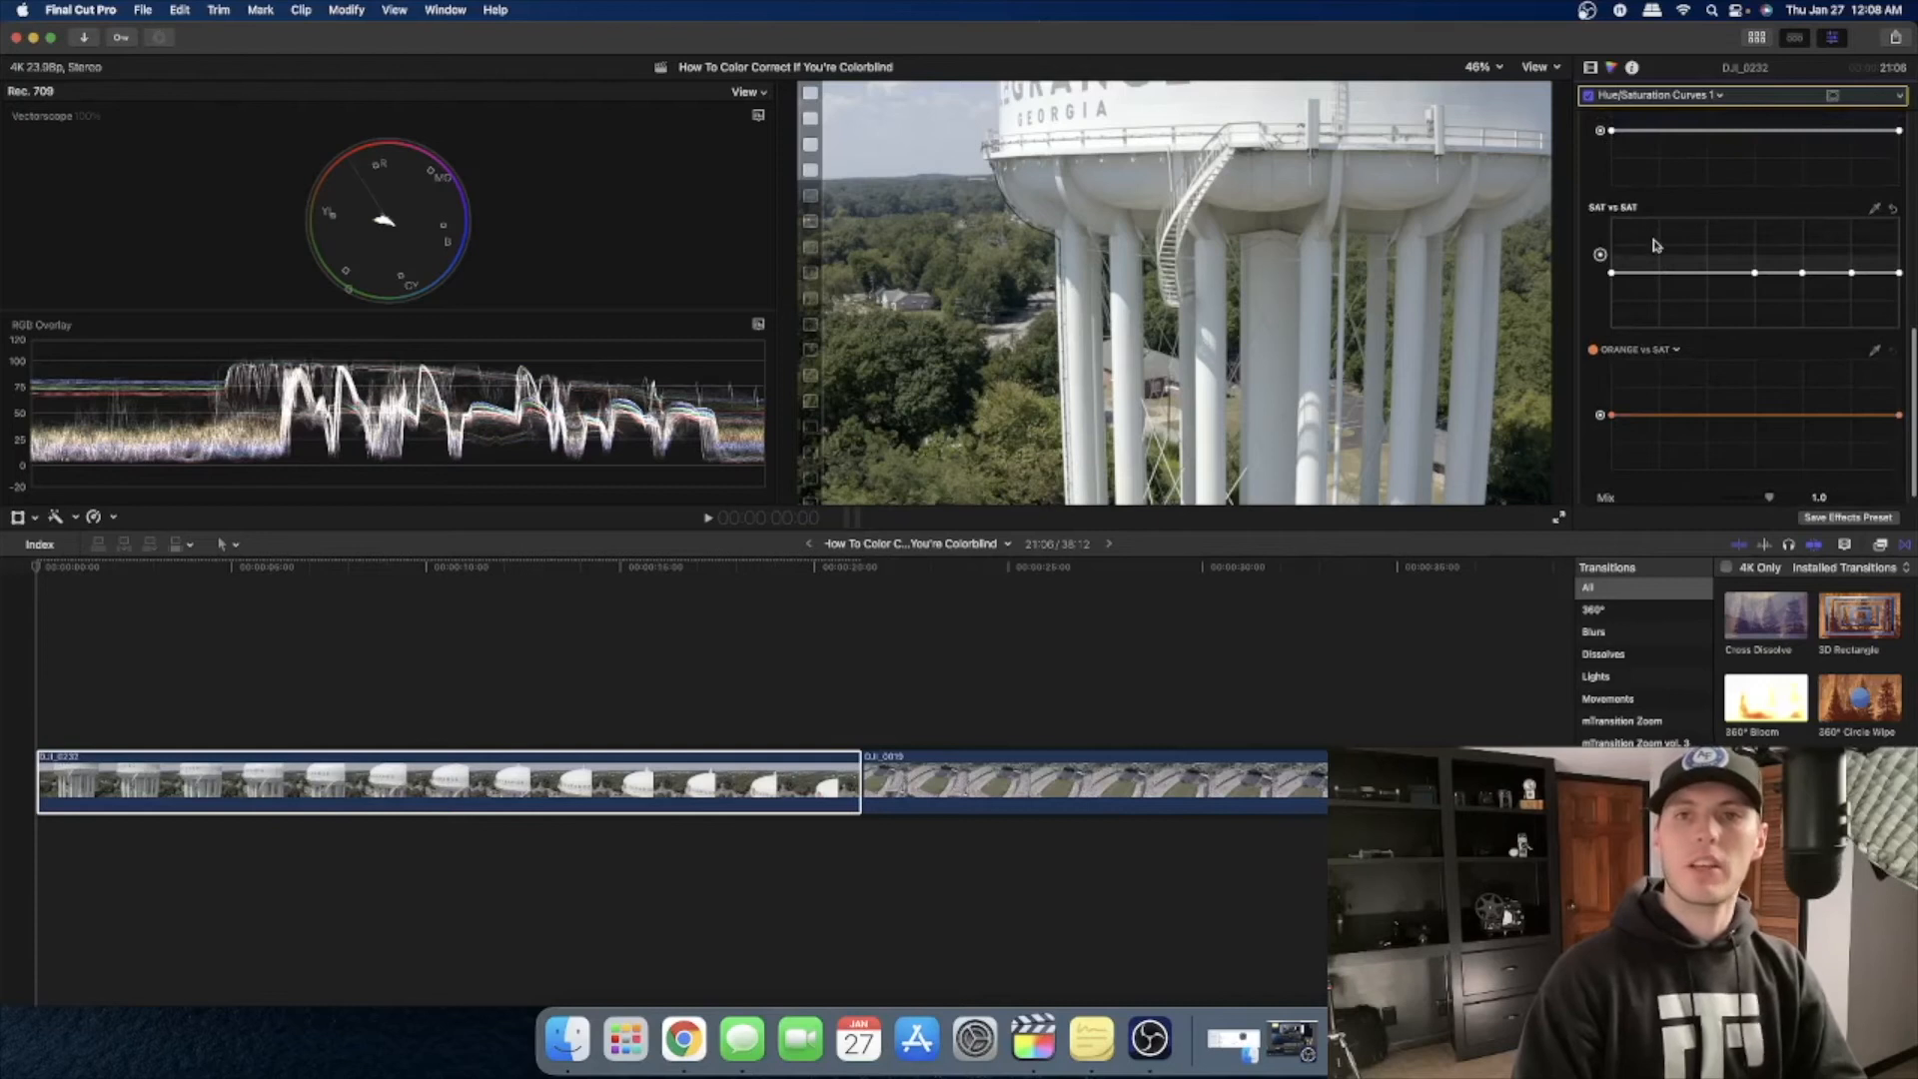
pyautogui.moveTo(1899, 273); pyautogui.dragTo(1803, 281)
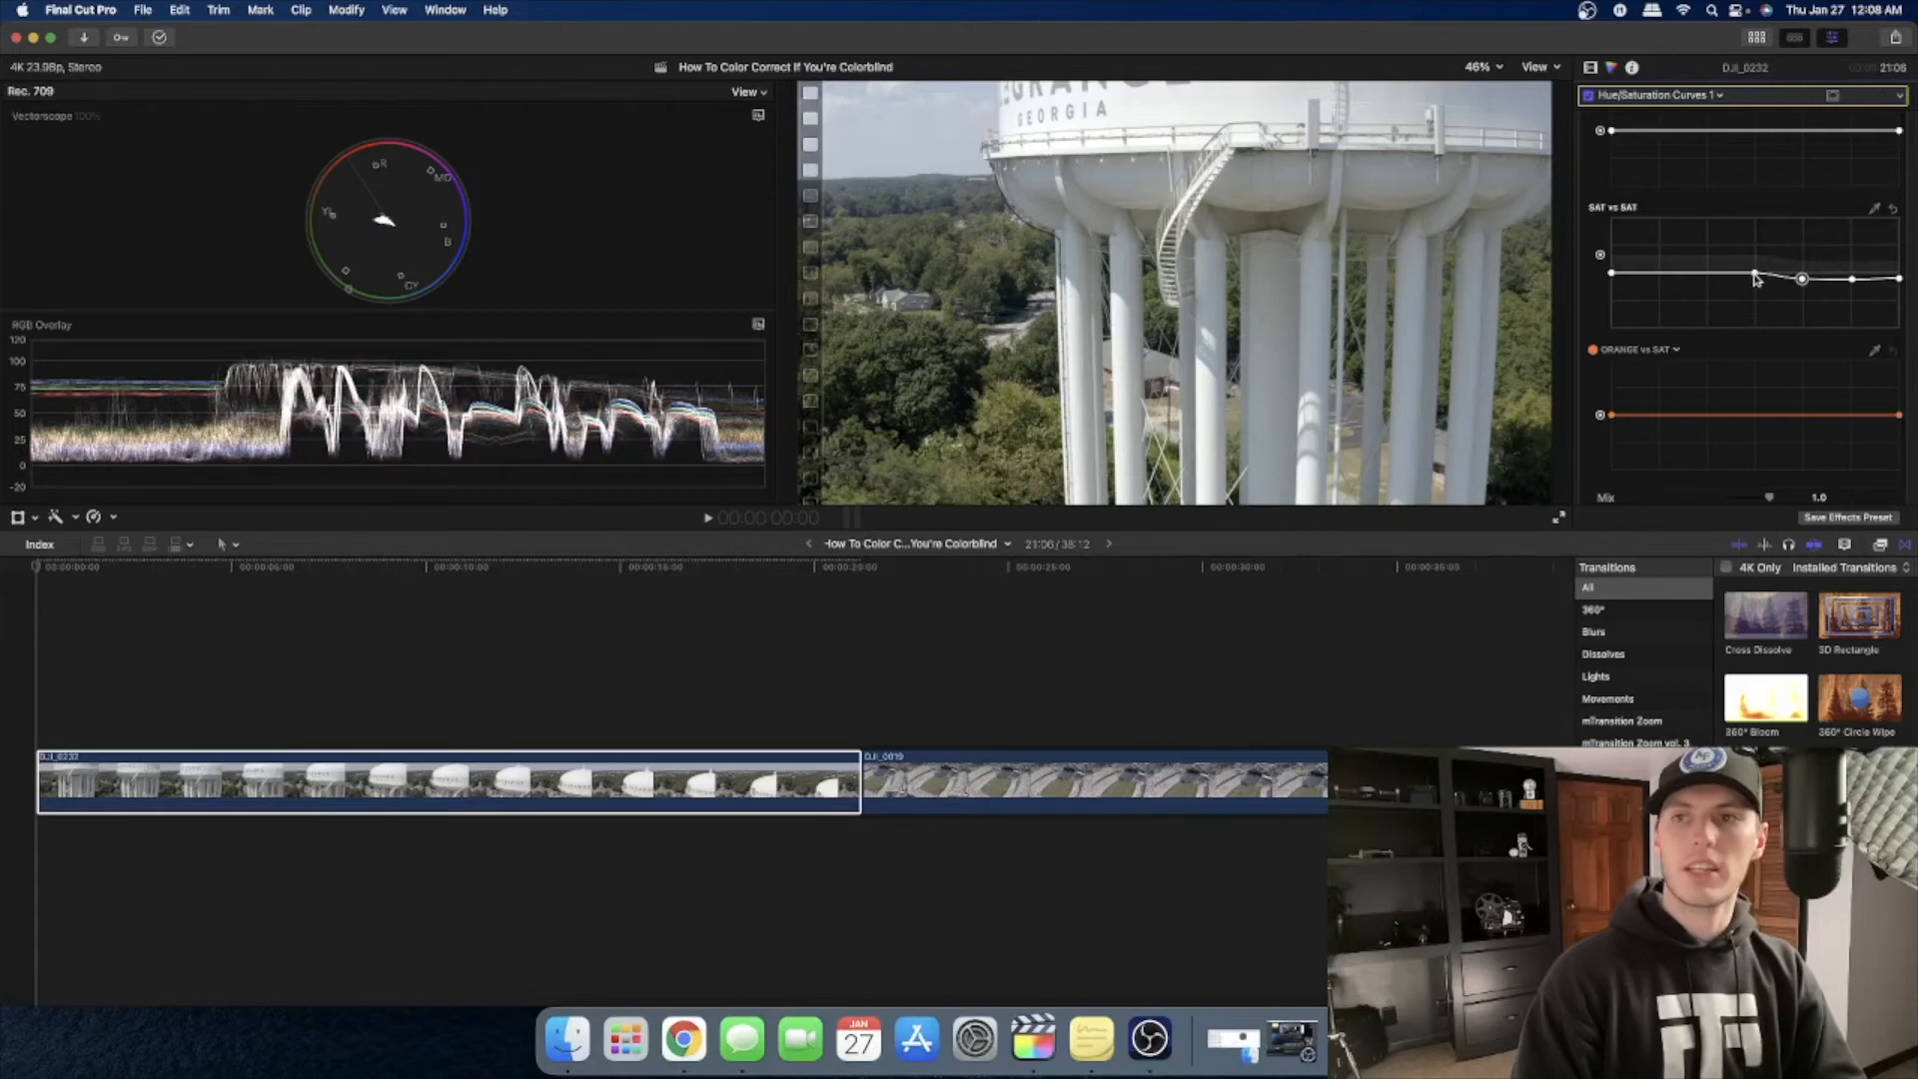
pyautogui.click(1899, 281)
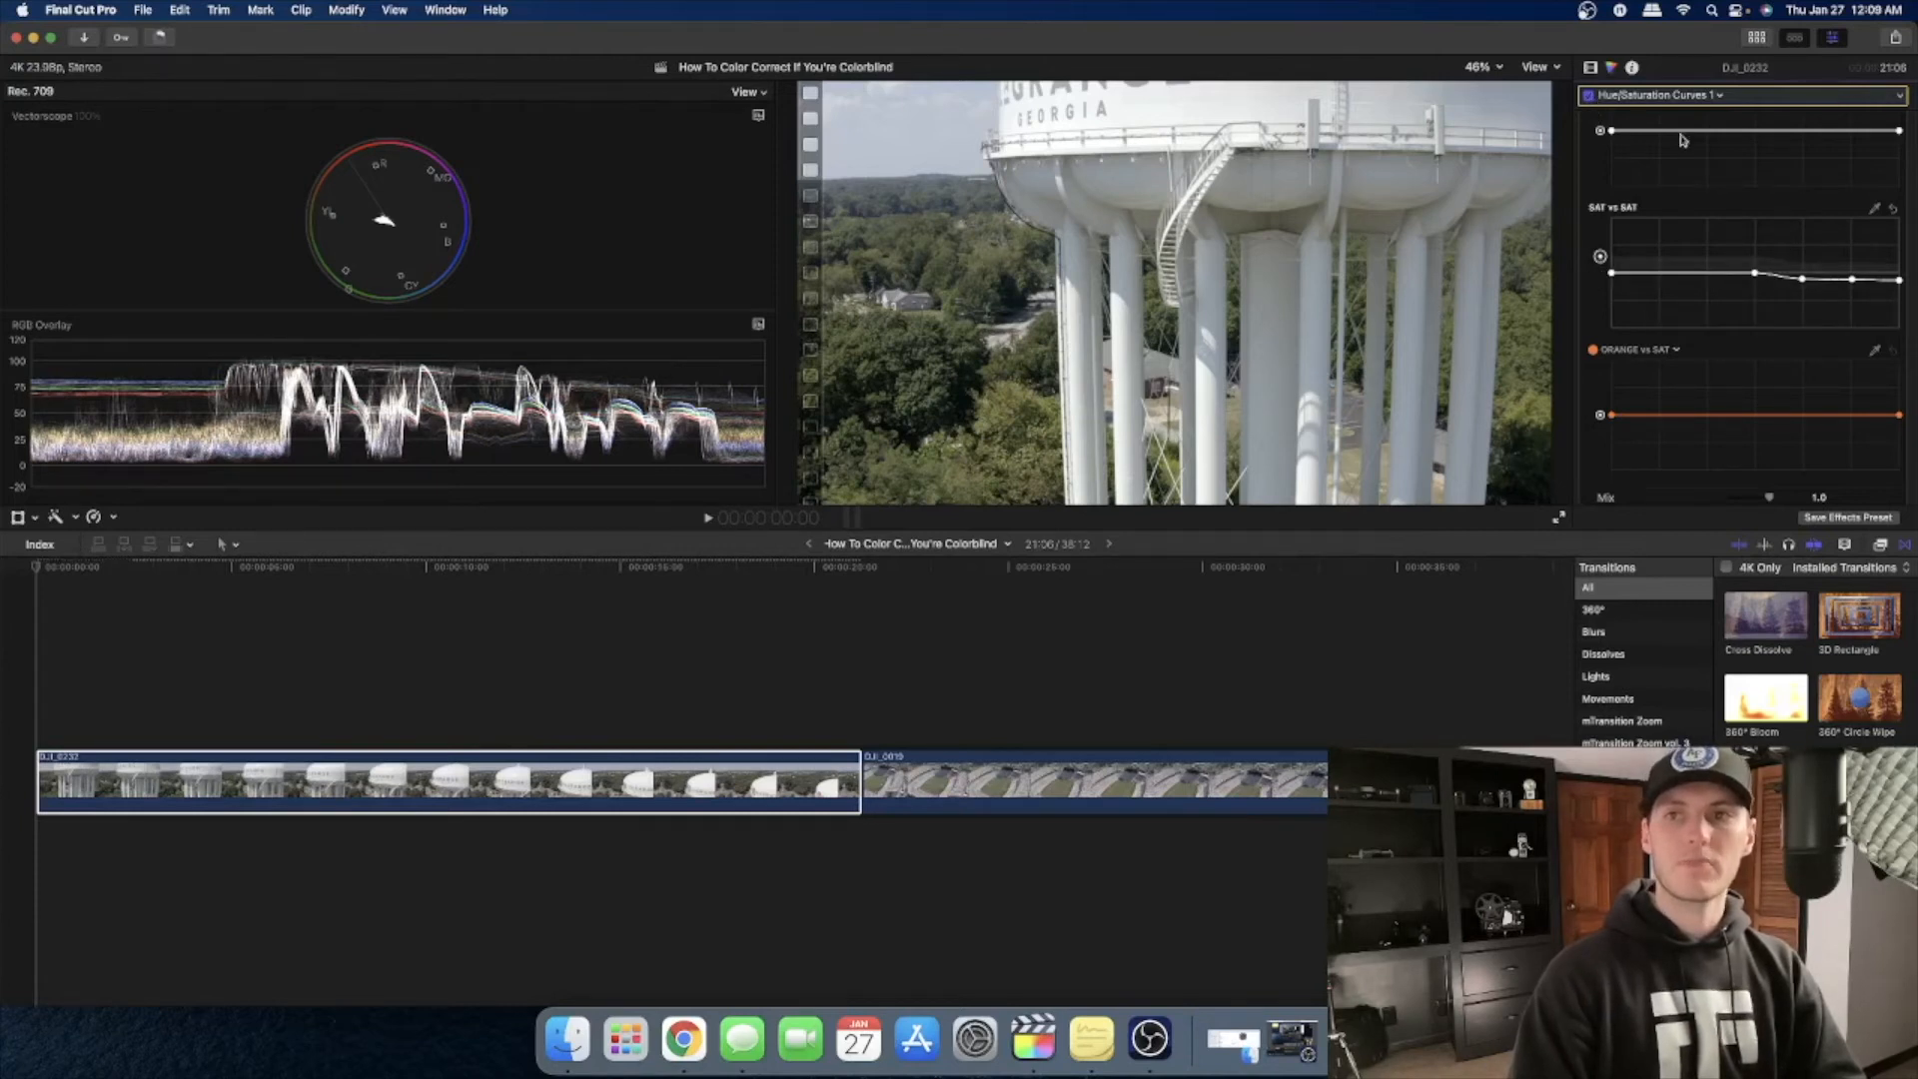
# Step: Compare the water tower clip with all its effects disabled and enabled, leaving both color corrections on
pyautogui.scroll(10, 1678, 200)
pyautogui.click(1590, 68)
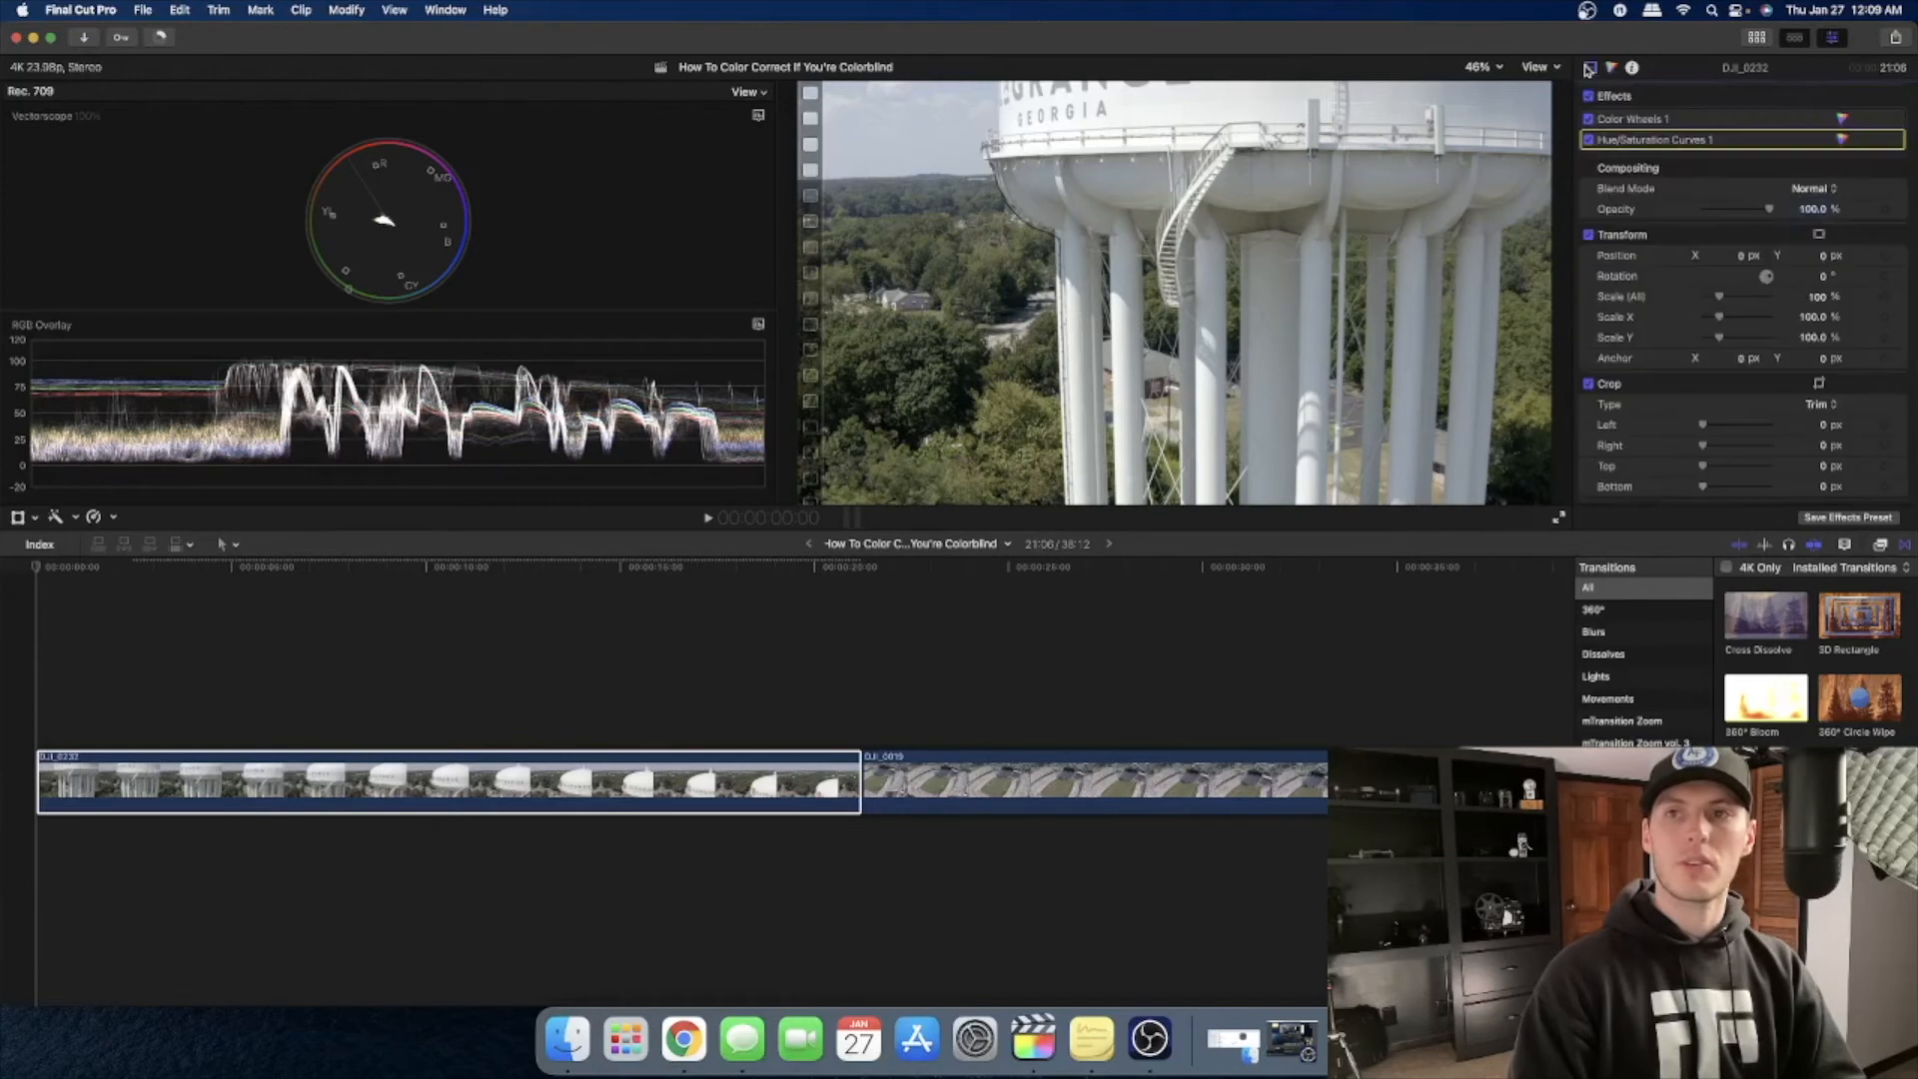
pyautogui.click(1590, 98)
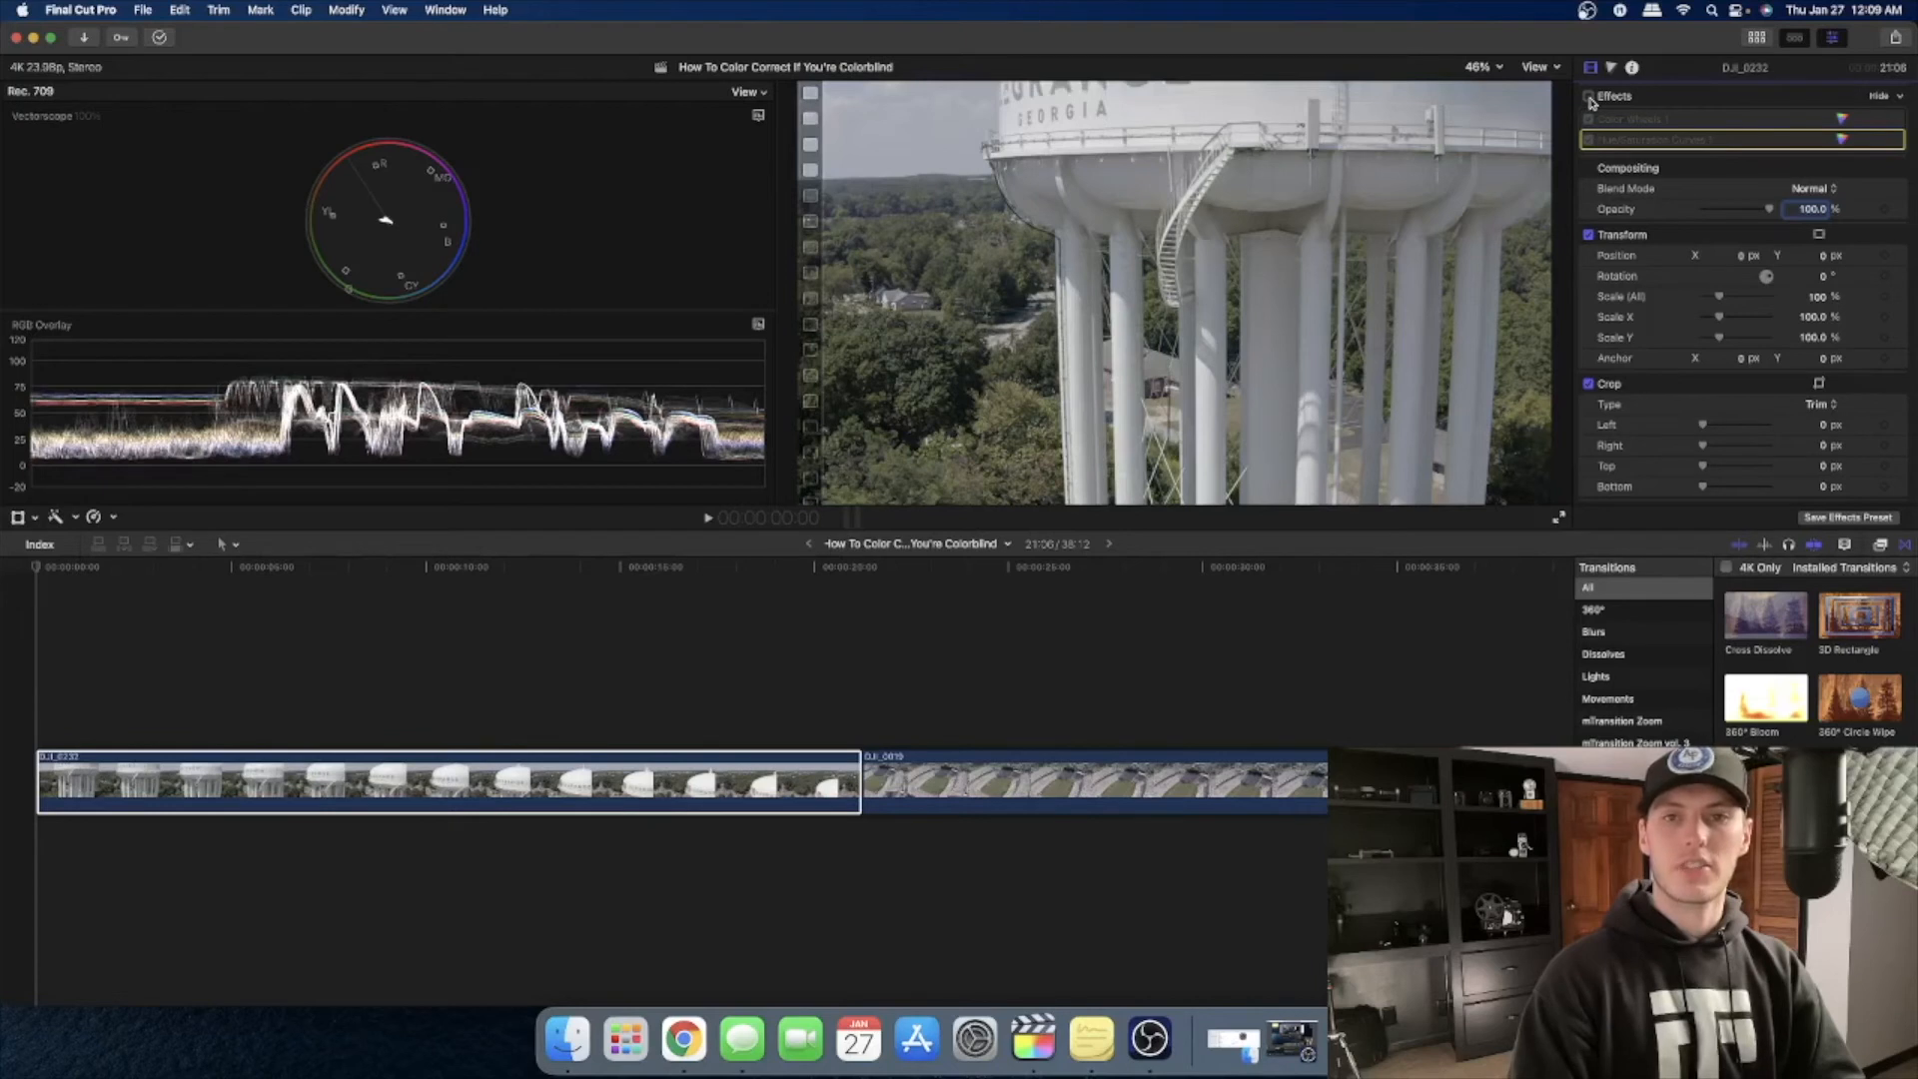
pyautogui.click(1591, 98)
pyautogui.click(1590, 98)
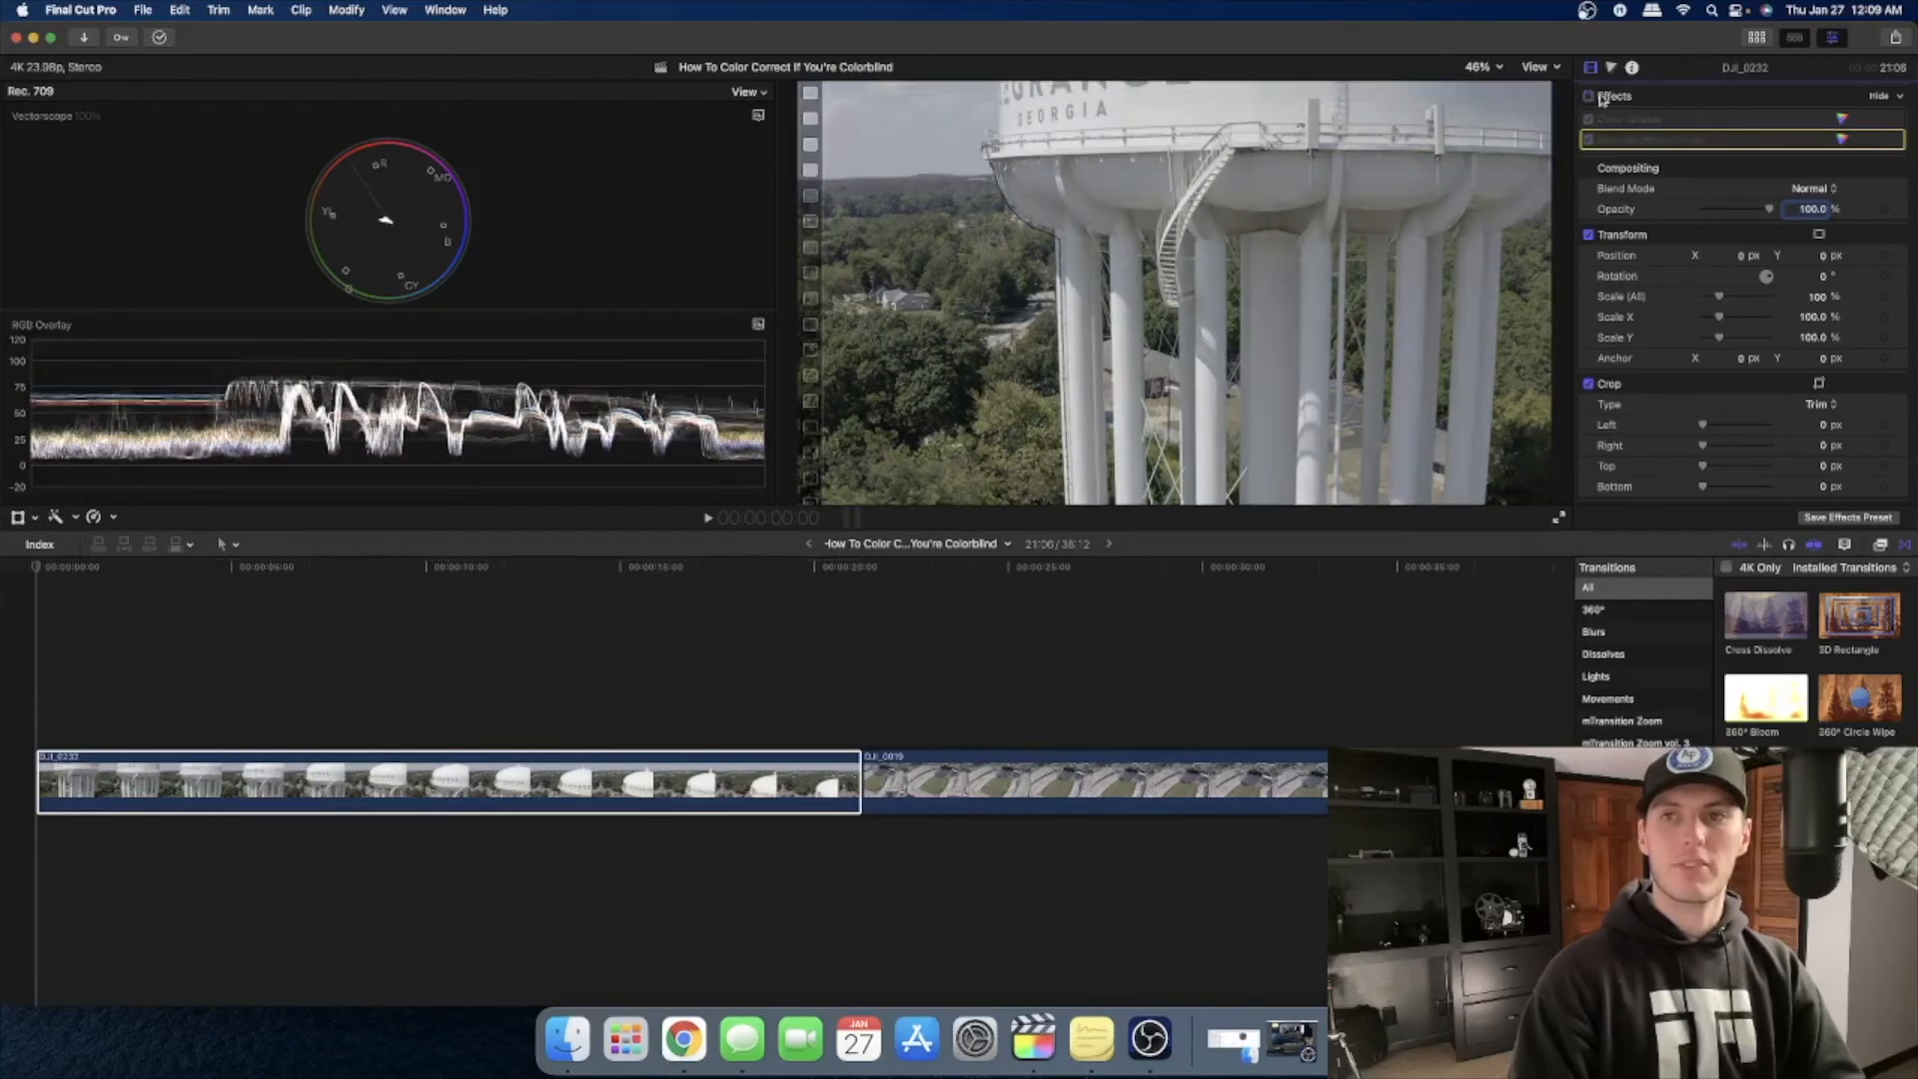
pyautogui.click(1590, 98)
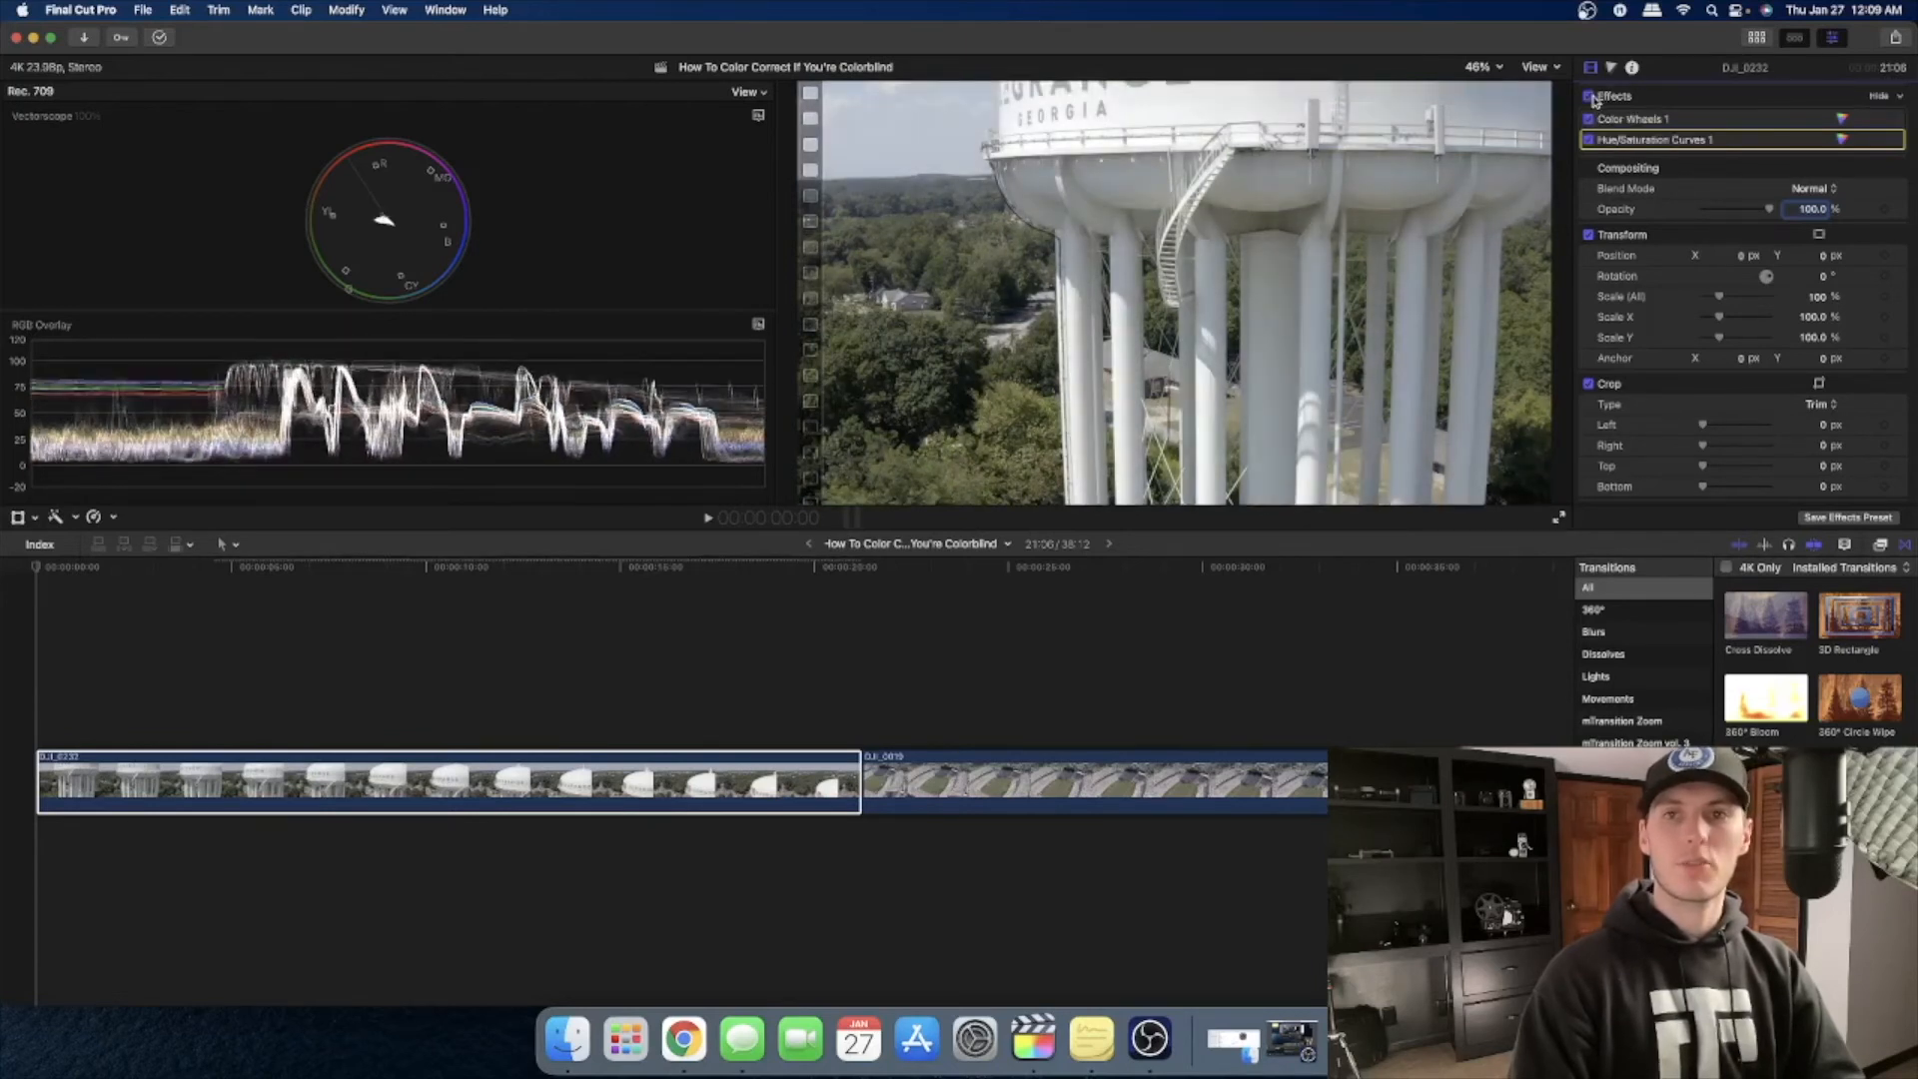
pyautogui.click(1590, 98)
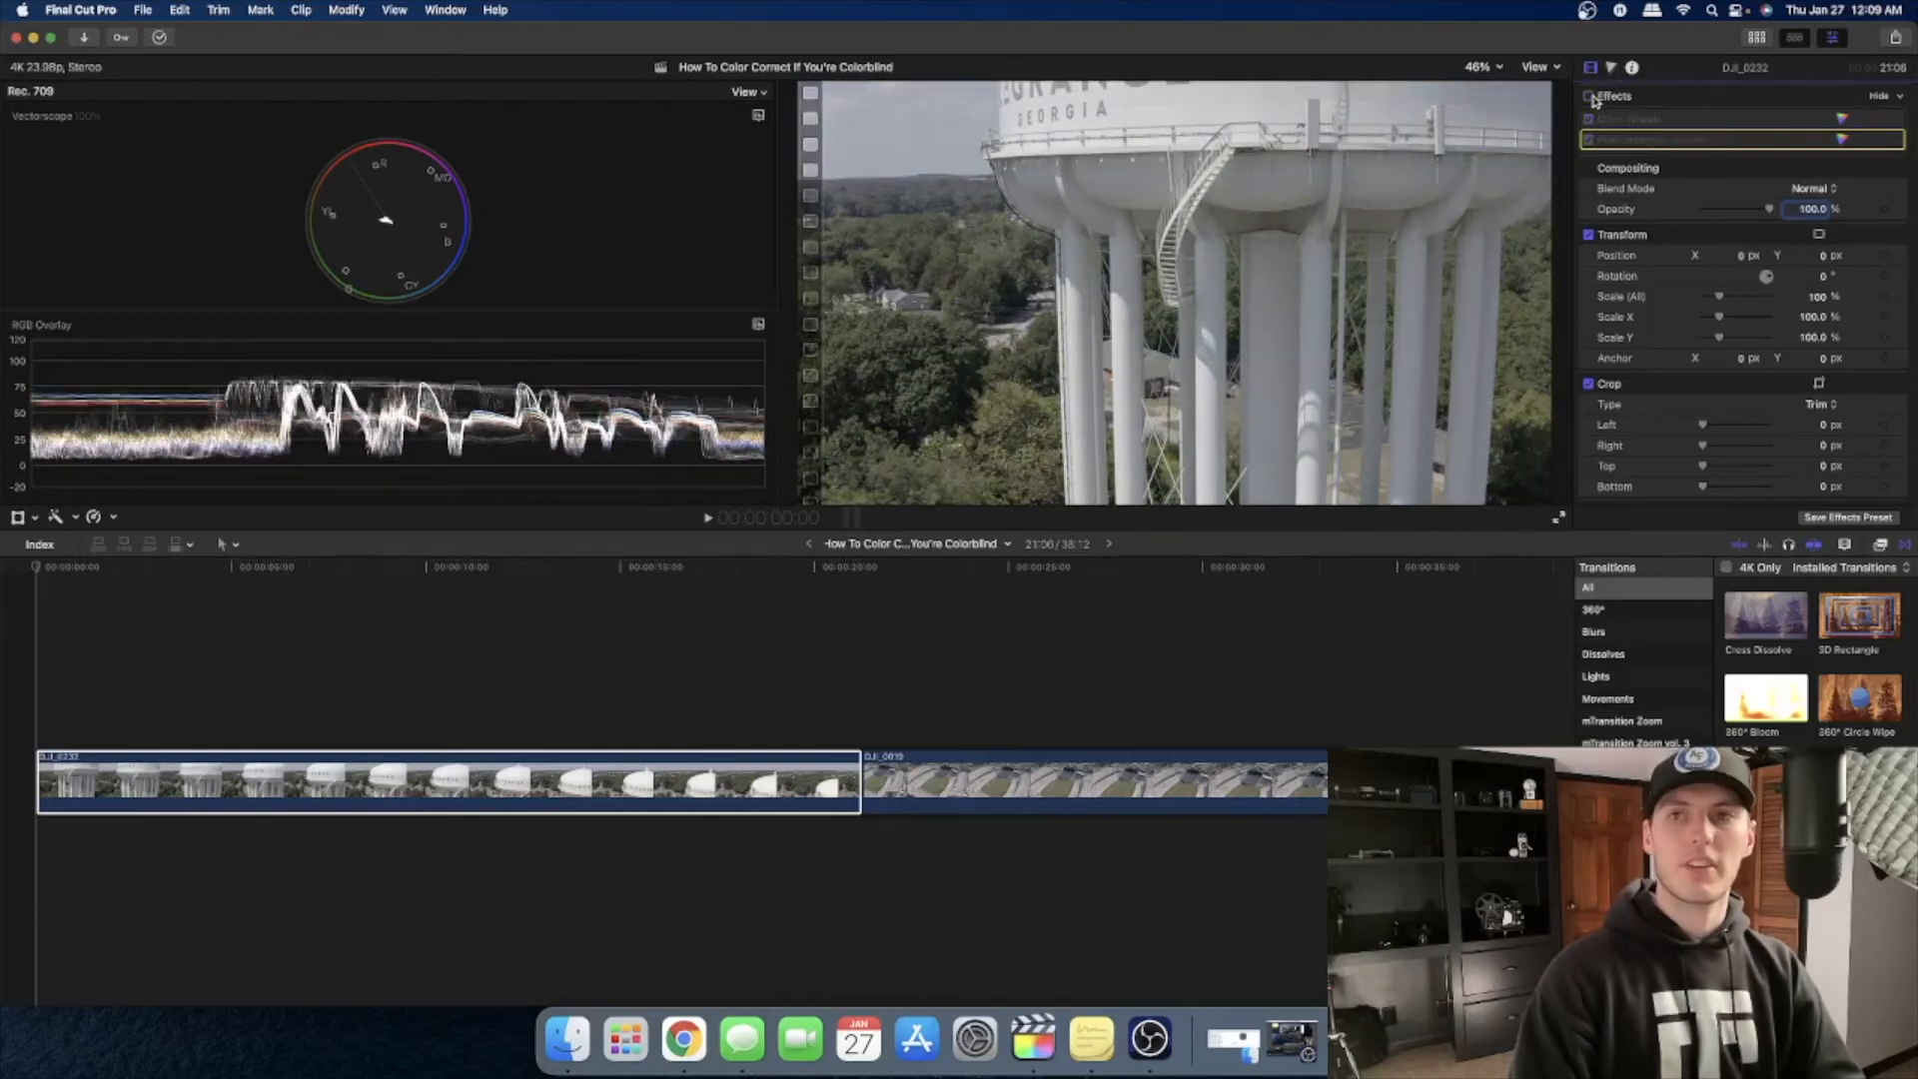
pyautogui.click(1591, 98)
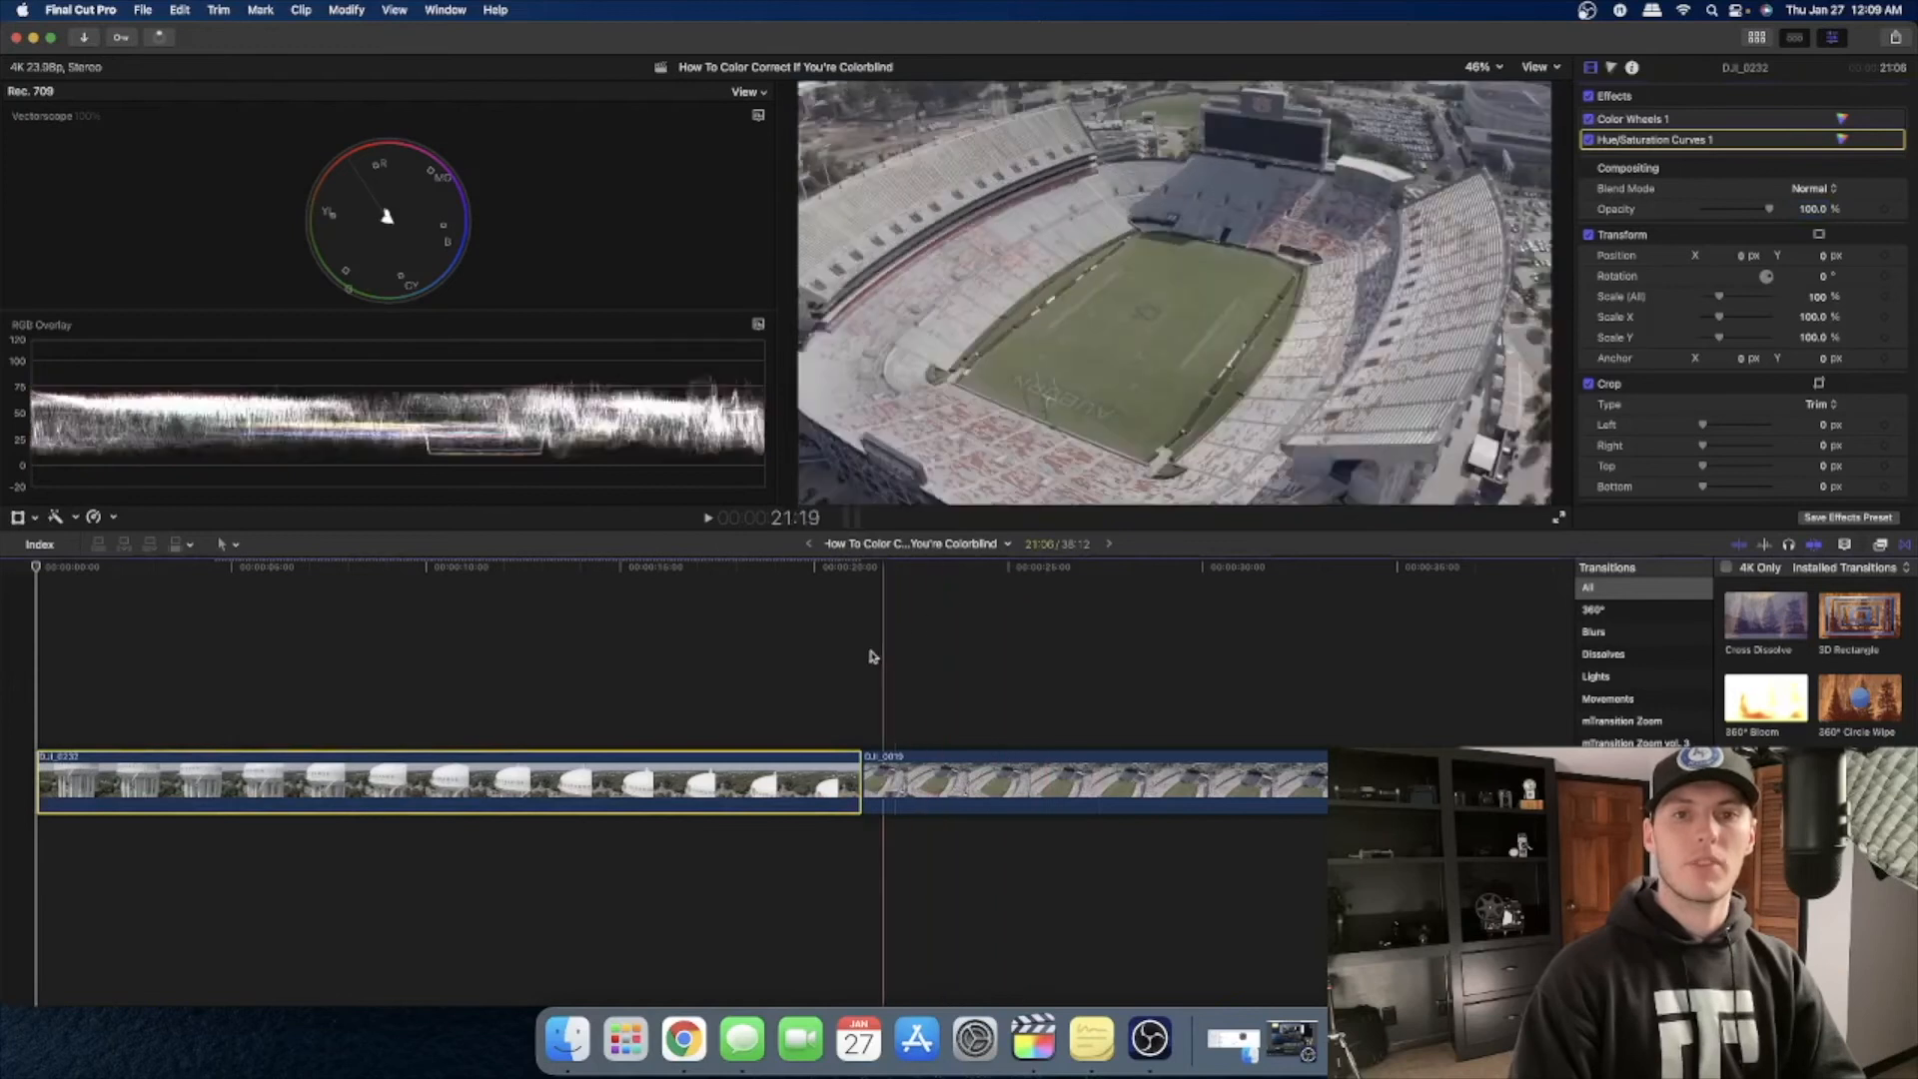
# Step: Add a Color Wheels correction to the stadium clip DJI_0019
pyautogui.click(1105, 707)
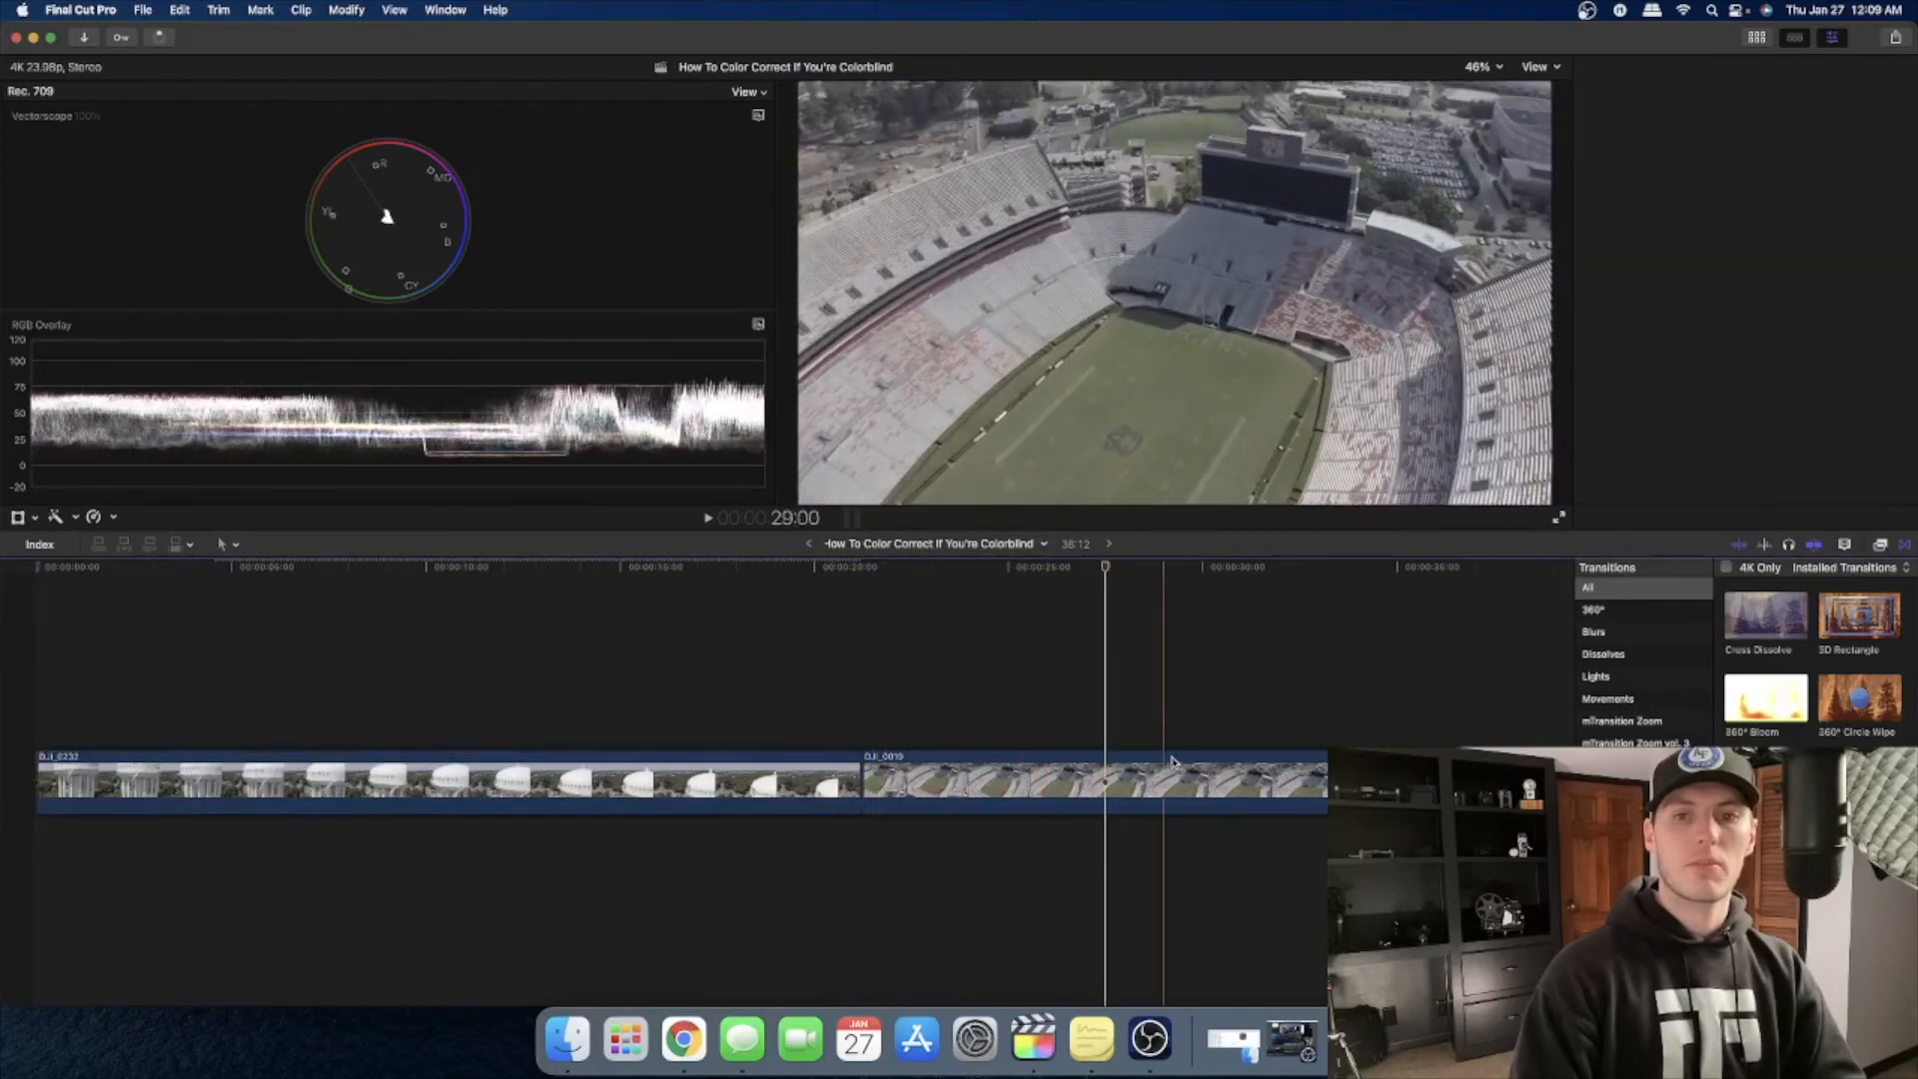
pyautogui.click(1169, 777)
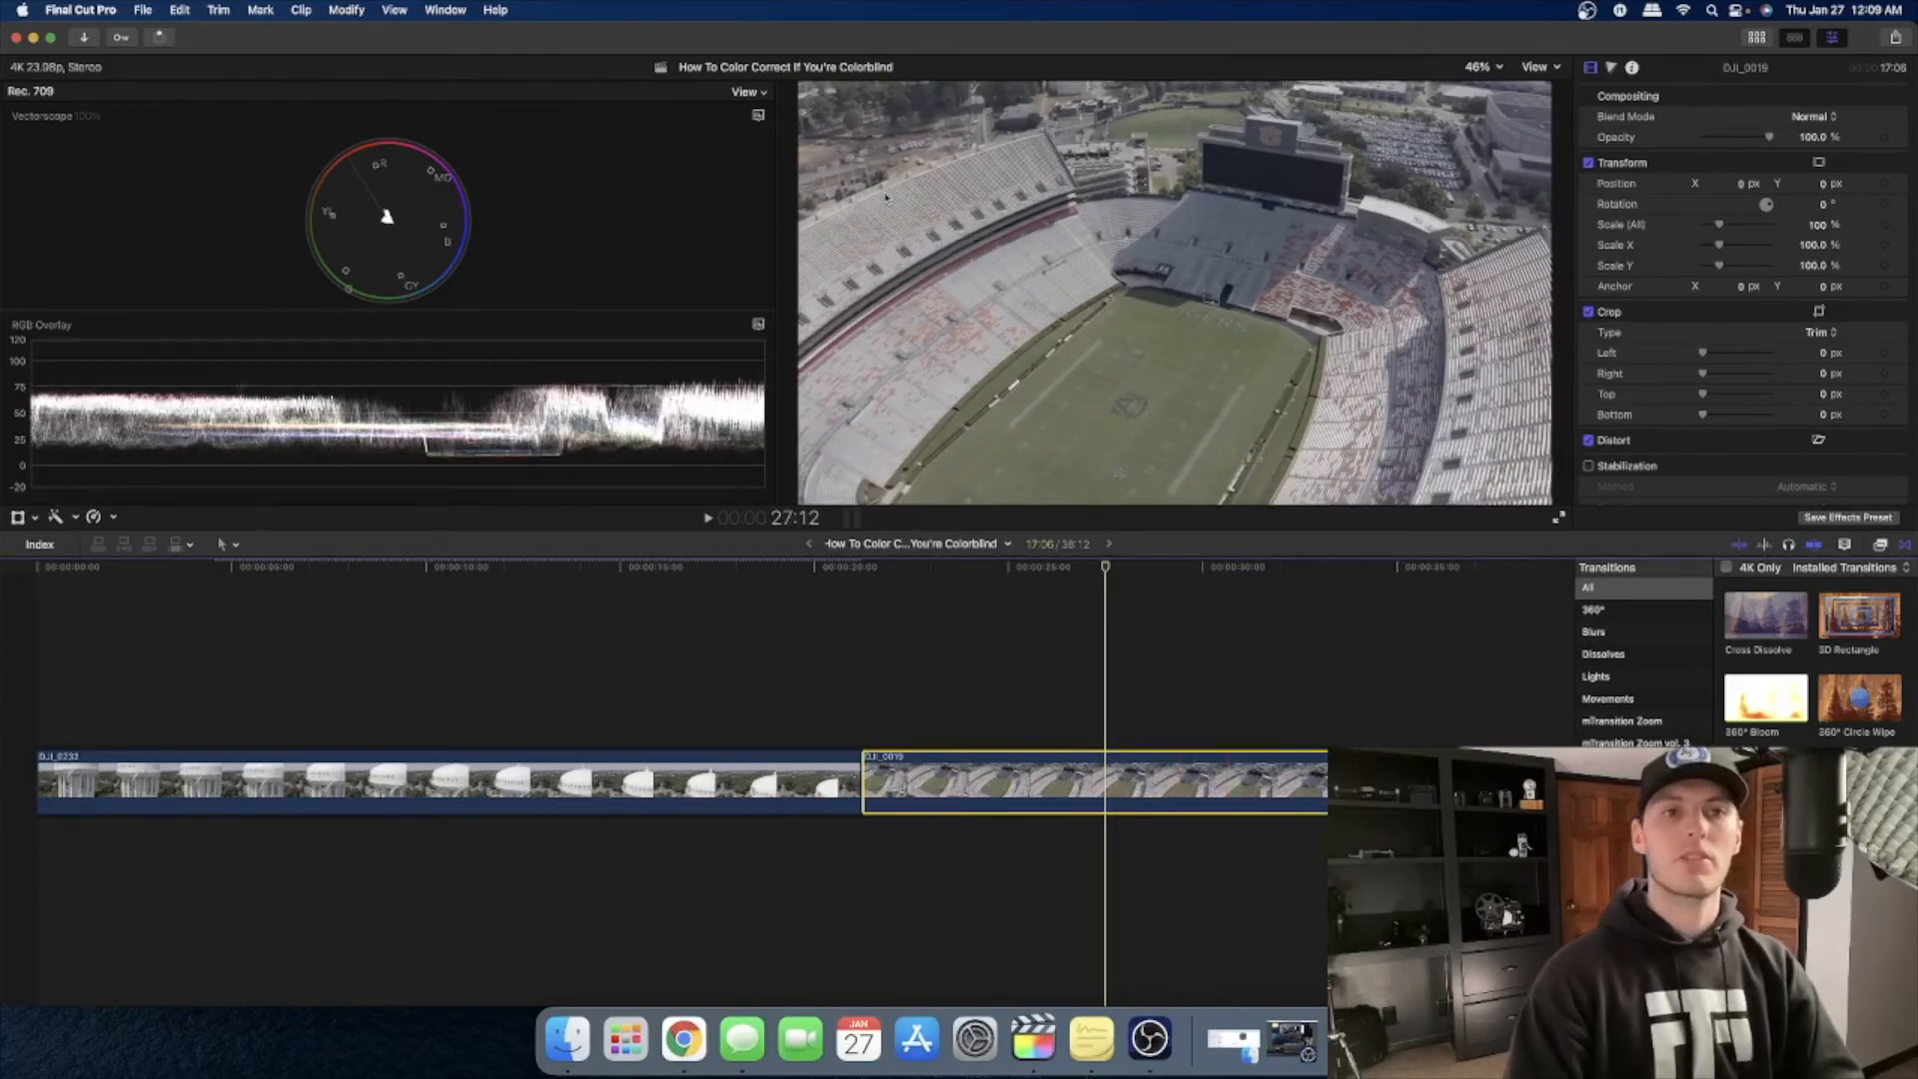
pyautogui.click(1609, 70)
pyautogui.click(1677, 96)
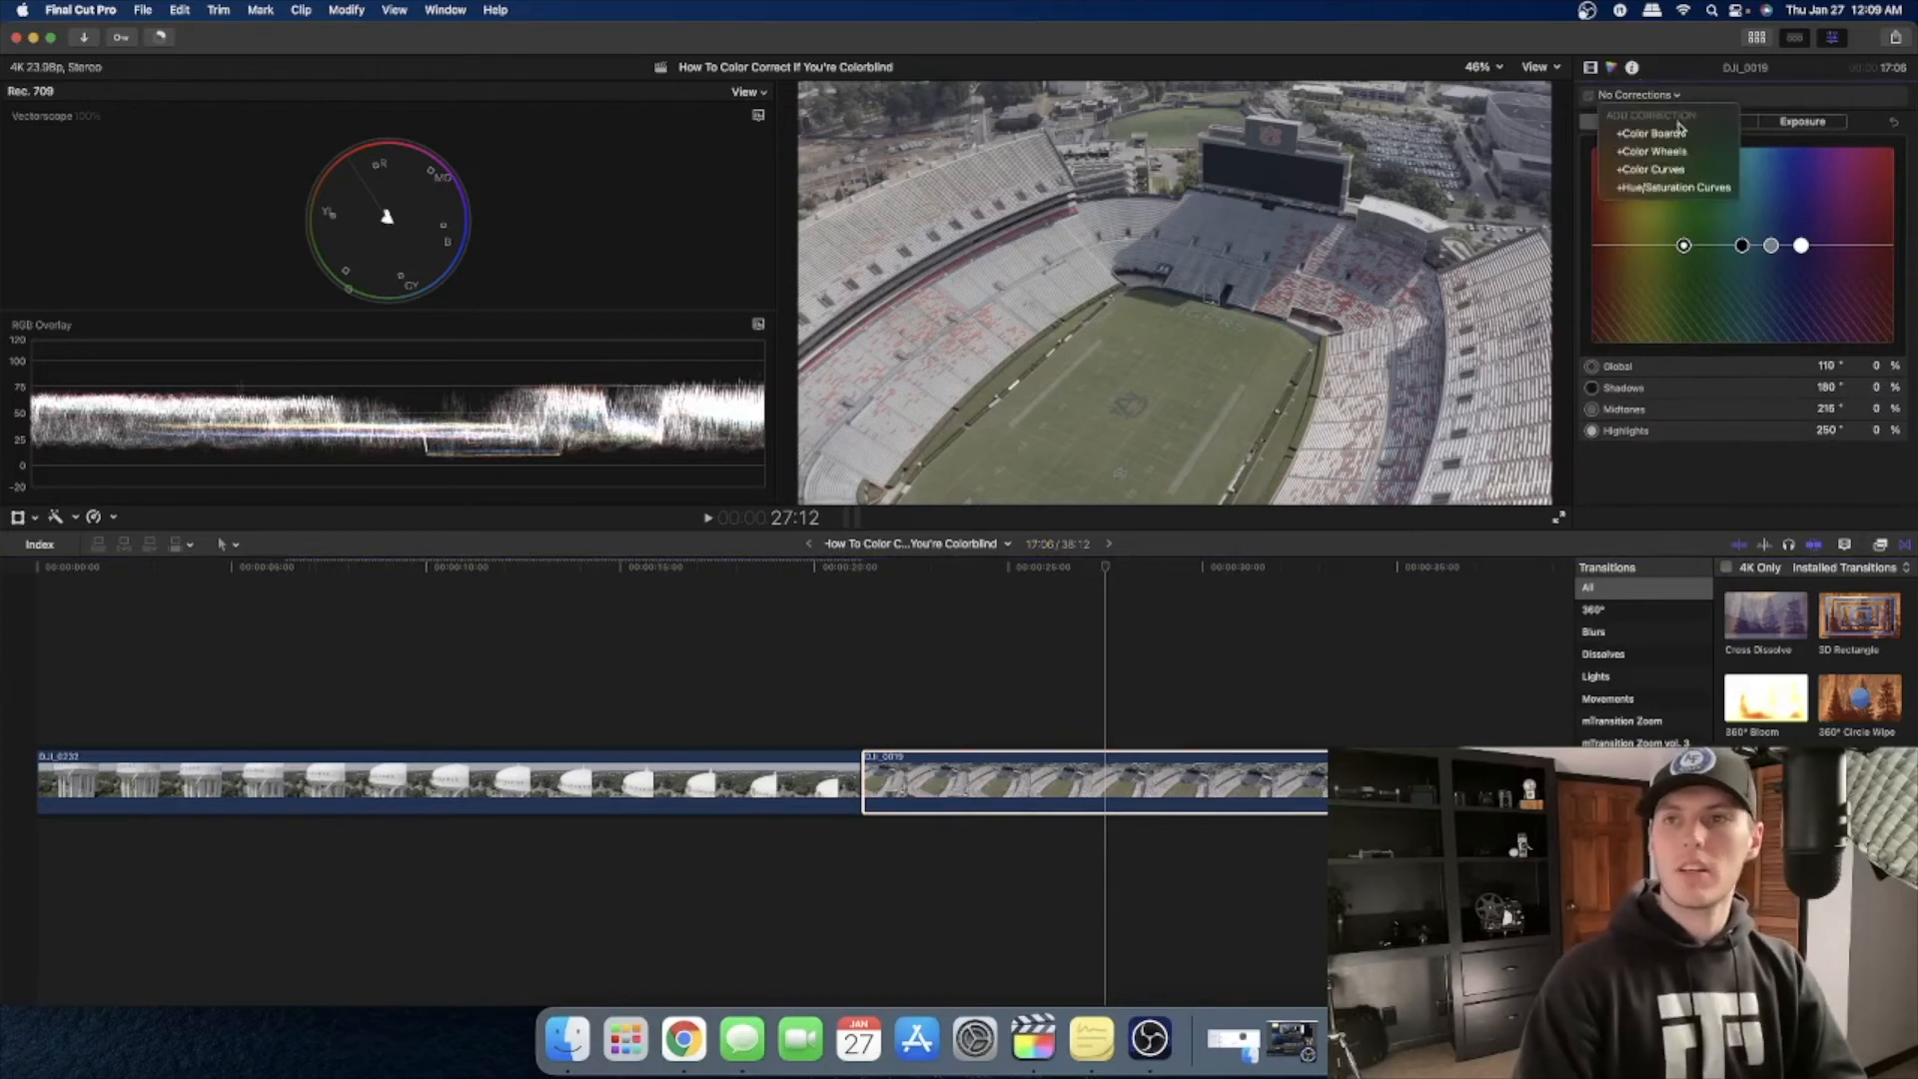
pyautogui.click(1681, 153)
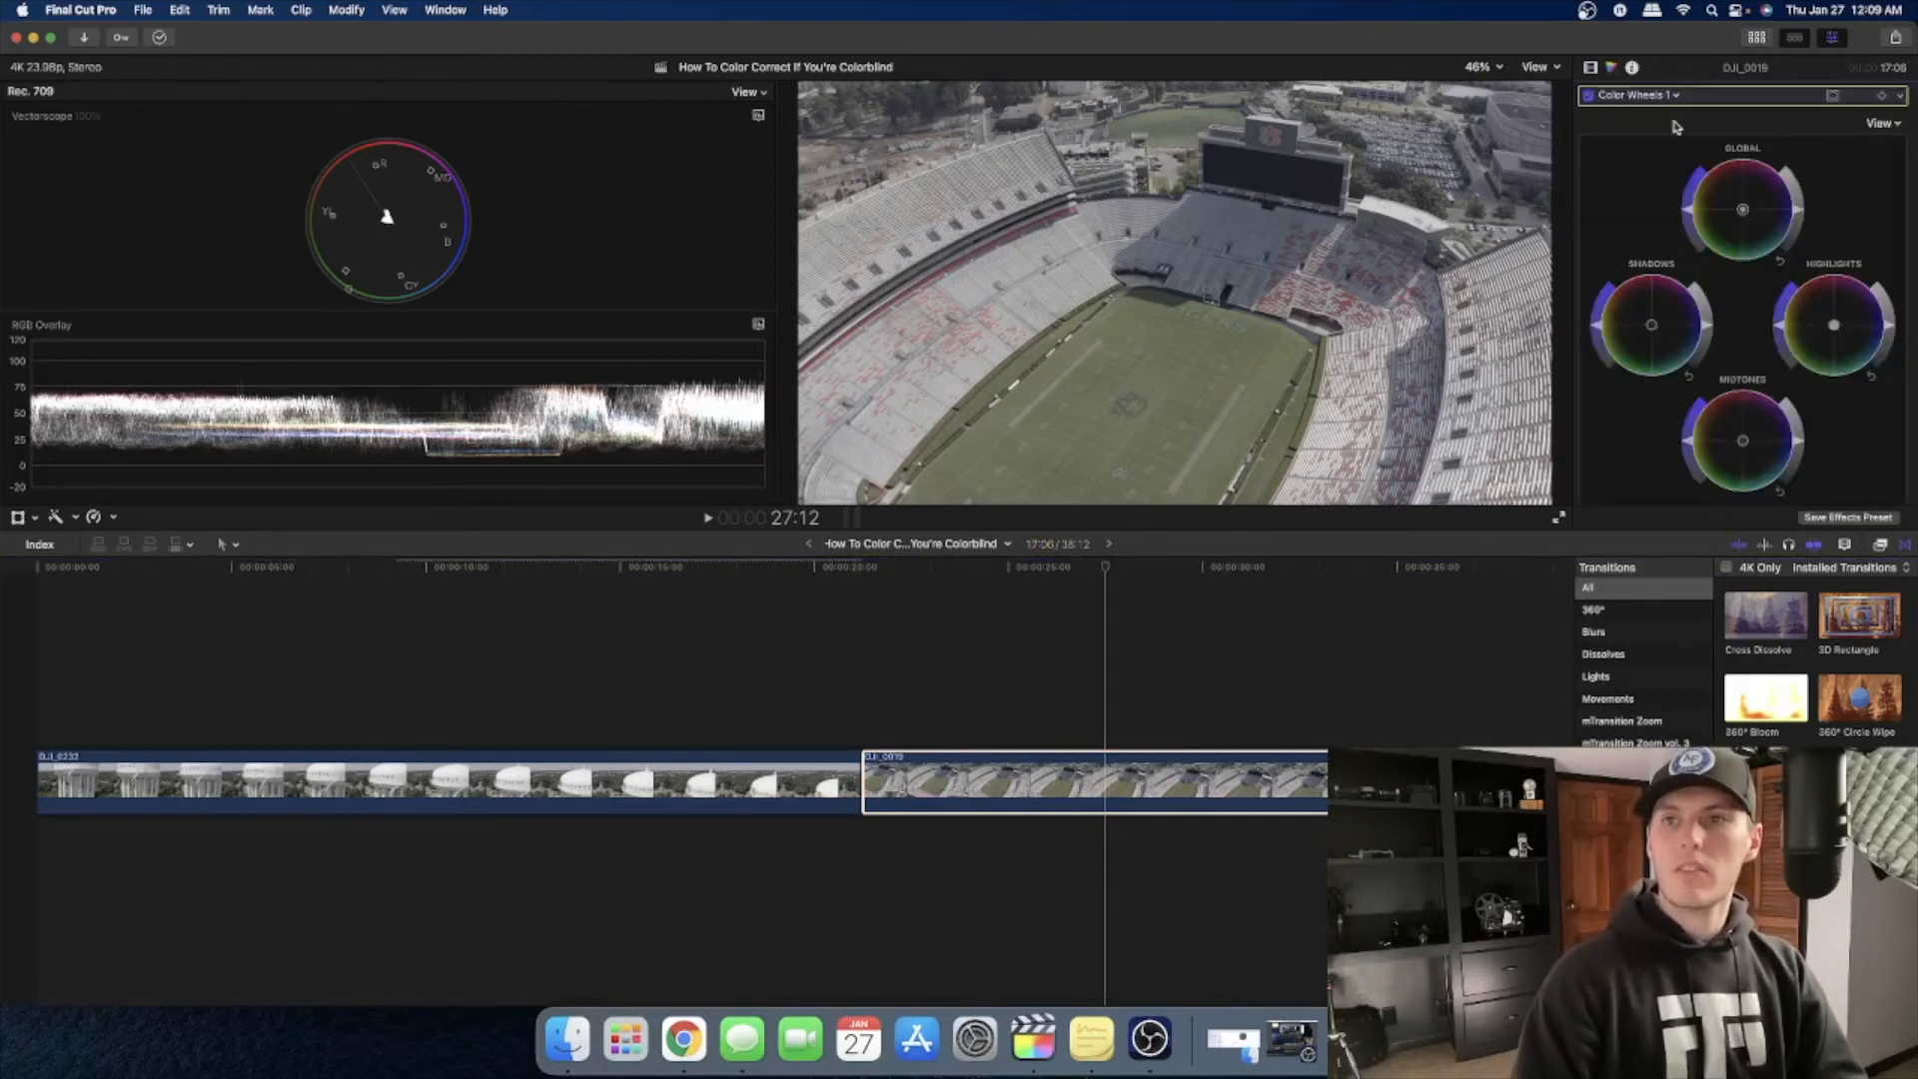
# Step: Using an enlarged RGB Overlay scope, brighten the highlights and darken the shadows with the color wheels, shifting the shadow tint slightly toward yellow
pyautogui.moveTo(458, 312); pyautogui.dragTo(476, 196)
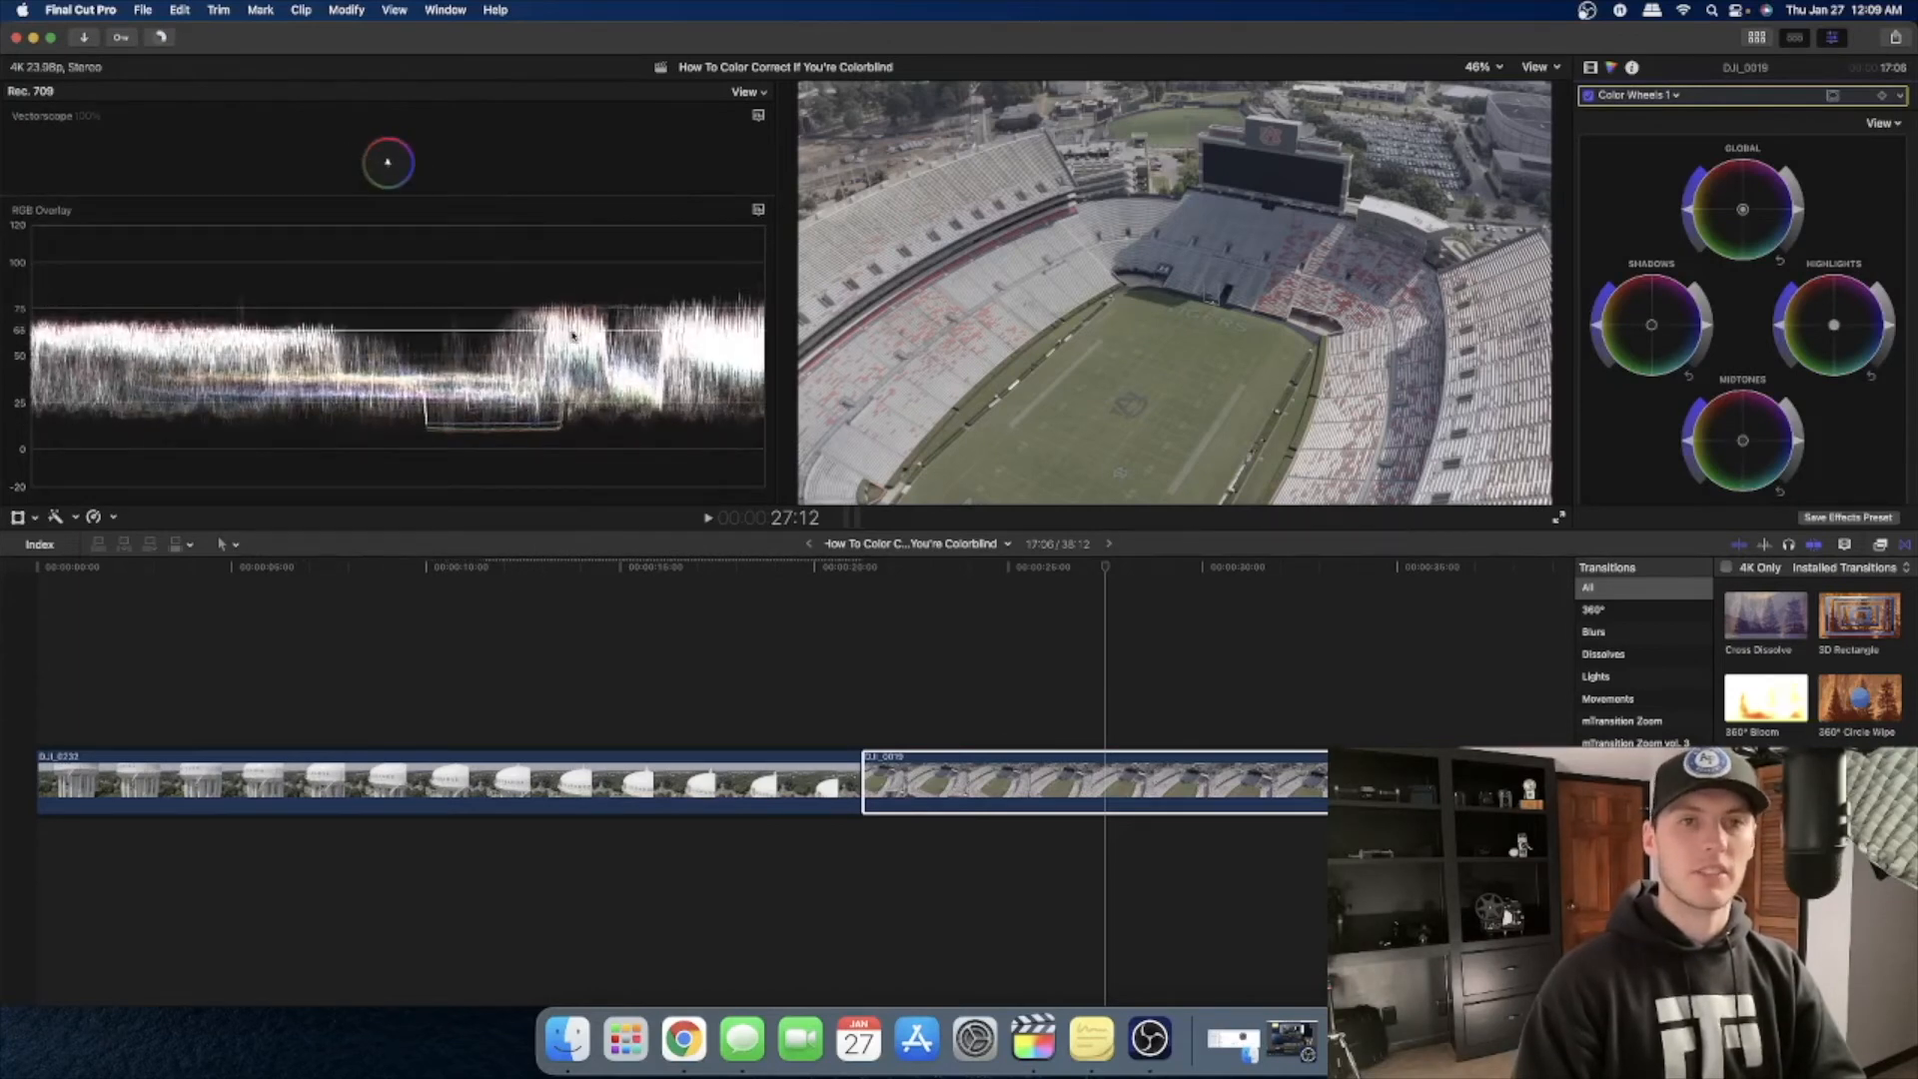
pyautogui.moveTo(1891, 331); pyautogui.dragTo(1889, 301)
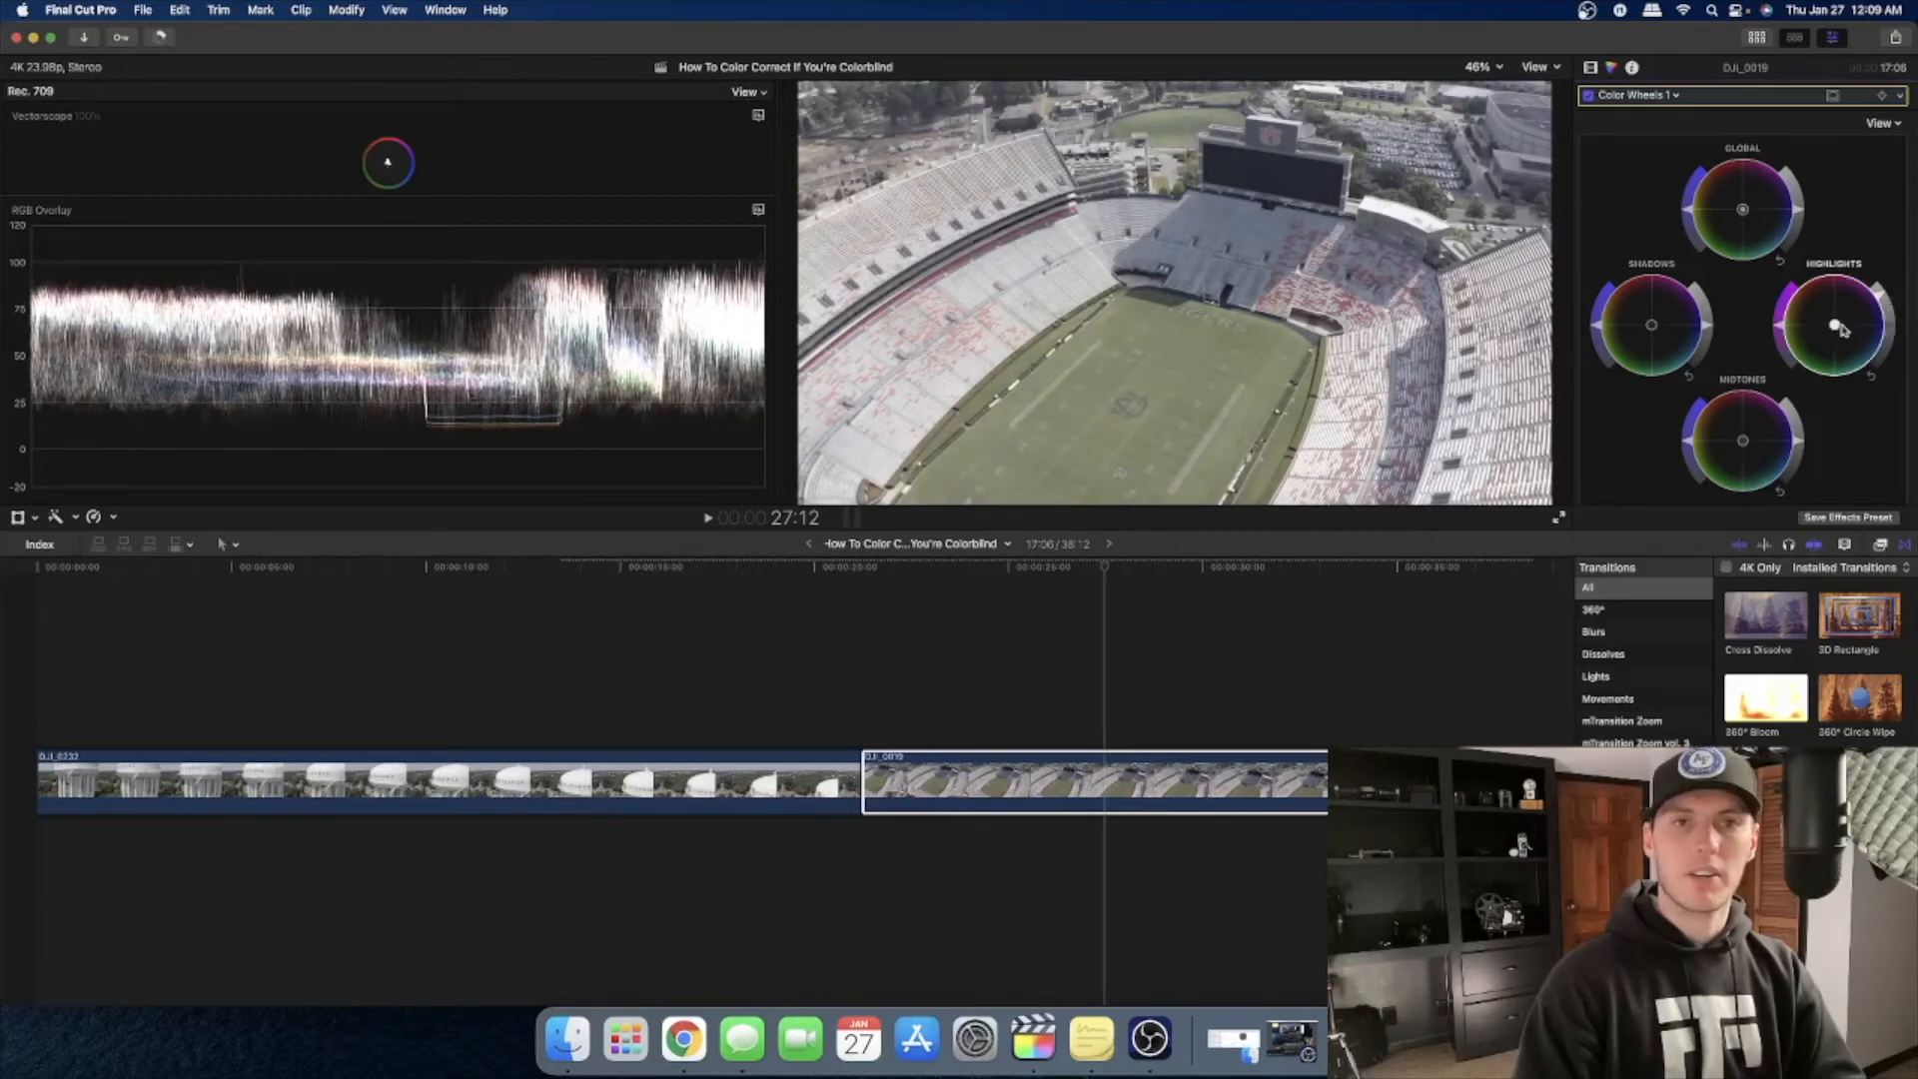
pyautogui.moveTo(1842, 328); pyautogui.dragTo(1834, 326)
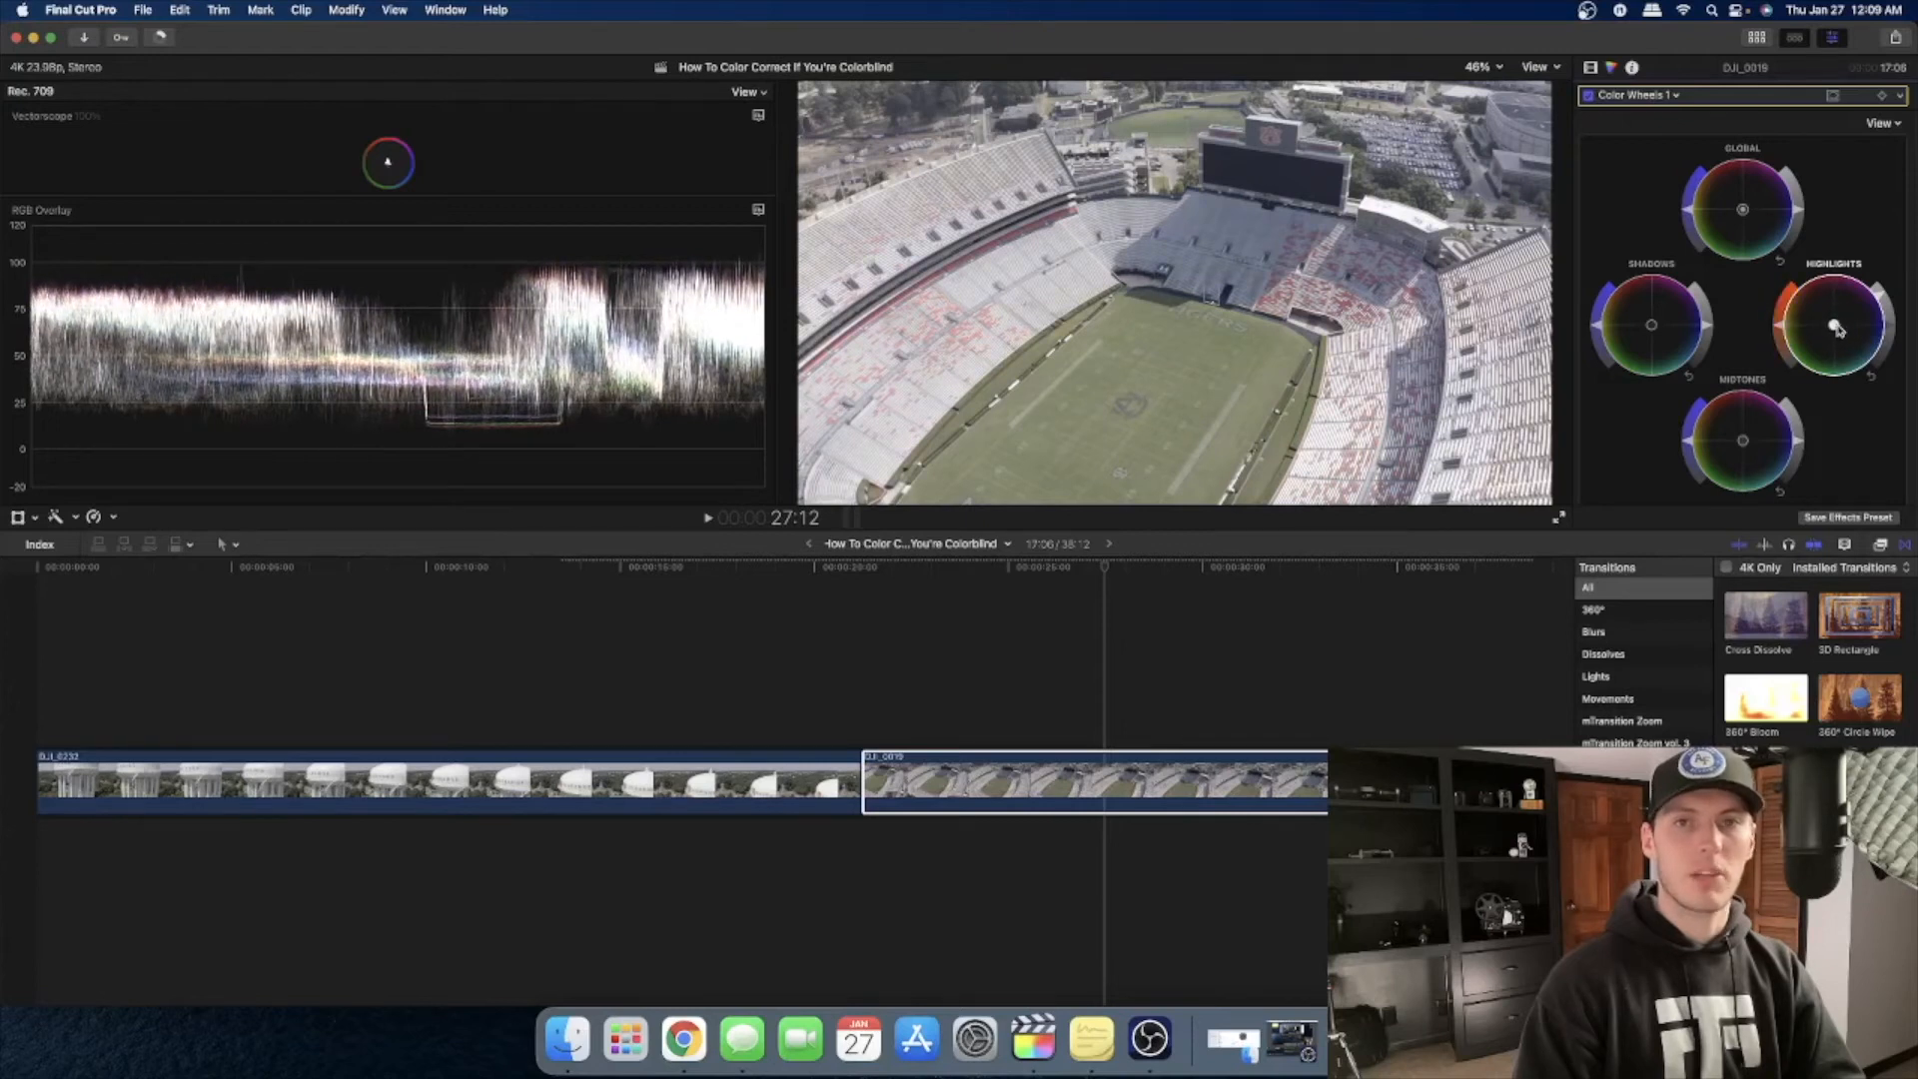
pyautogui.moveTo(1653, 330)
pyautogui.mouseDown()
pyautogui.moveTo(1620, 335)
pyautogui.moveTo(1622, 315)
pyautogui.mouseUp()
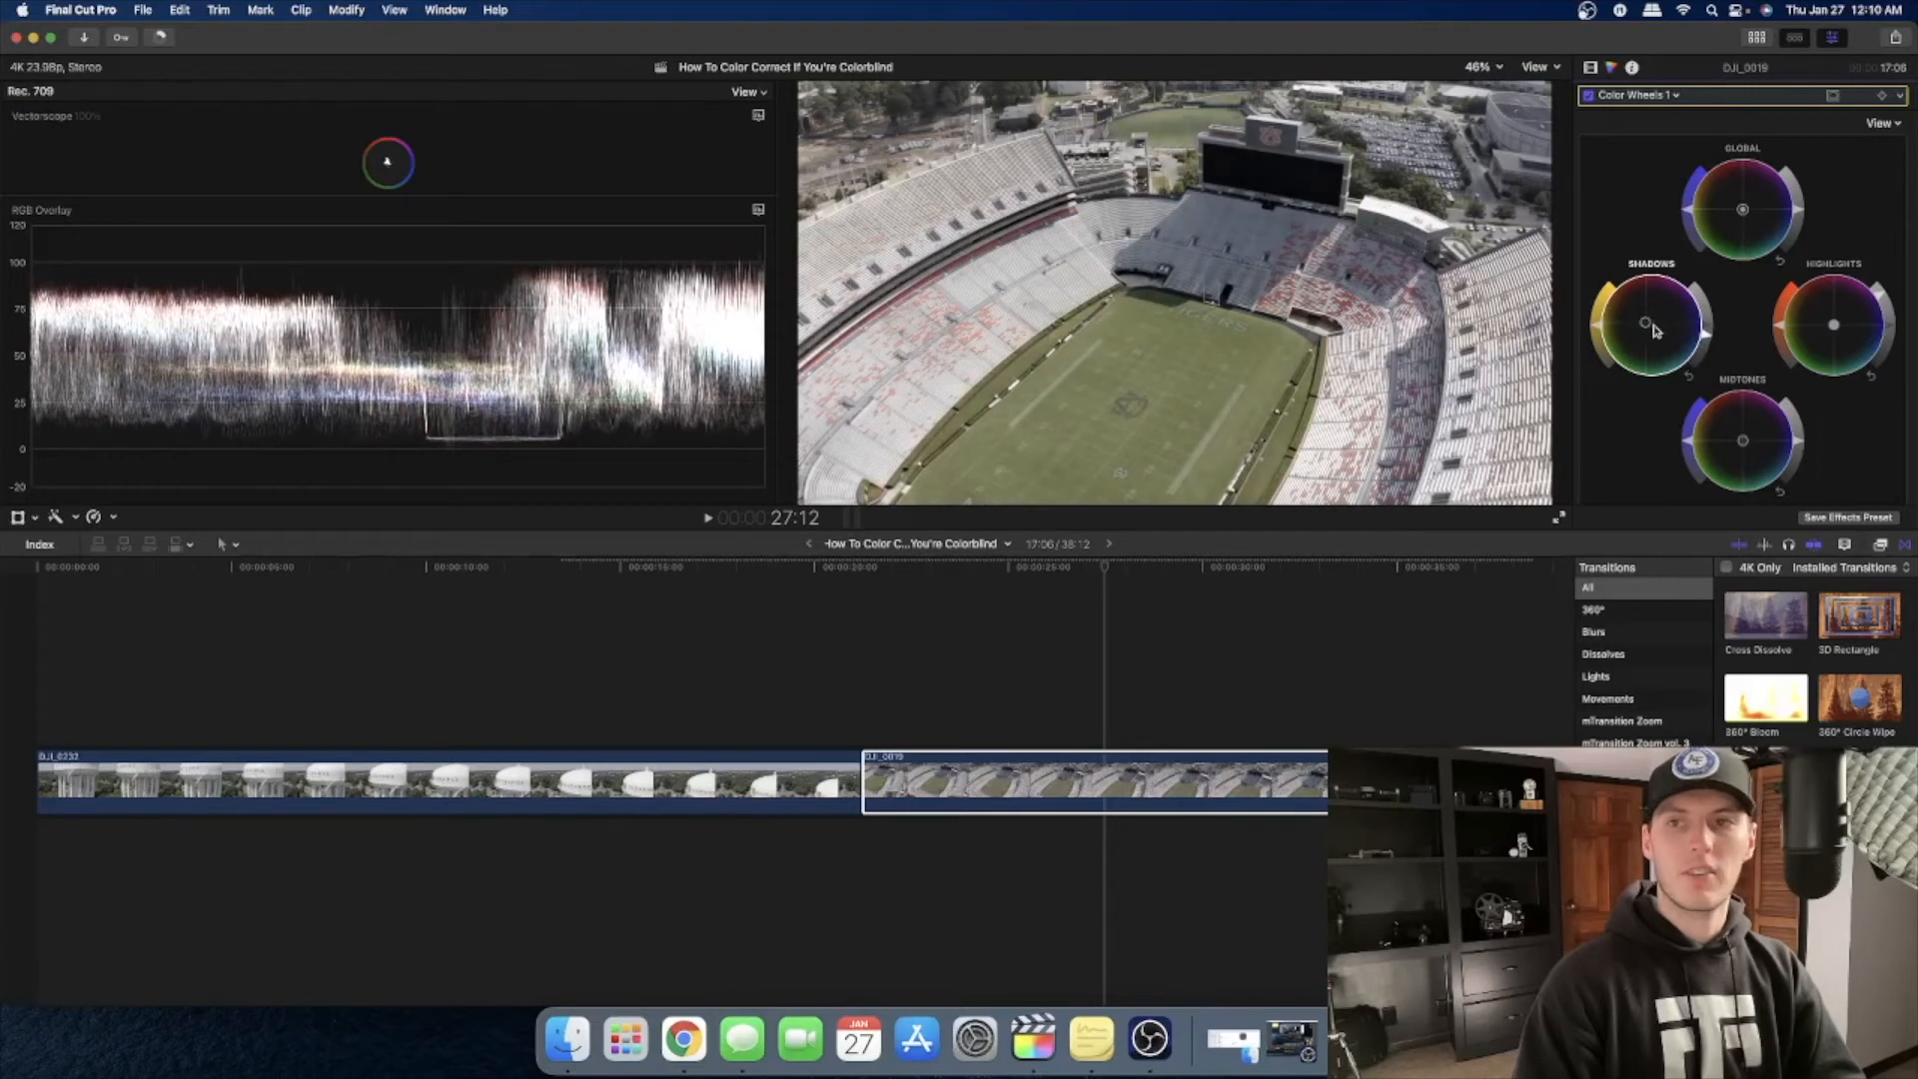
pyautogui.moveTo(1646, 325); pyautogui.dragTo(1634, 322)
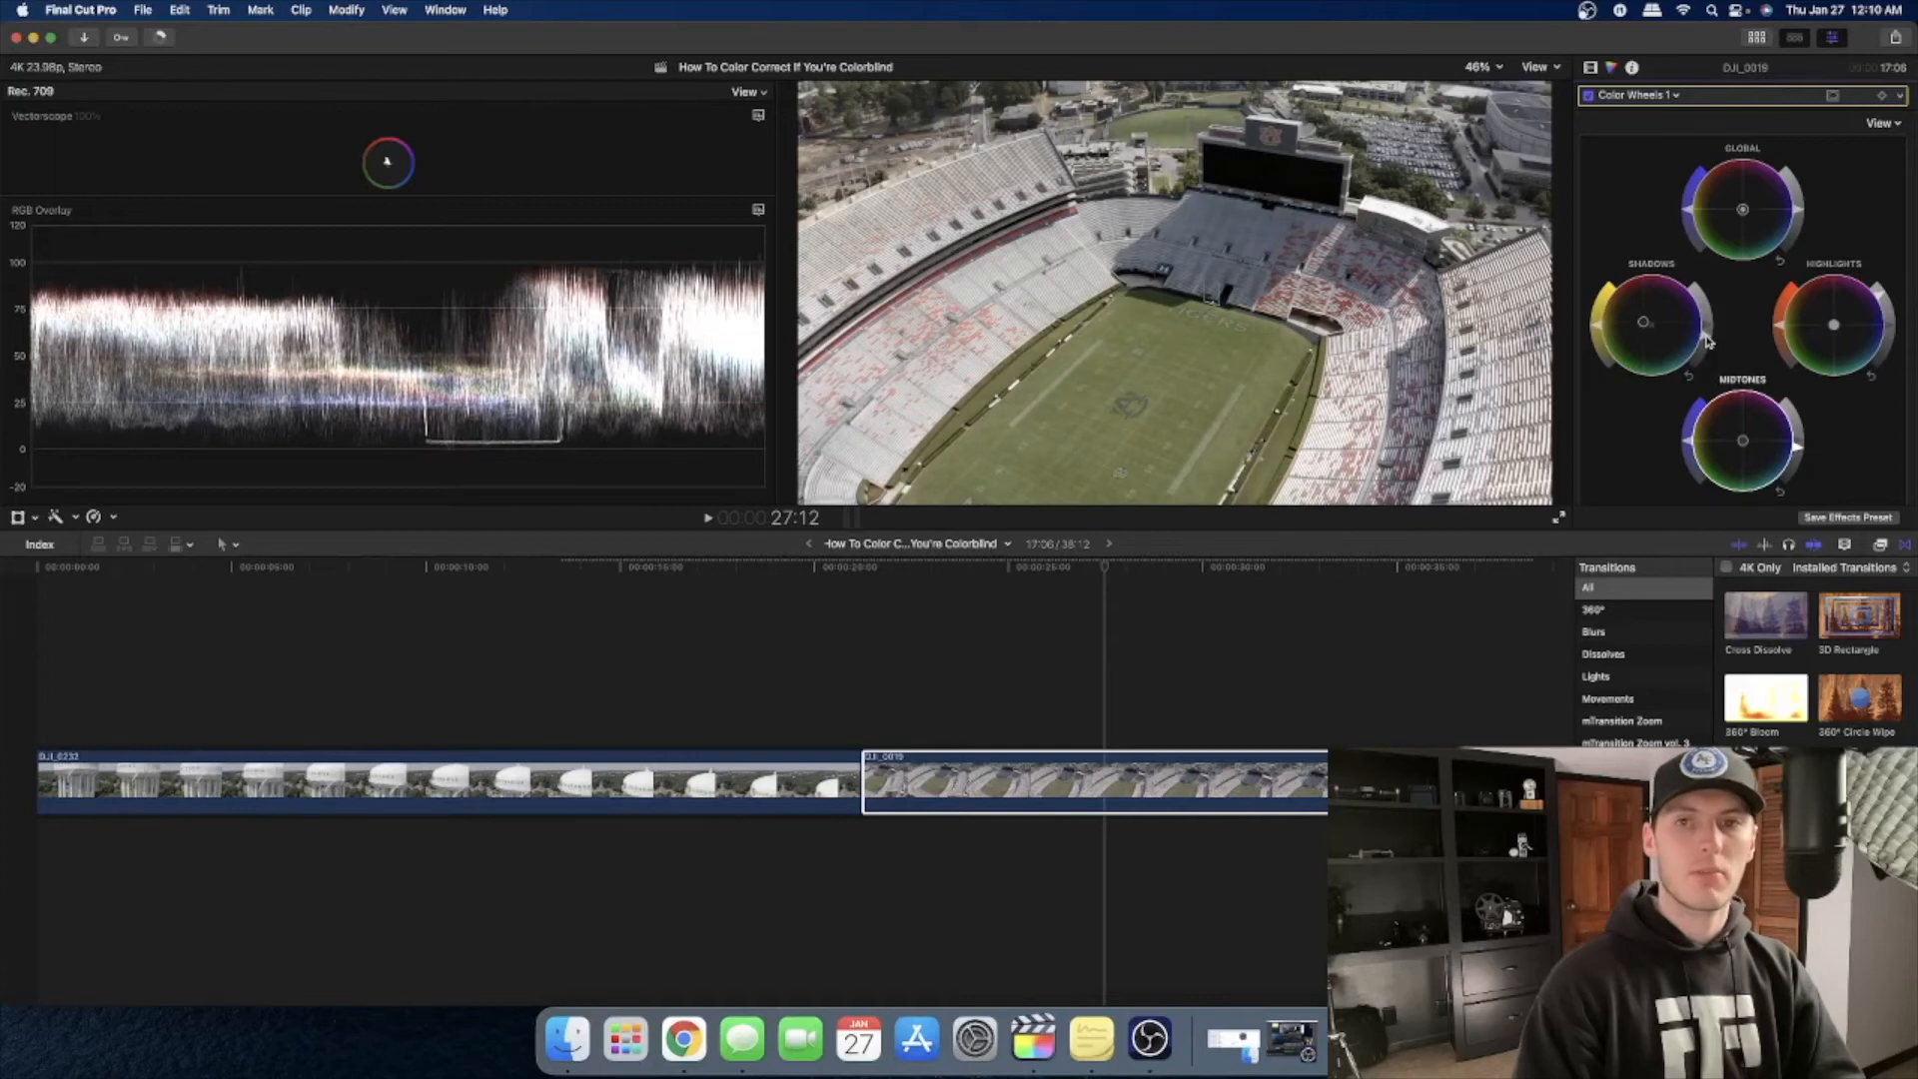
# Step: Compare the stadium clip with the Color Wheels correction disabled and enabled, leaving it on
pyautogui.click(1588, 96)
pyautogui.click(1588, 96)
pyautogui.click(1589, 95)
pyautogui.click(1588, 96)
pyautogui.click(1588, 96)
pyautogui.click(1589, 96)
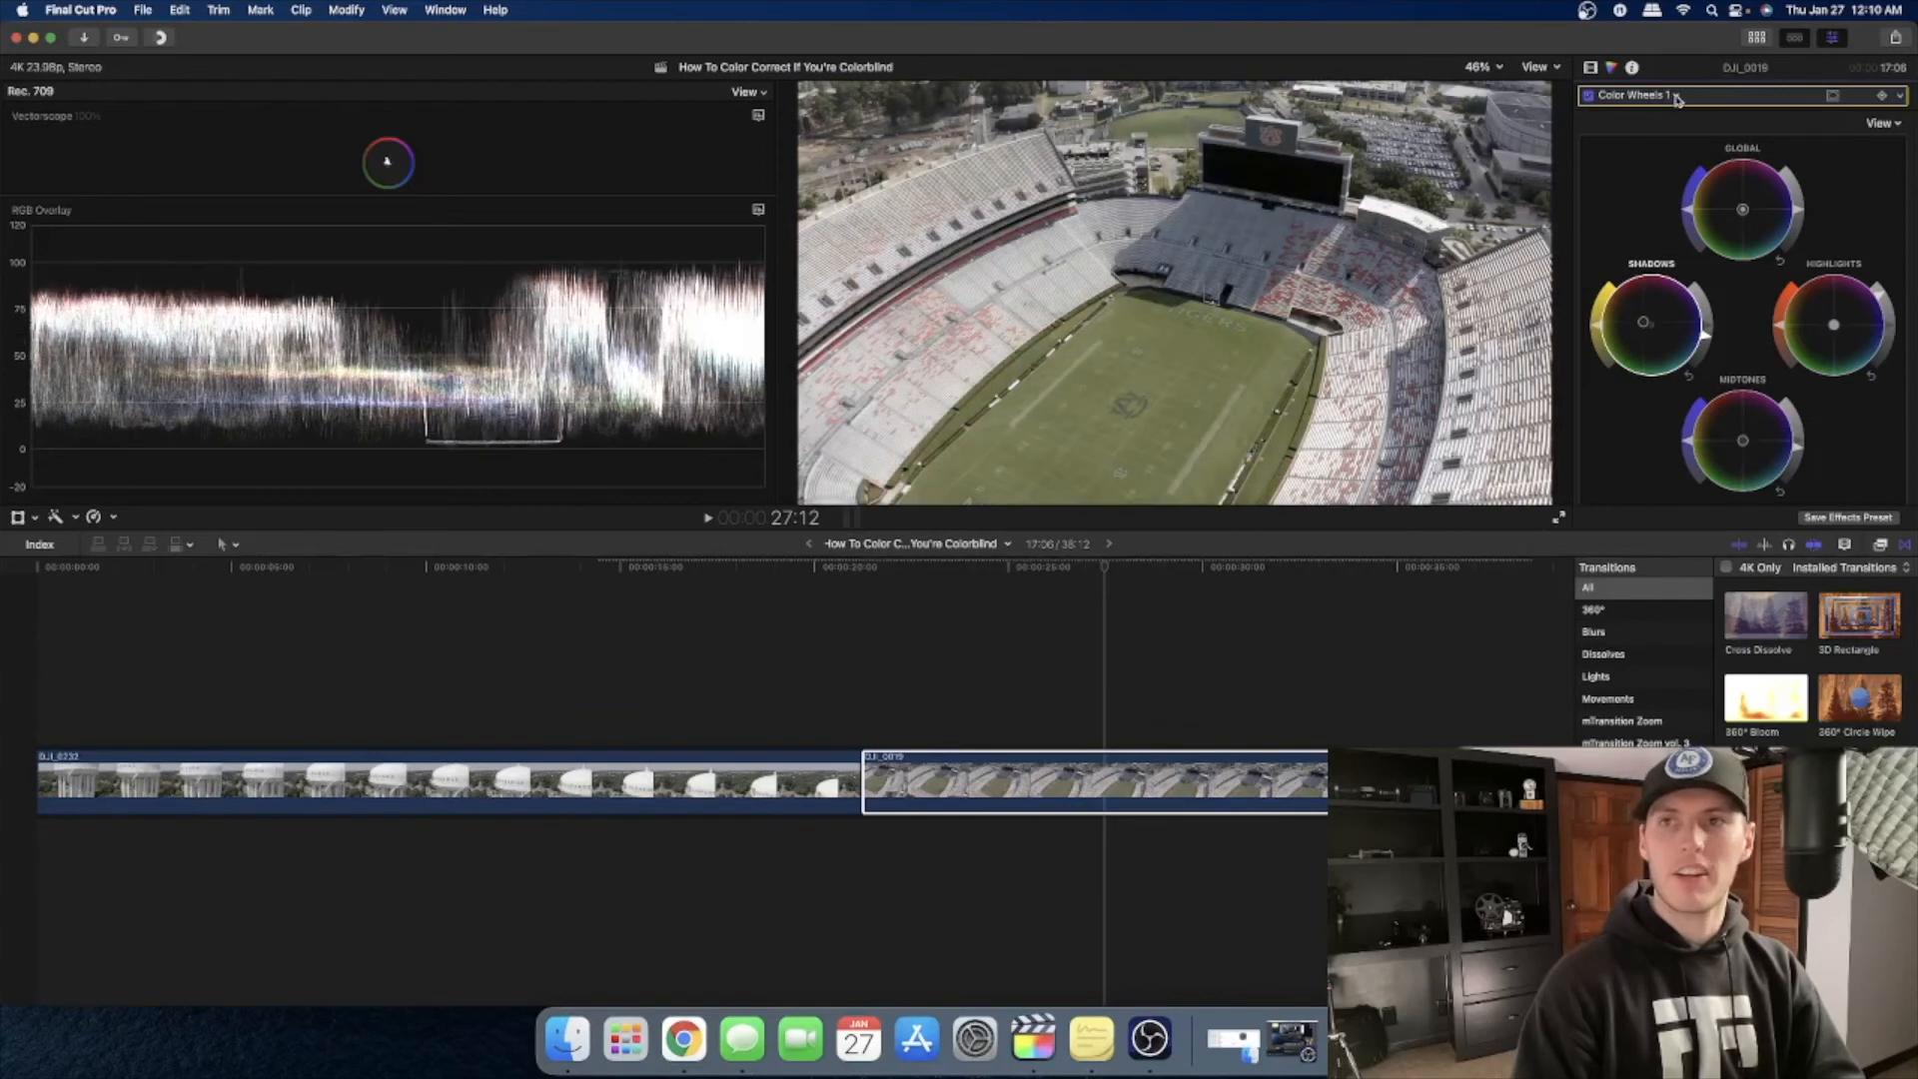
# Step: Add a Hue/Saturation Curves correction to the stadium clip and raise the overall SAT vs SAT level slightly
pyautogui.click(1677, 97)
pyautogui.click(1687, 232)
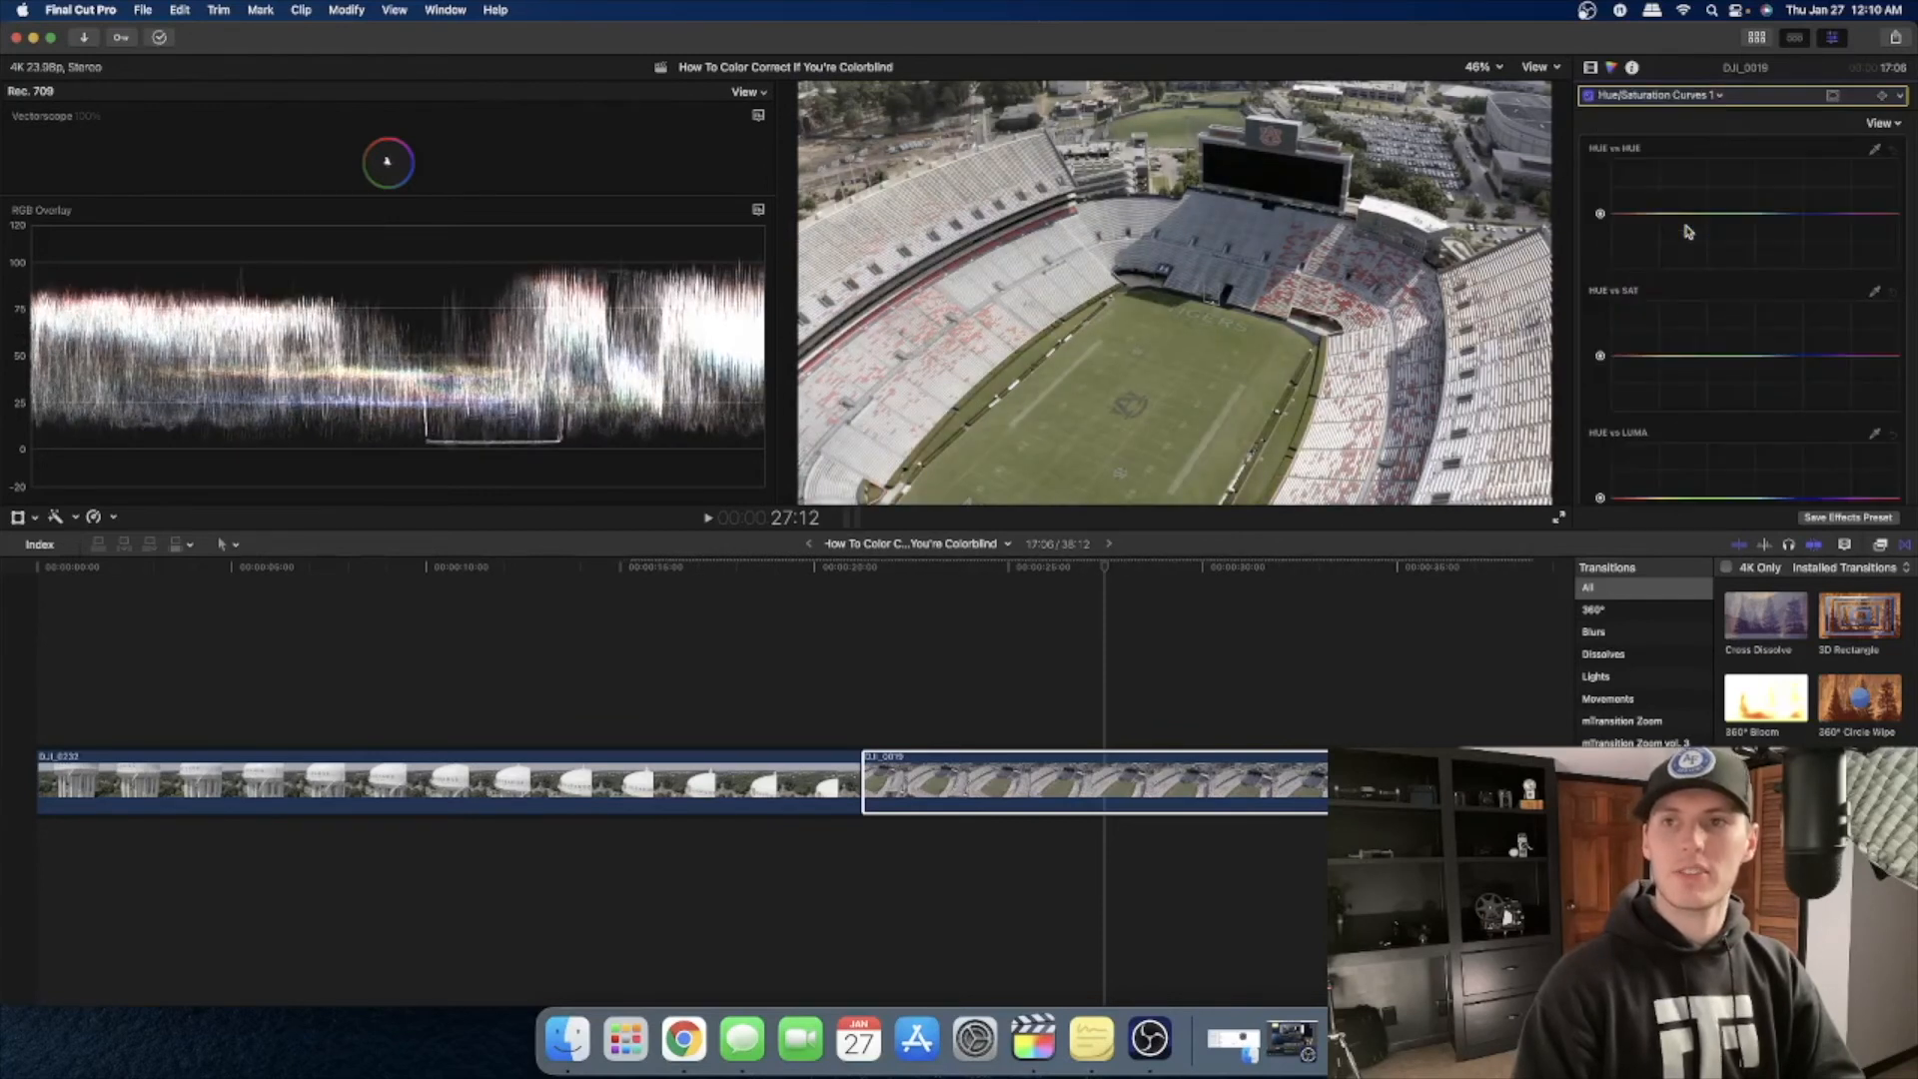
pyautogui.scroll(-10, 1617, 364)
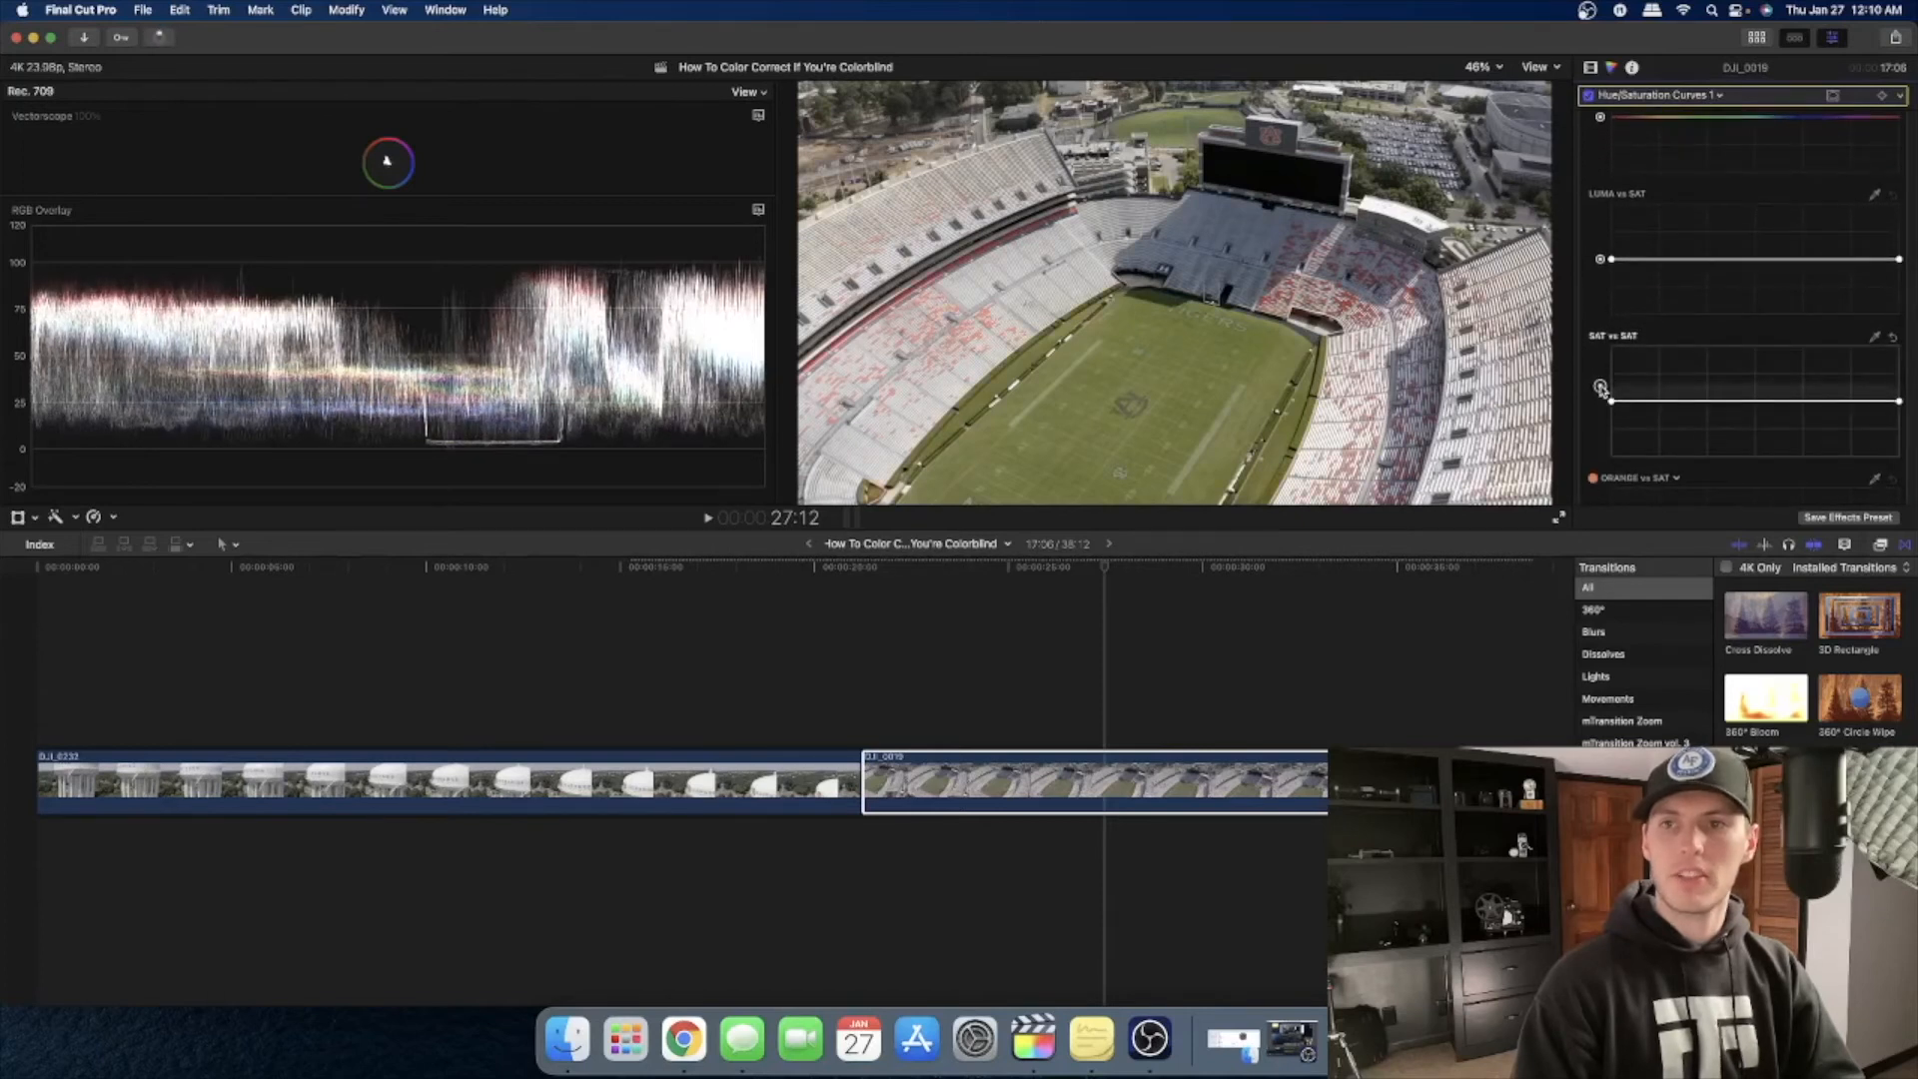
pyautogui.moveTo(1600, 397)
pyautogui.mouseDown()
pyautogui.moveTo(1601, 344)
pyautogui.moveTo(1601, 383)
pyautogui.mouseUp()
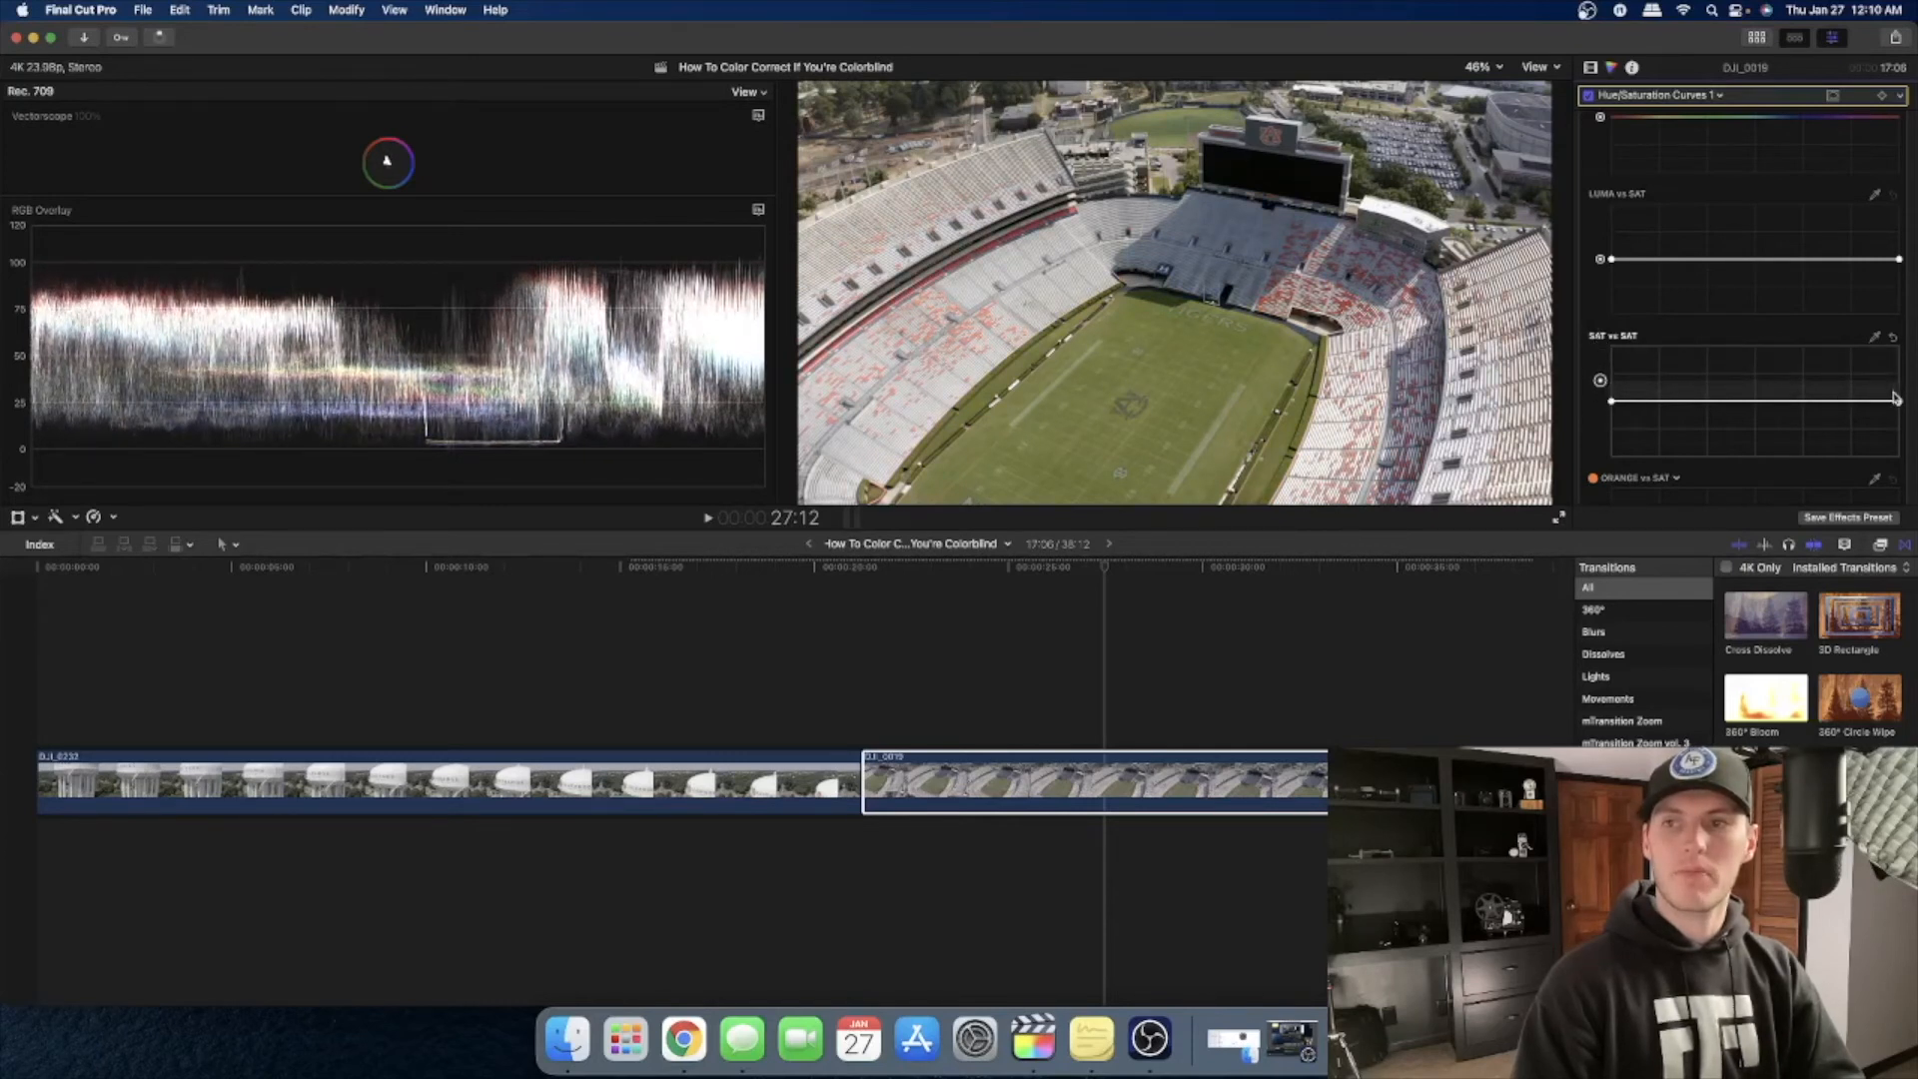
# Step: Add three control points on the high-saturation half of the SAT vs SAT curve and pull the high end down slightly
pyautogui.click(1852, 402)
pyautogui.click(1799, 403)
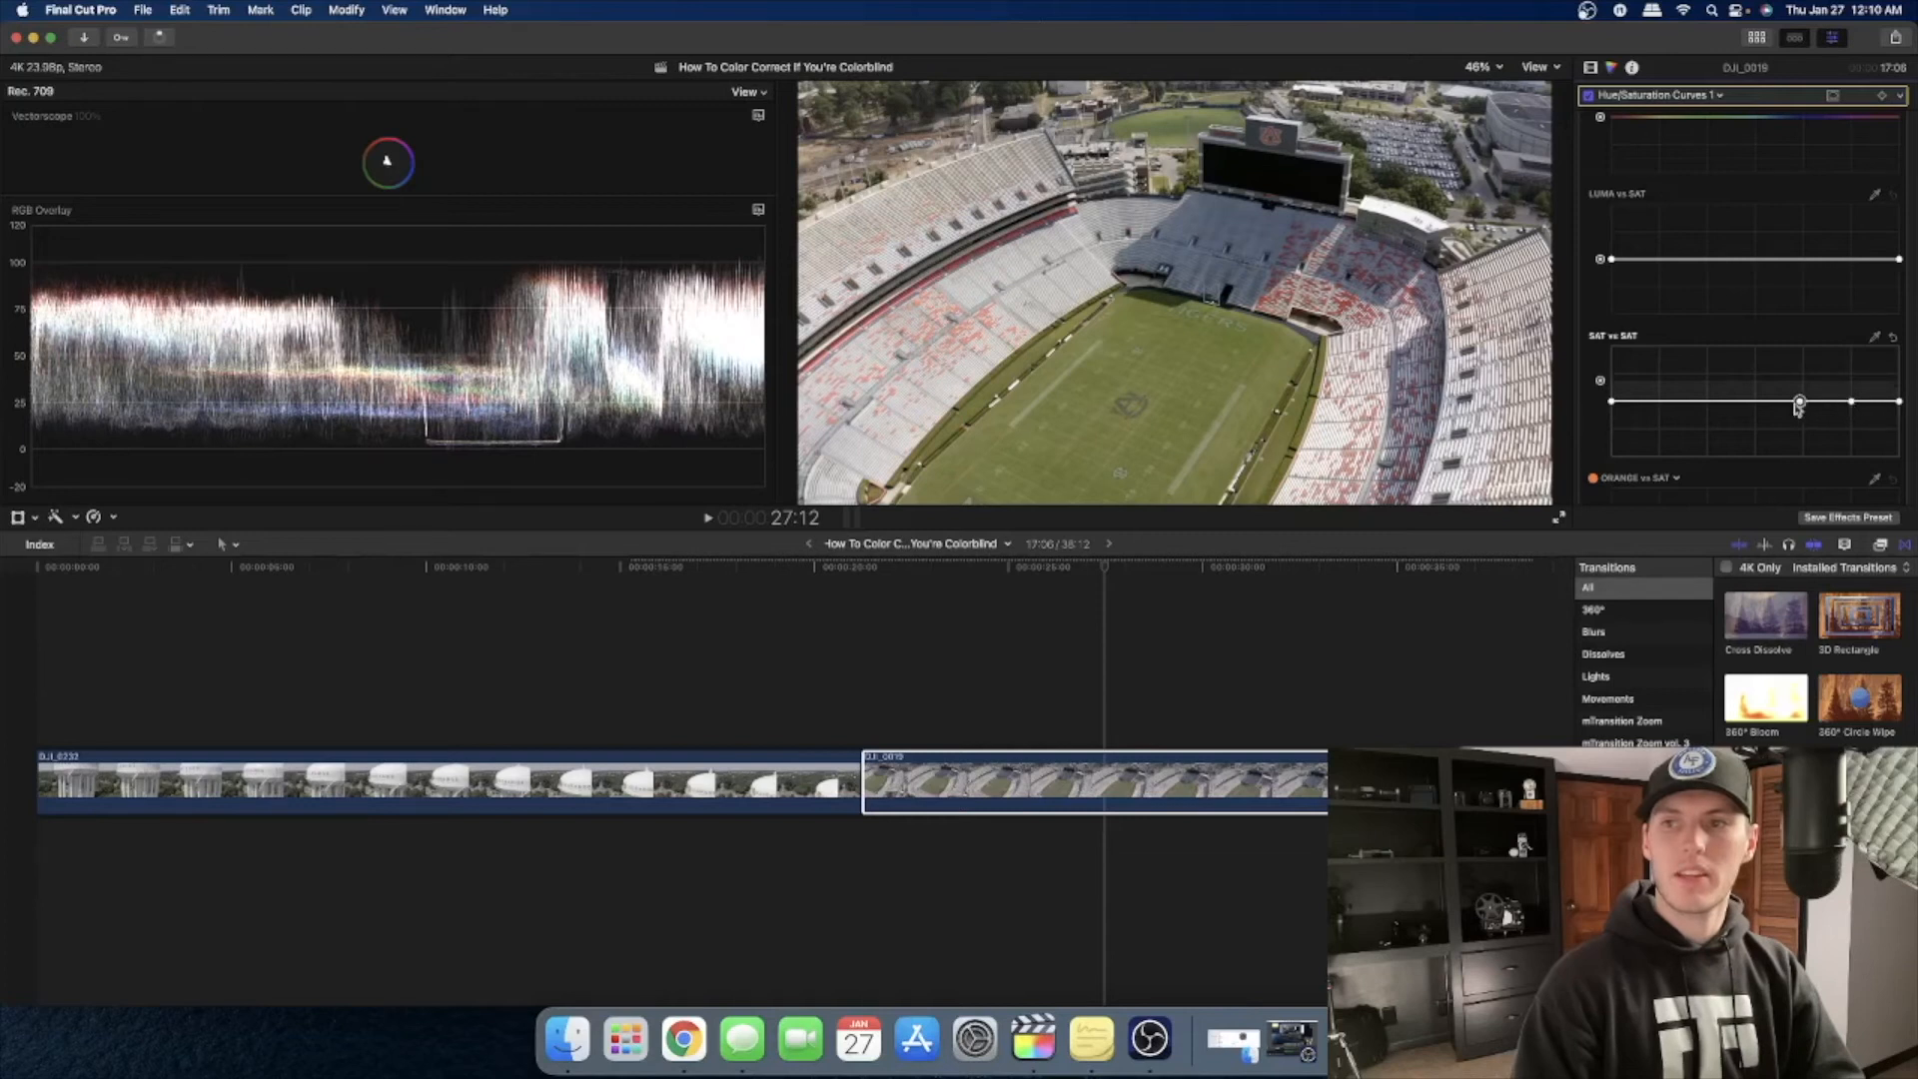
pyautogui.click(1764, 402)
pyautogui.moveTo(1899, 402); pyautogui.dragTo(1800, 408)
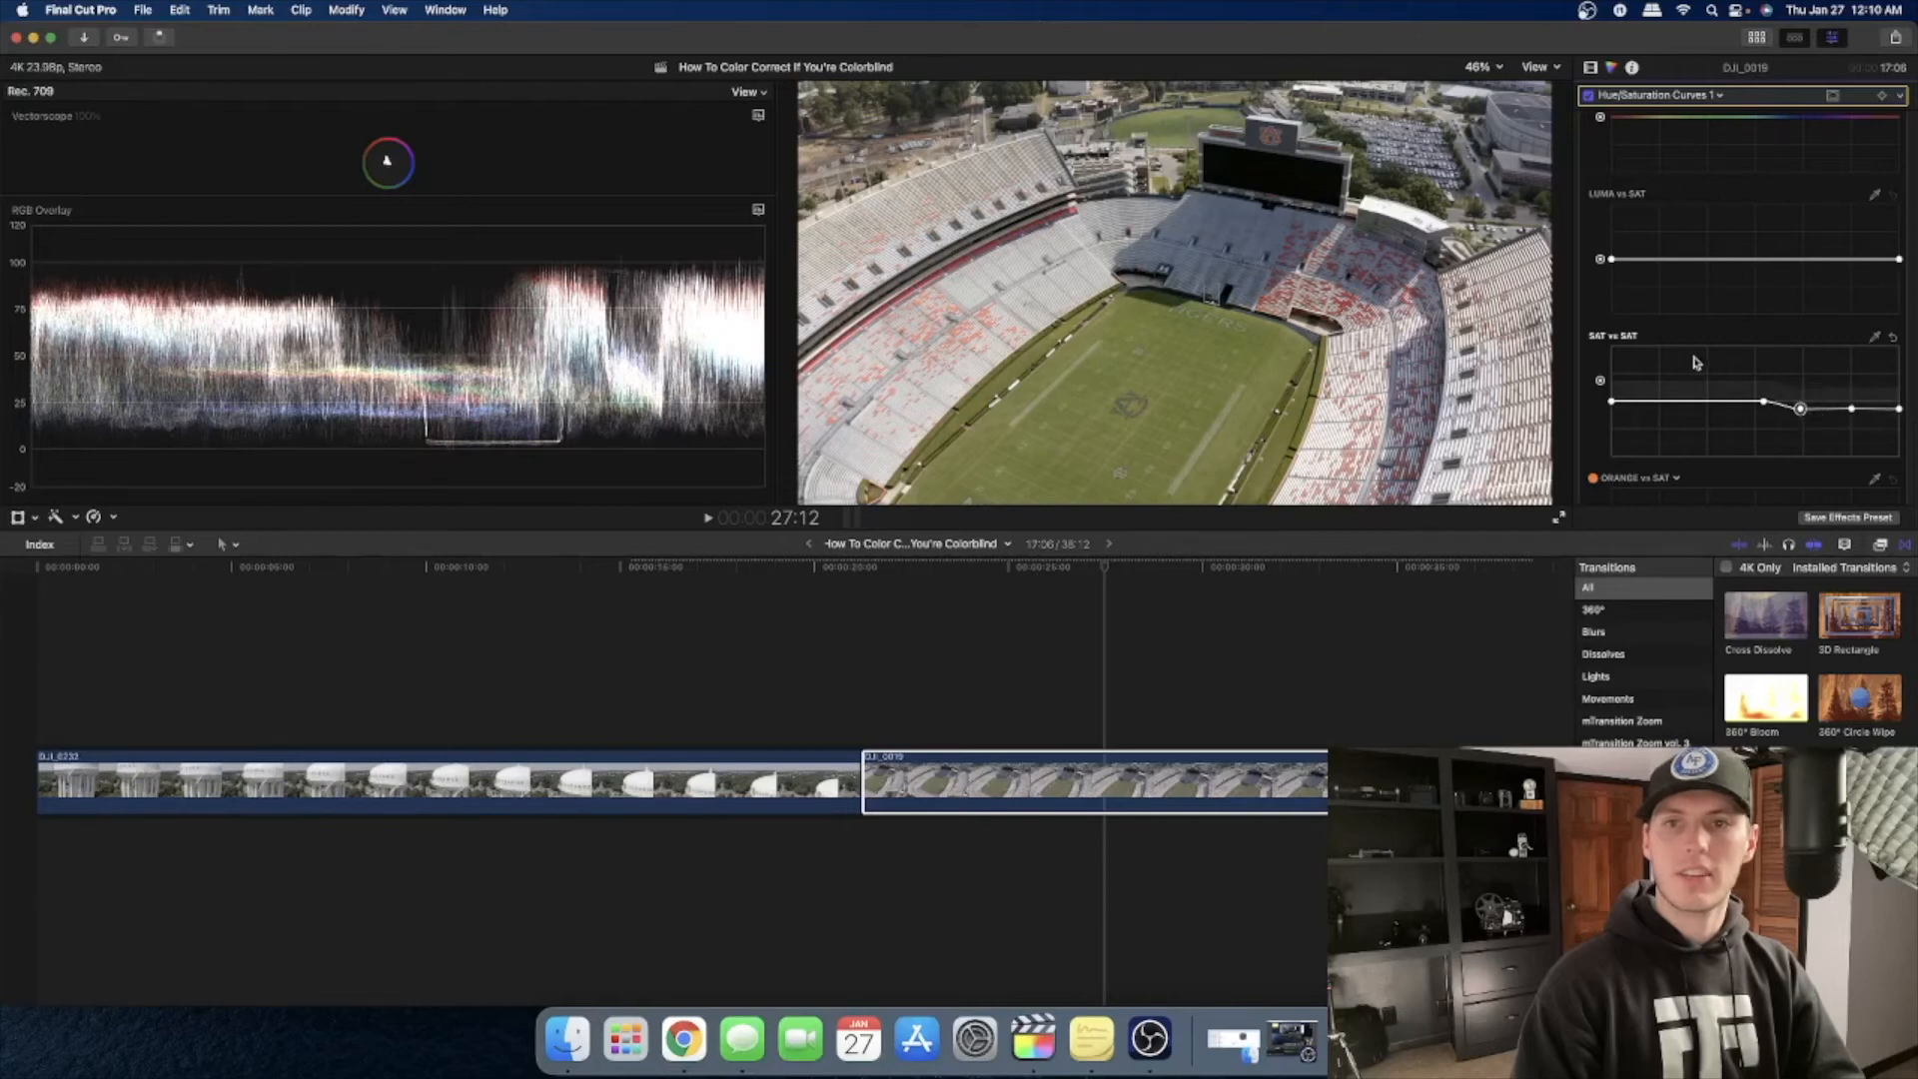
# Step: Compare the stadium clip with the Hue/Saturation Curves correction off and on, lower the overall SAT vs SAT level slightly, and leave the correction enabled
pyautogui.click(1588, 97)
pyautogui.click(1589, 97)
pyautogui.click(1588, 97)
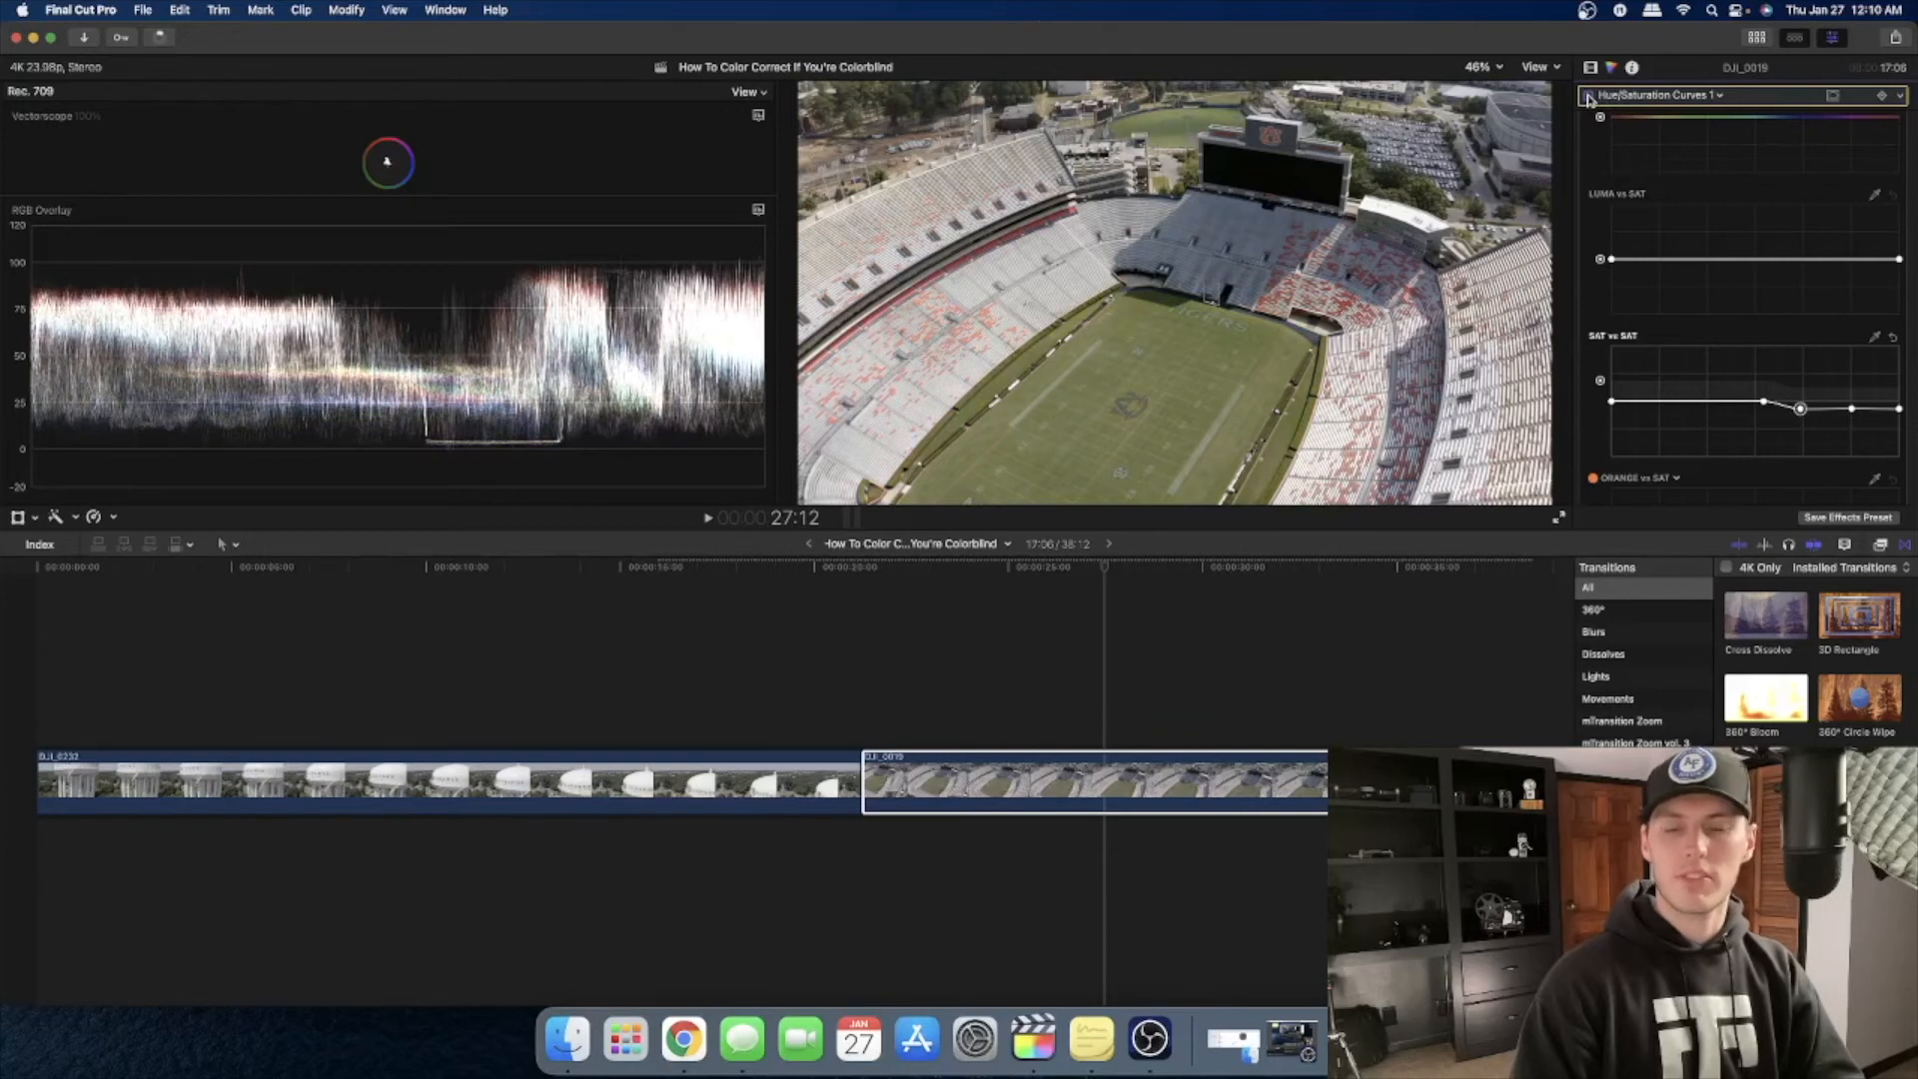
pyautogui.click(1588, 97)
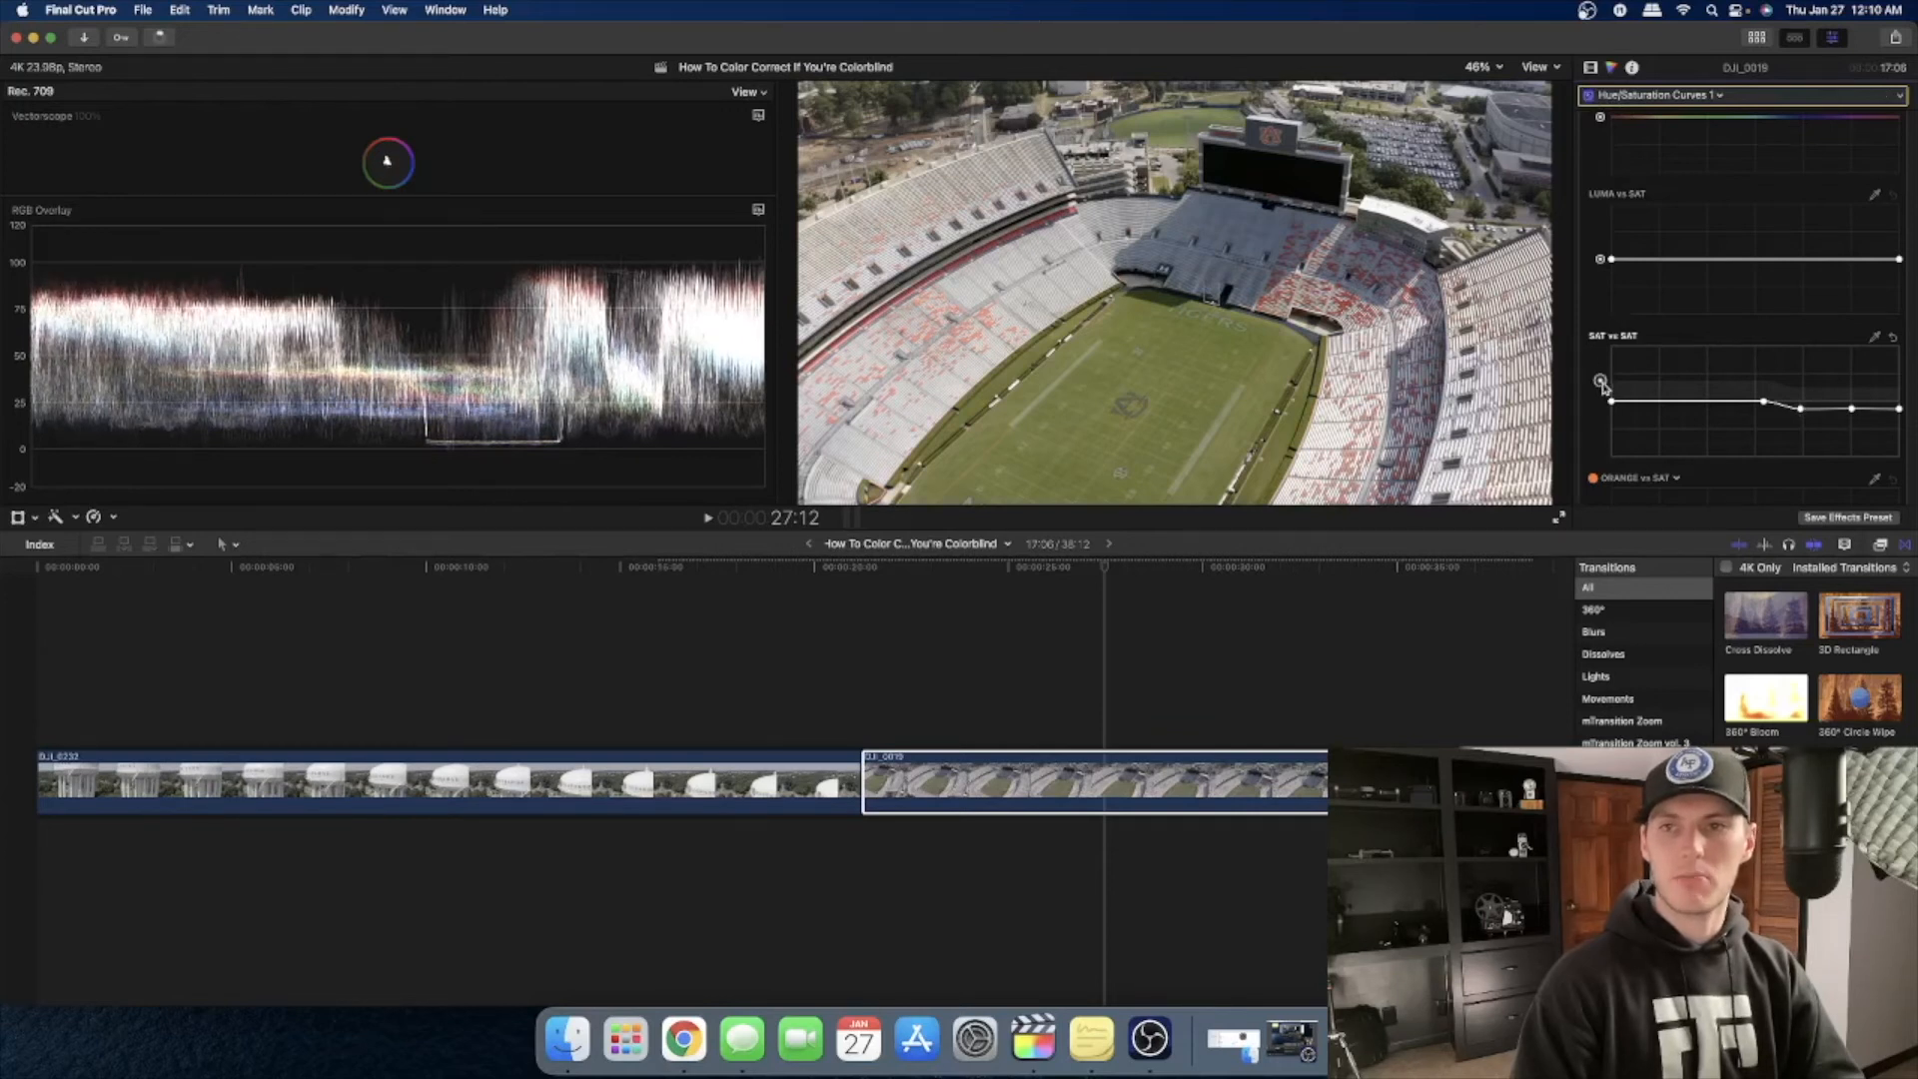
pyautogui.click(1588, 97)
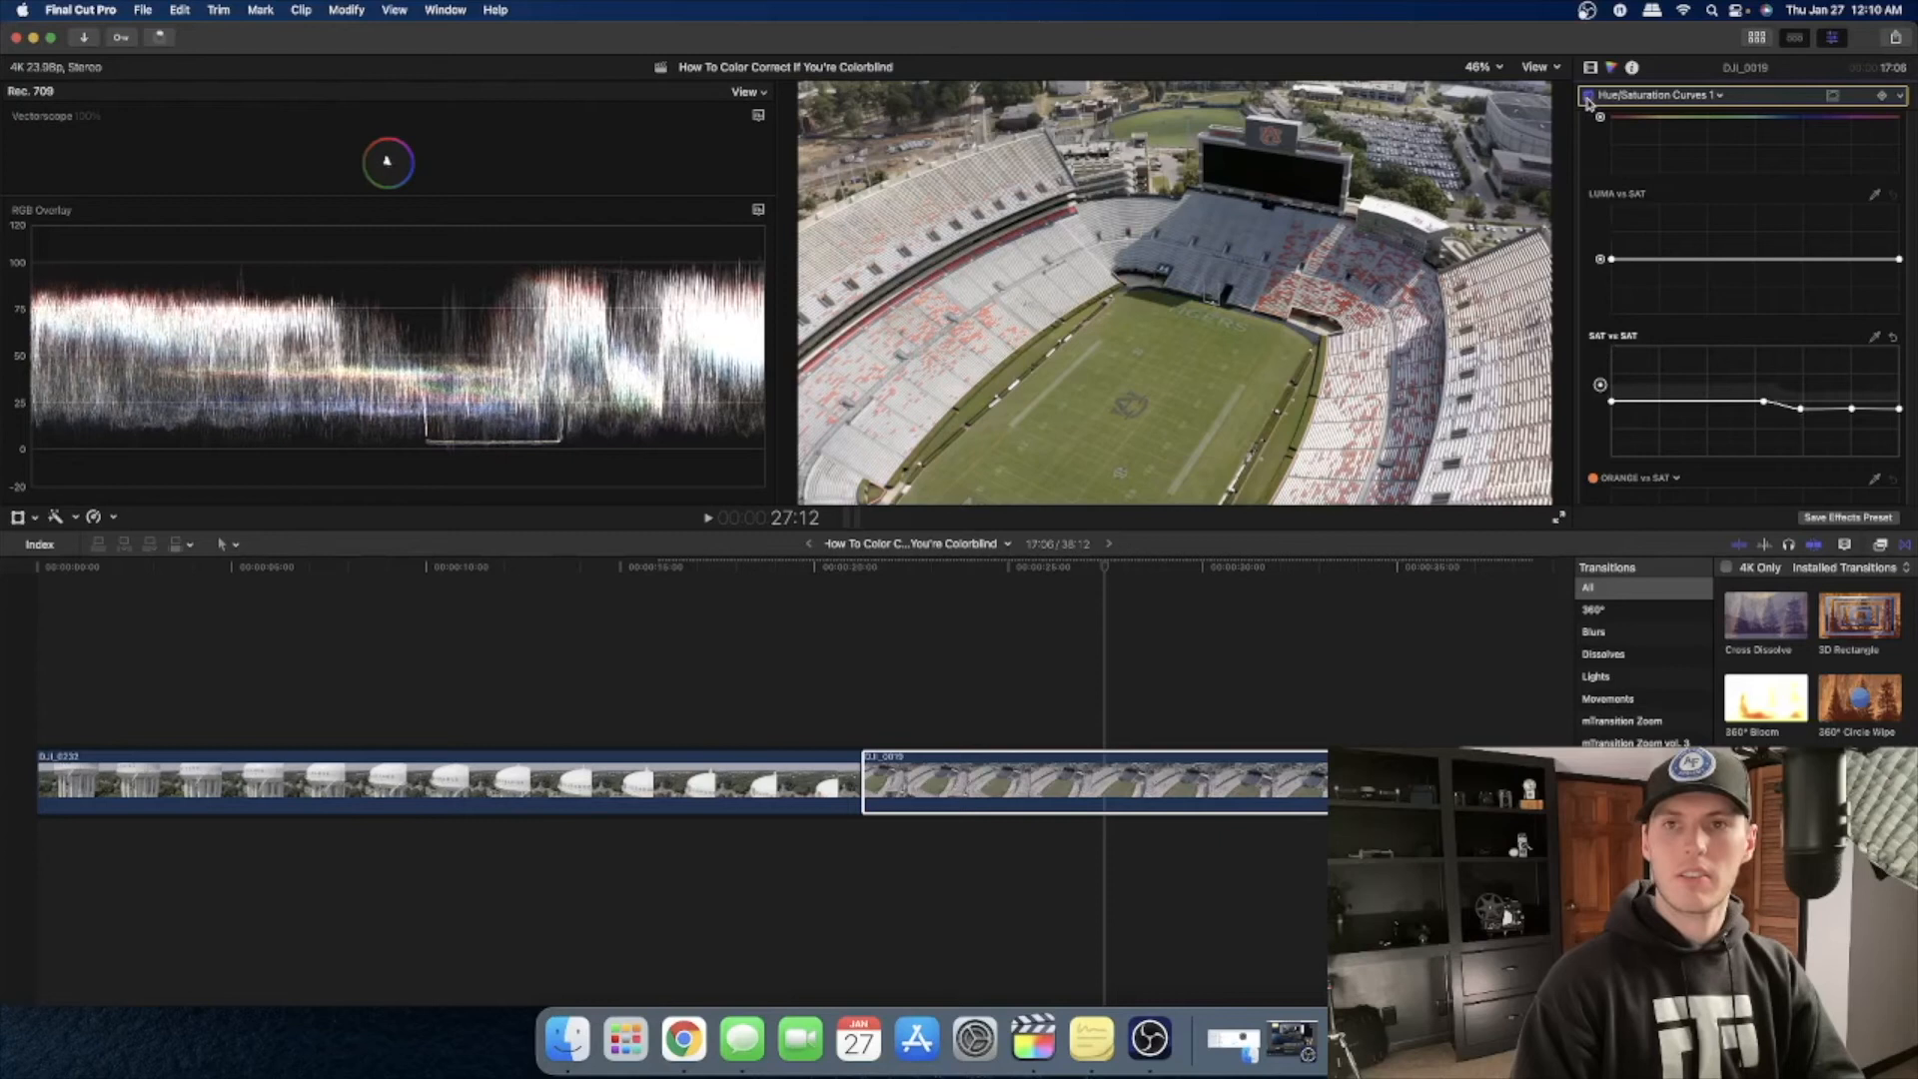
pyautogui.click(1721, 97)
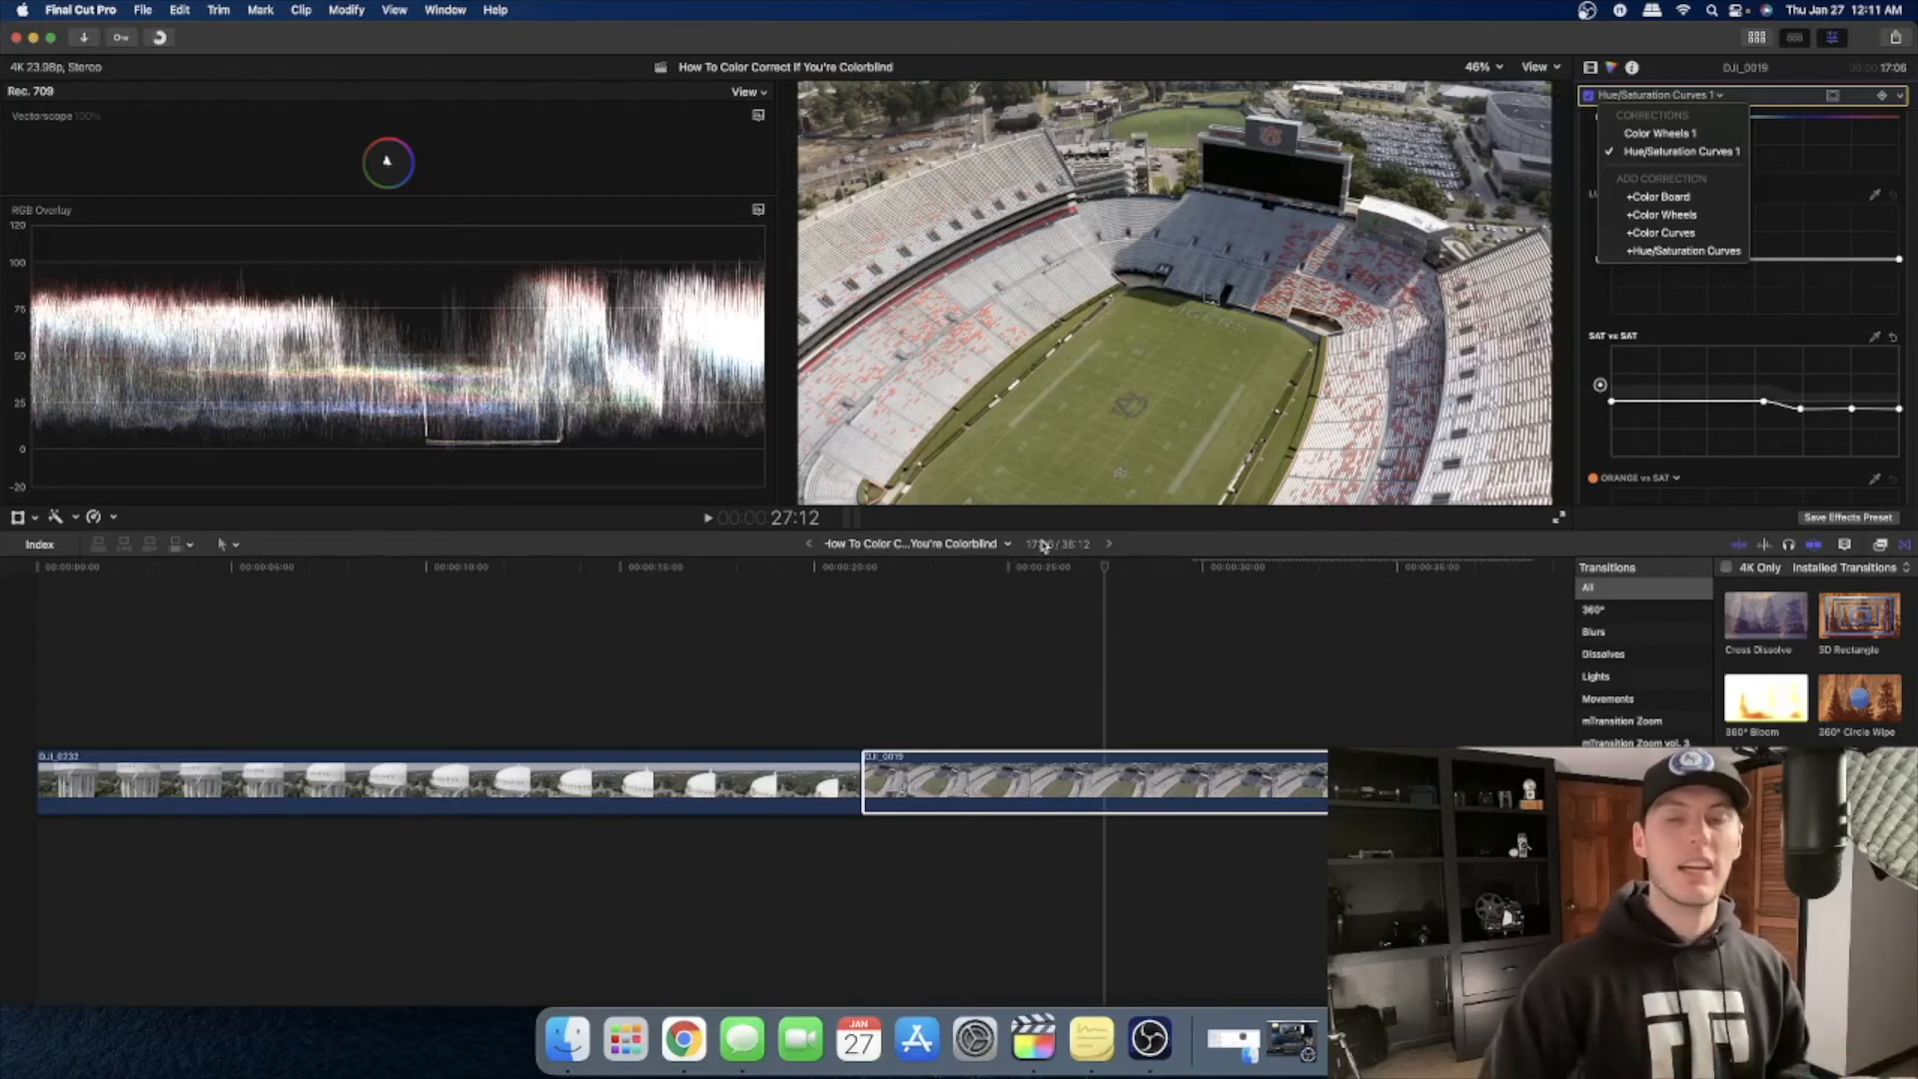
# Step: Place the custom Base Correction title above the clips as an adjustment layer and extend it across both clips
pyautogui.click(1756, 42)
pyautogui.click(1756, 40)
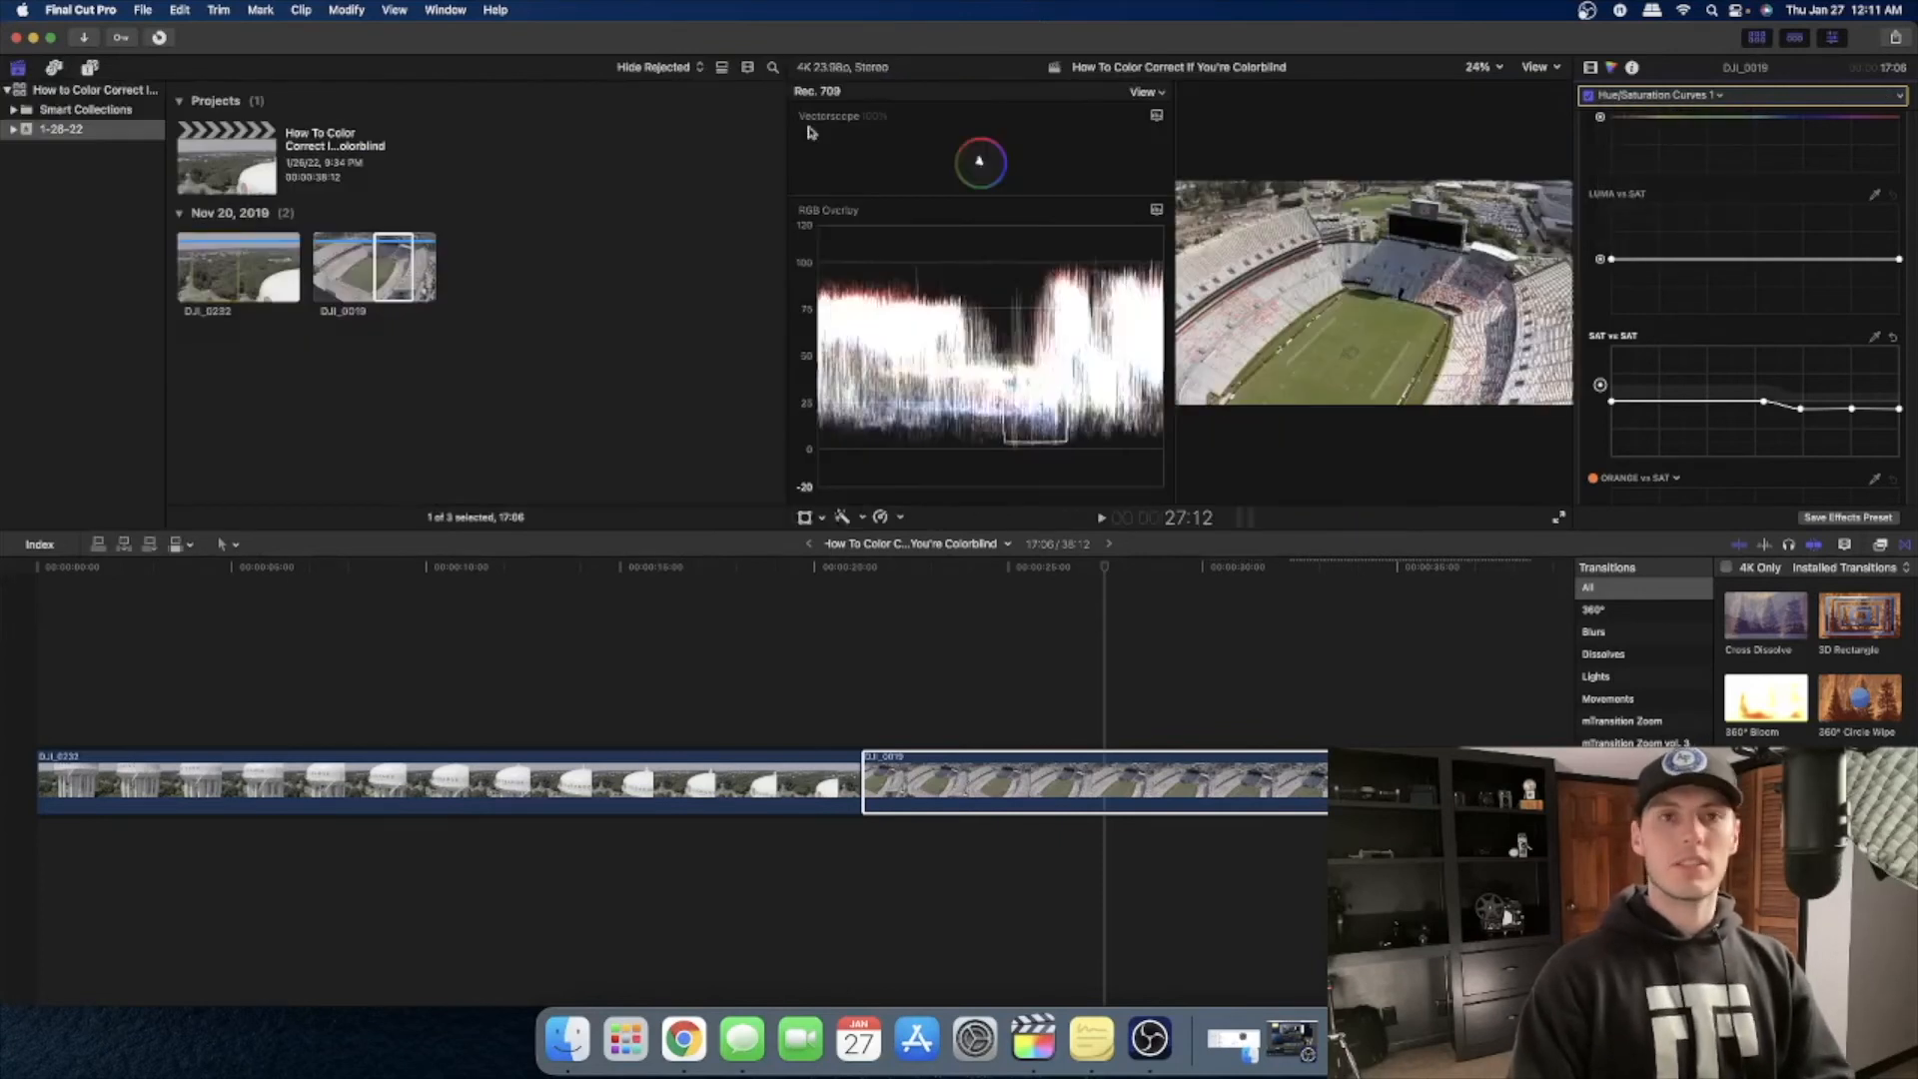
pyautogui.click(95, 65)
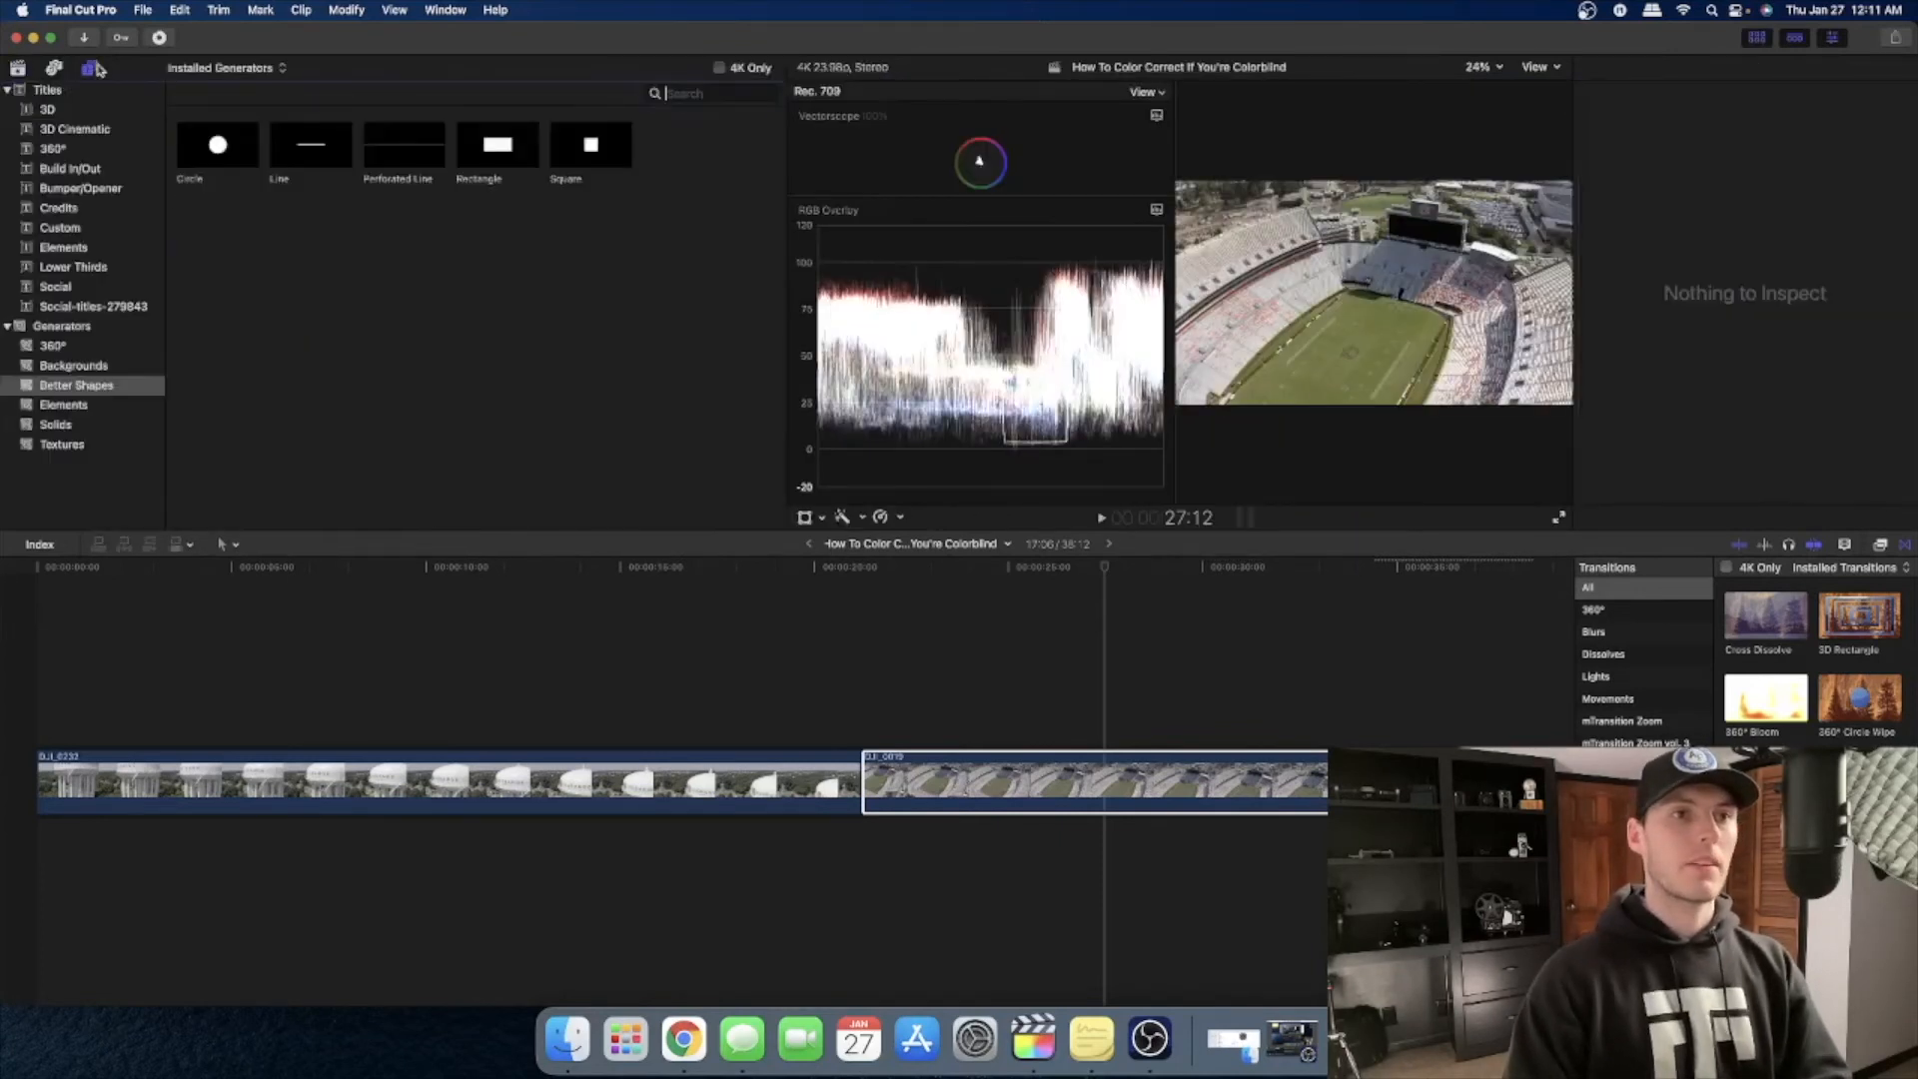
pyautogui.click(90, 284)
pyautogui.click(78, 230)
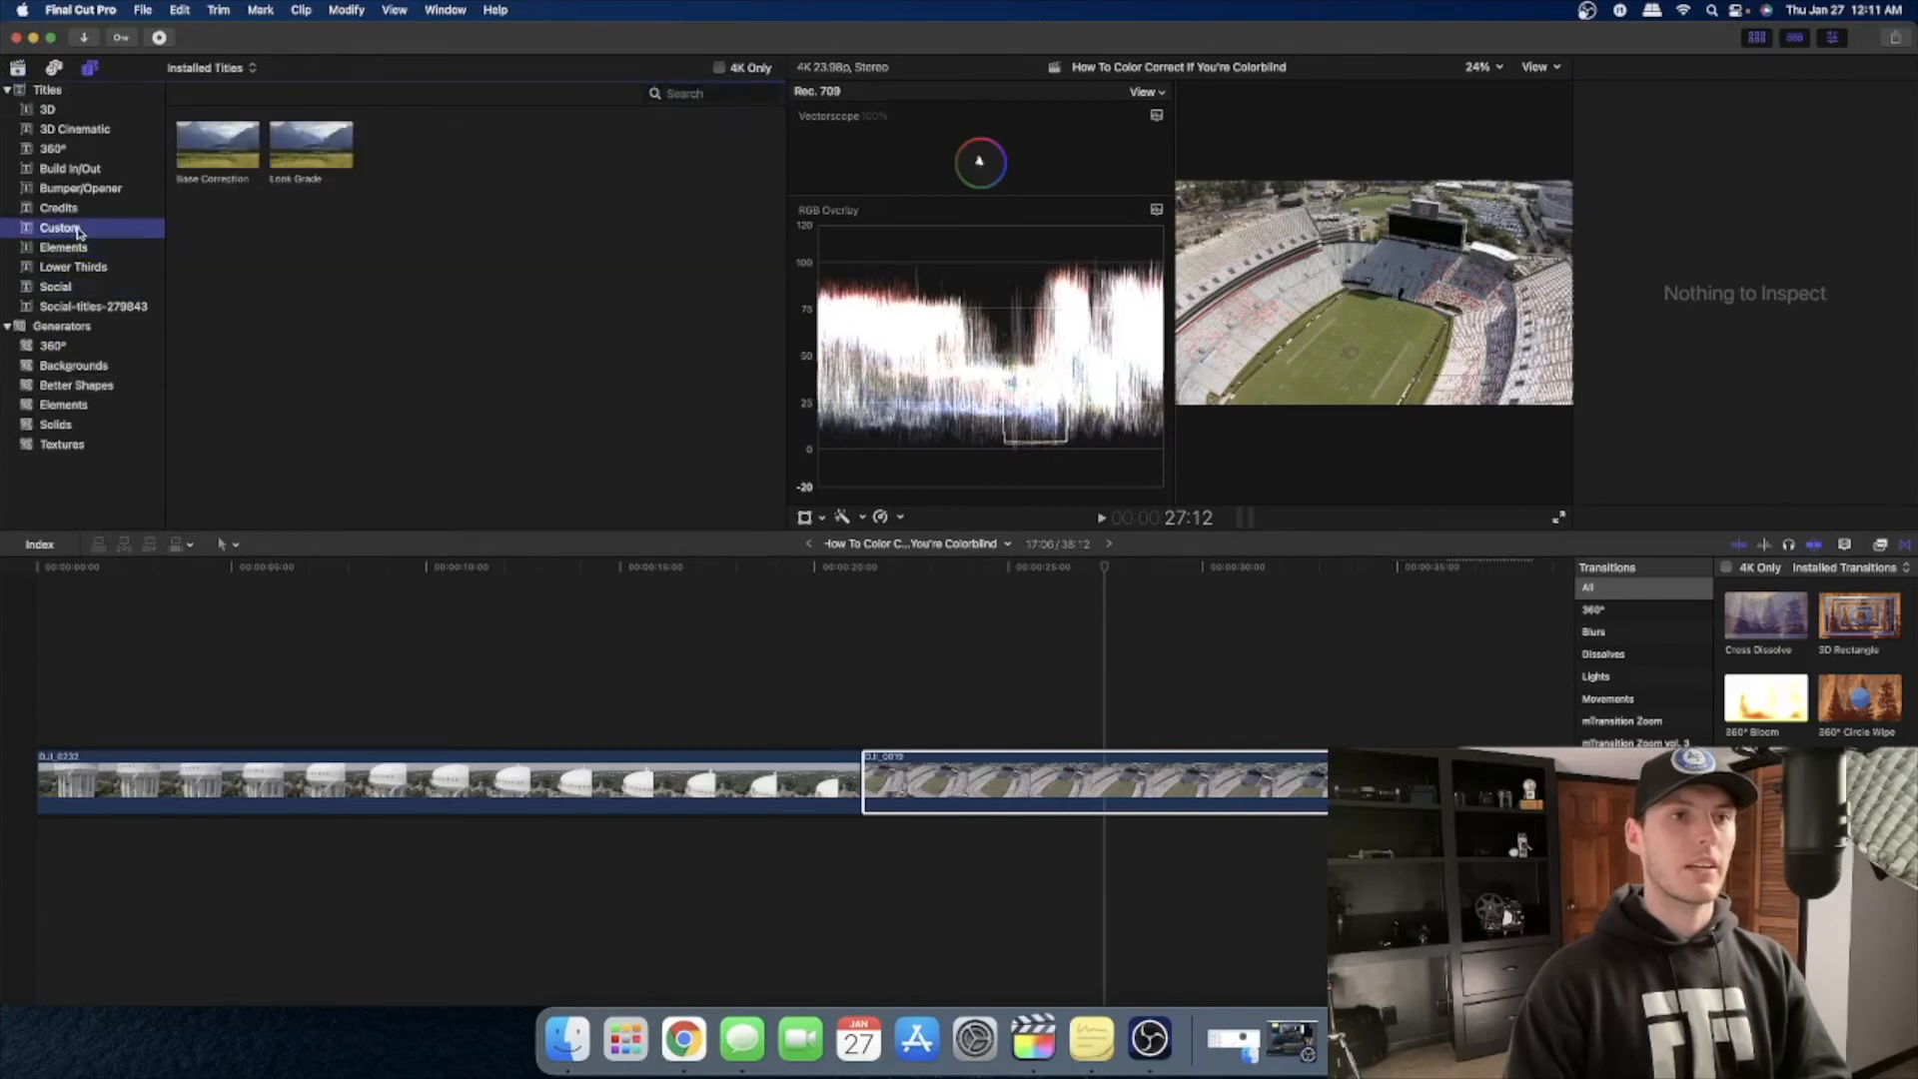
pyautogui.moveTo(216, 153); pyautogui.dragTo(45, 734)
pyautogui.moveTo(425, 736); pyautogui.dragTo(1539, 717)
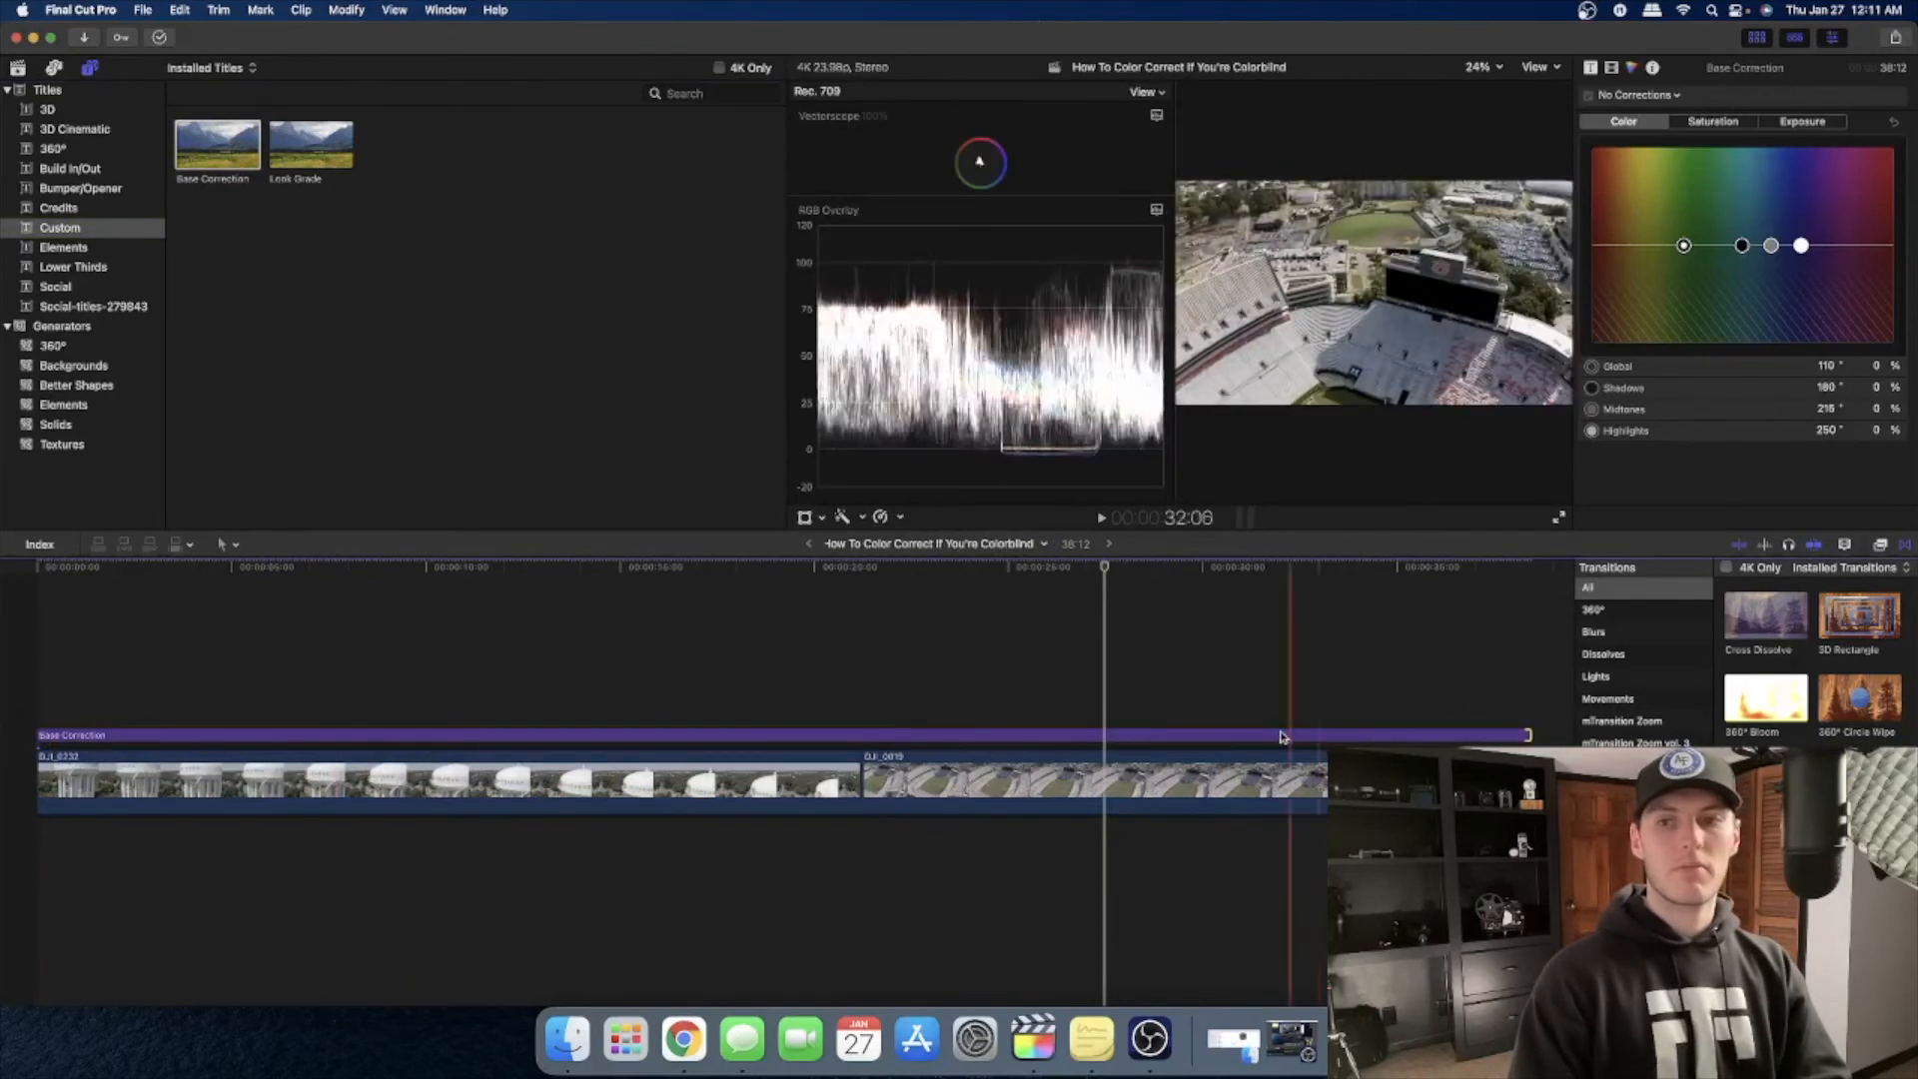
pyautogui.click(796, 782)
pyautogui.click(930, 776)
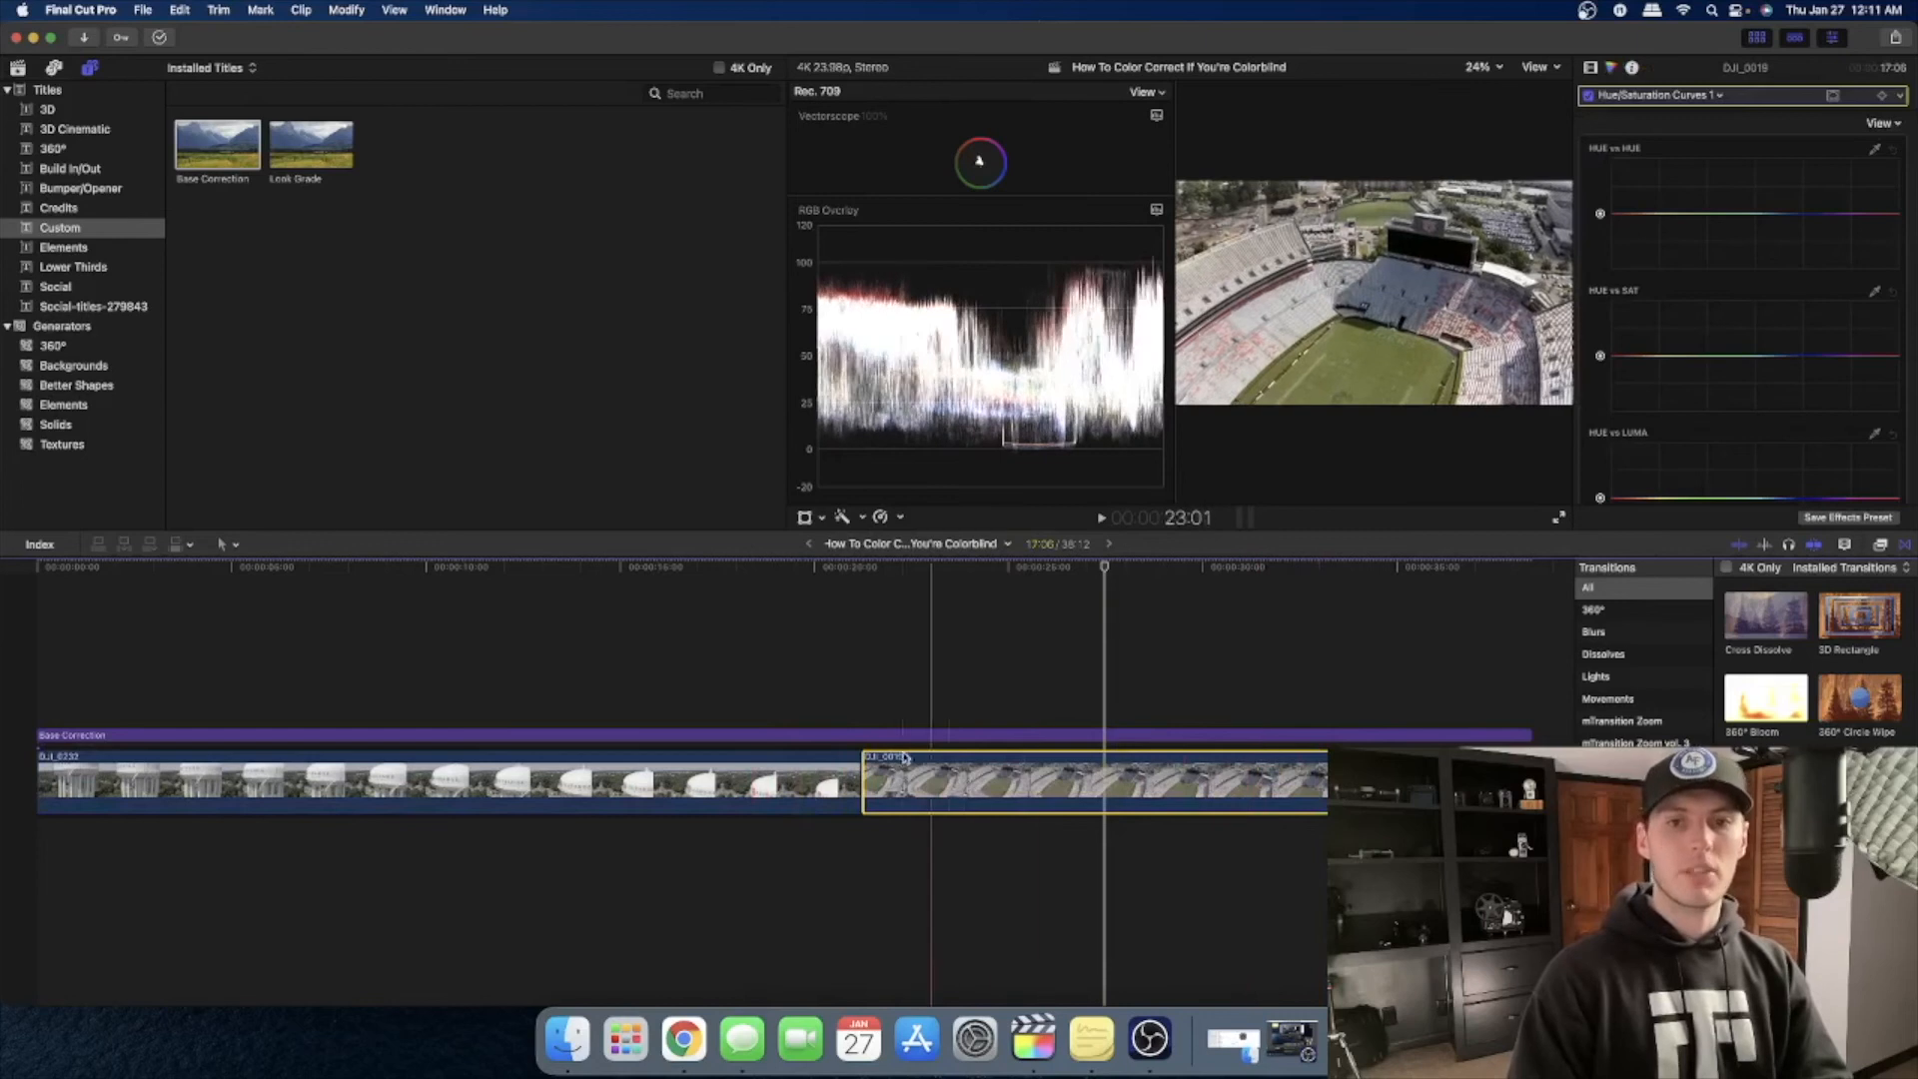
pyautogui.click(765, 736)
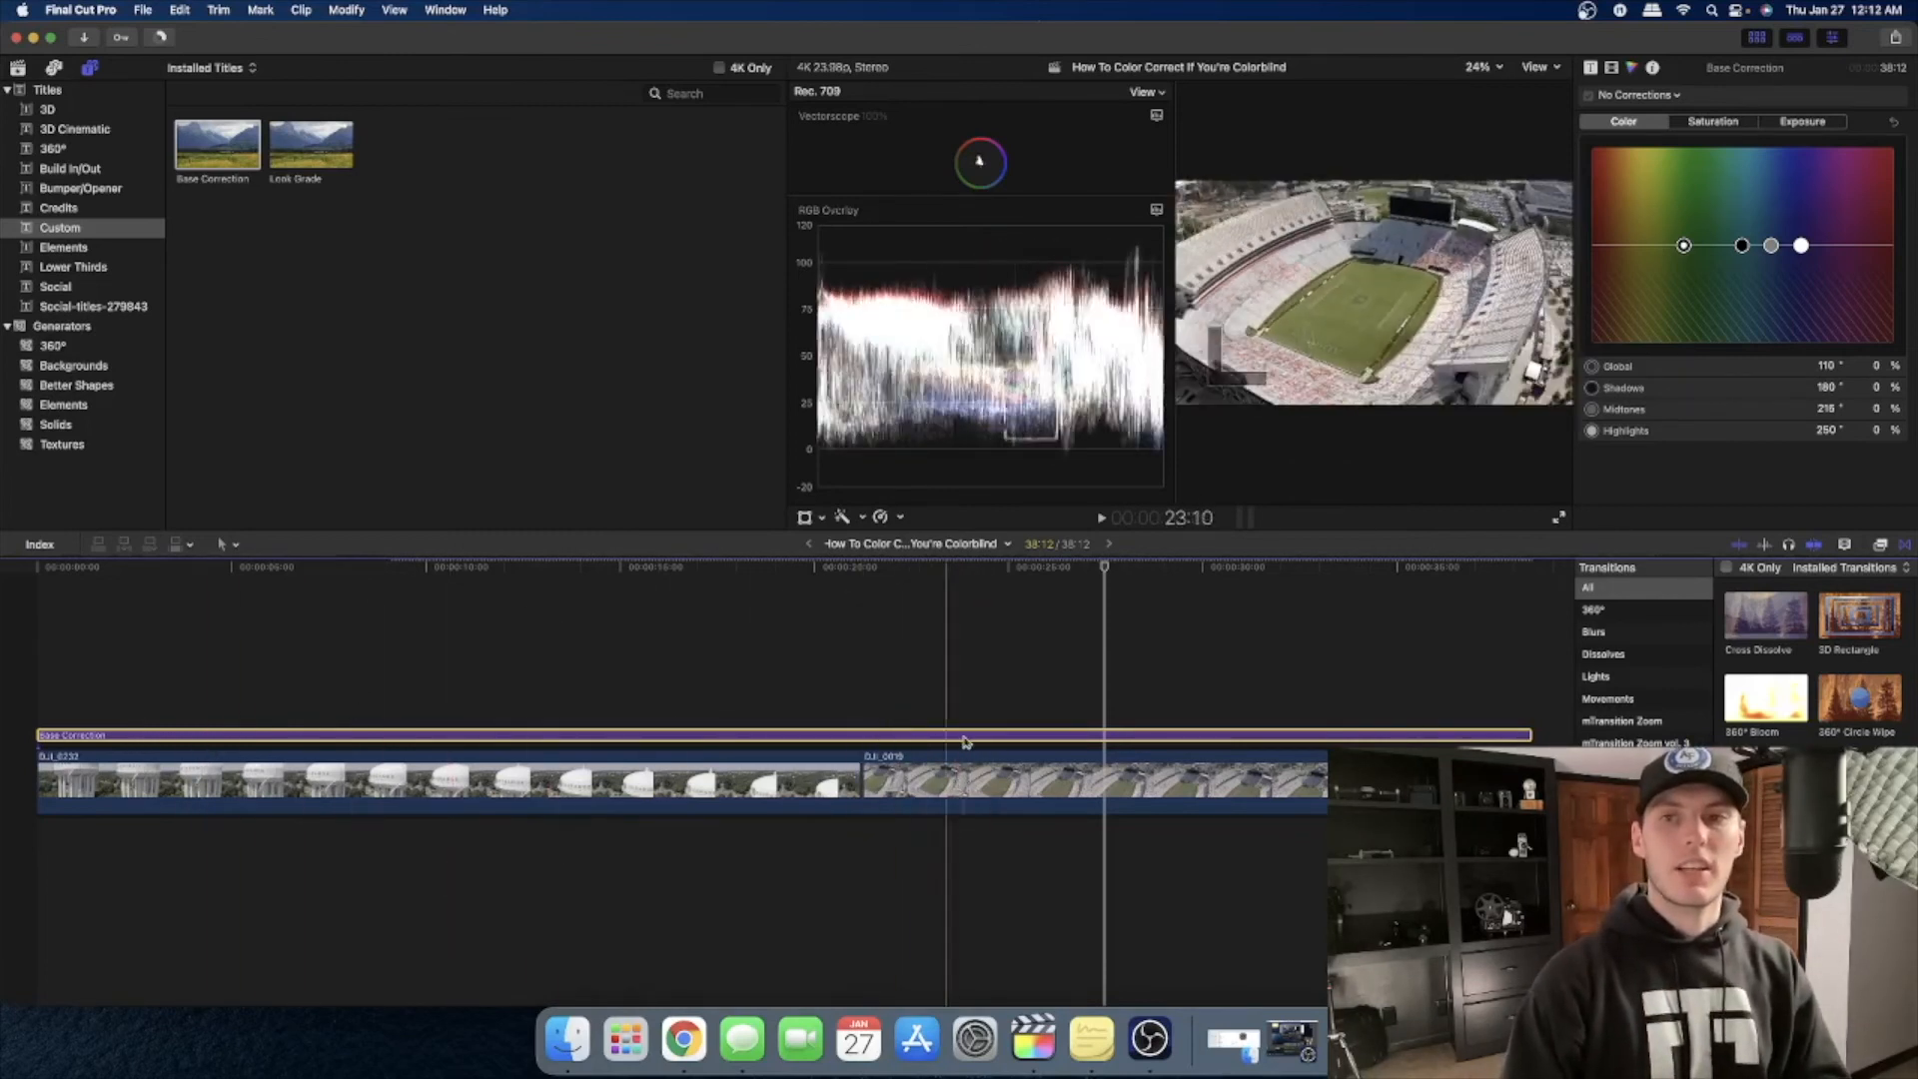
# Step: Hide the browser and the video scopes to leave more room for the viewer
pyautogui.click(1758, 40)
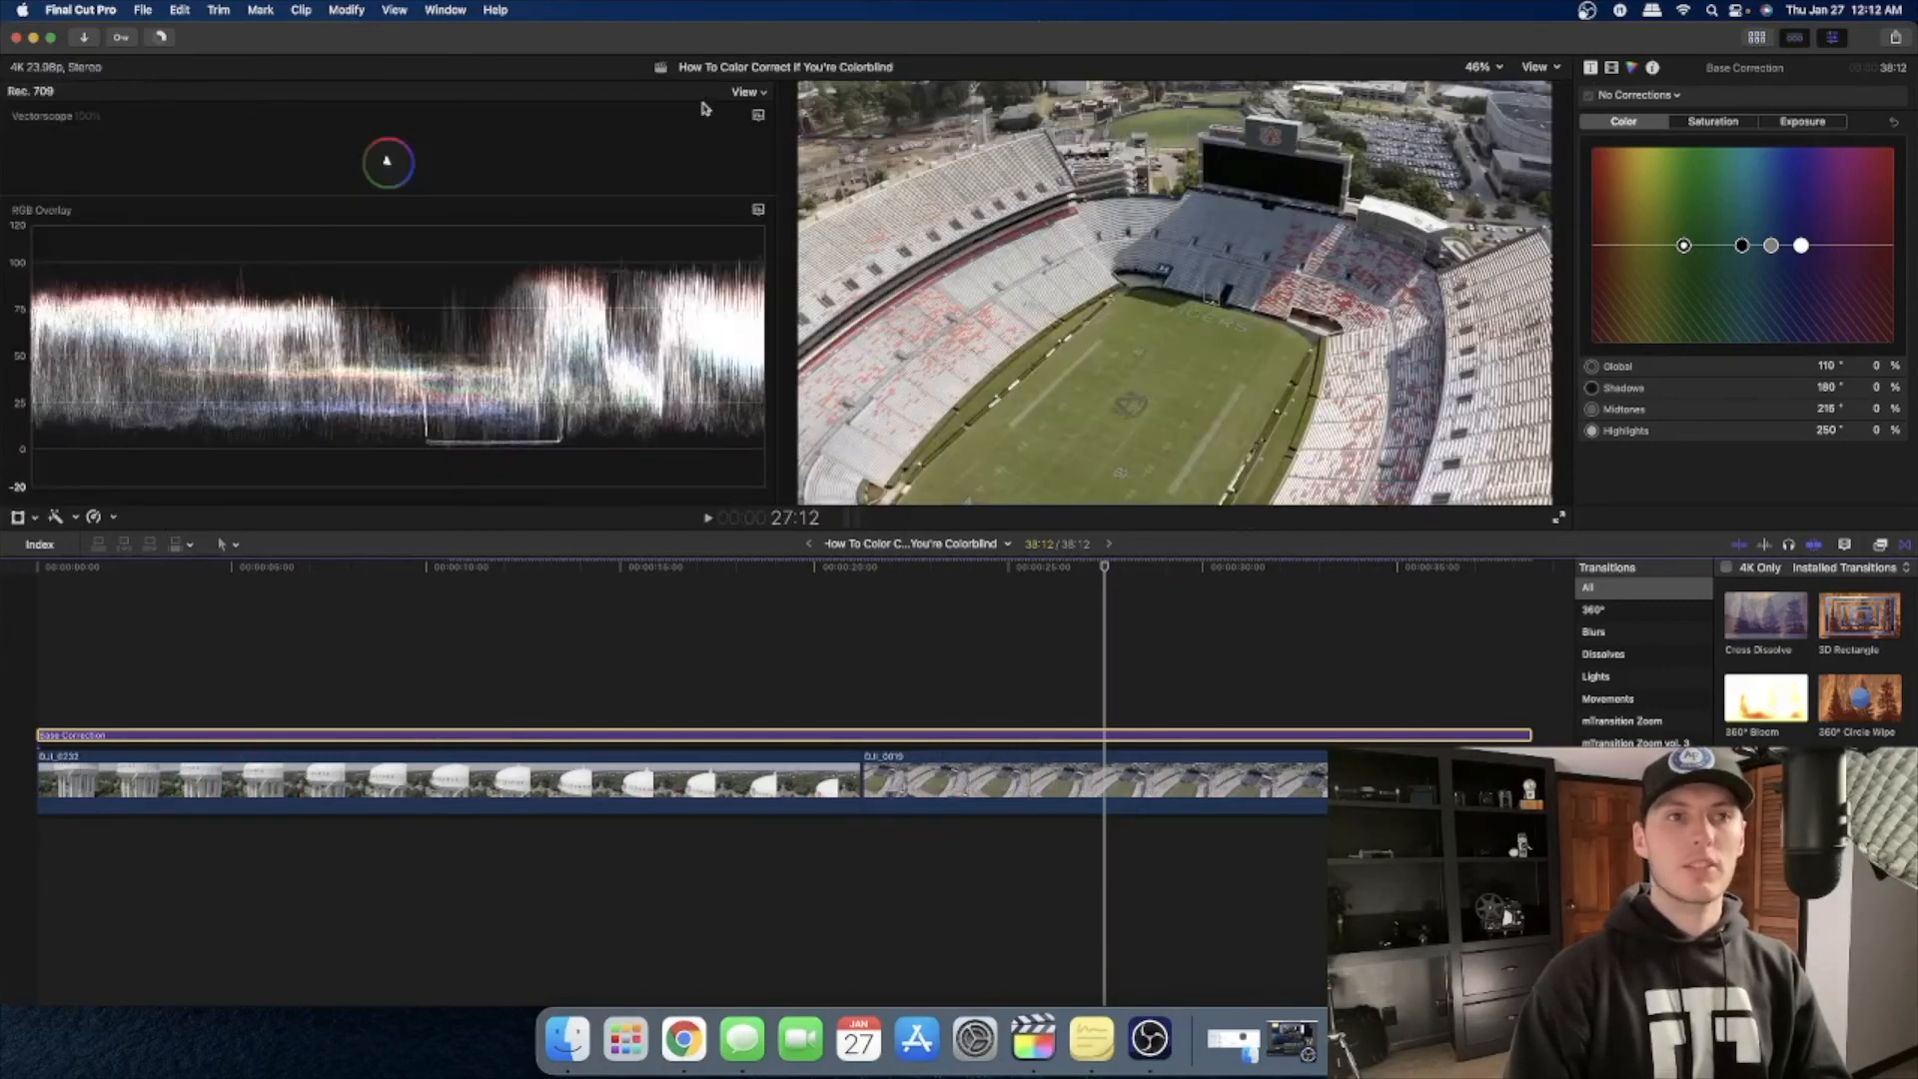
pyautogui.press('super+7')
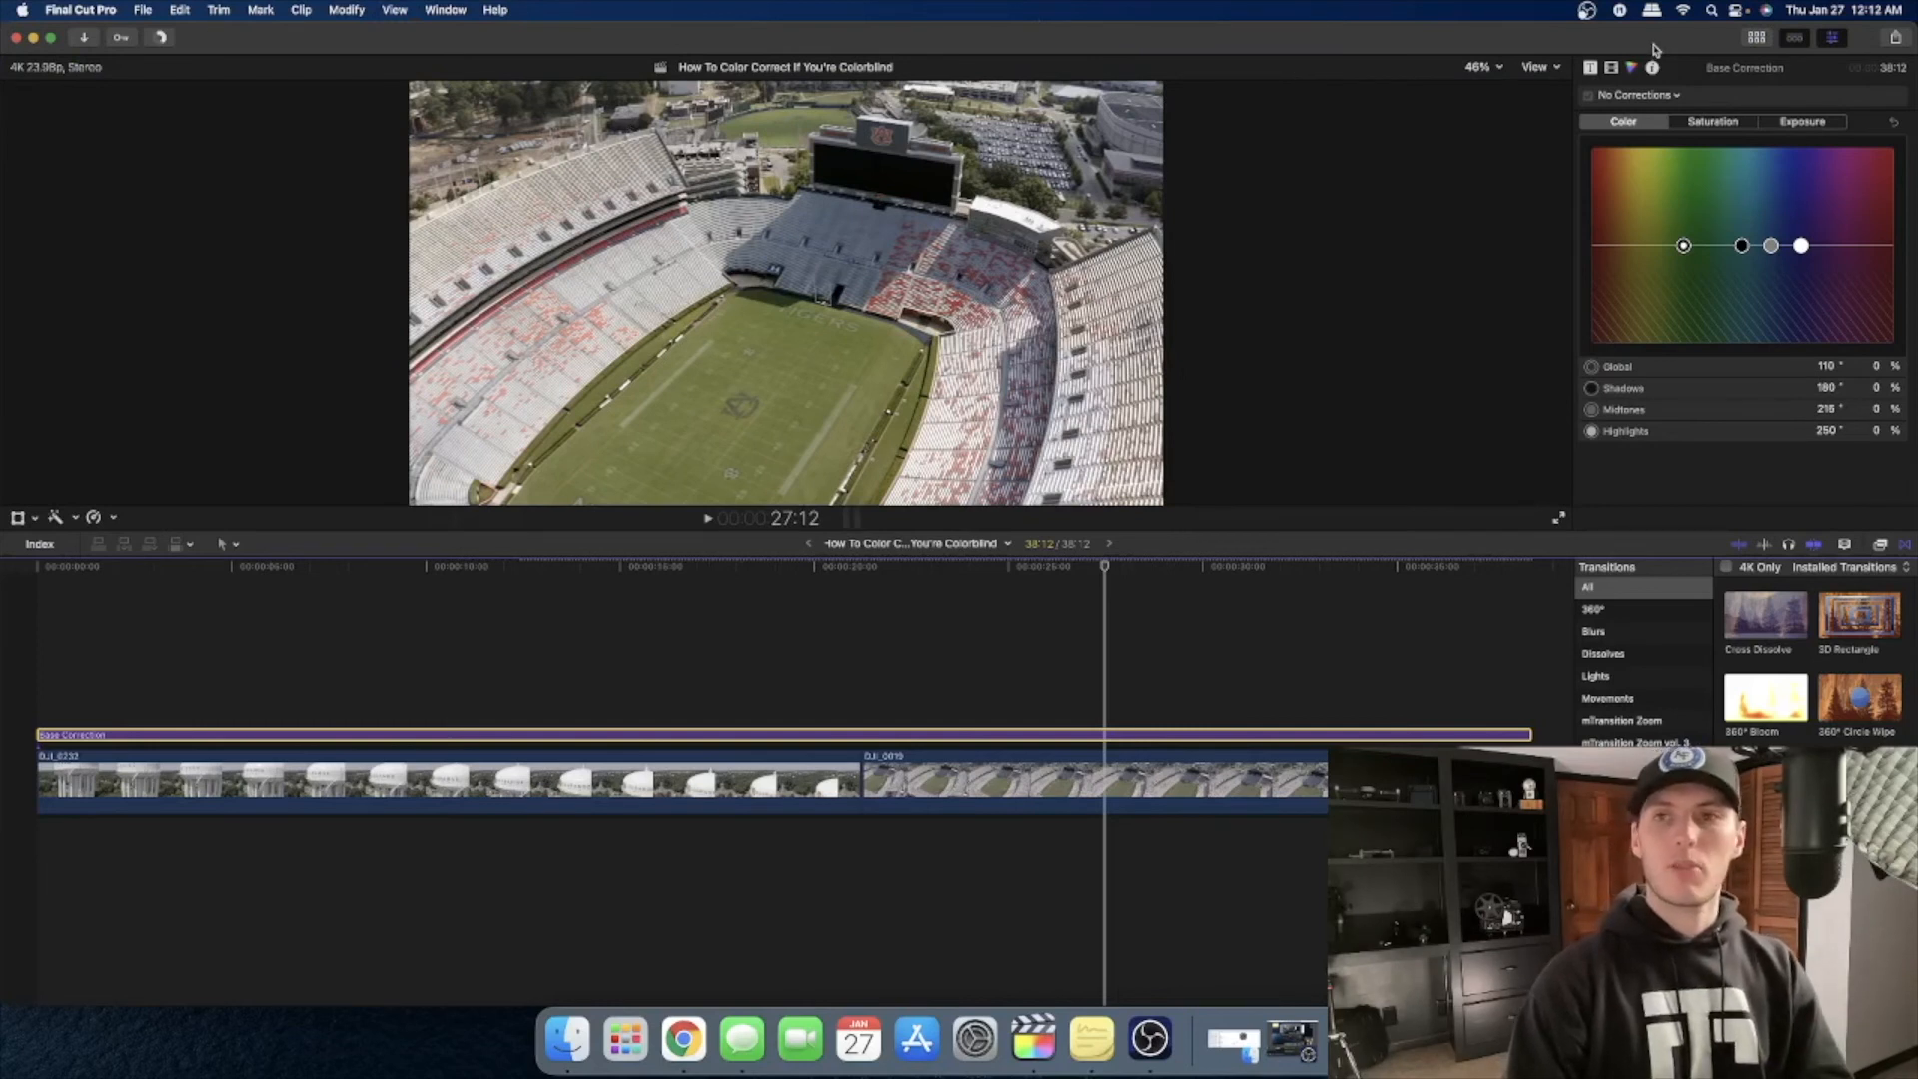
pyautogui.click(1610, 68)
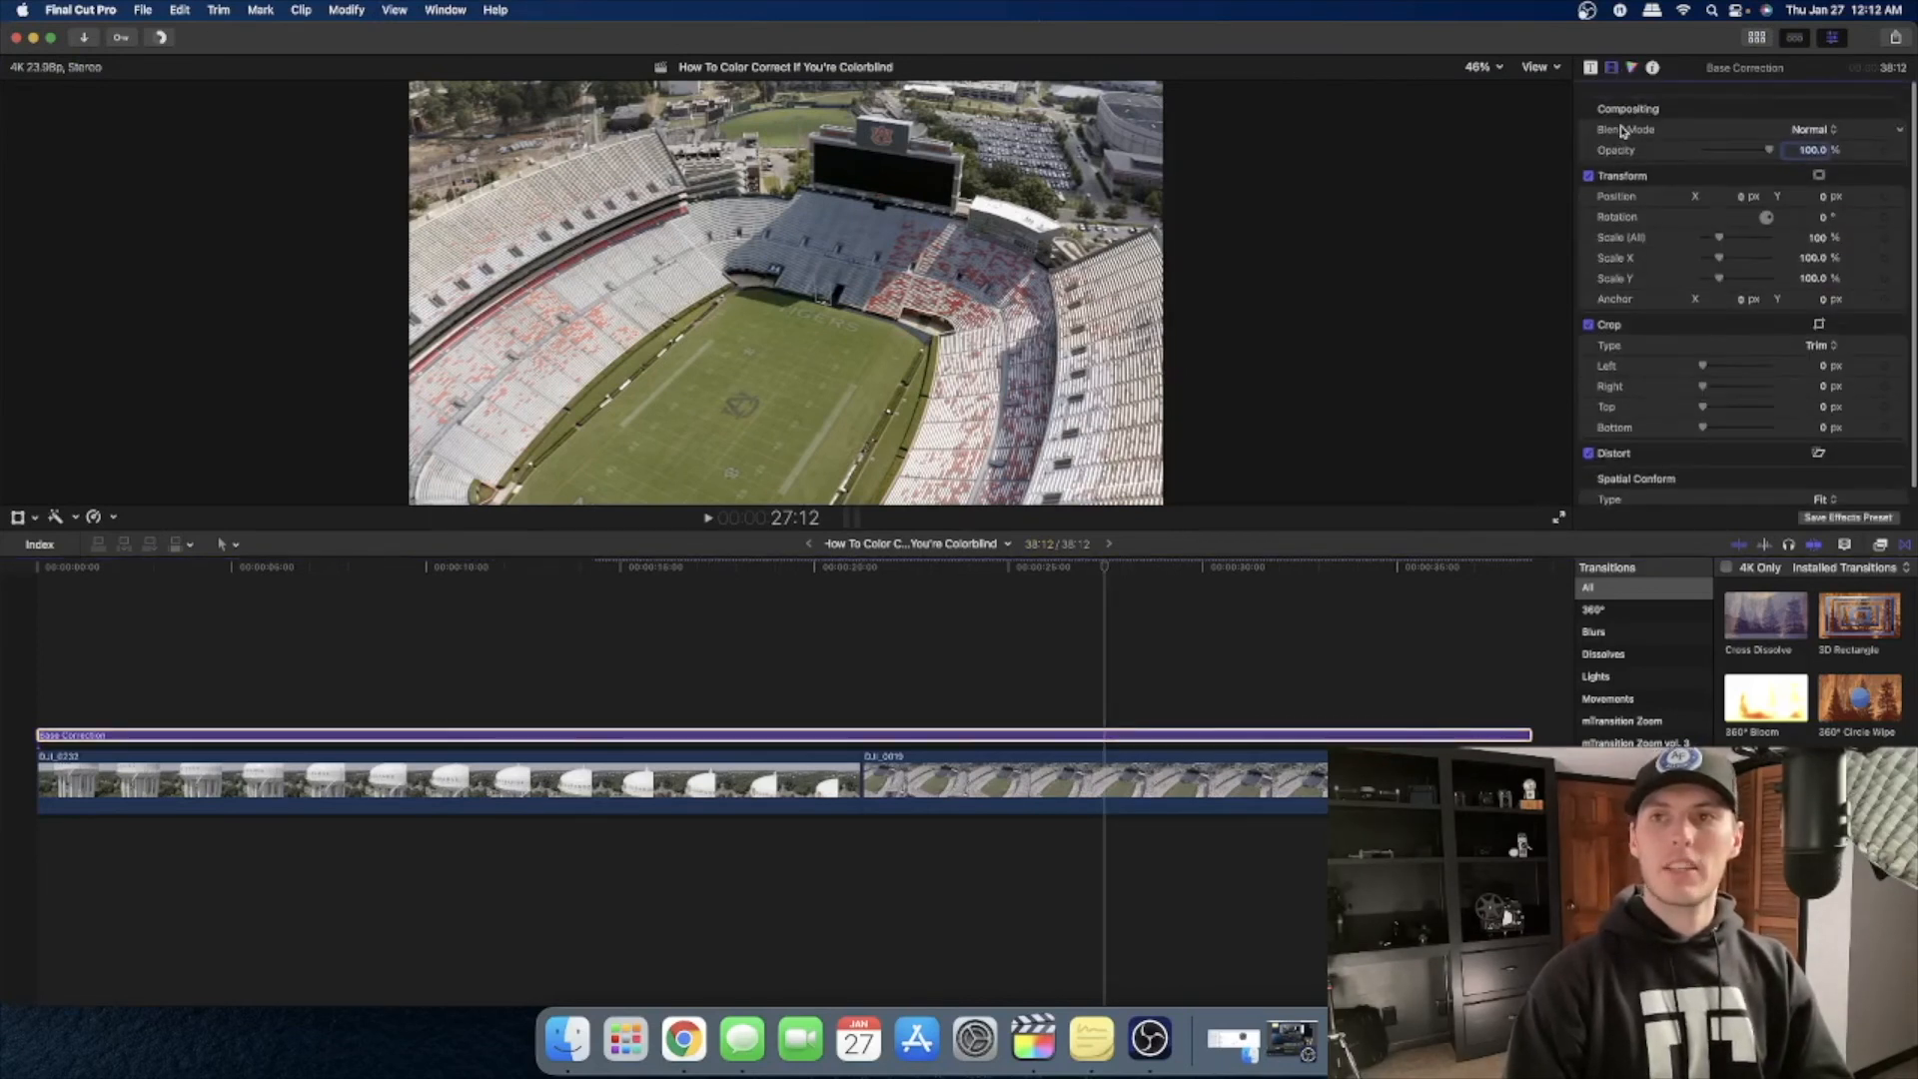
pyautogui.click(1631, 67)
# Step: Delete the Base Correction layer from the timeline
pyautogui.click(1079, 768)
pyautogui.click(1193, 739)
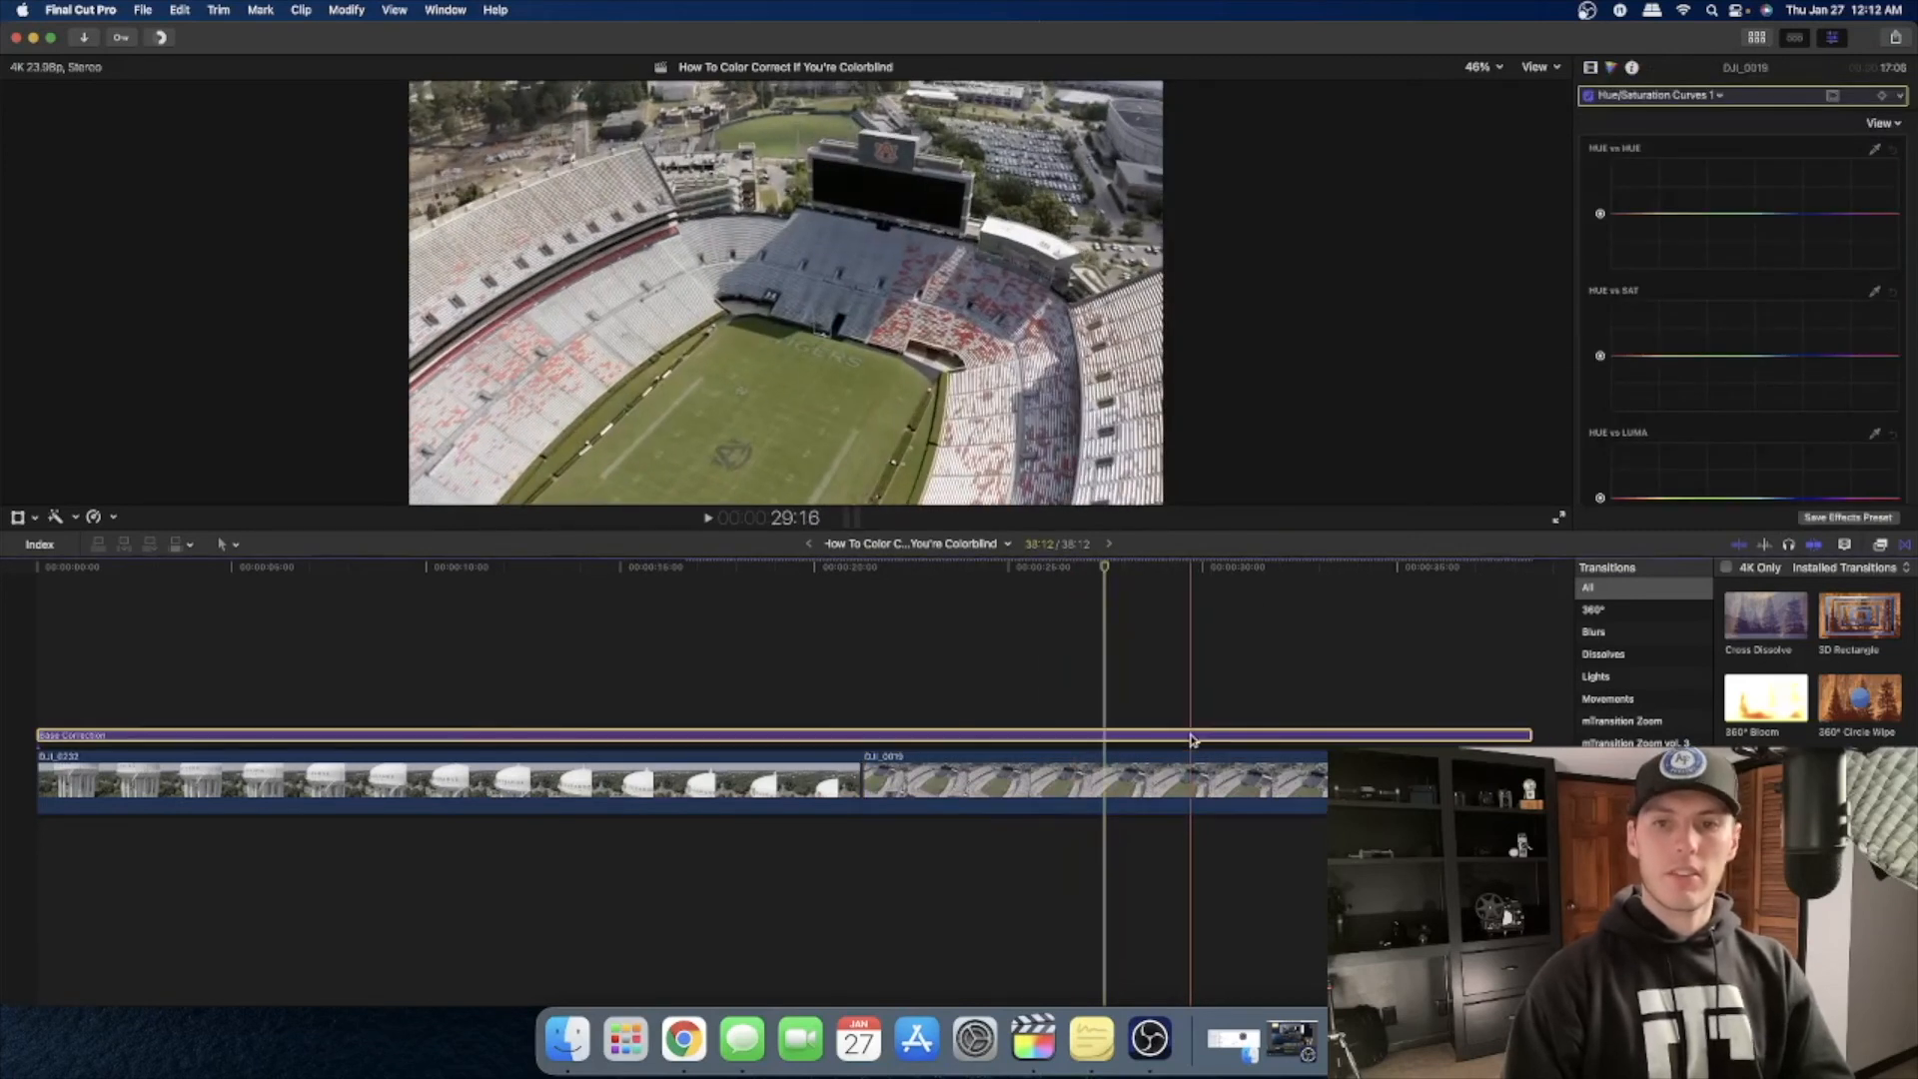
pyautogui.press('Delete')
# Step: Compare the stadium clip with all its effects disabled and enabled, leaving both color corrections on
pyautogui.click(1191, 785)
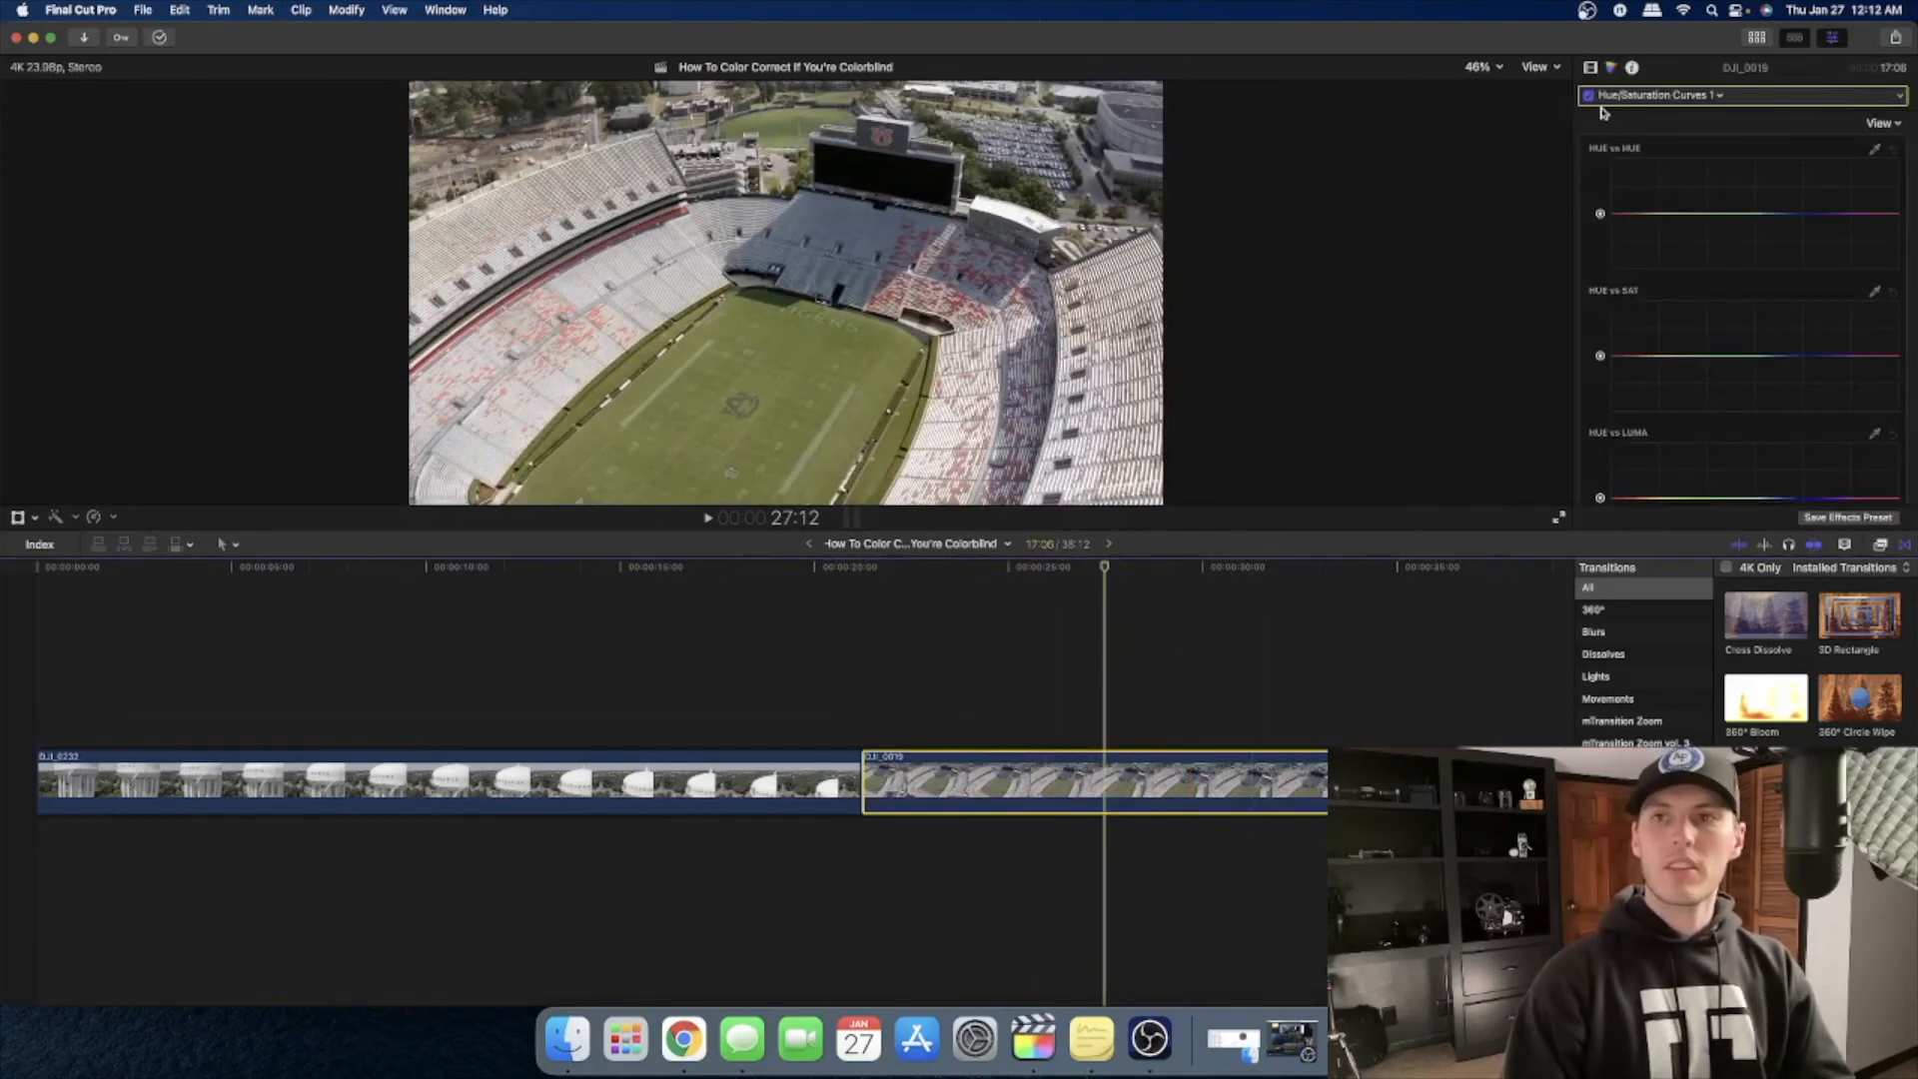
pyautogui.click(1590, 67)
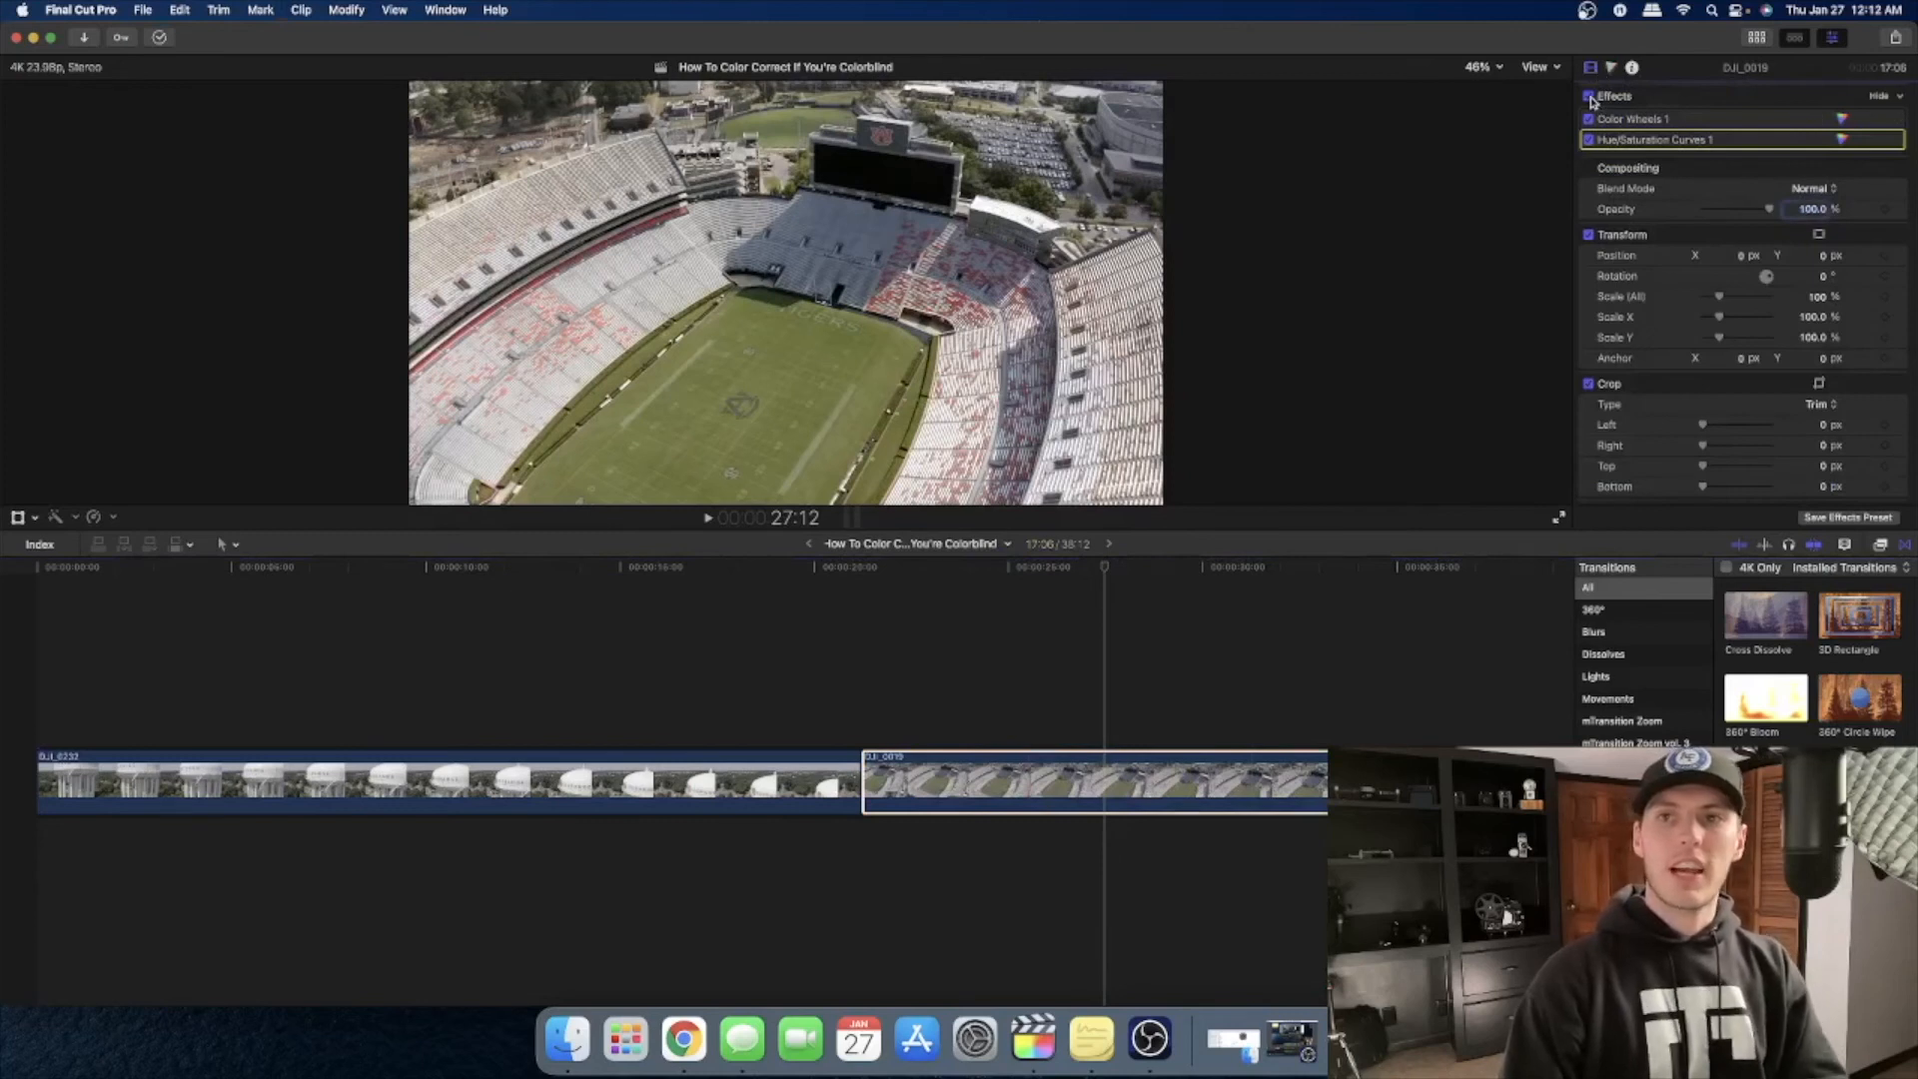
pyautogui.click(1589, 96)
pyautogui.click(1589, 96)
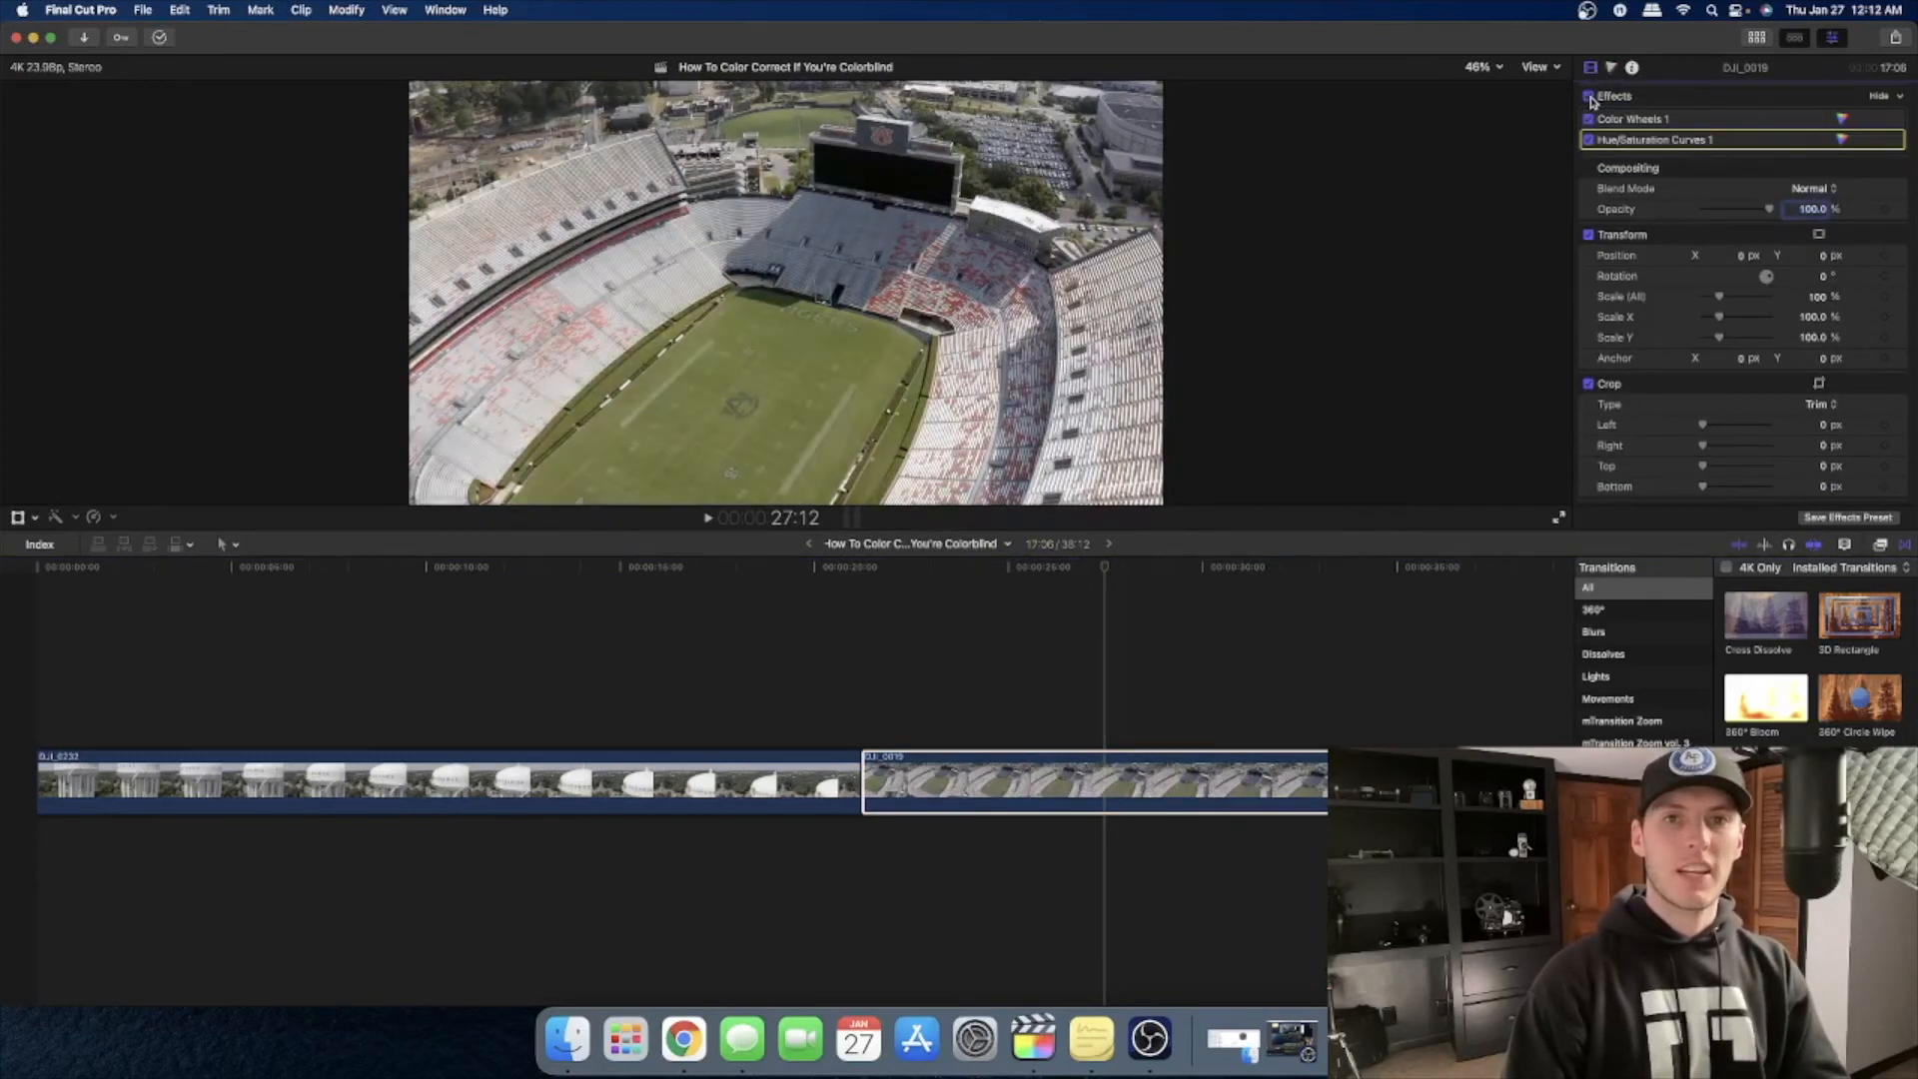
pyautogui.click(1590, 96)
pyautogui.click(1588, 97)
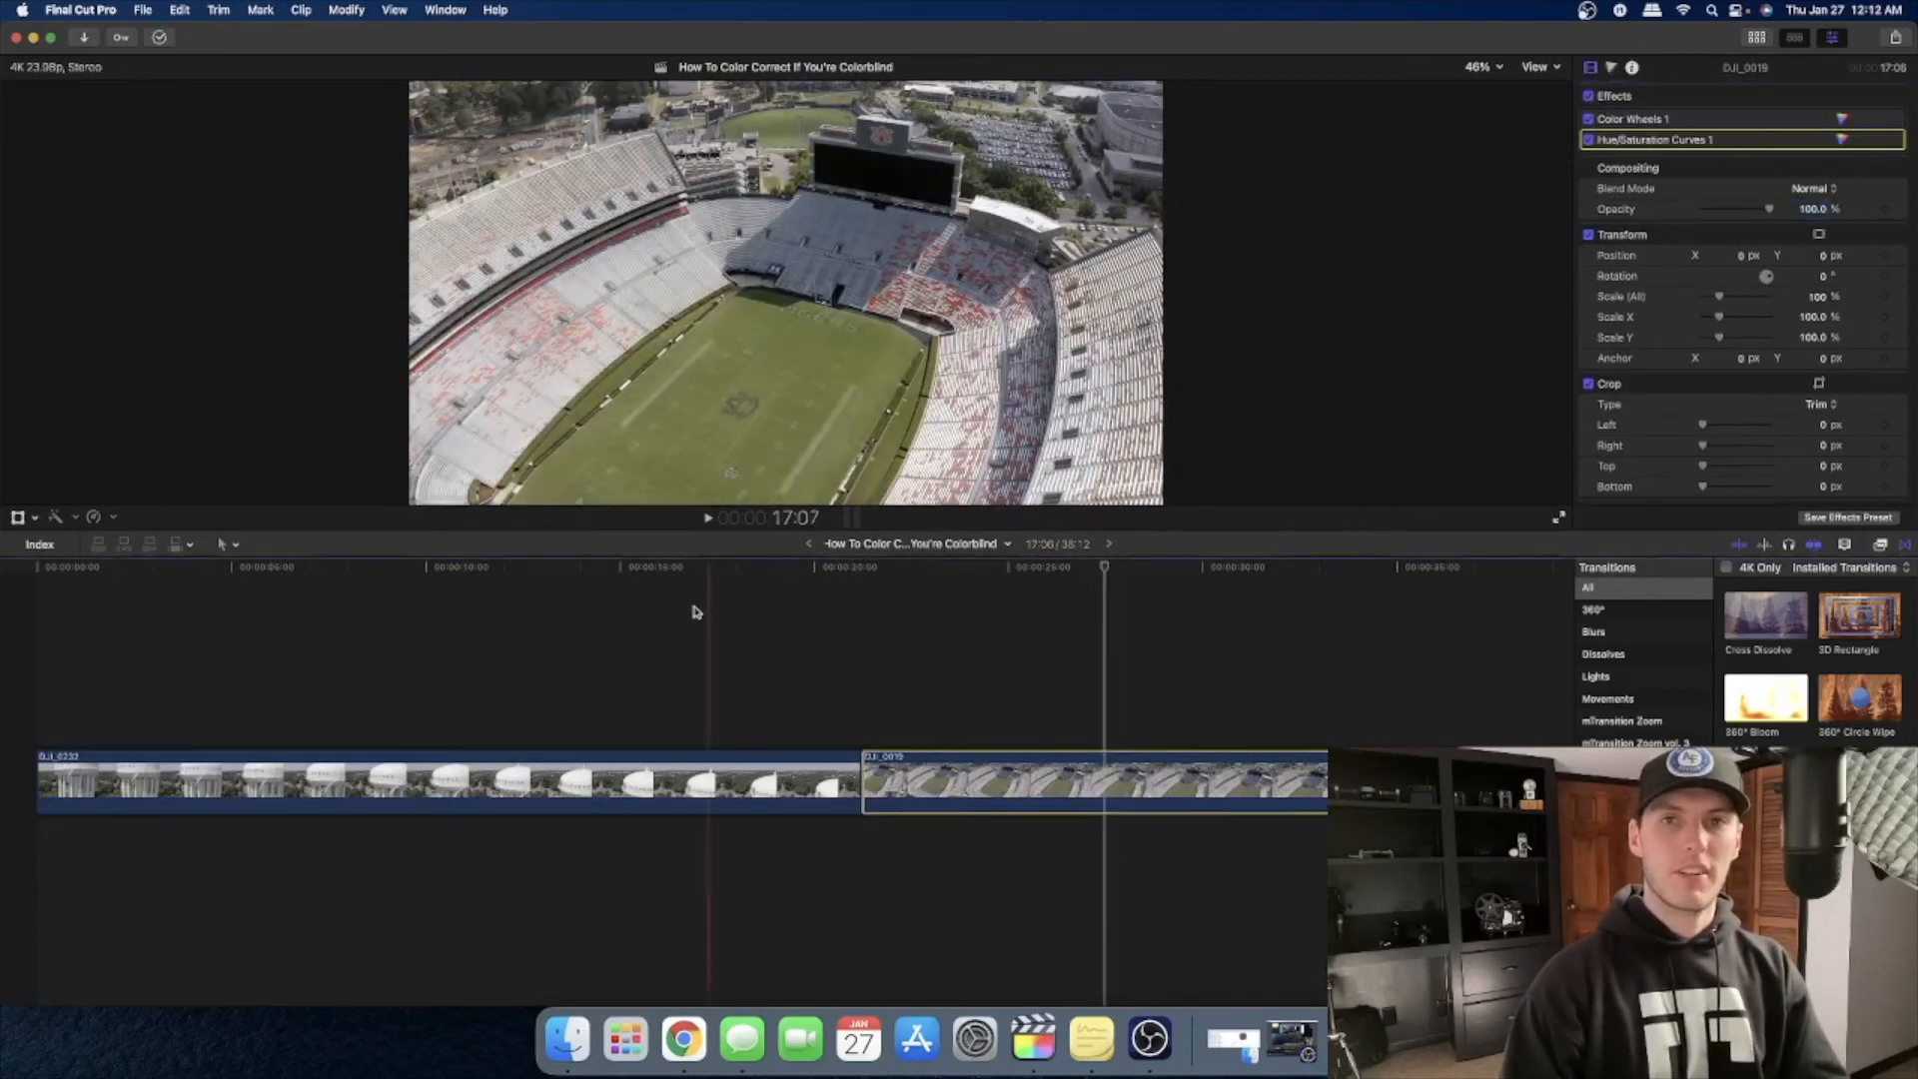
# Step: Compare the water tower clip with all its effects disabled and enabled, leaving both color corrections on
pyautogui.click(608, 789)
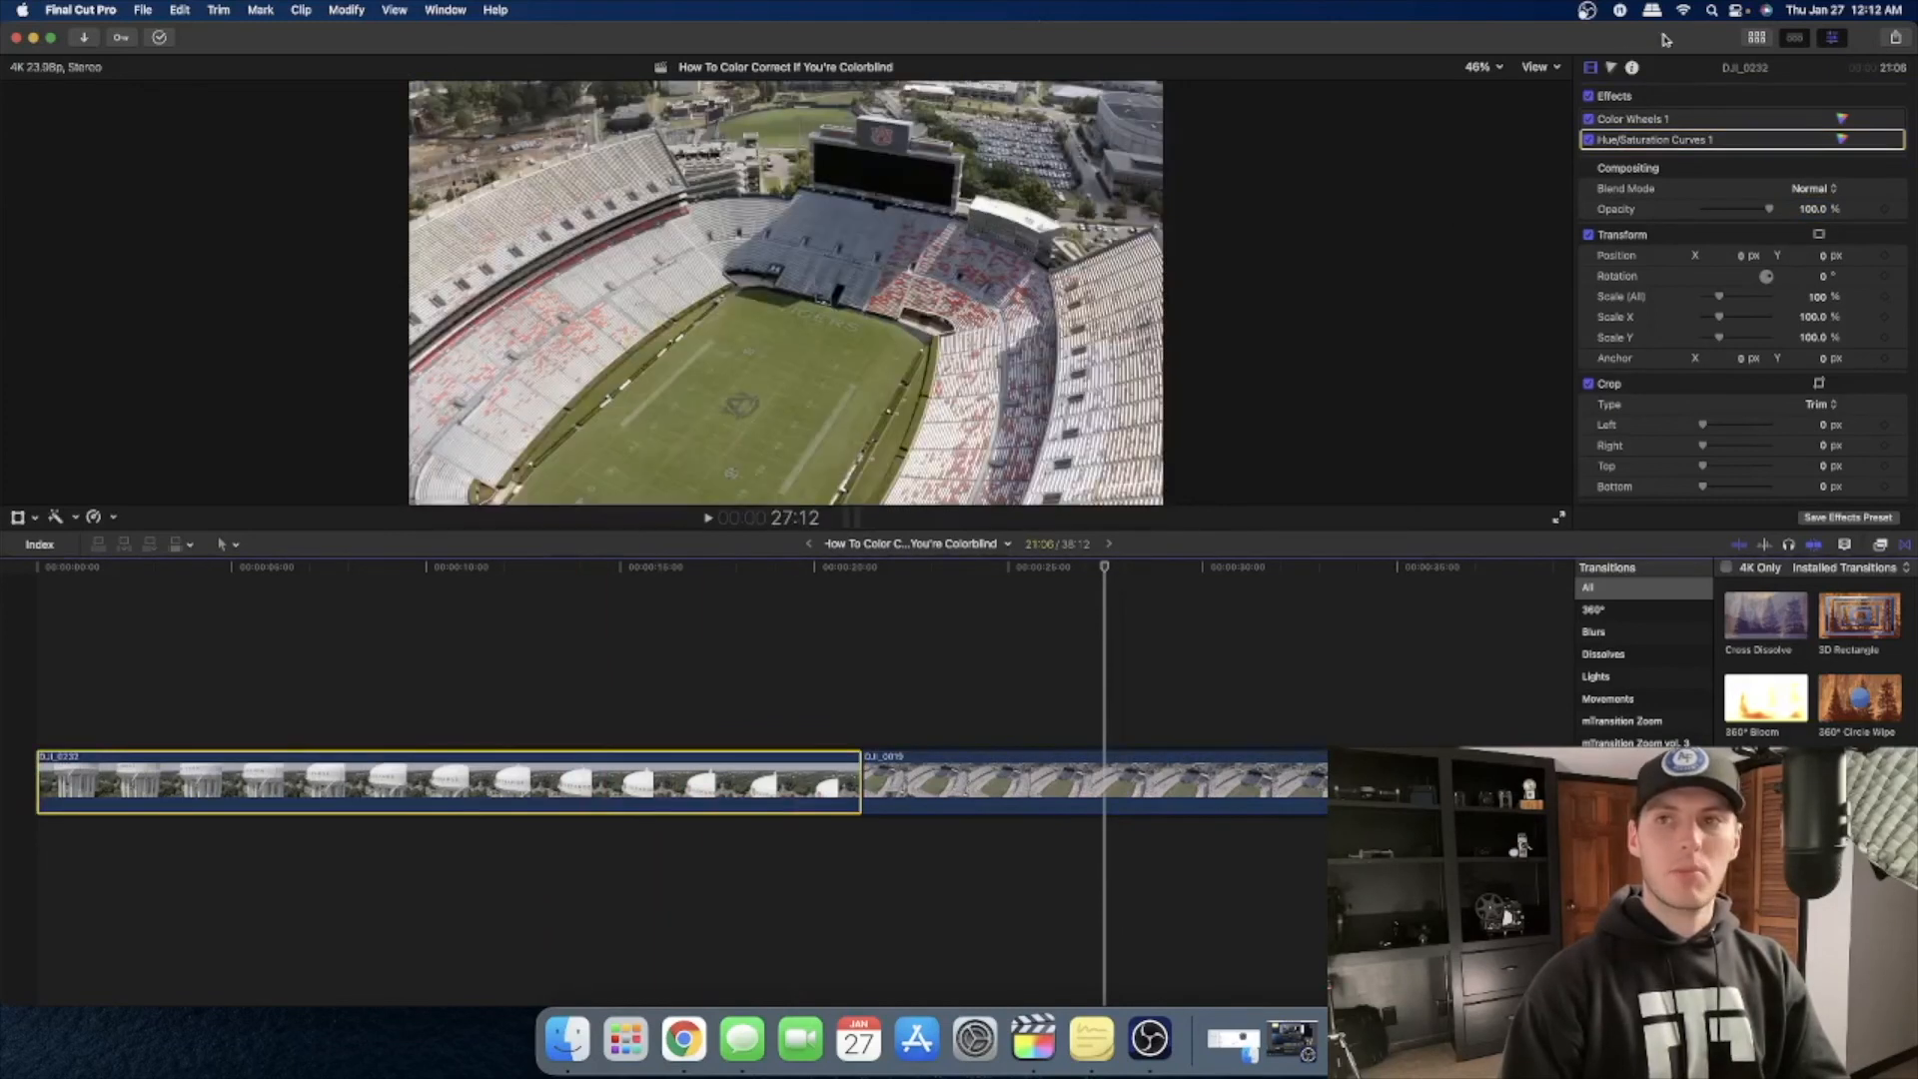
pyautogui.click(675, 690)
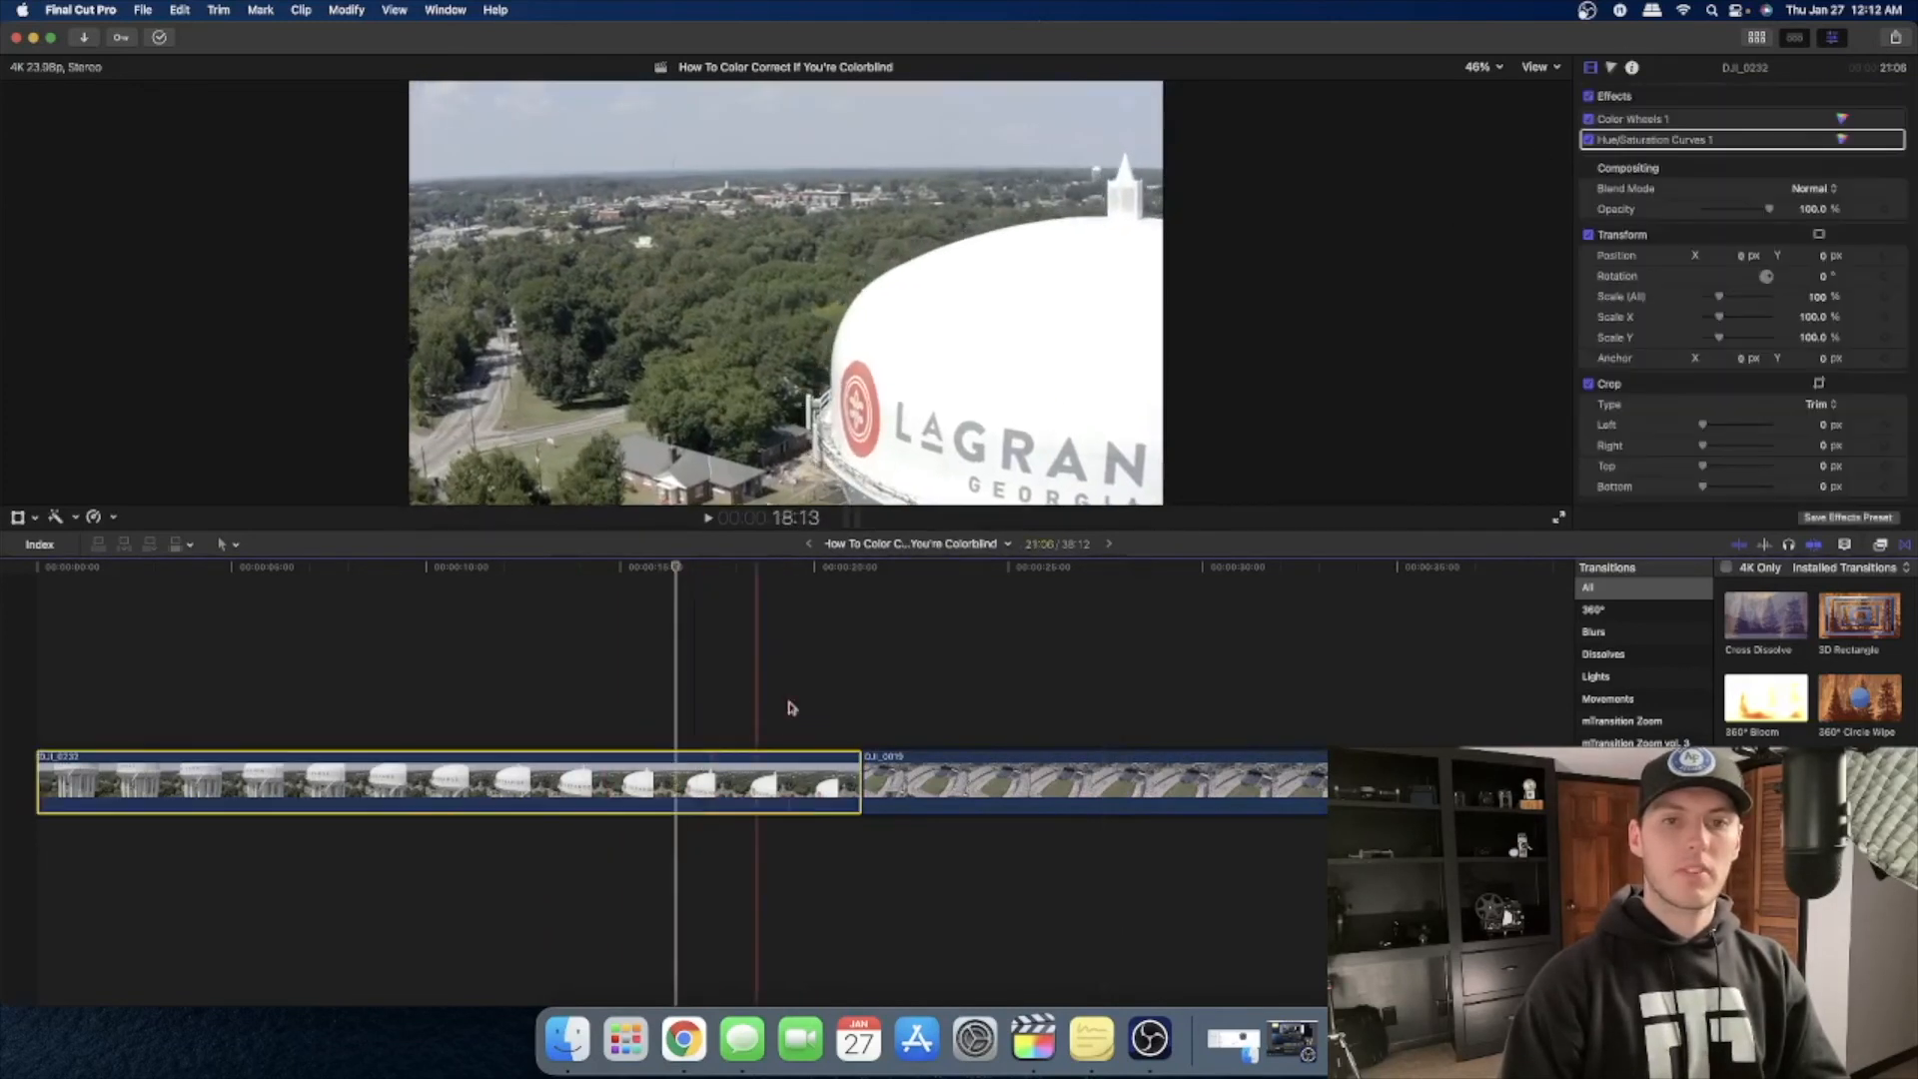
pyautogui.click(1588, 97)
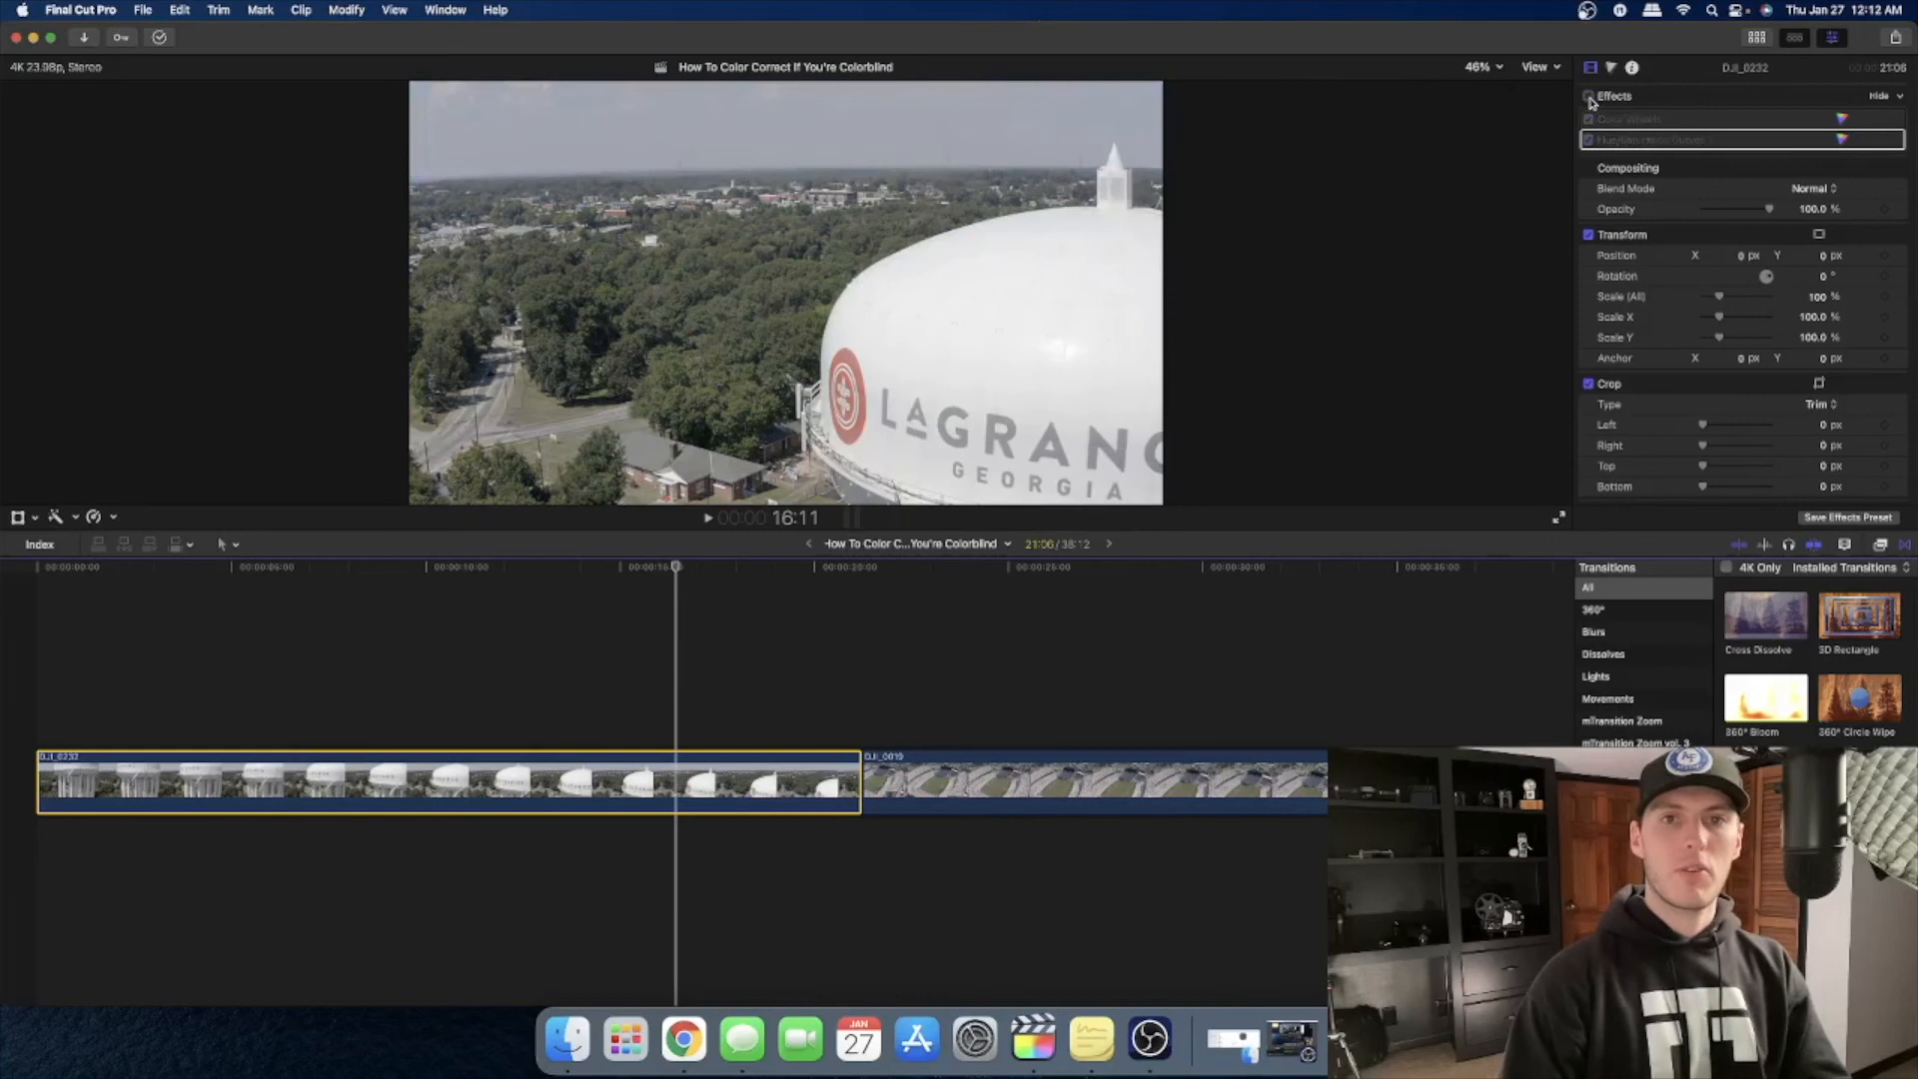
pyautogui.click(1588, 97)
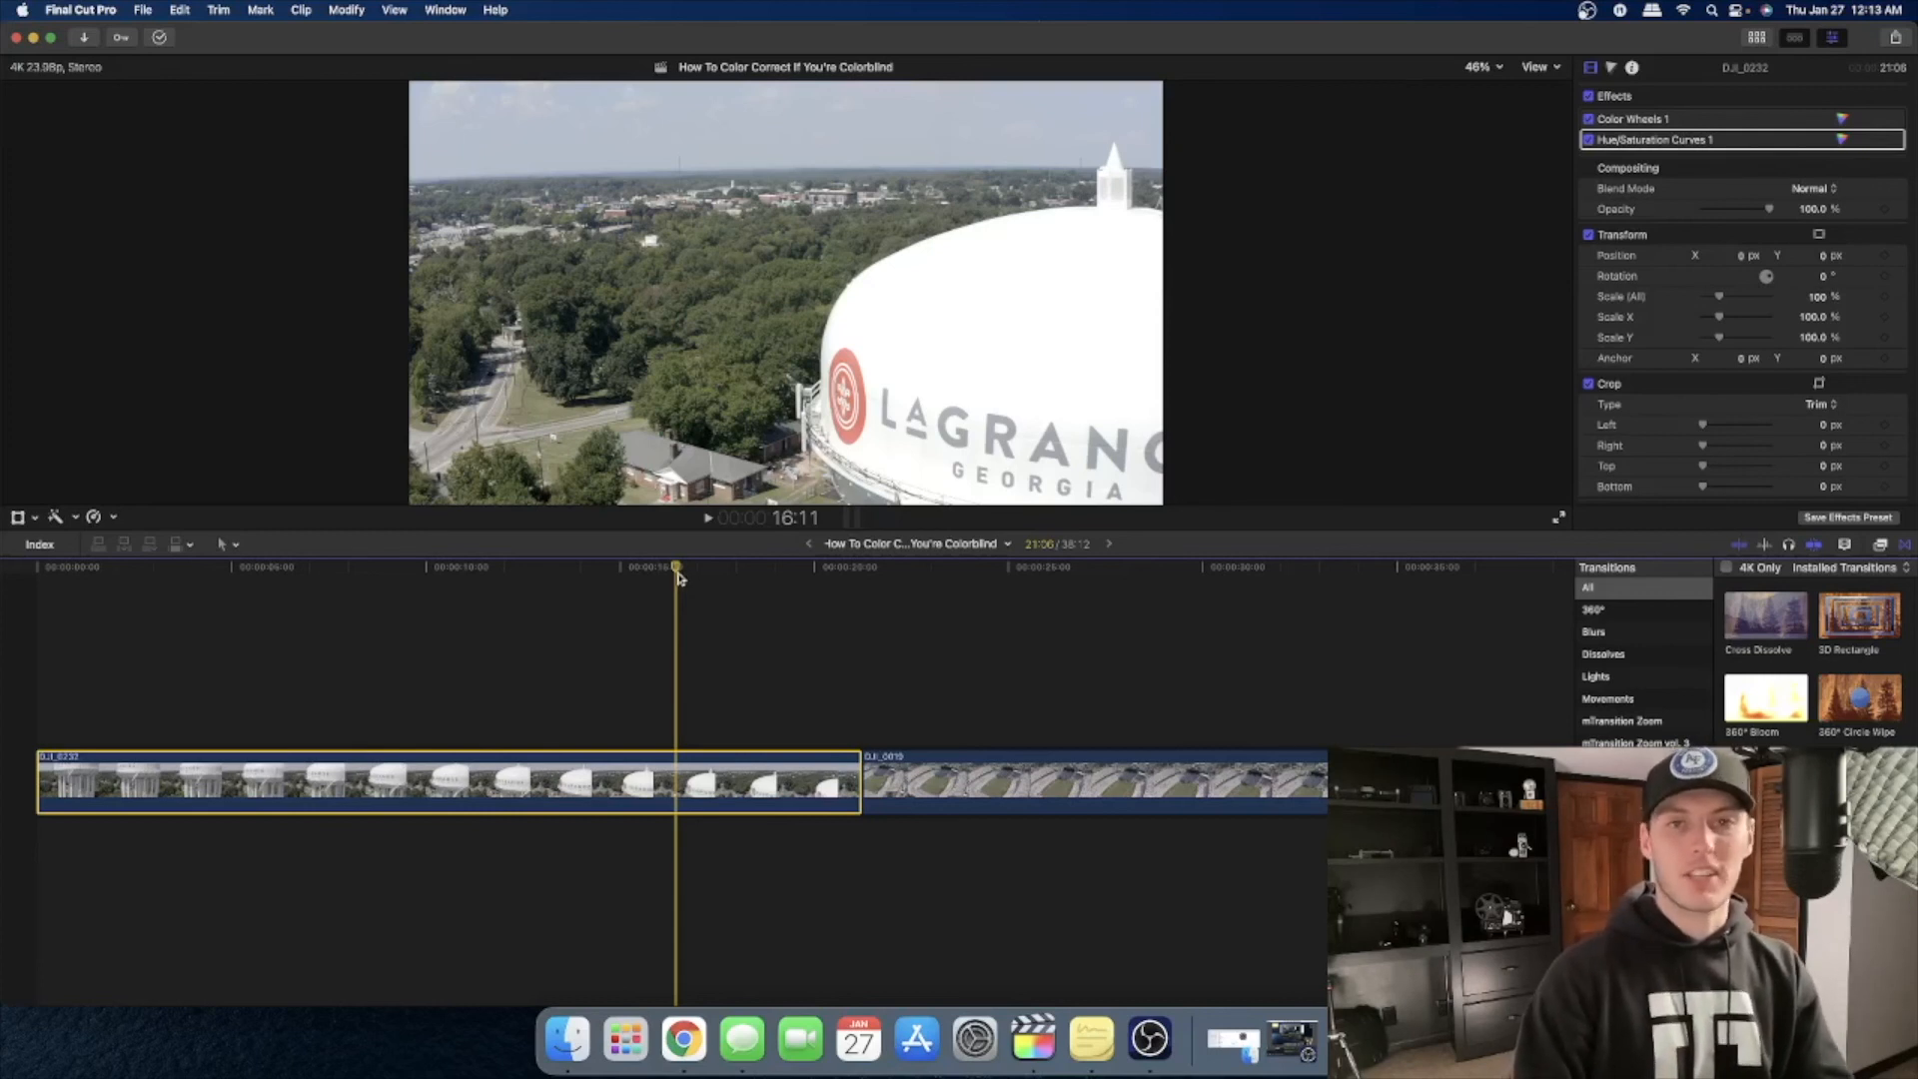
# Step: Show the video scopes for a stadium frame and enlarge the vectorscope above the RGB overlay
pyautogui.moveTo(675, 568); pyautogui.dragTo(977, 590)
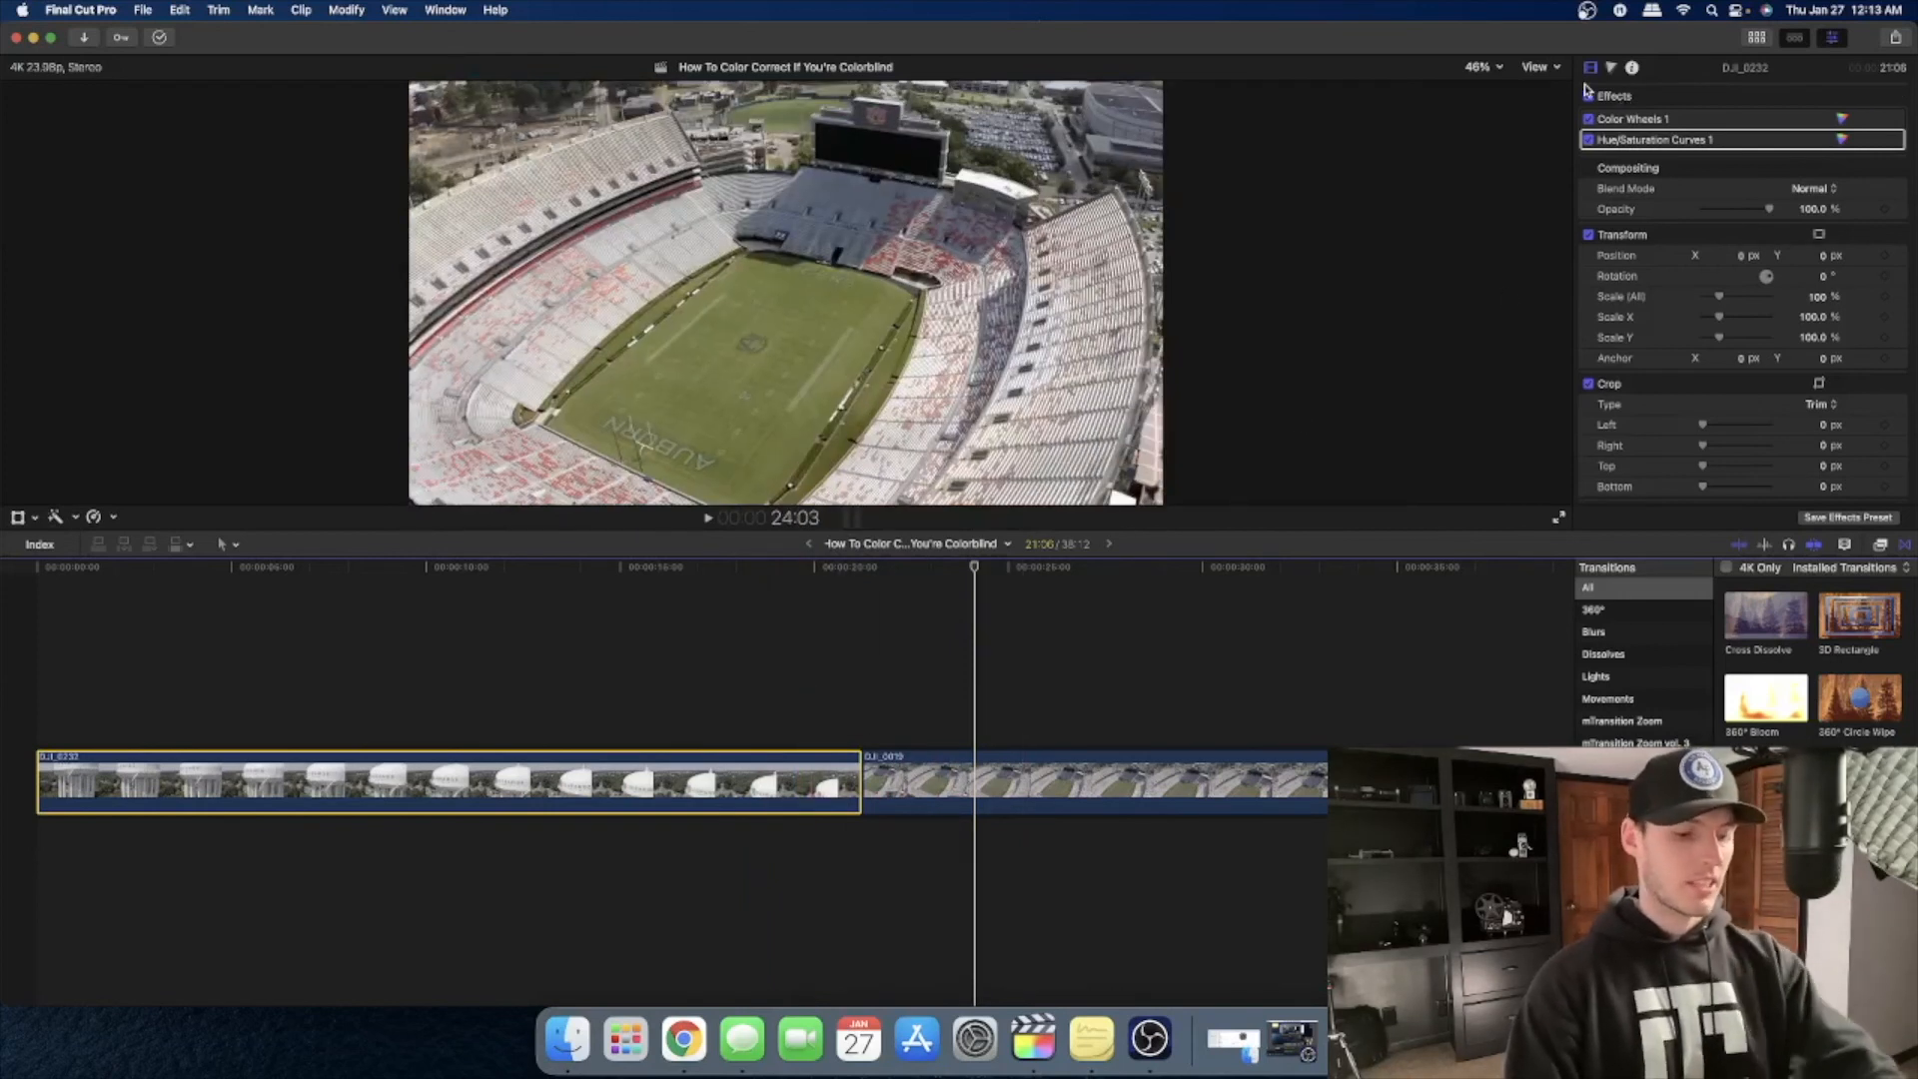
pyautogui.press('super+7')
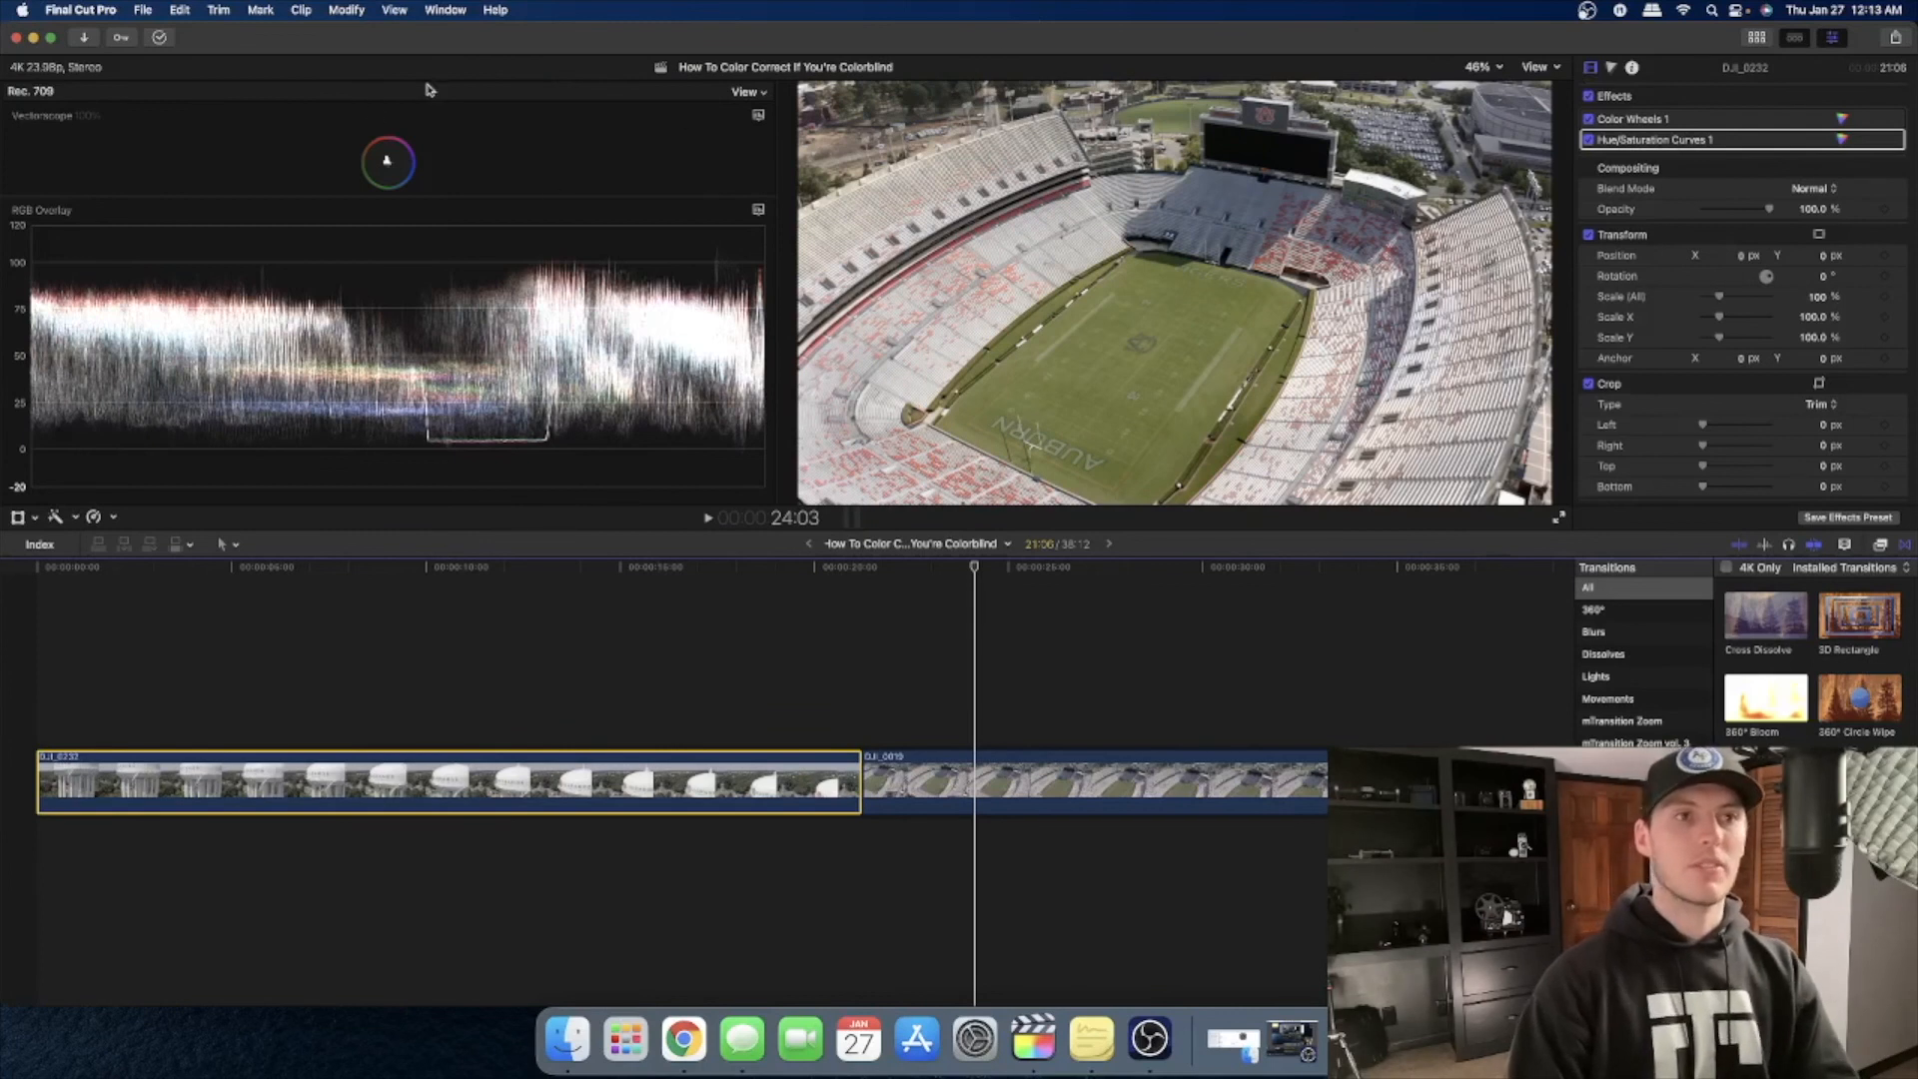
pyautogui.moveTo(515, 199); pyautogui.dragTo(526, 303)
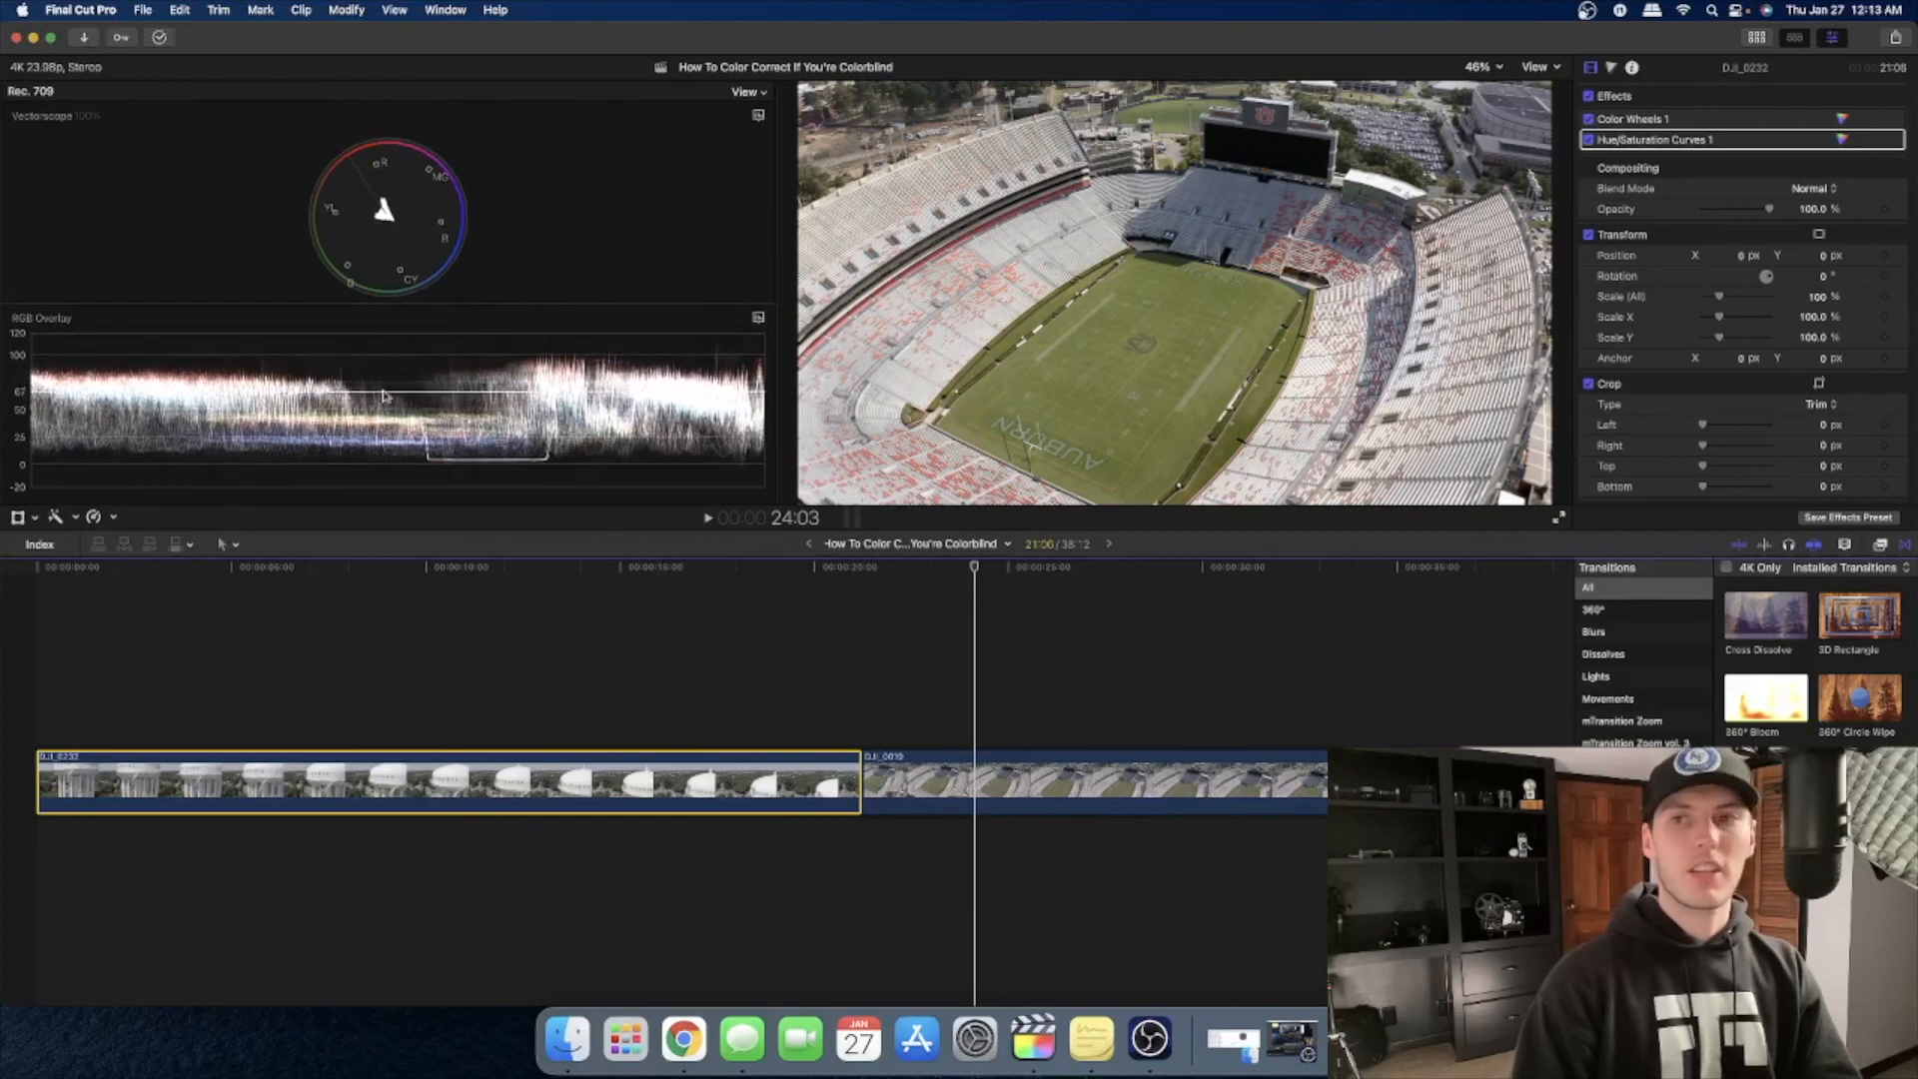
# Step: Display the water tower clip's Hue/Saturation Curves 1 controls and give the vectorscope more height than the RGB overlay
pyautogui.click(1610, 67)
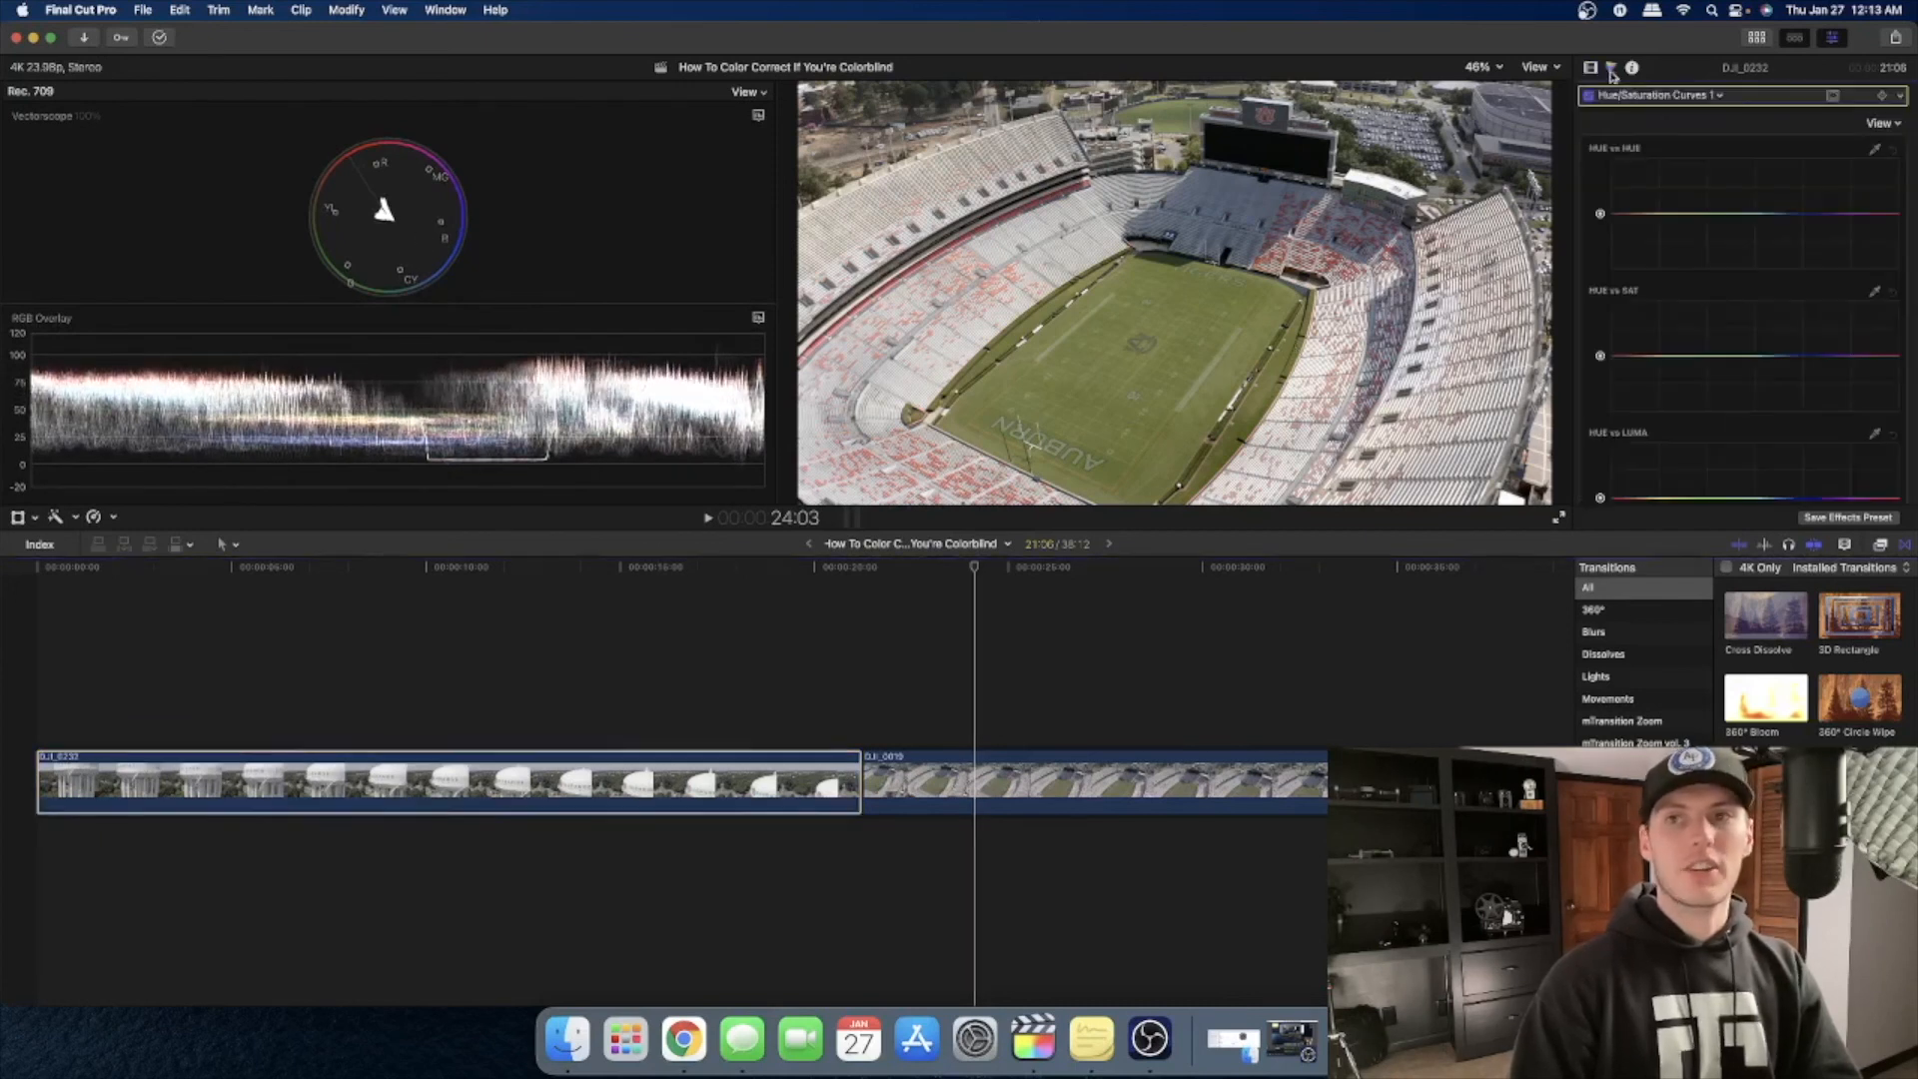
pyautogui.click(1676, 100)
pyautogui.click(1701, 97)
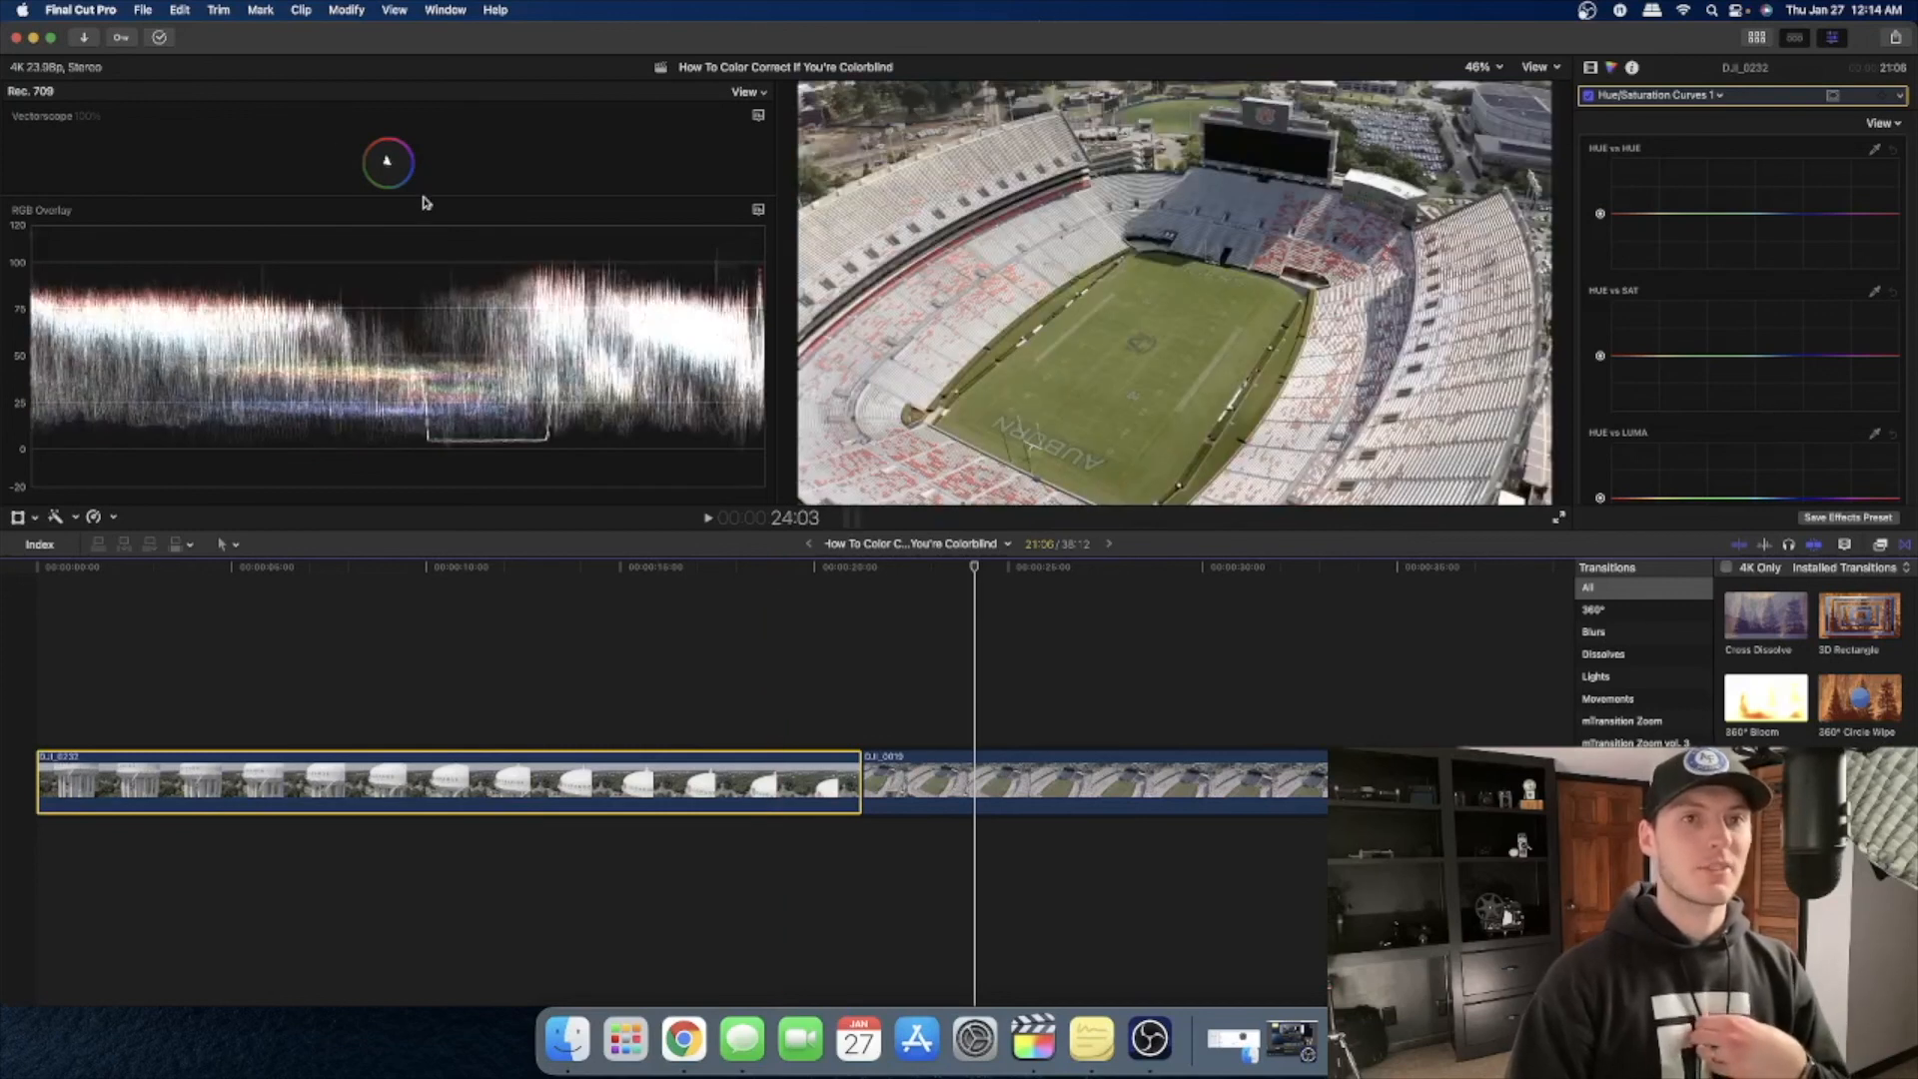
pyautogui.moveTo(427, 198); pyautogui.dragTo(427, 307)
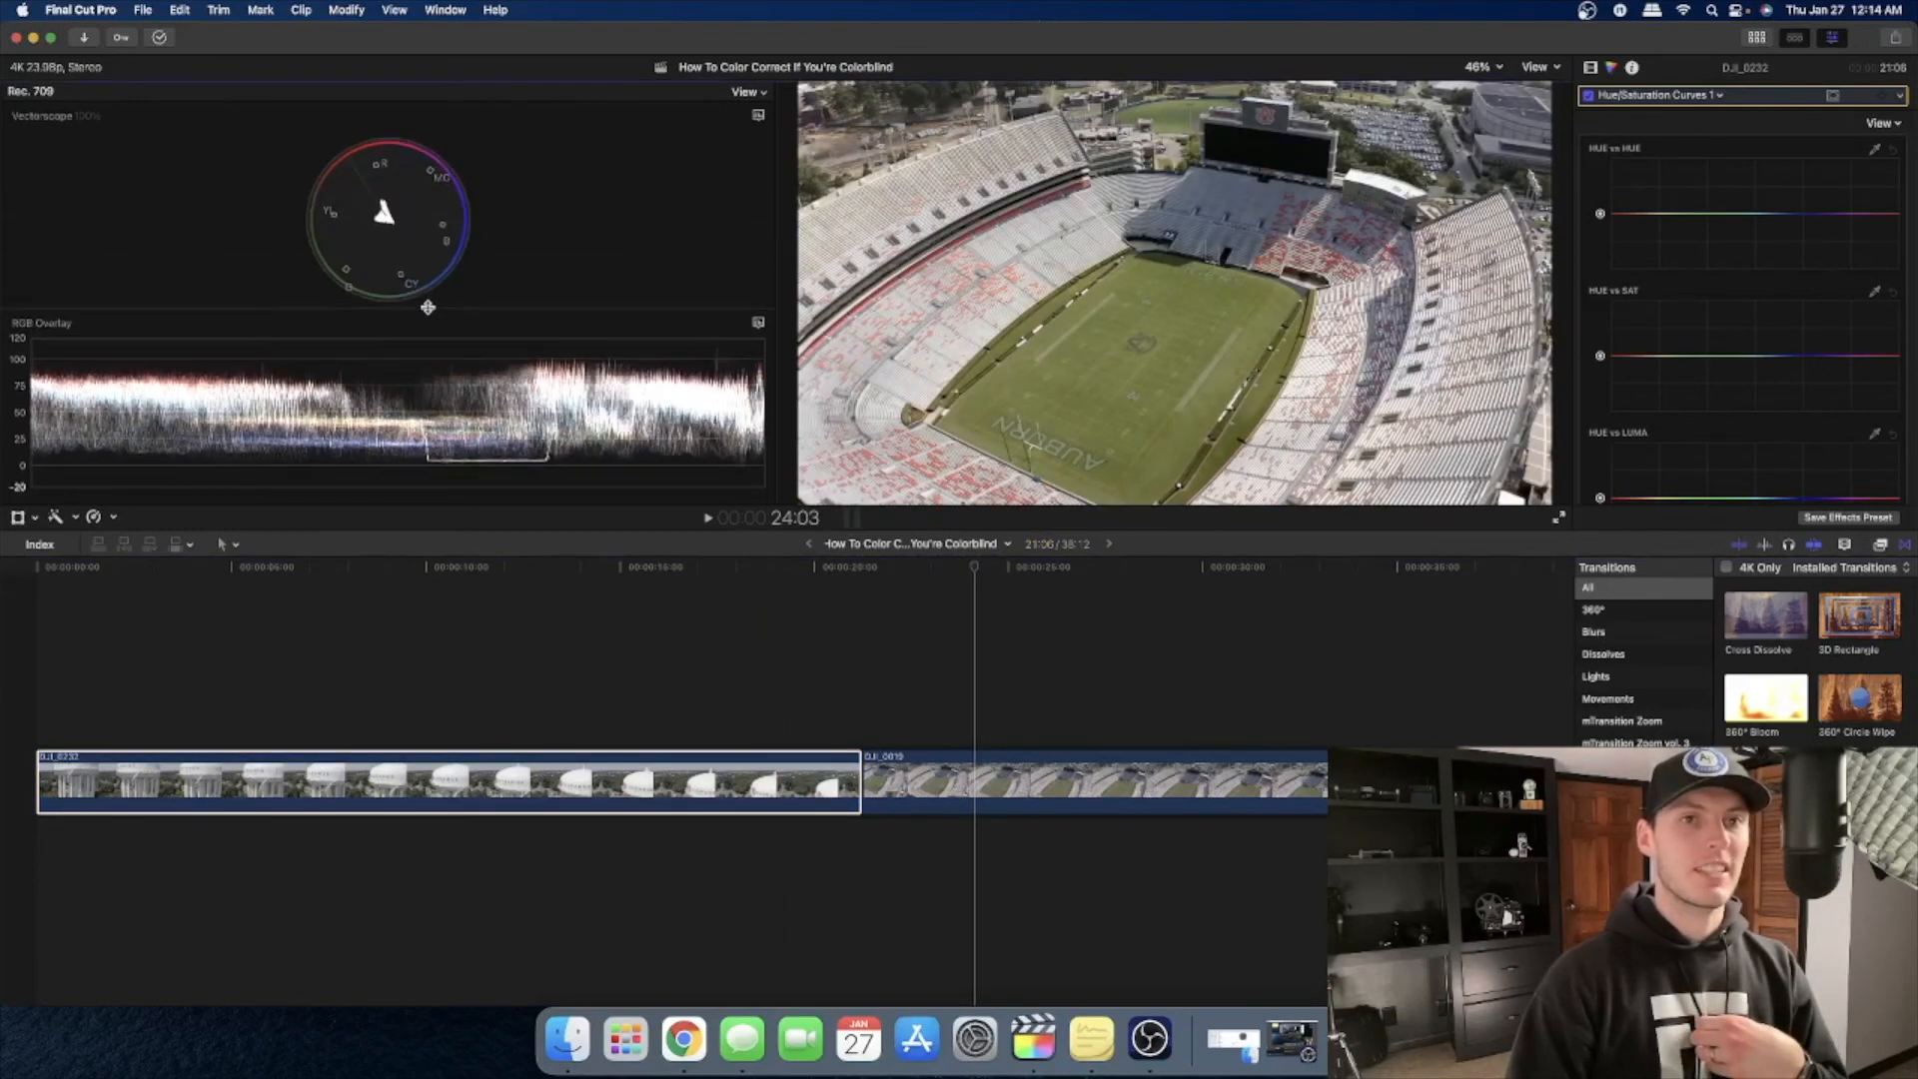